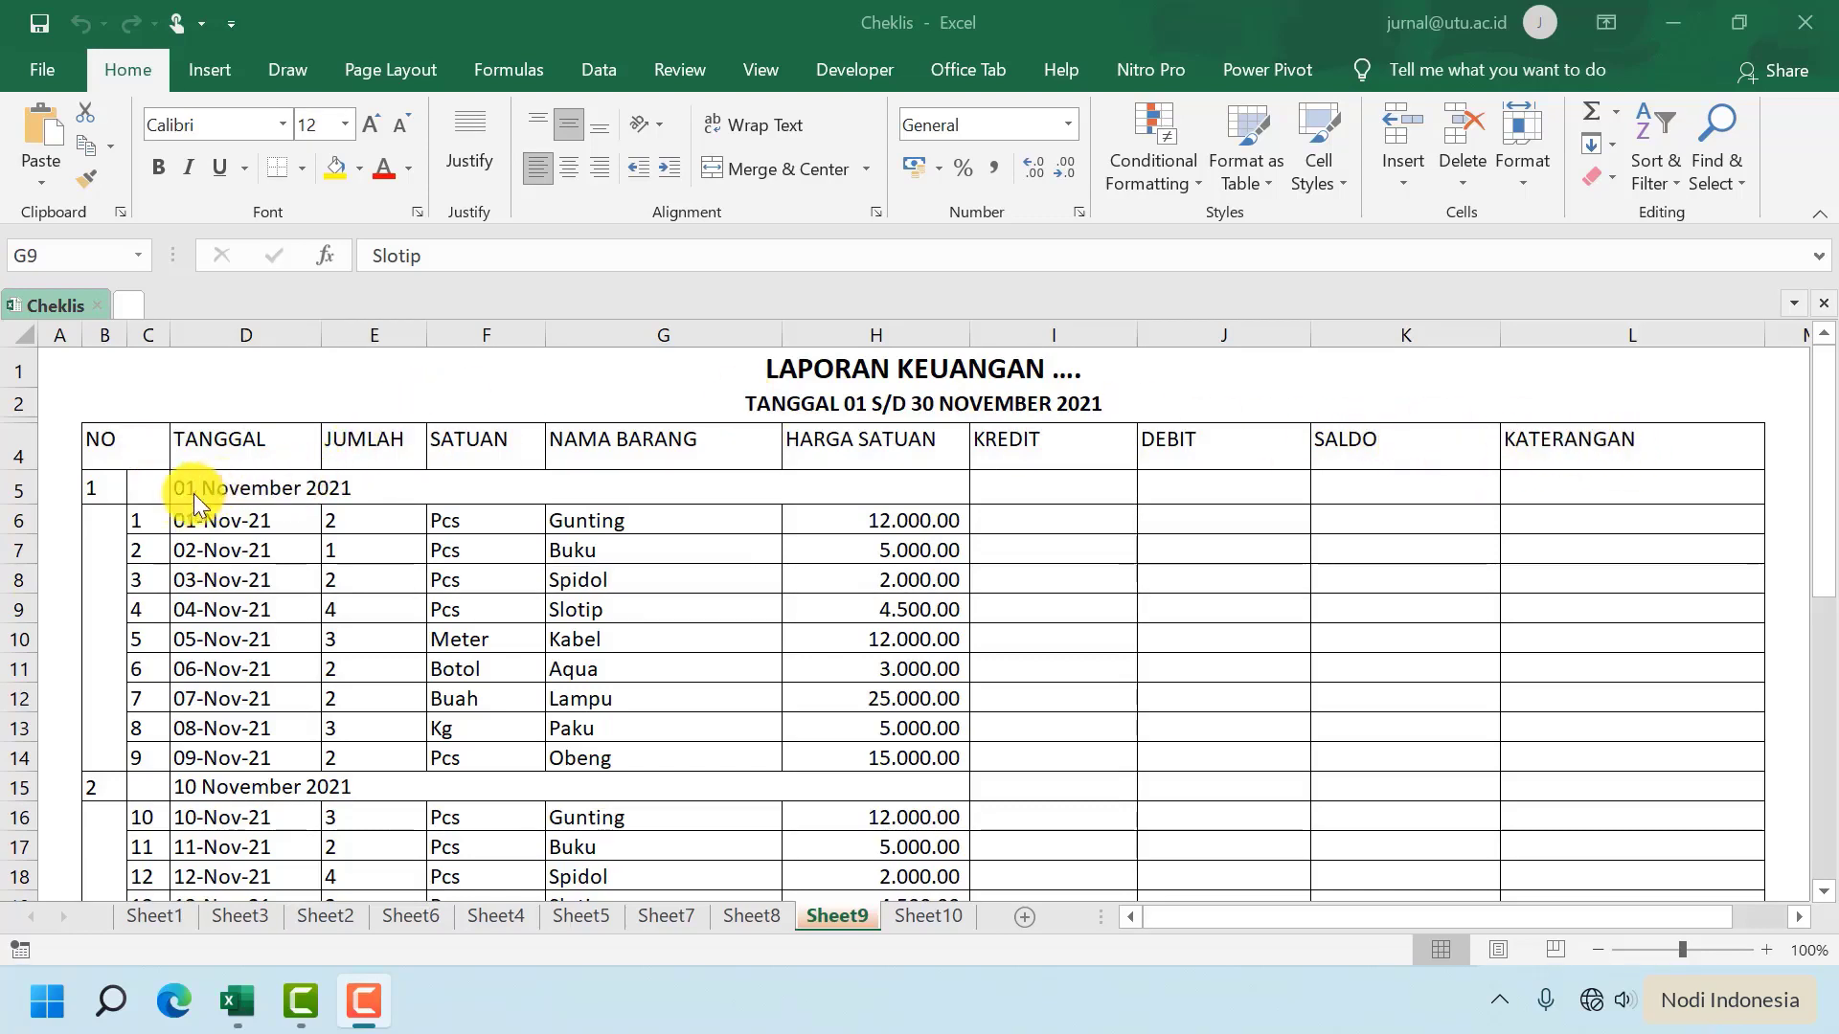
Examine the numbering, date heading rows and item entries of the financial report on Sheet9
click(107, 482)
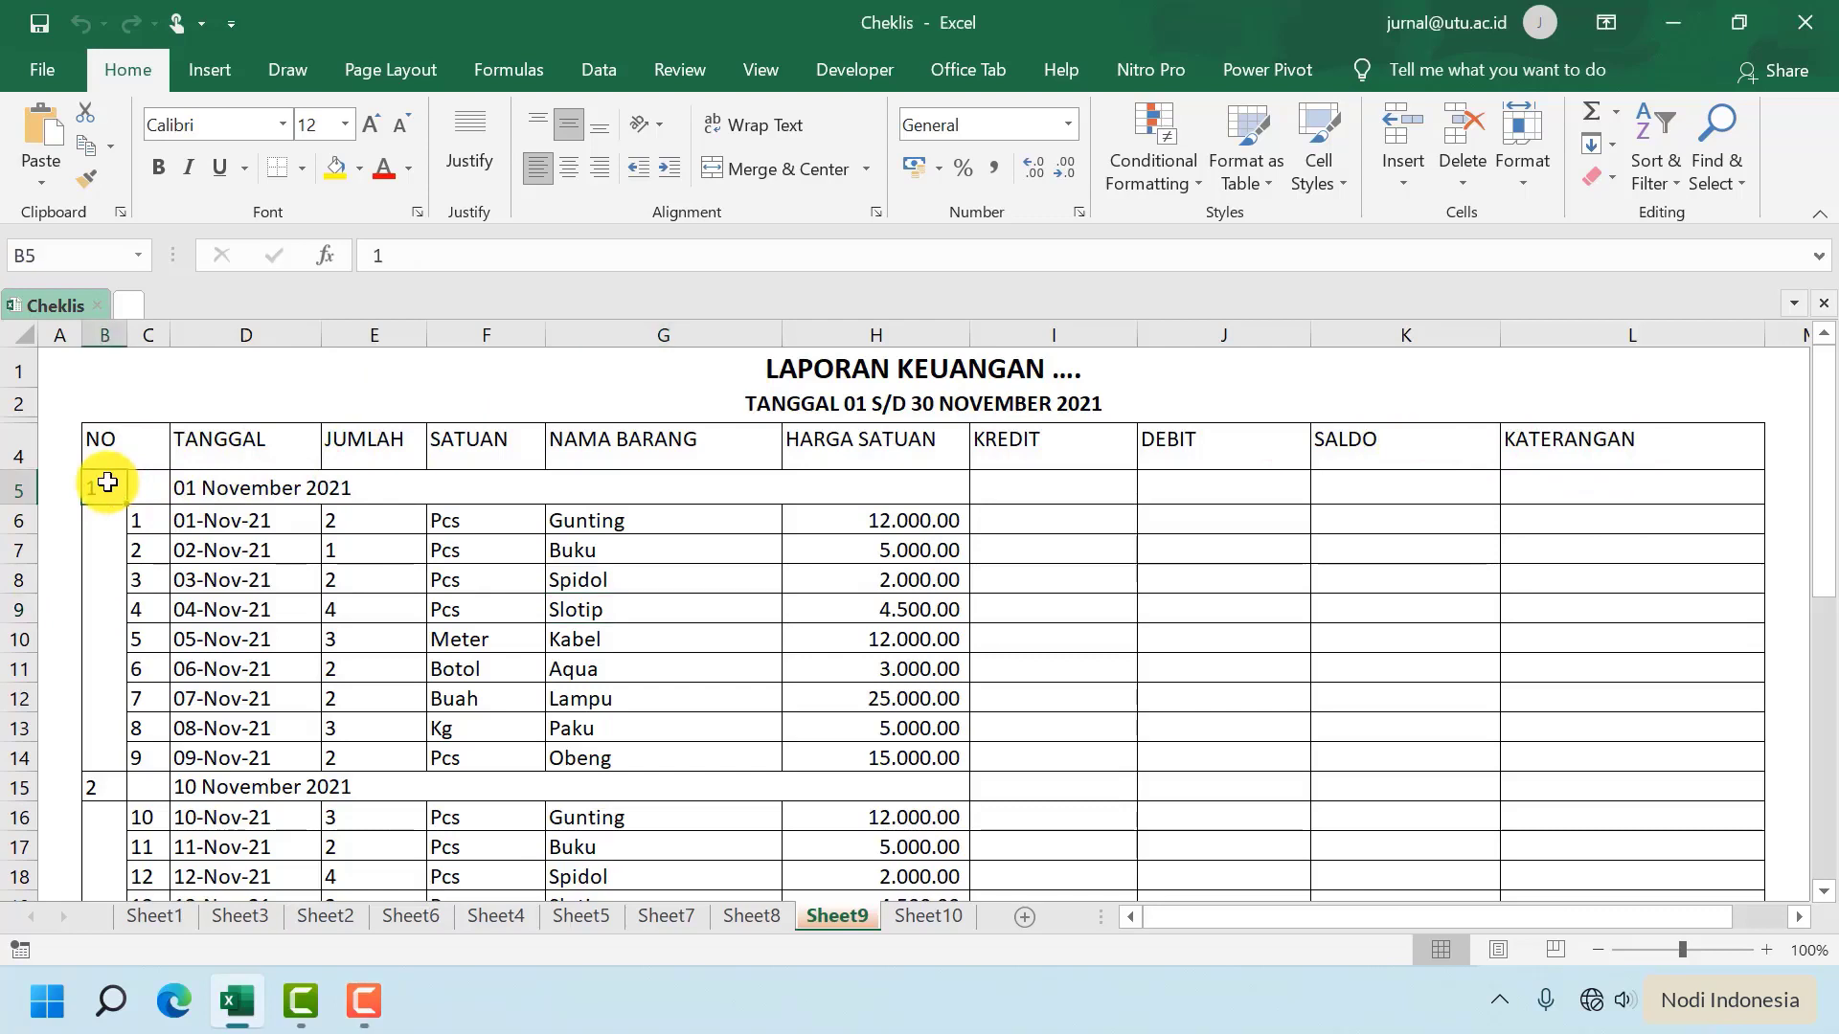
click(145, 488)
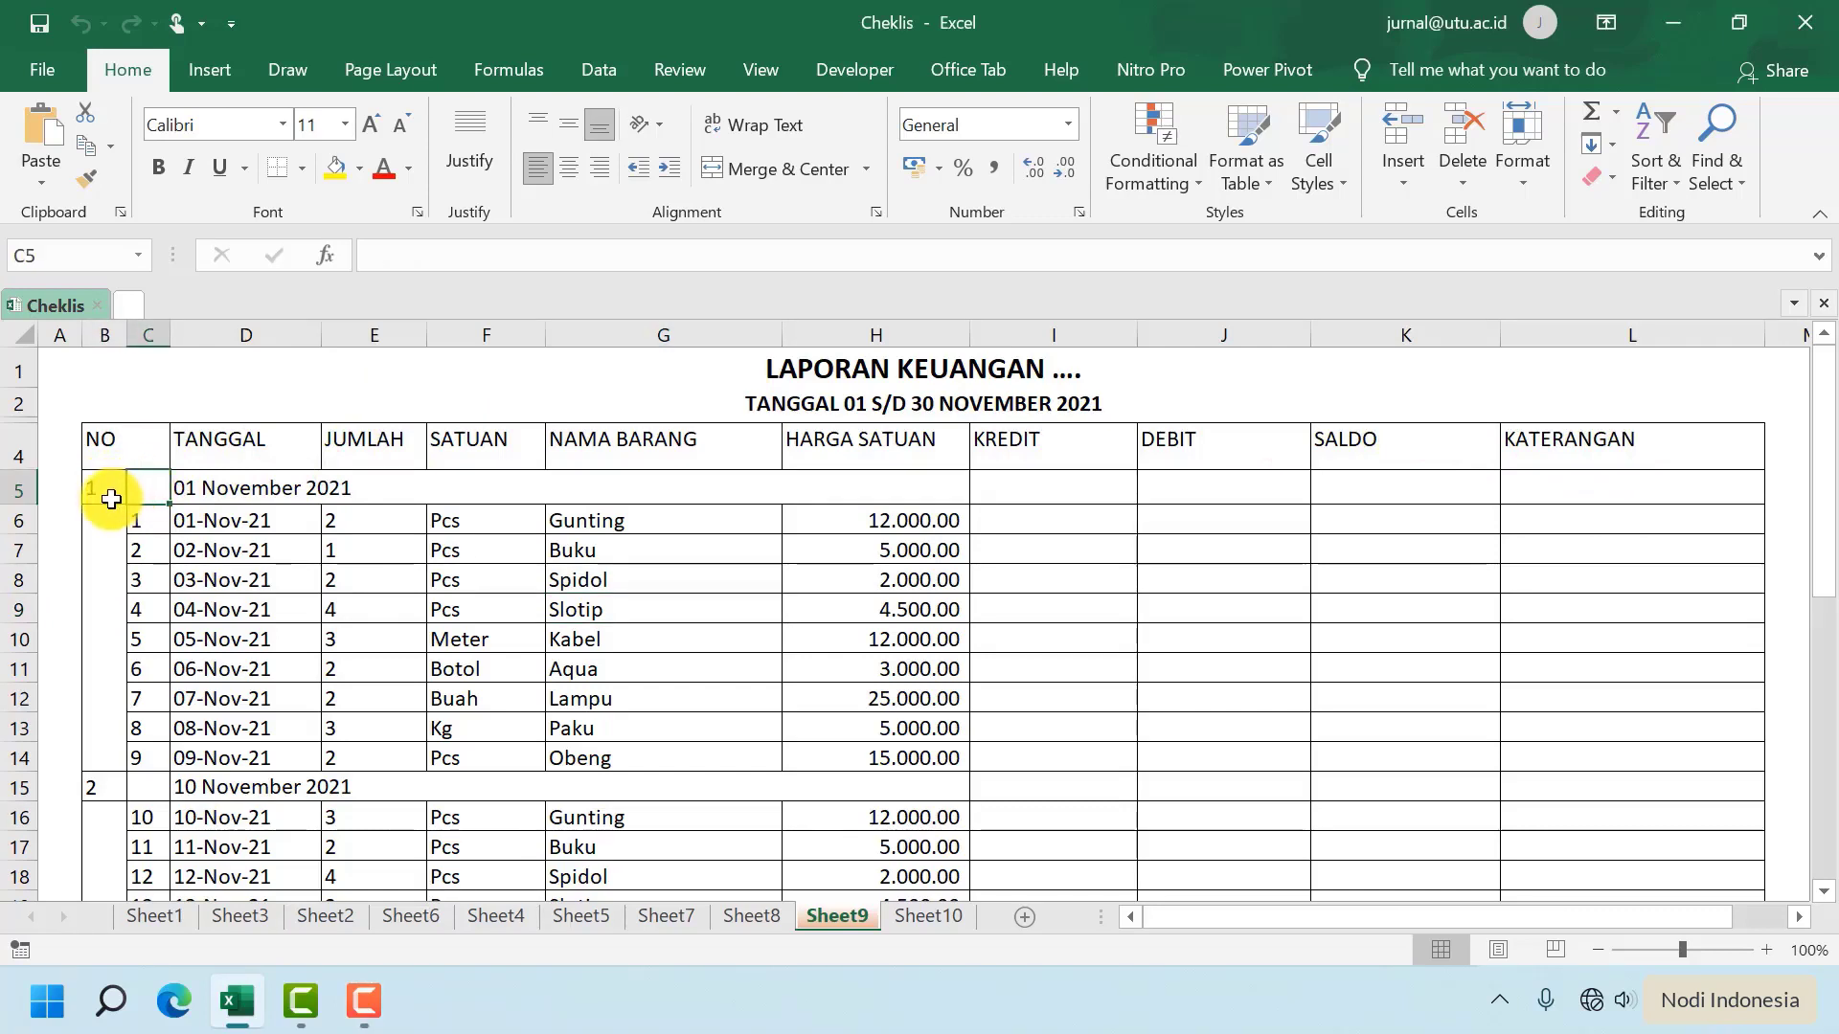
click(107, 492)
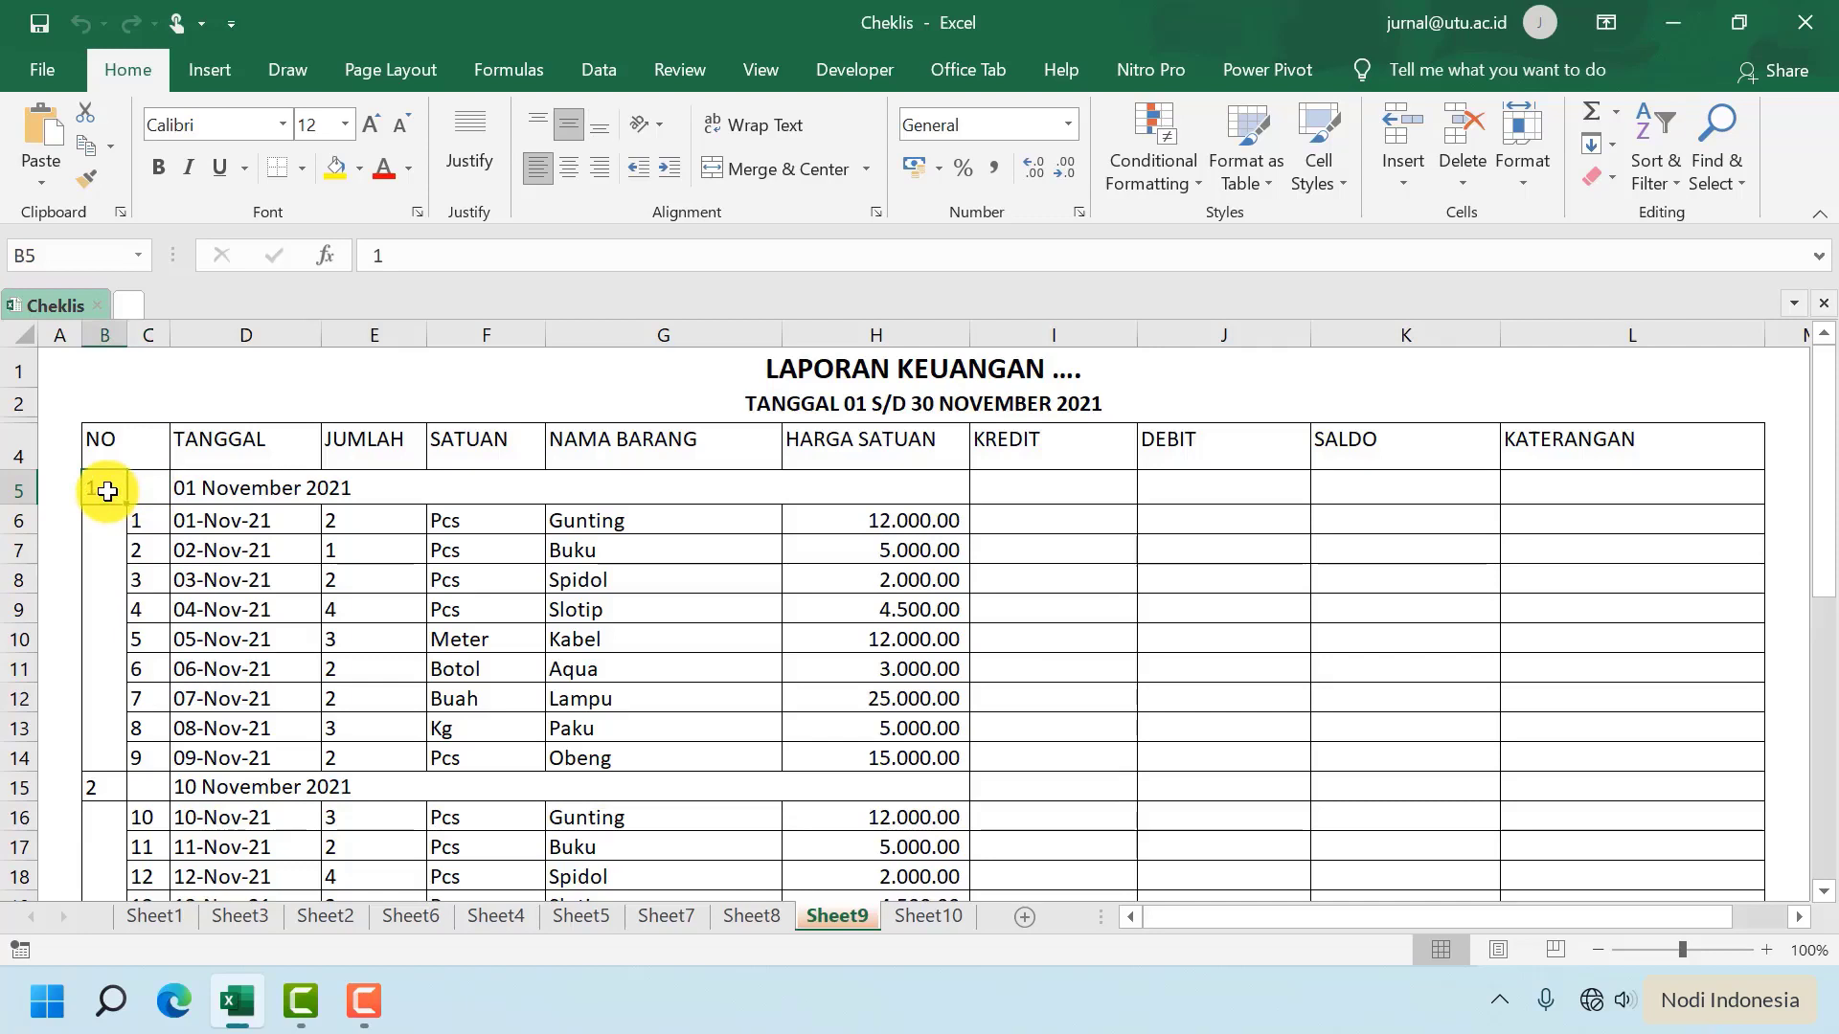
click(347, 490)
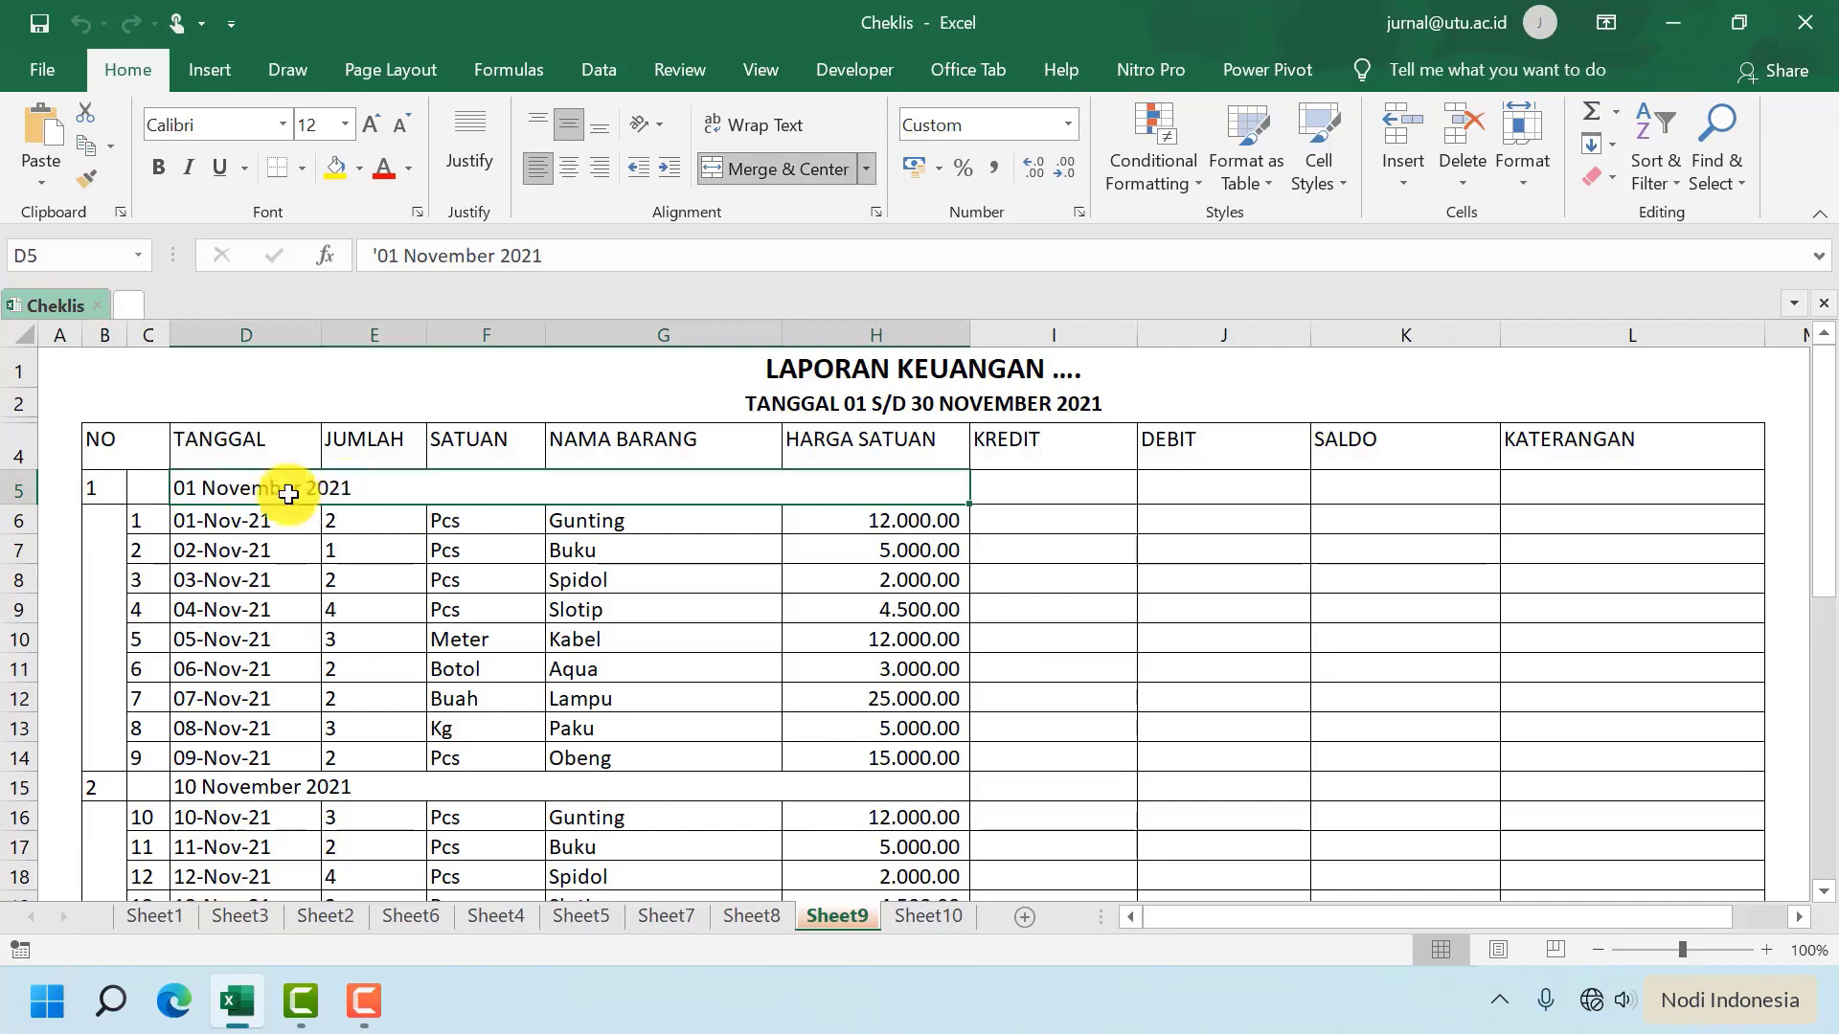
click(109, 487)
scroll(115, 513, down, 3)
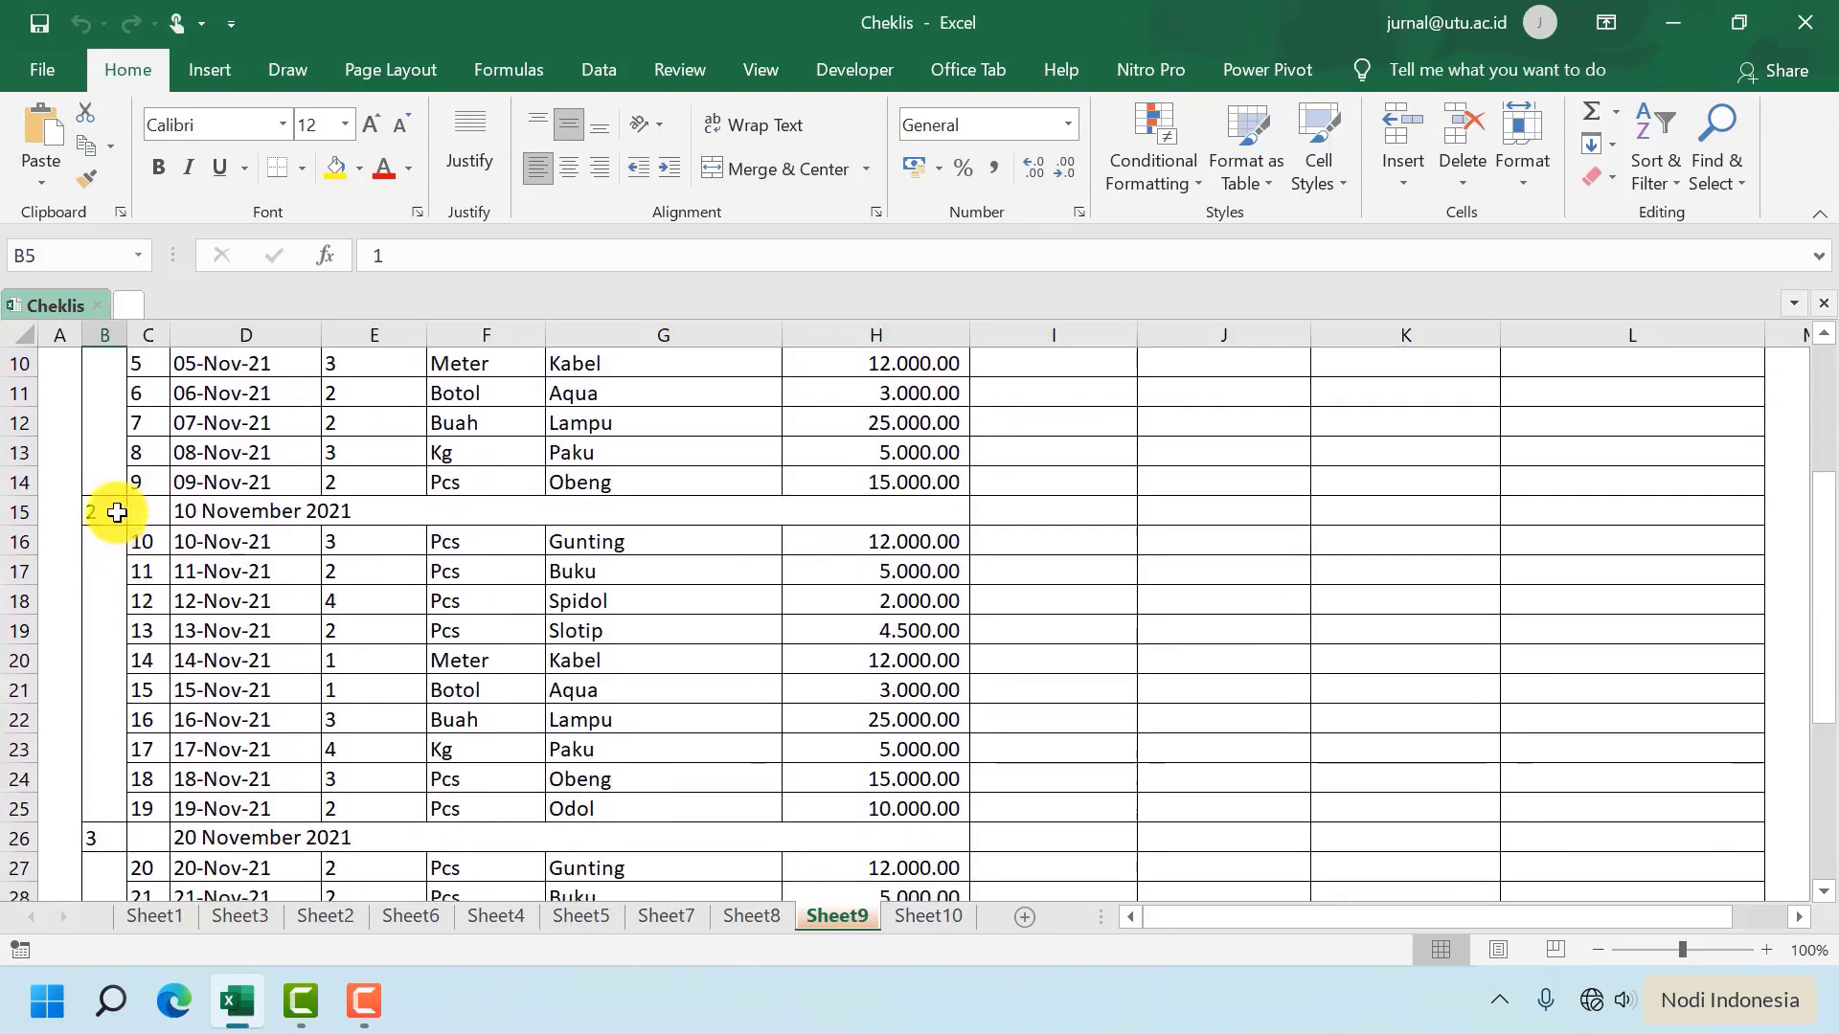
scroll(139, 689, up, 3)
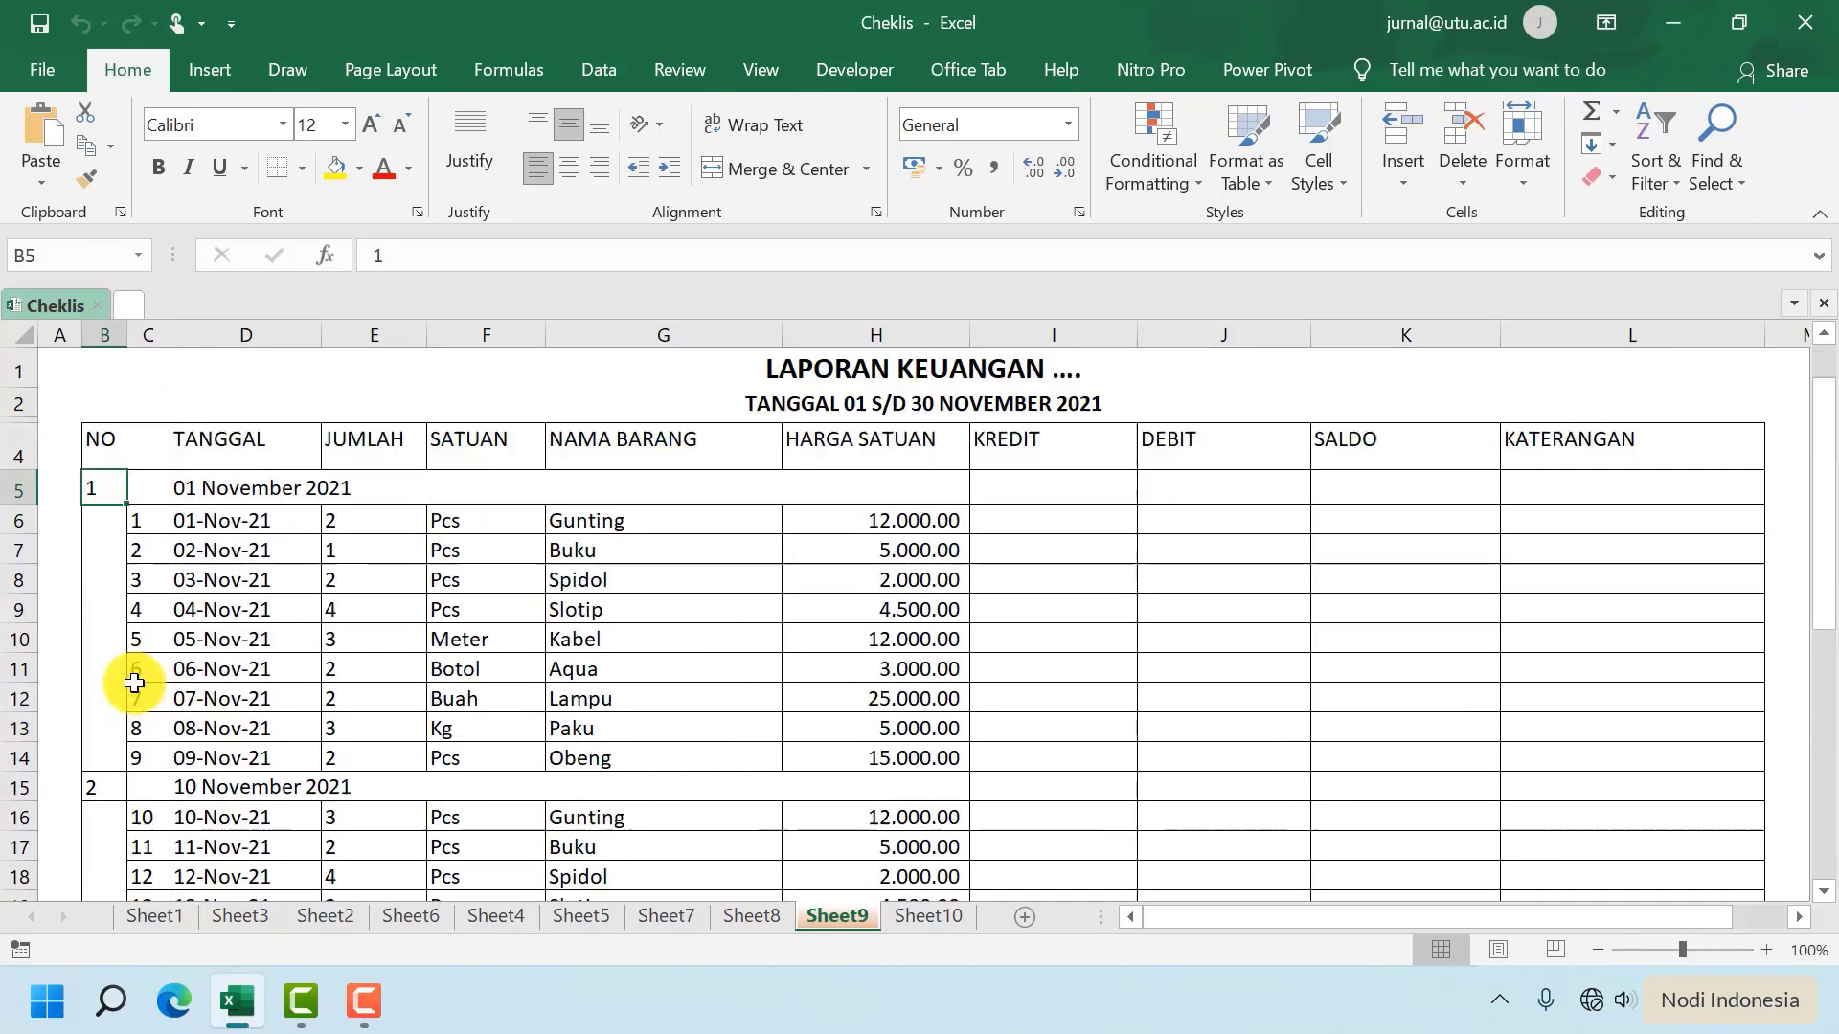
click(149, 487)
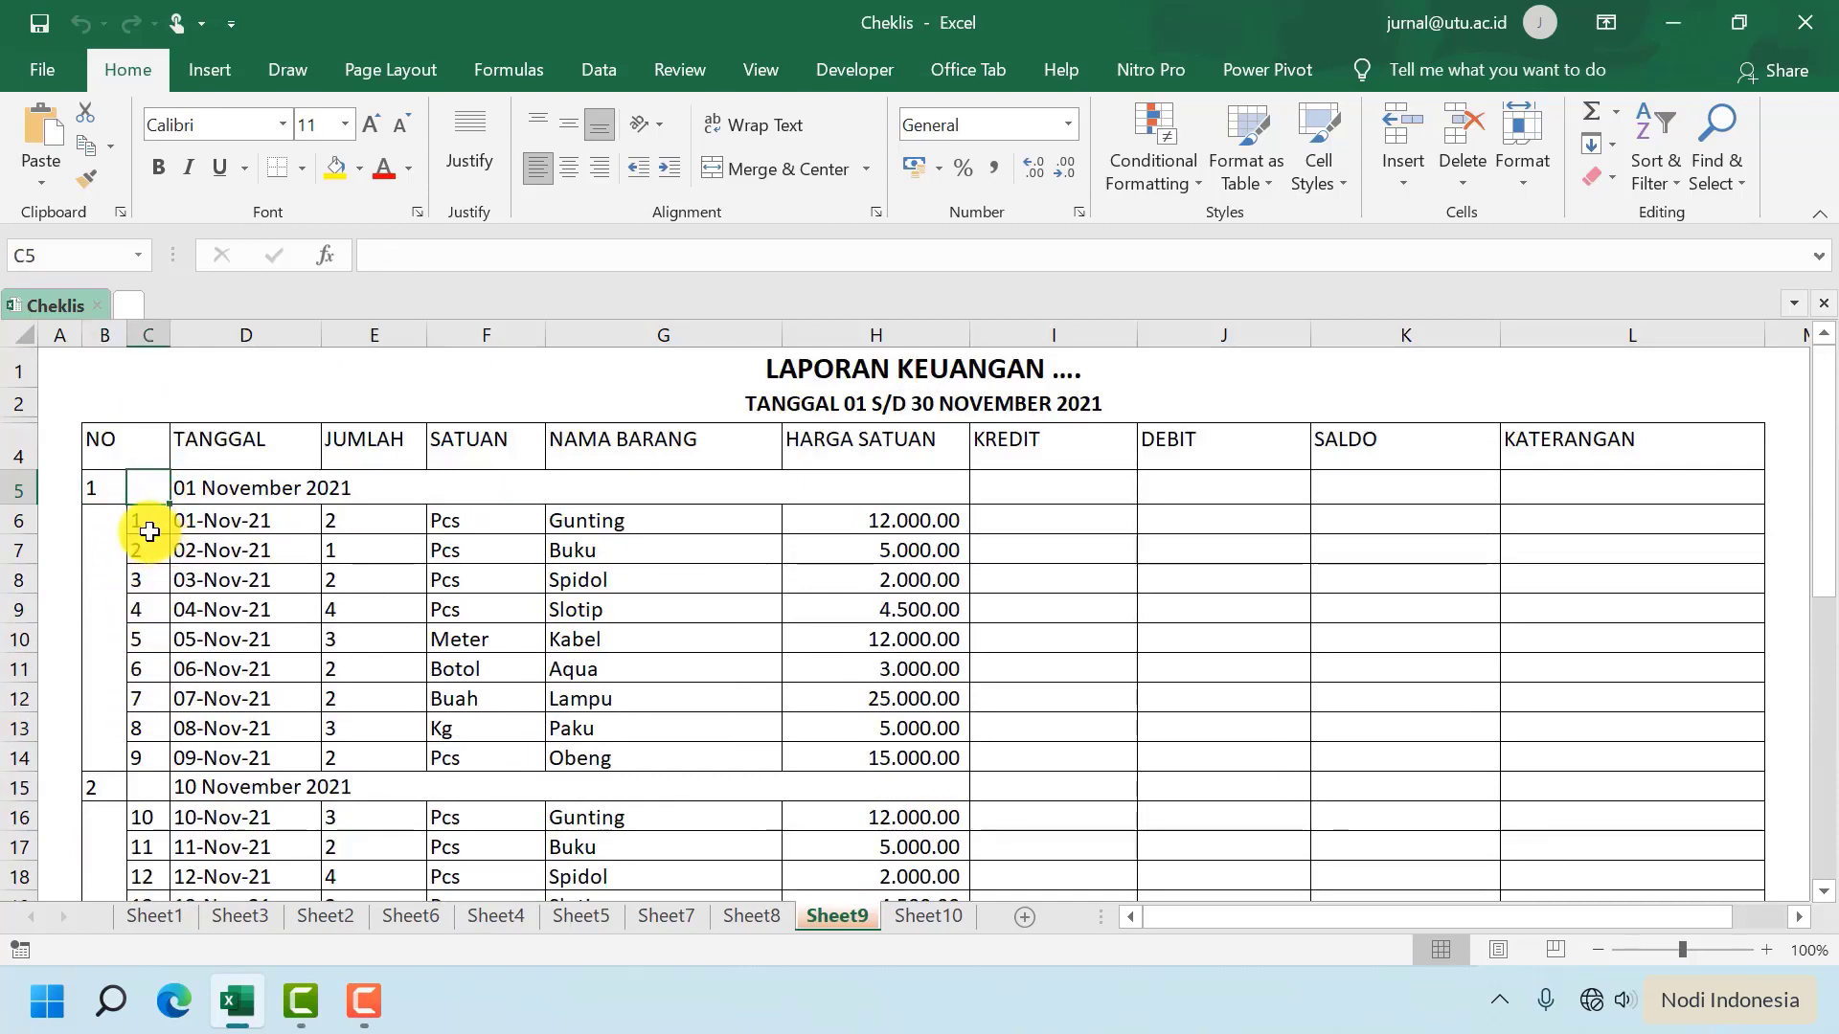
click(236, 488)
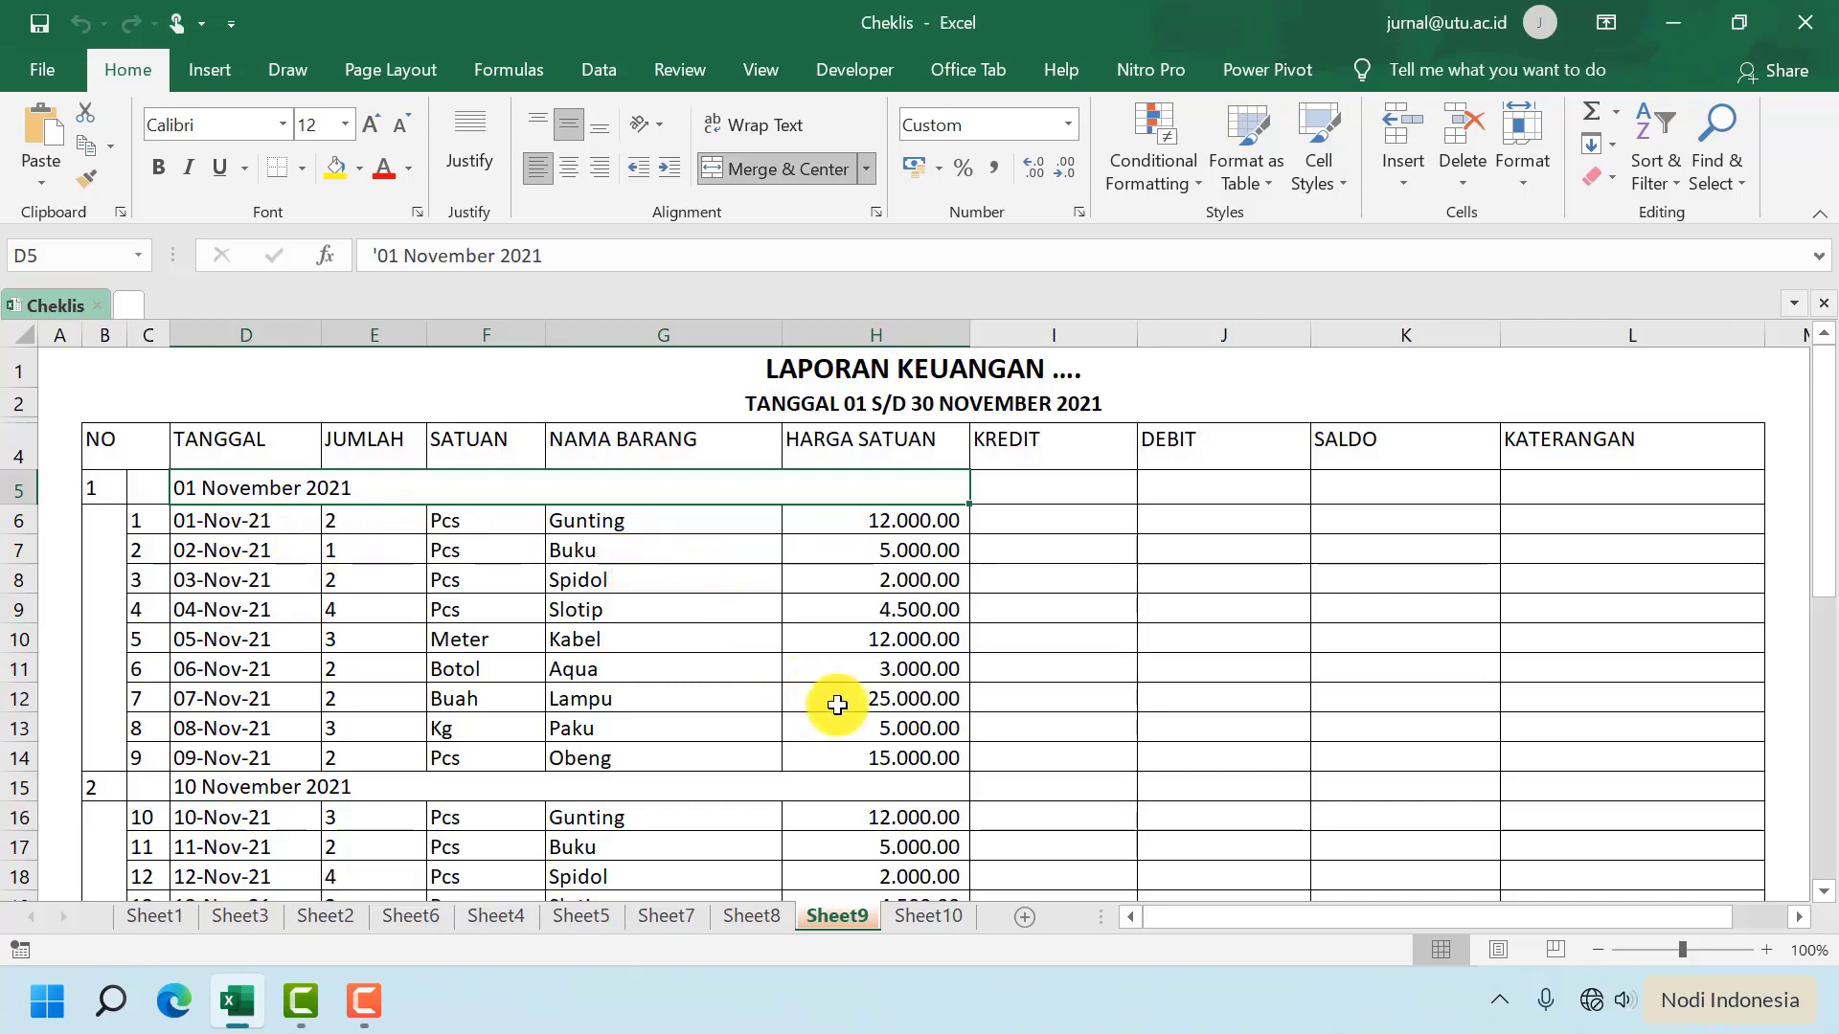
click(645, 520)
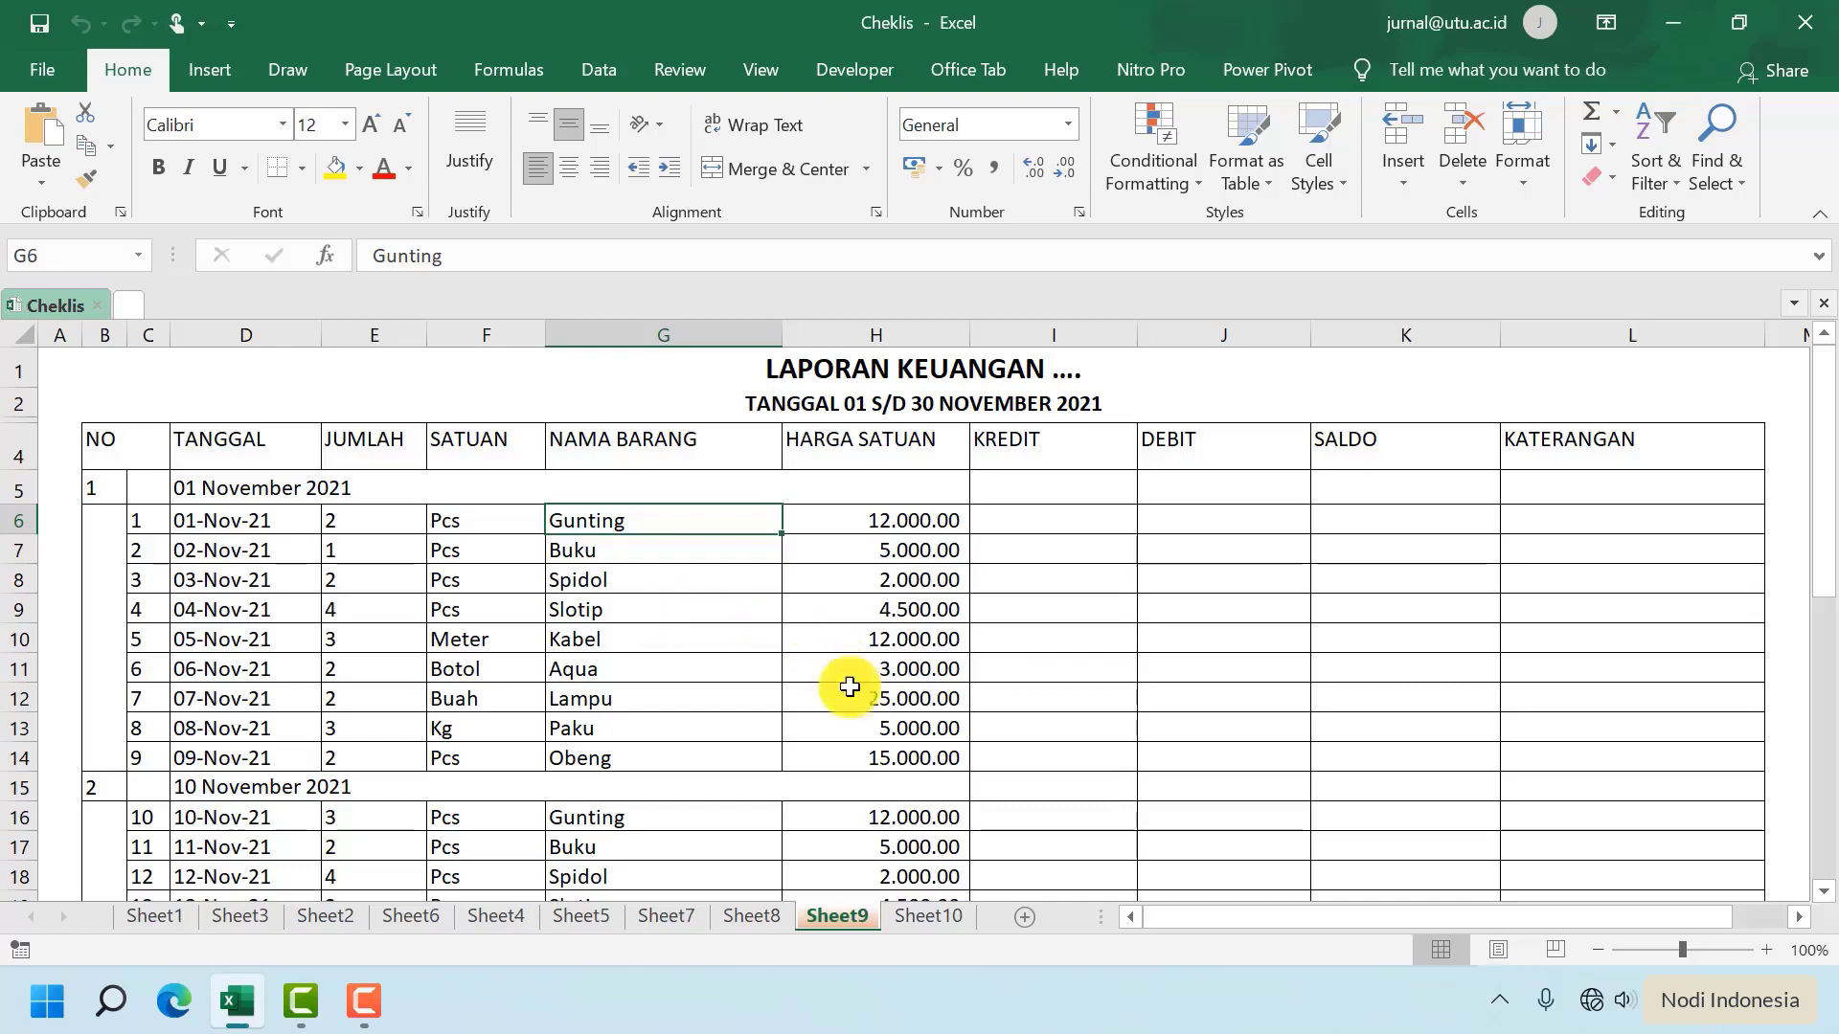
Look through the report layout on Sheet10 and compare it with the filled report on Sheet9
click(921, 916)
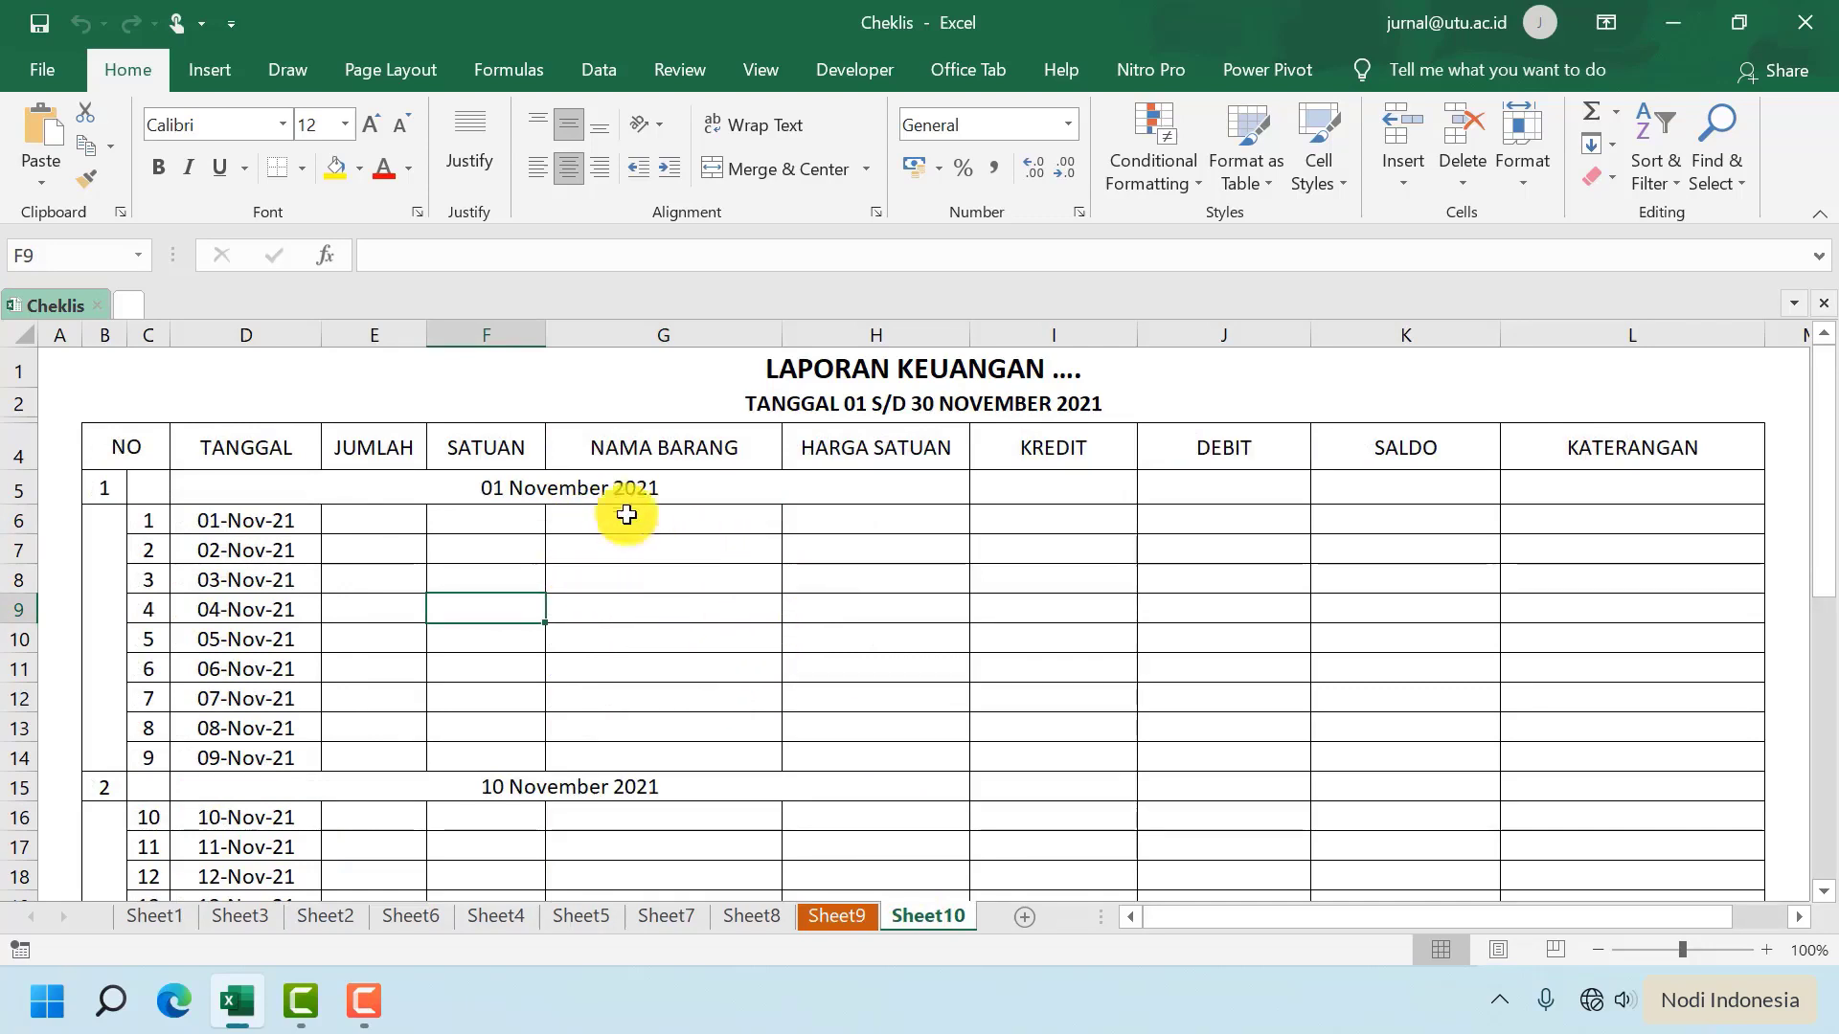
click(595, 486)
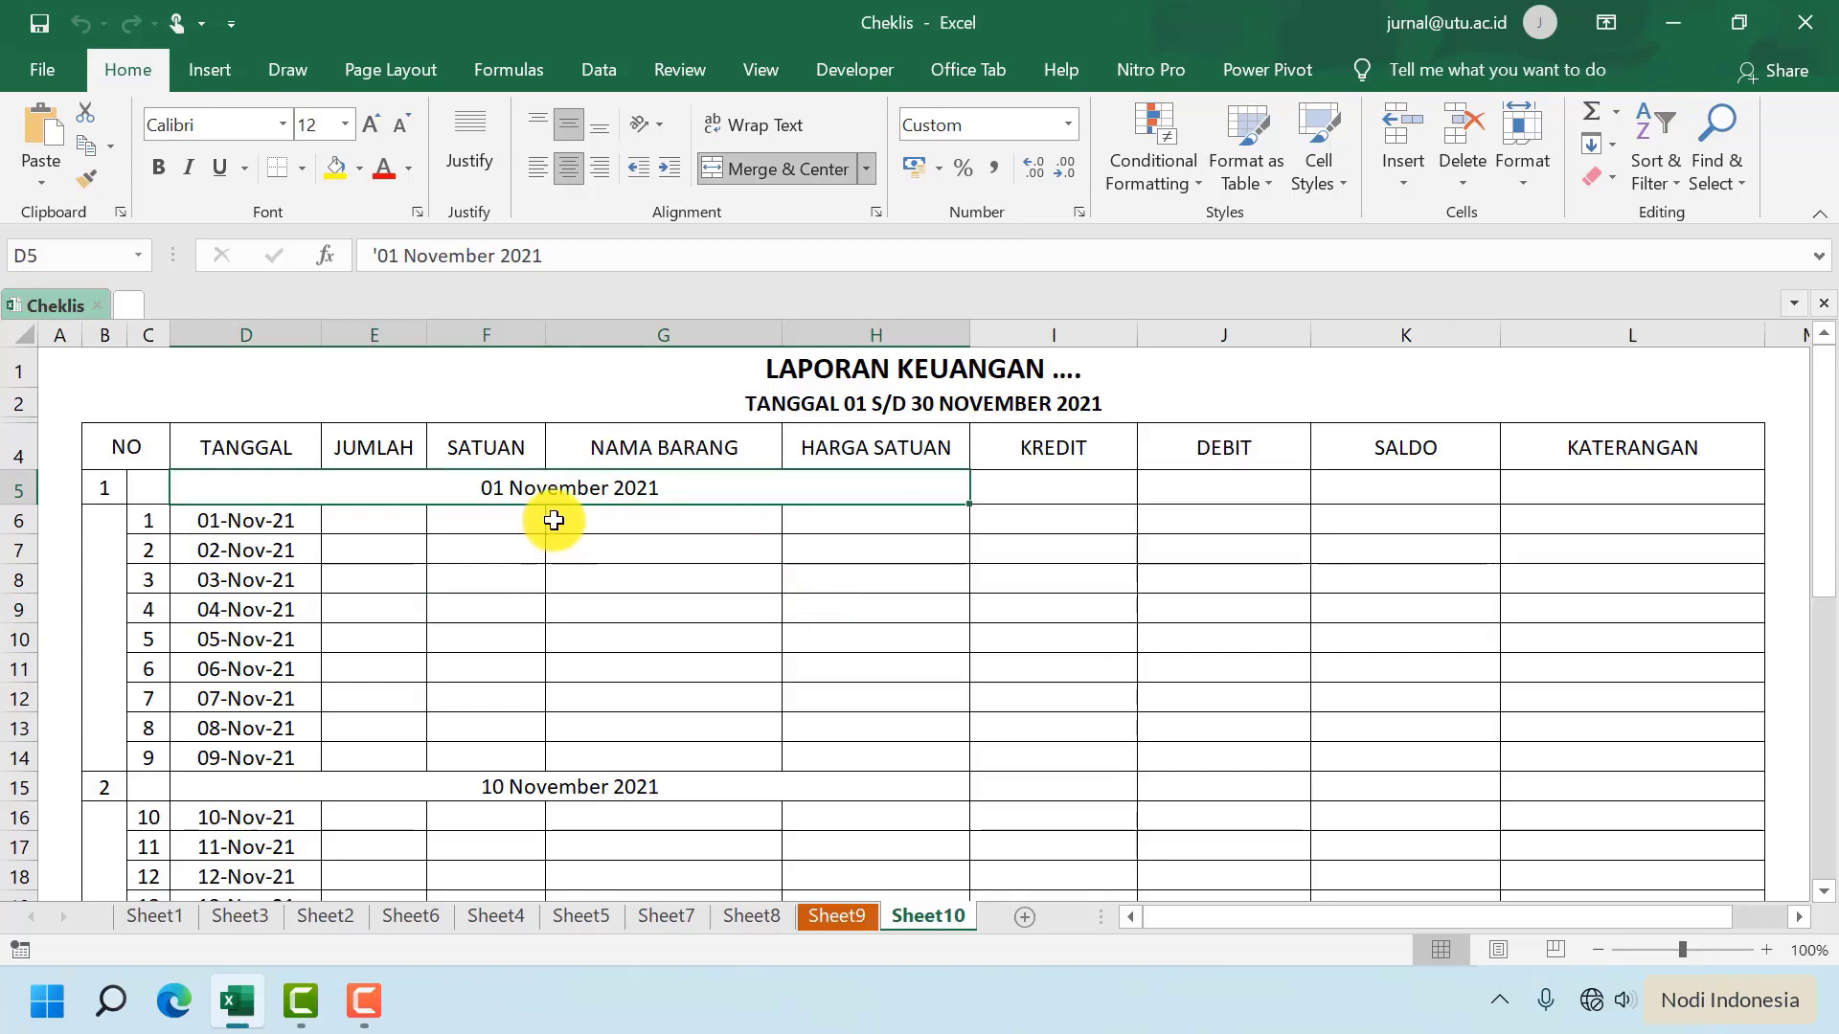
scroll(553, 520, down, 5)
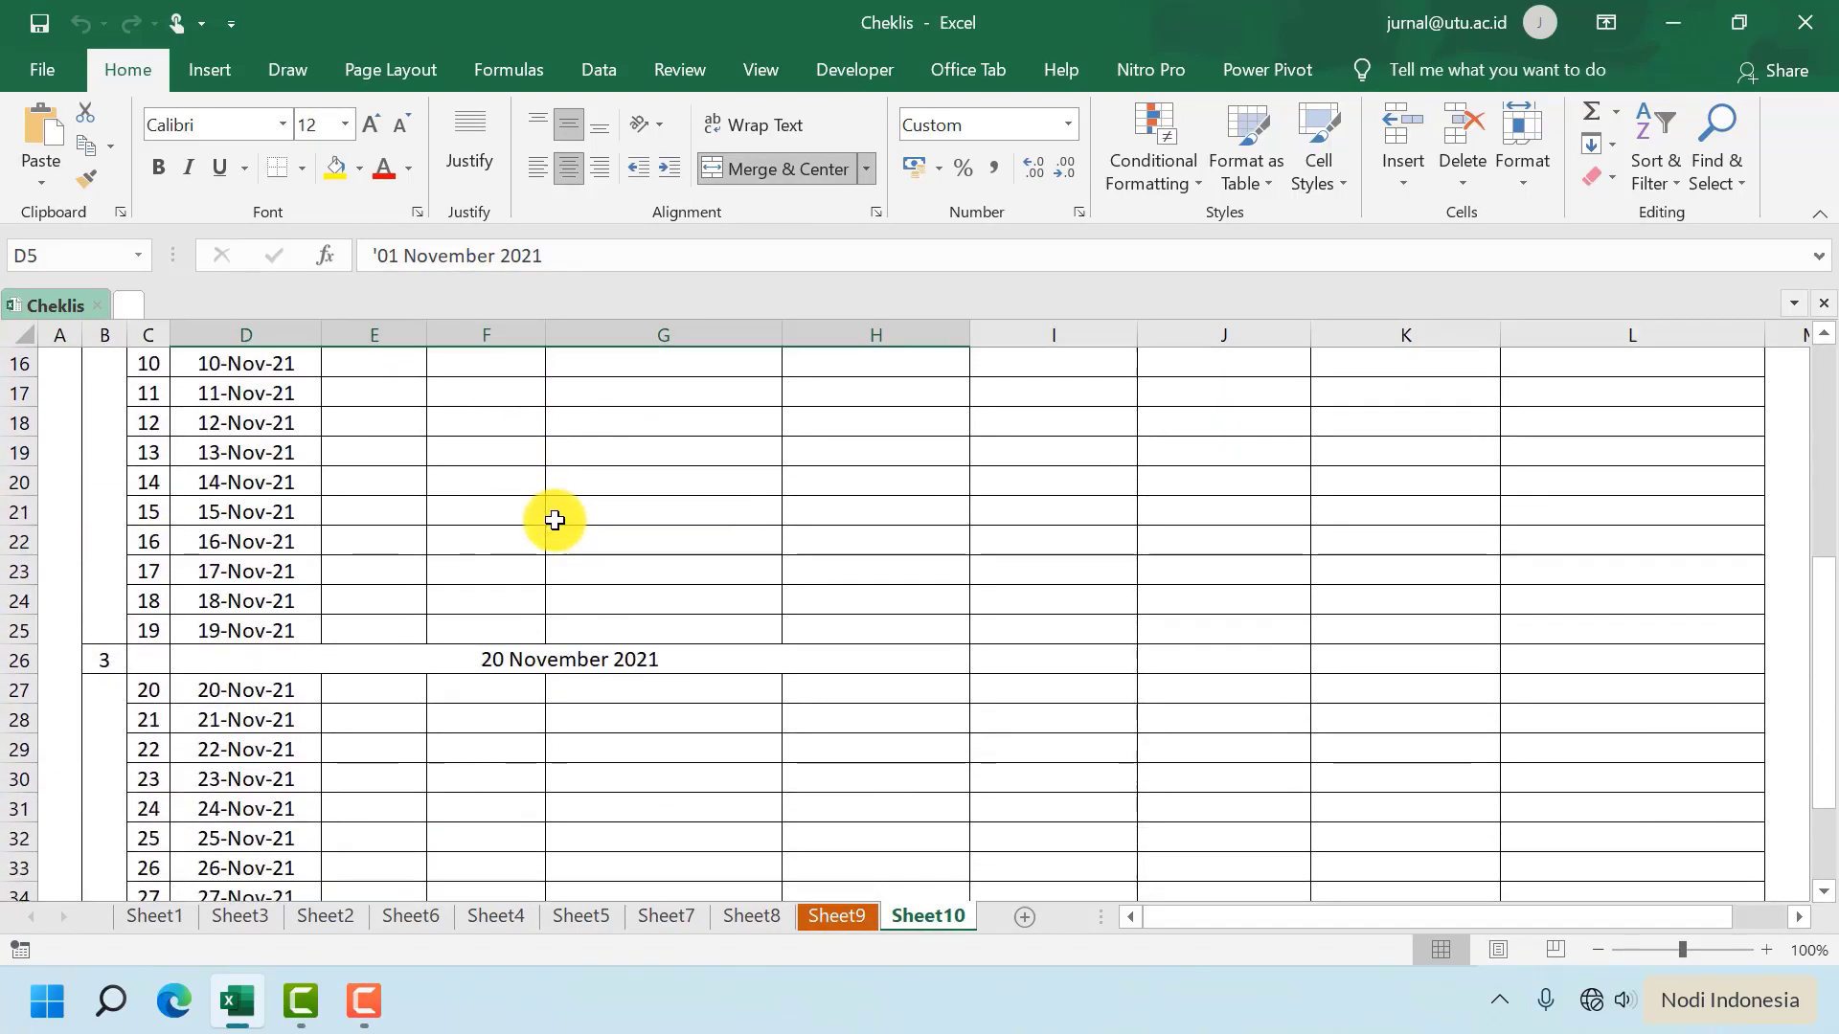
scroll(553, 520, up, 5)
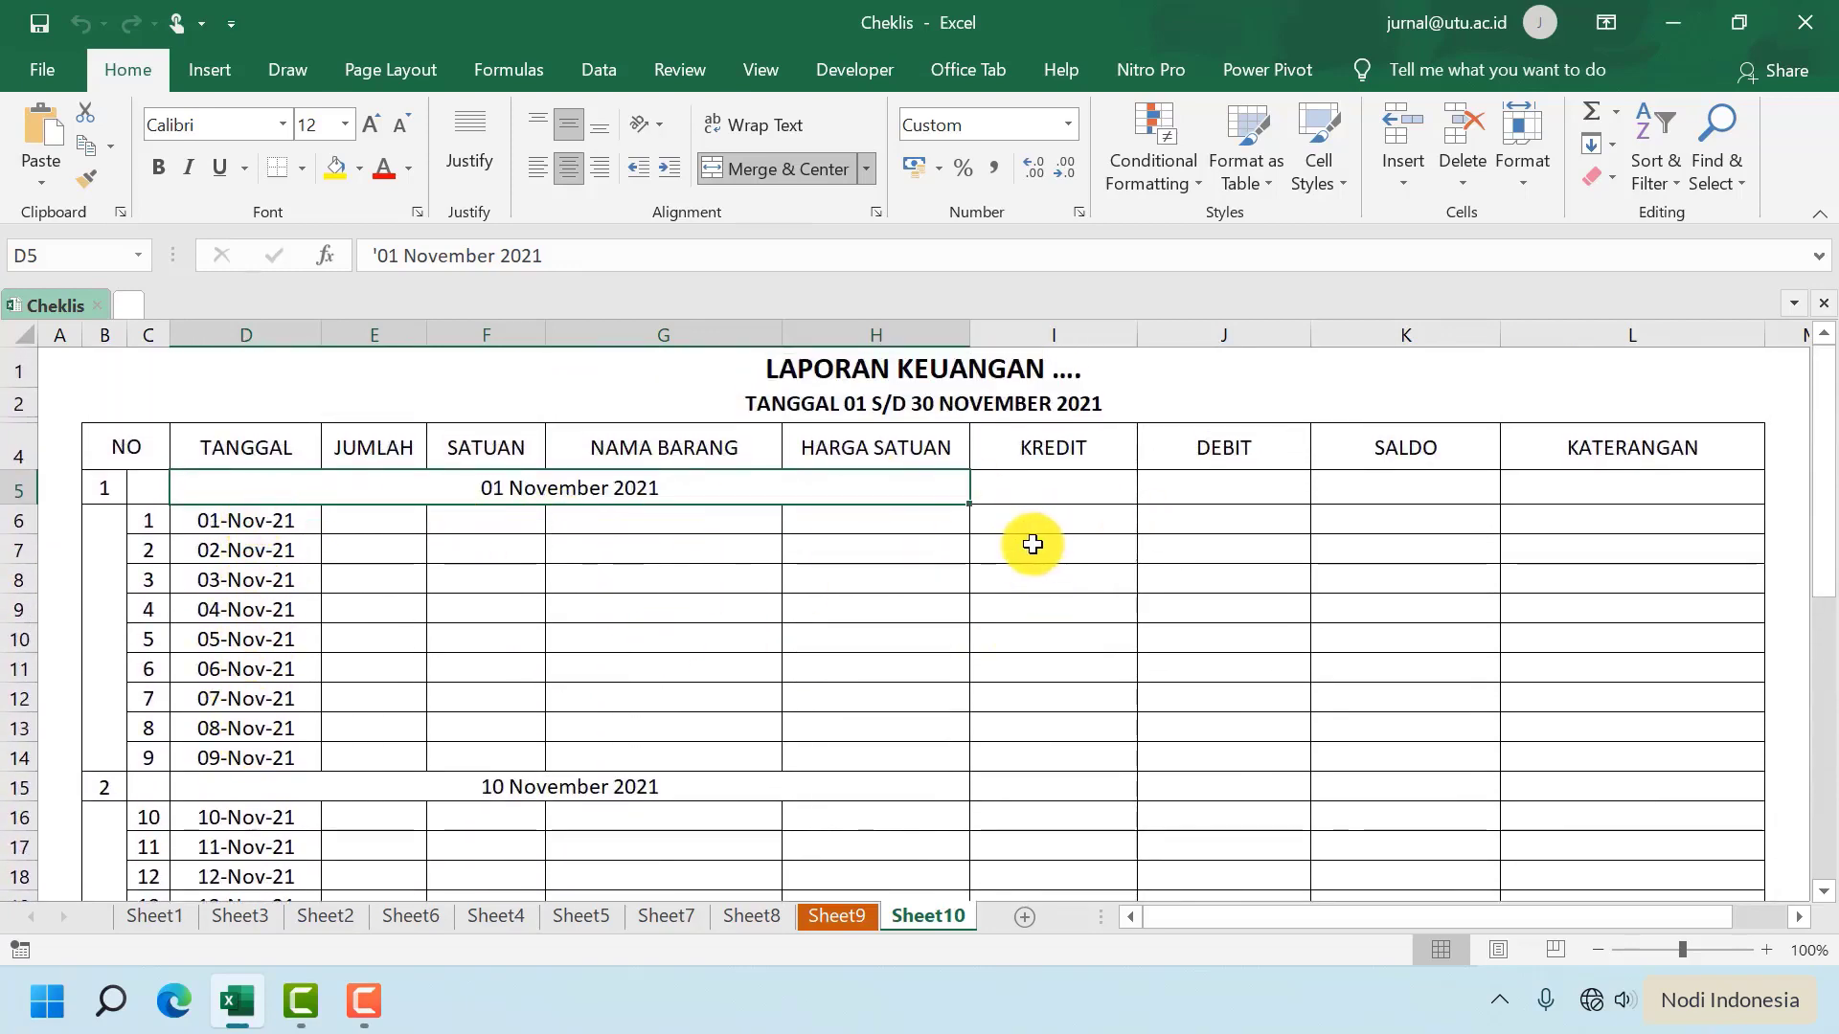
click(858, 921)
click(1100, 577)
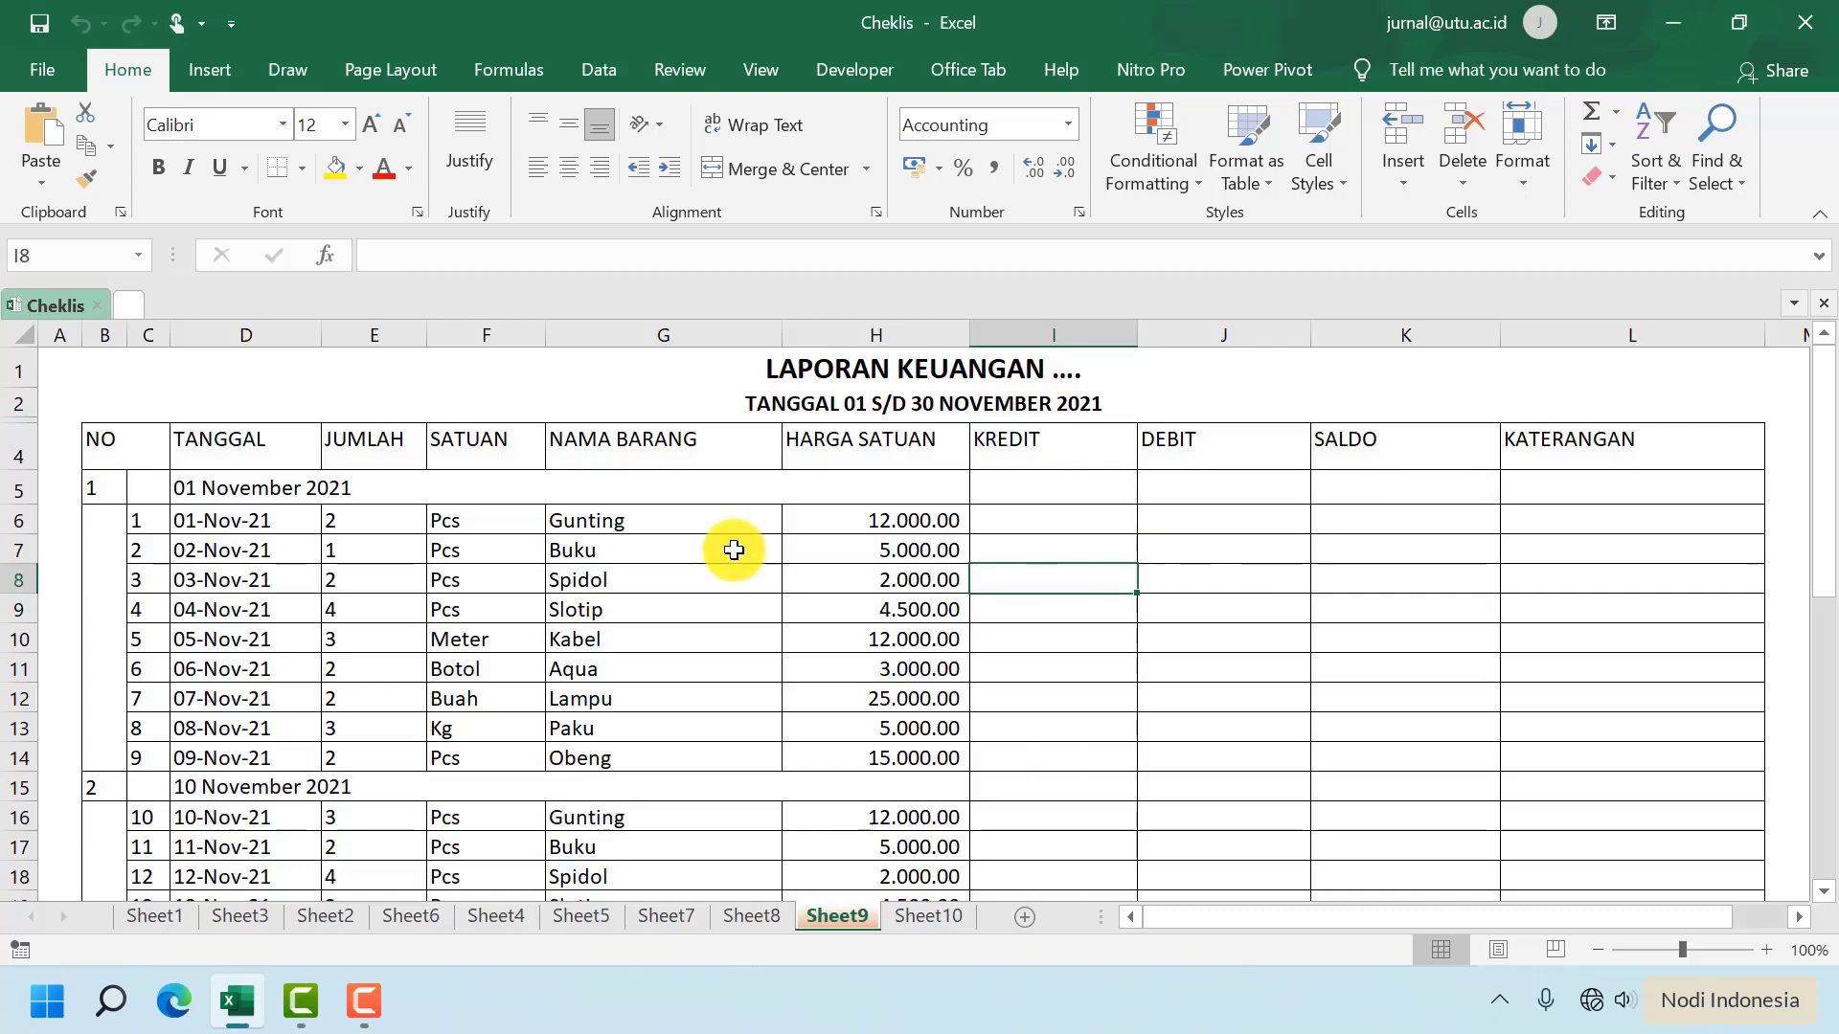
scroll(733, 550, down, 2)
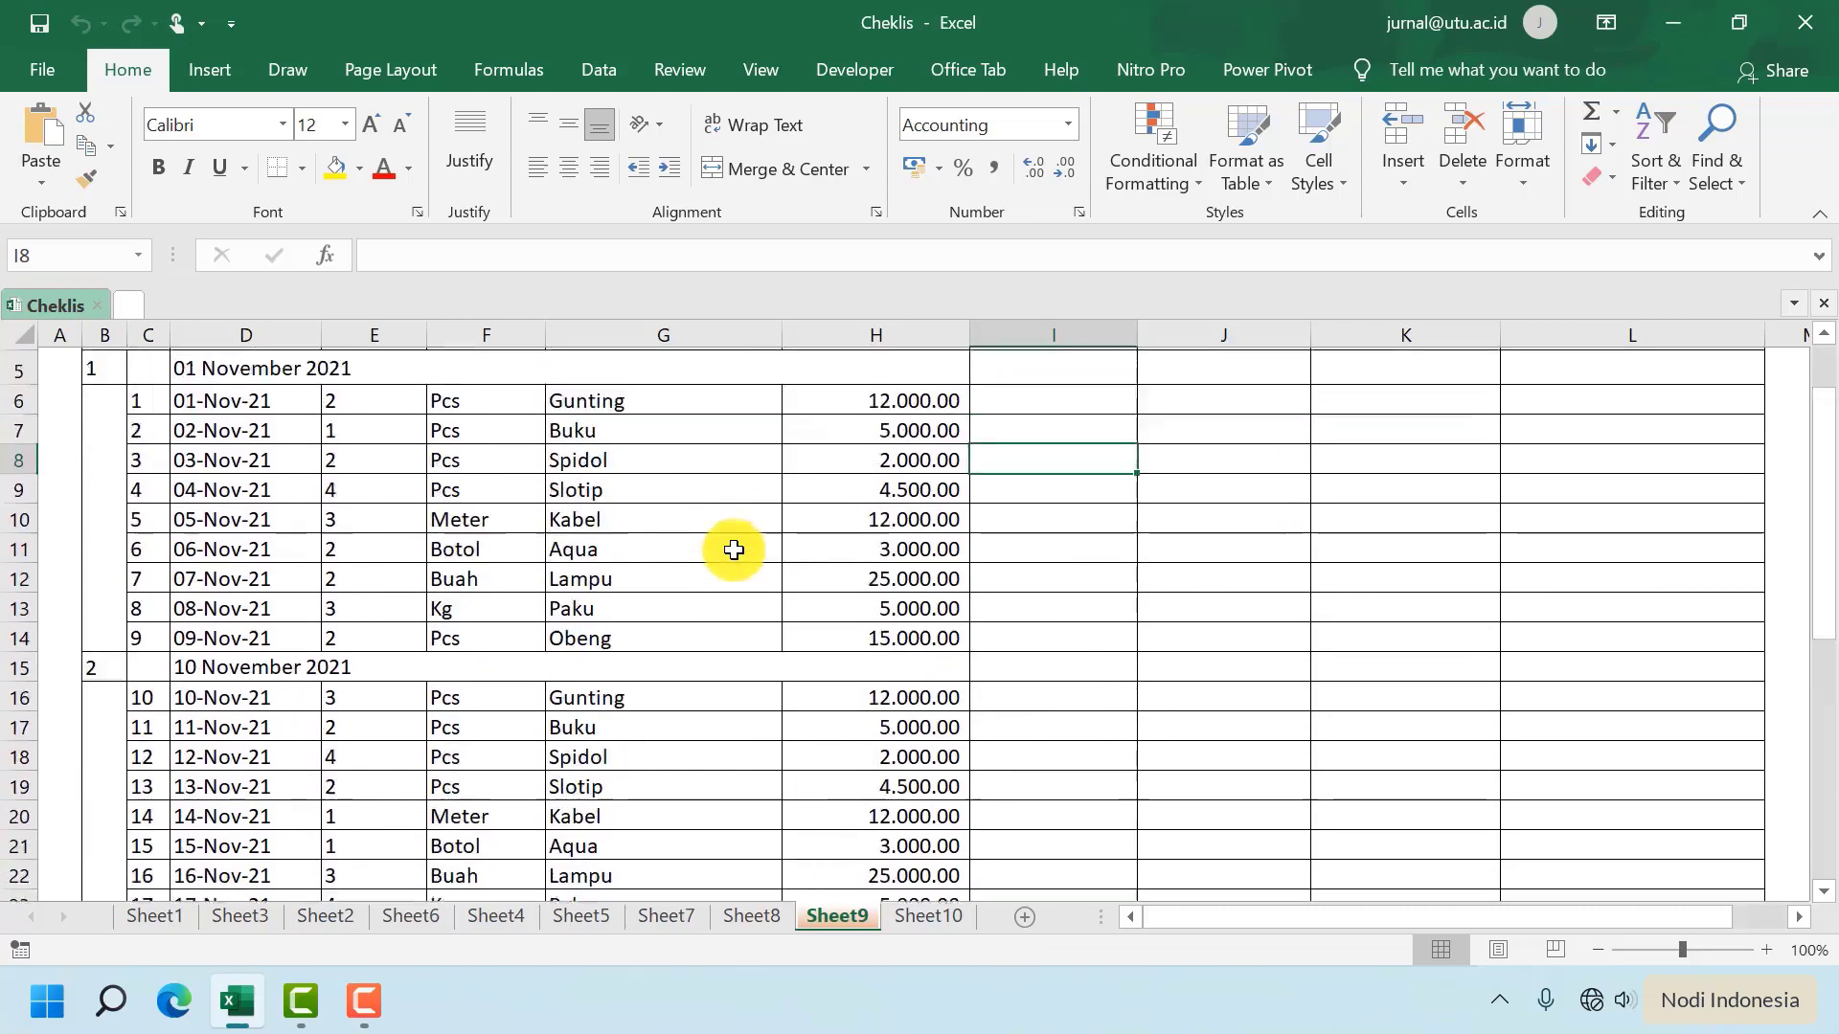
scroll(734, 549, up, 2)
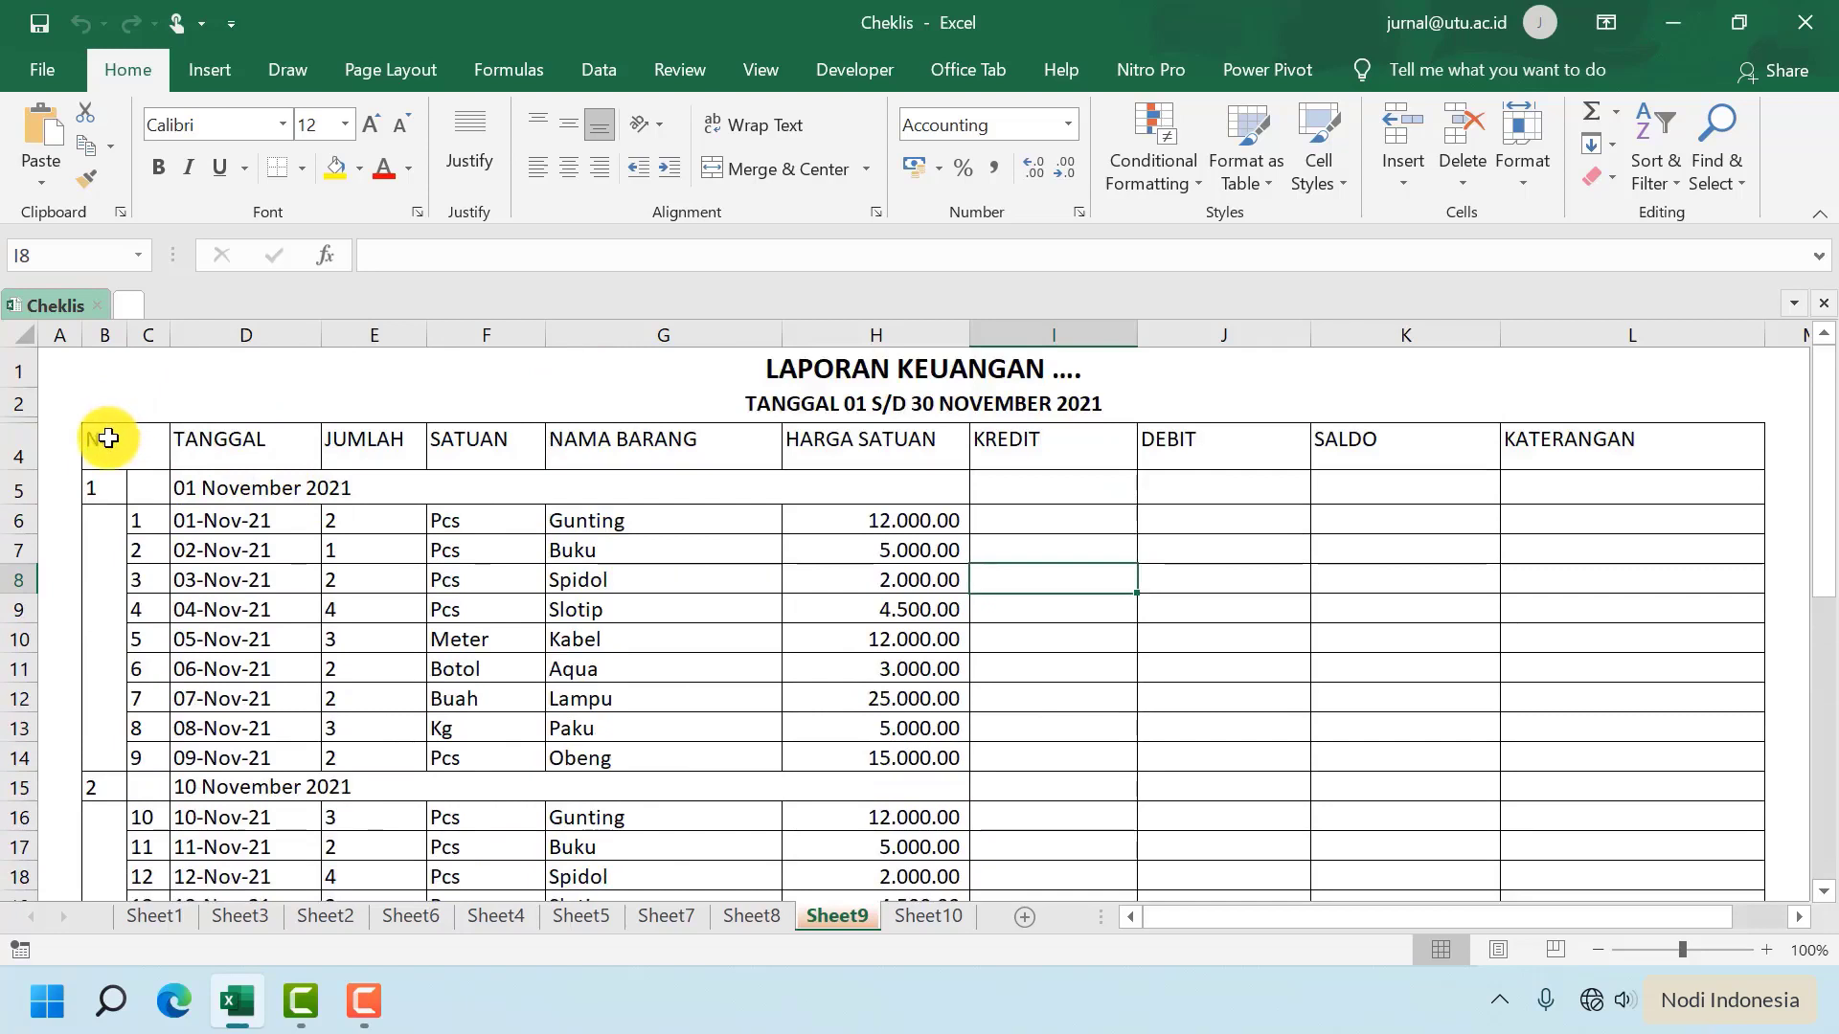
Center the table's header cells from NO to KATERANGAN horizontally and vertically and make them bold
drag(111, 433, 1478, 460)
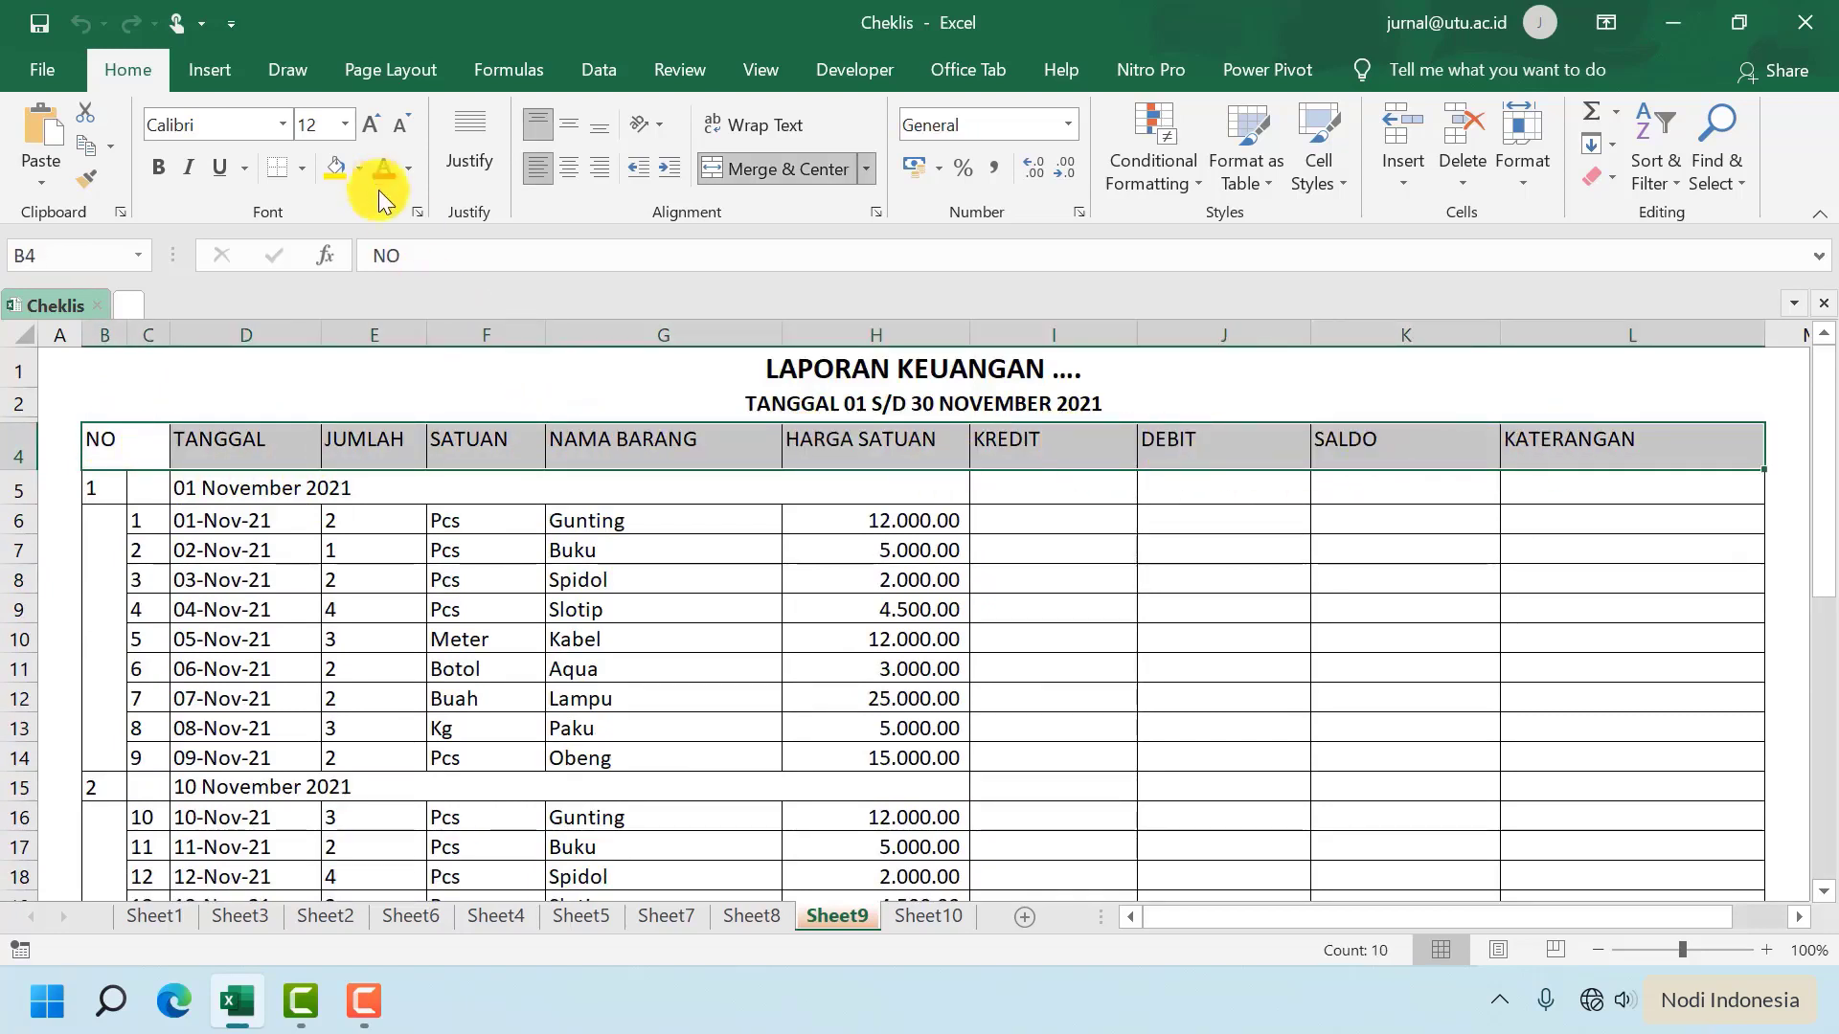
click(567, 166)
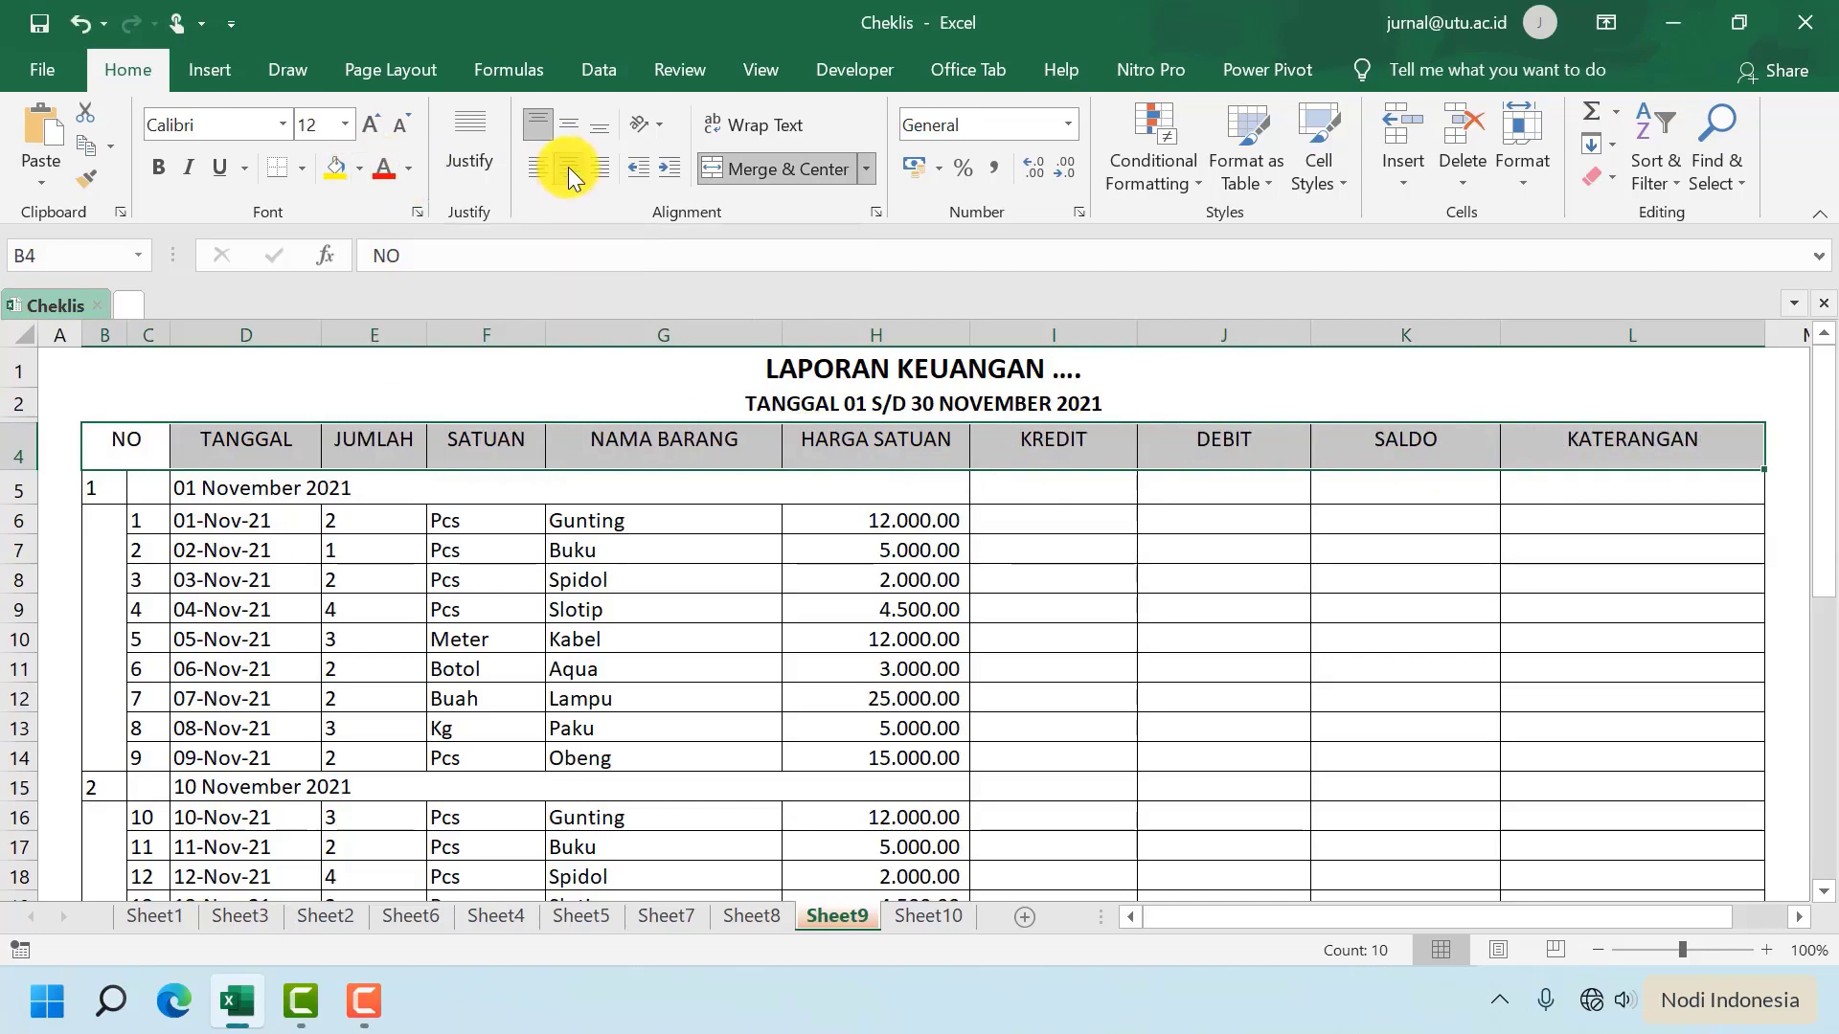
click(566, 128)
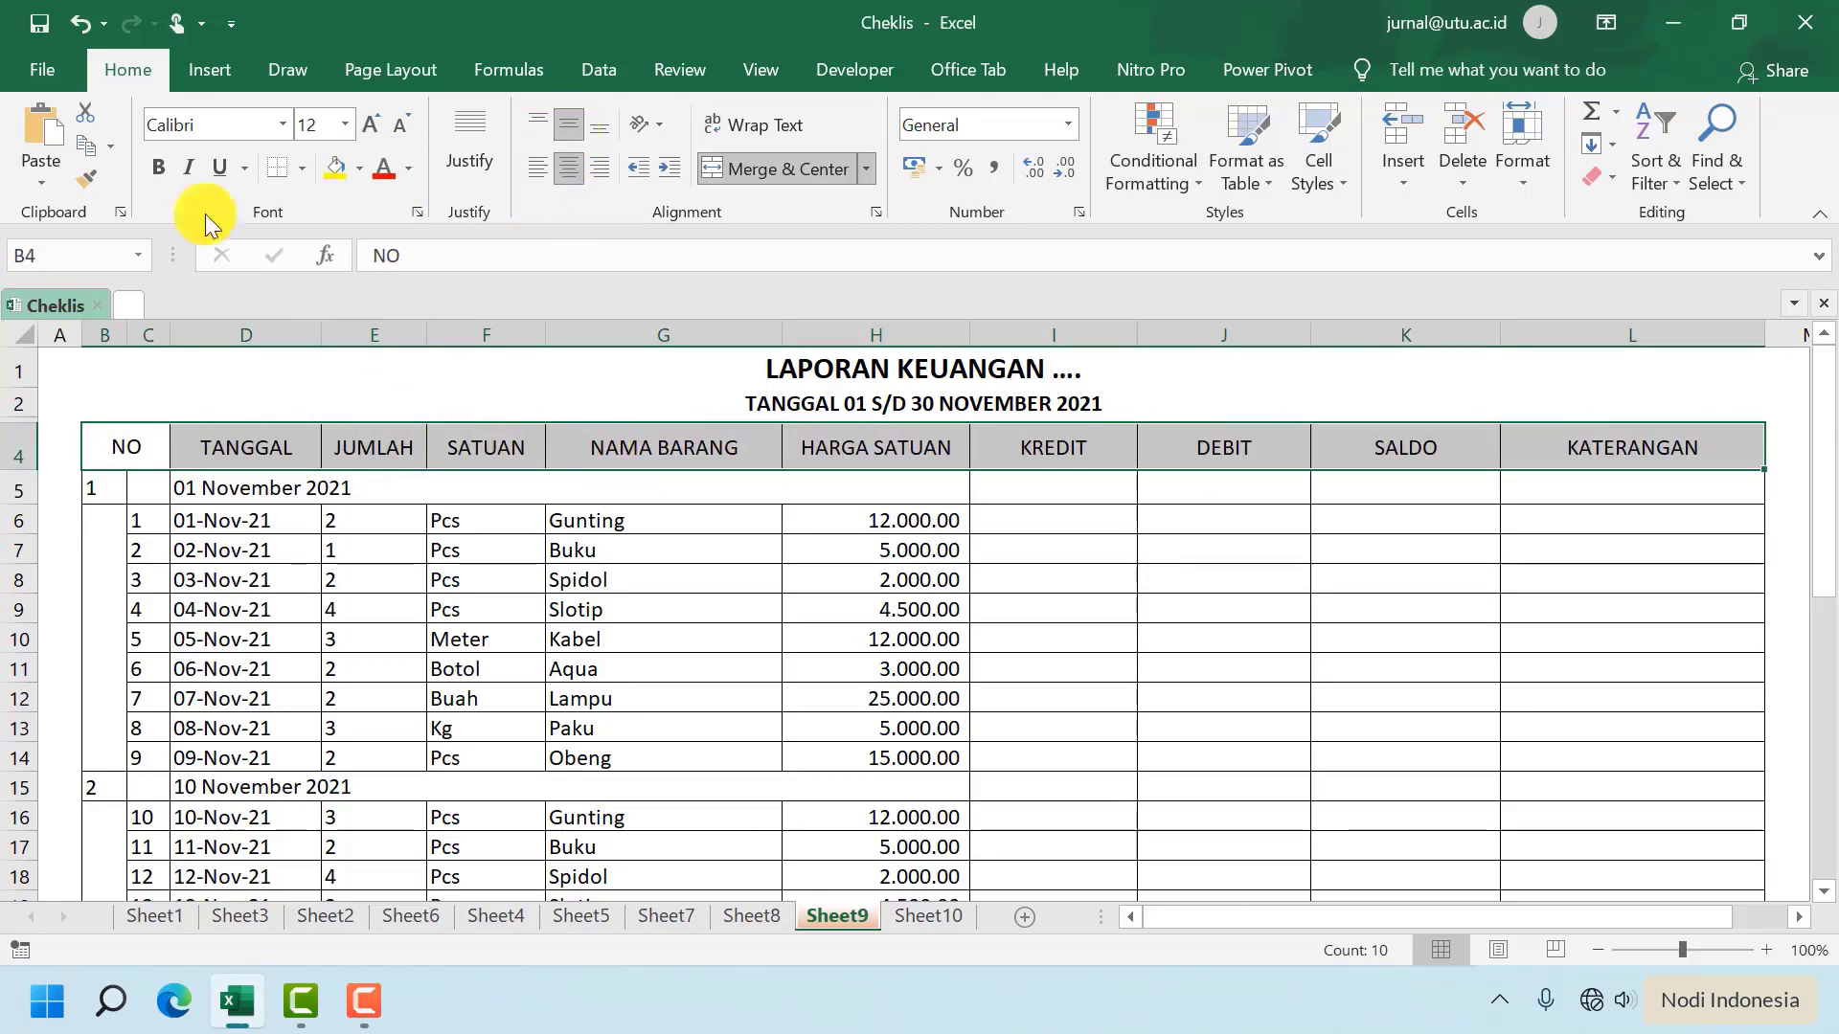
click(161, 172)
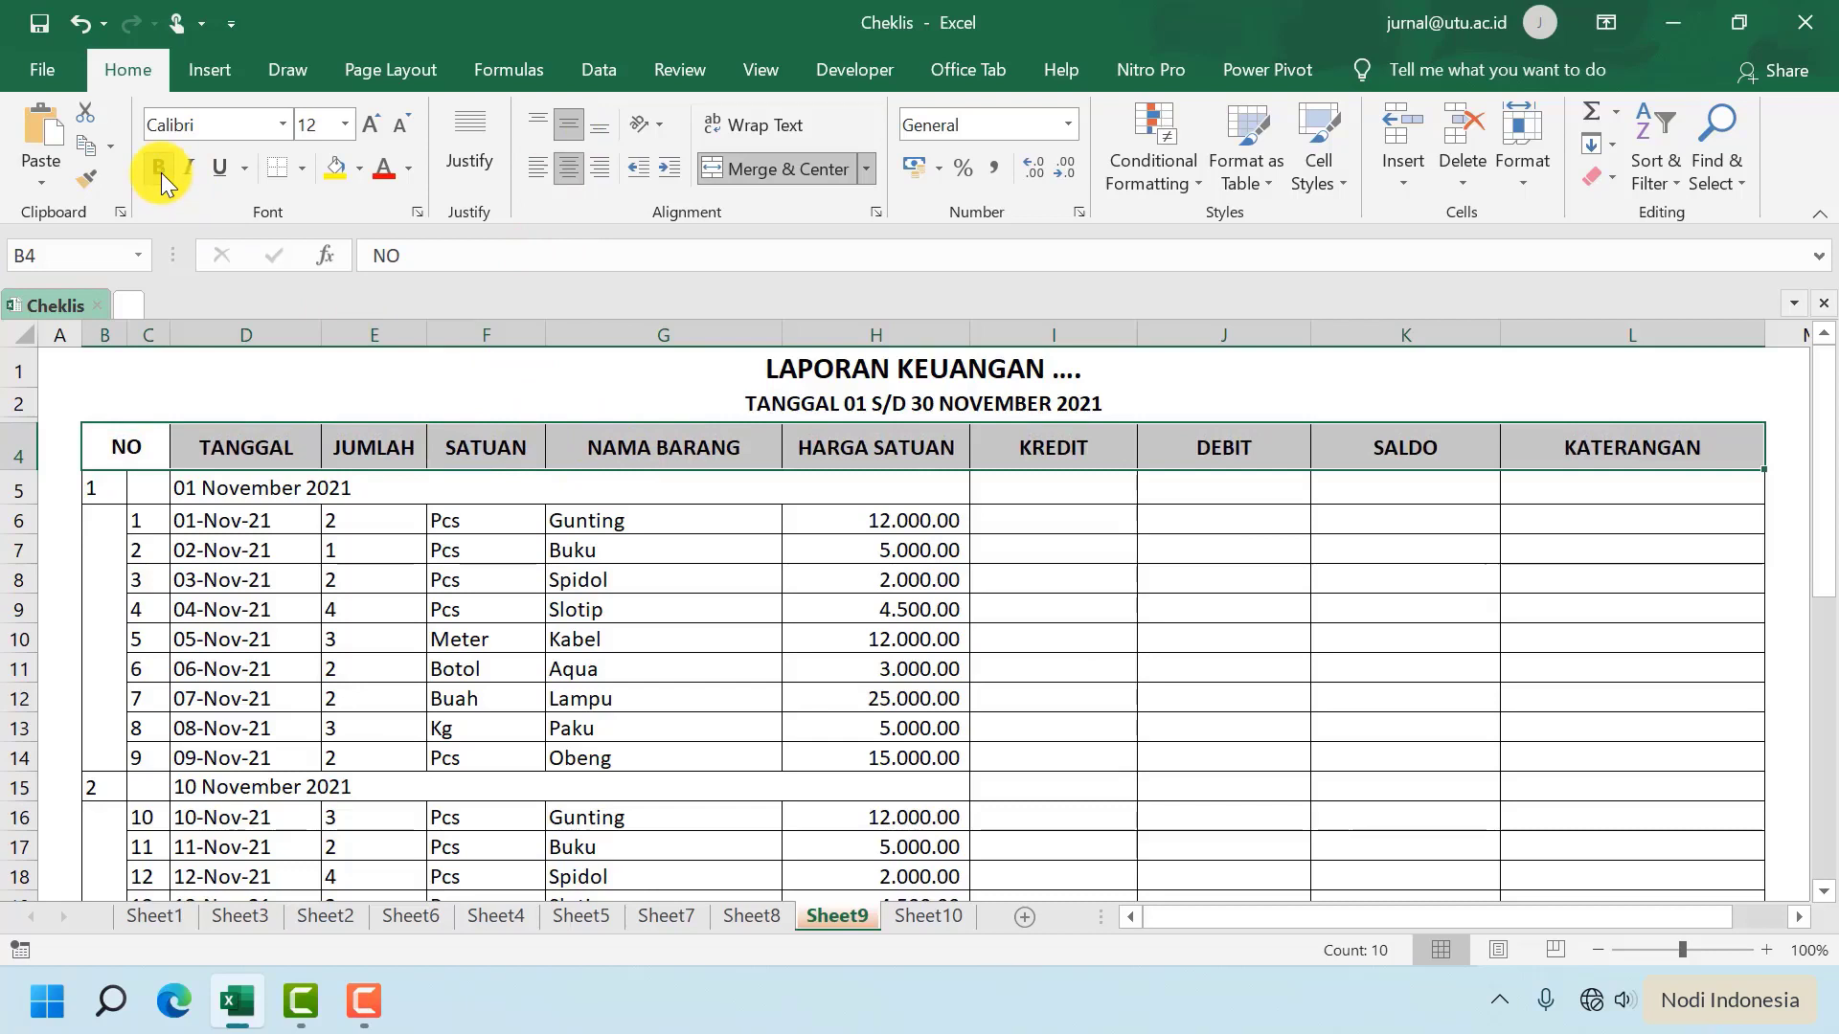
Fill the table's header row with a light blue theme color
click(358, 169)
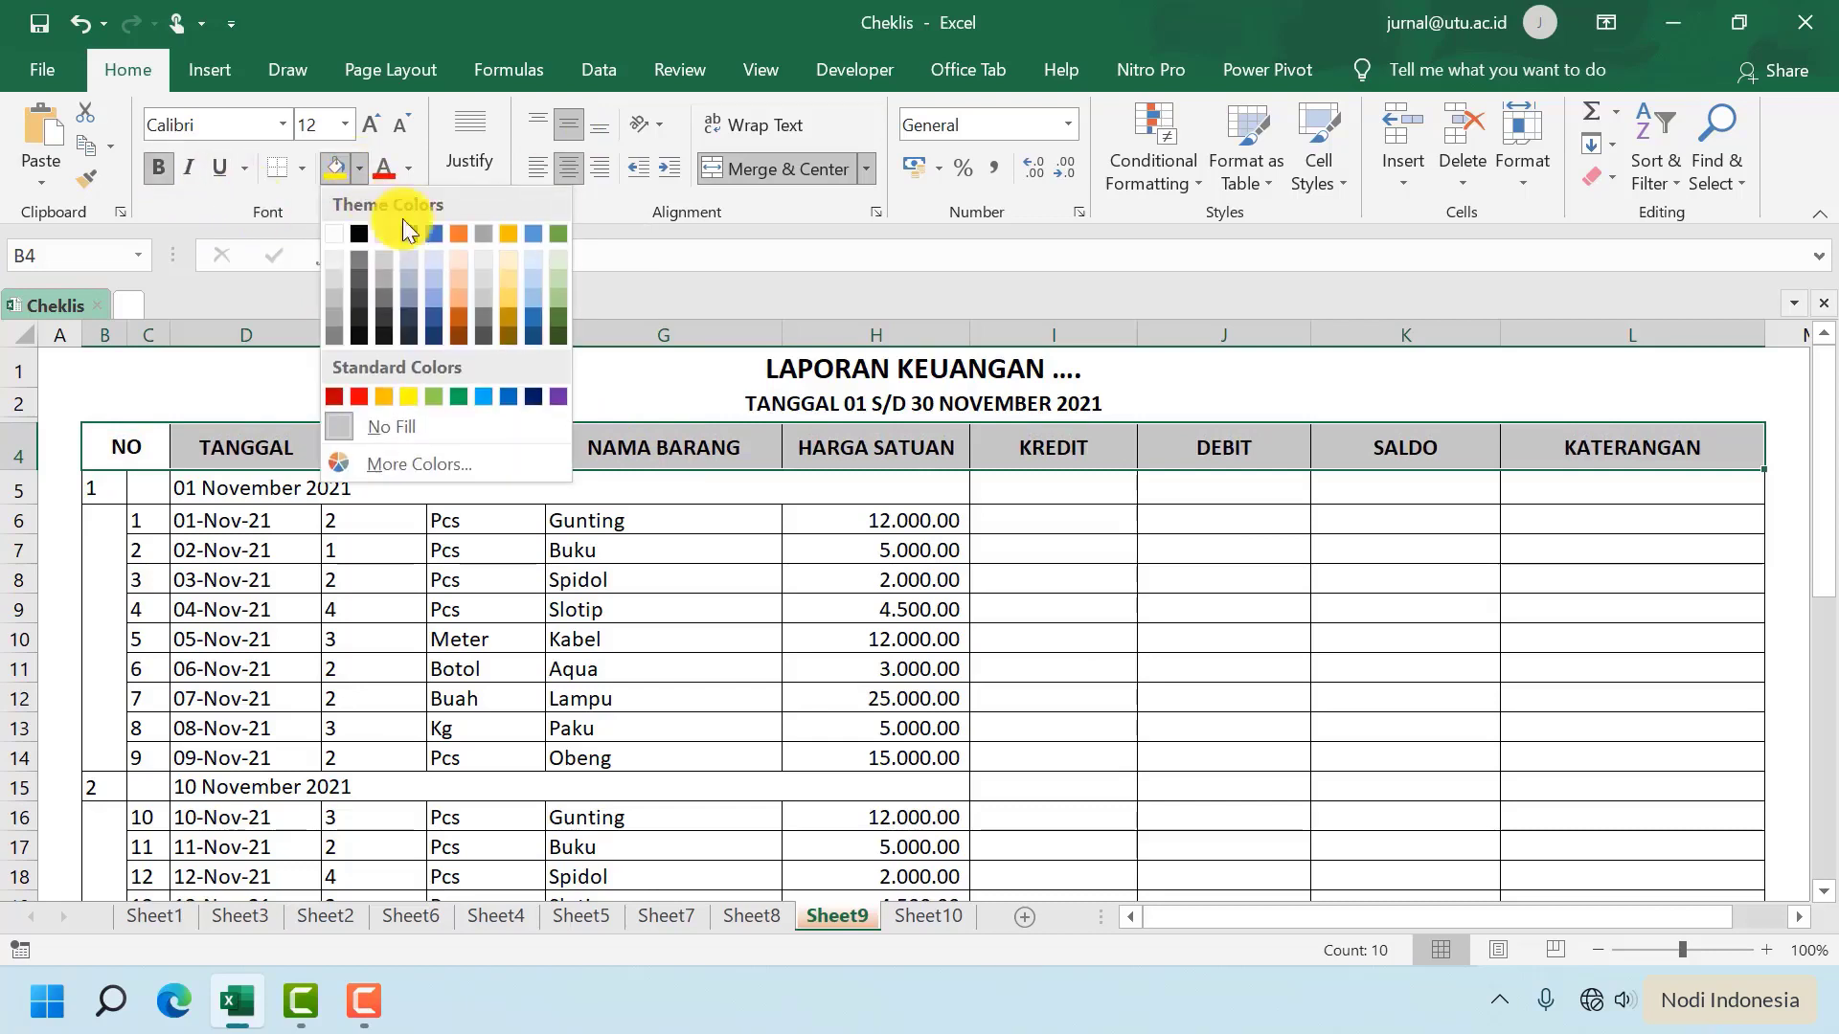
click(537, 280)
click(613, 575)
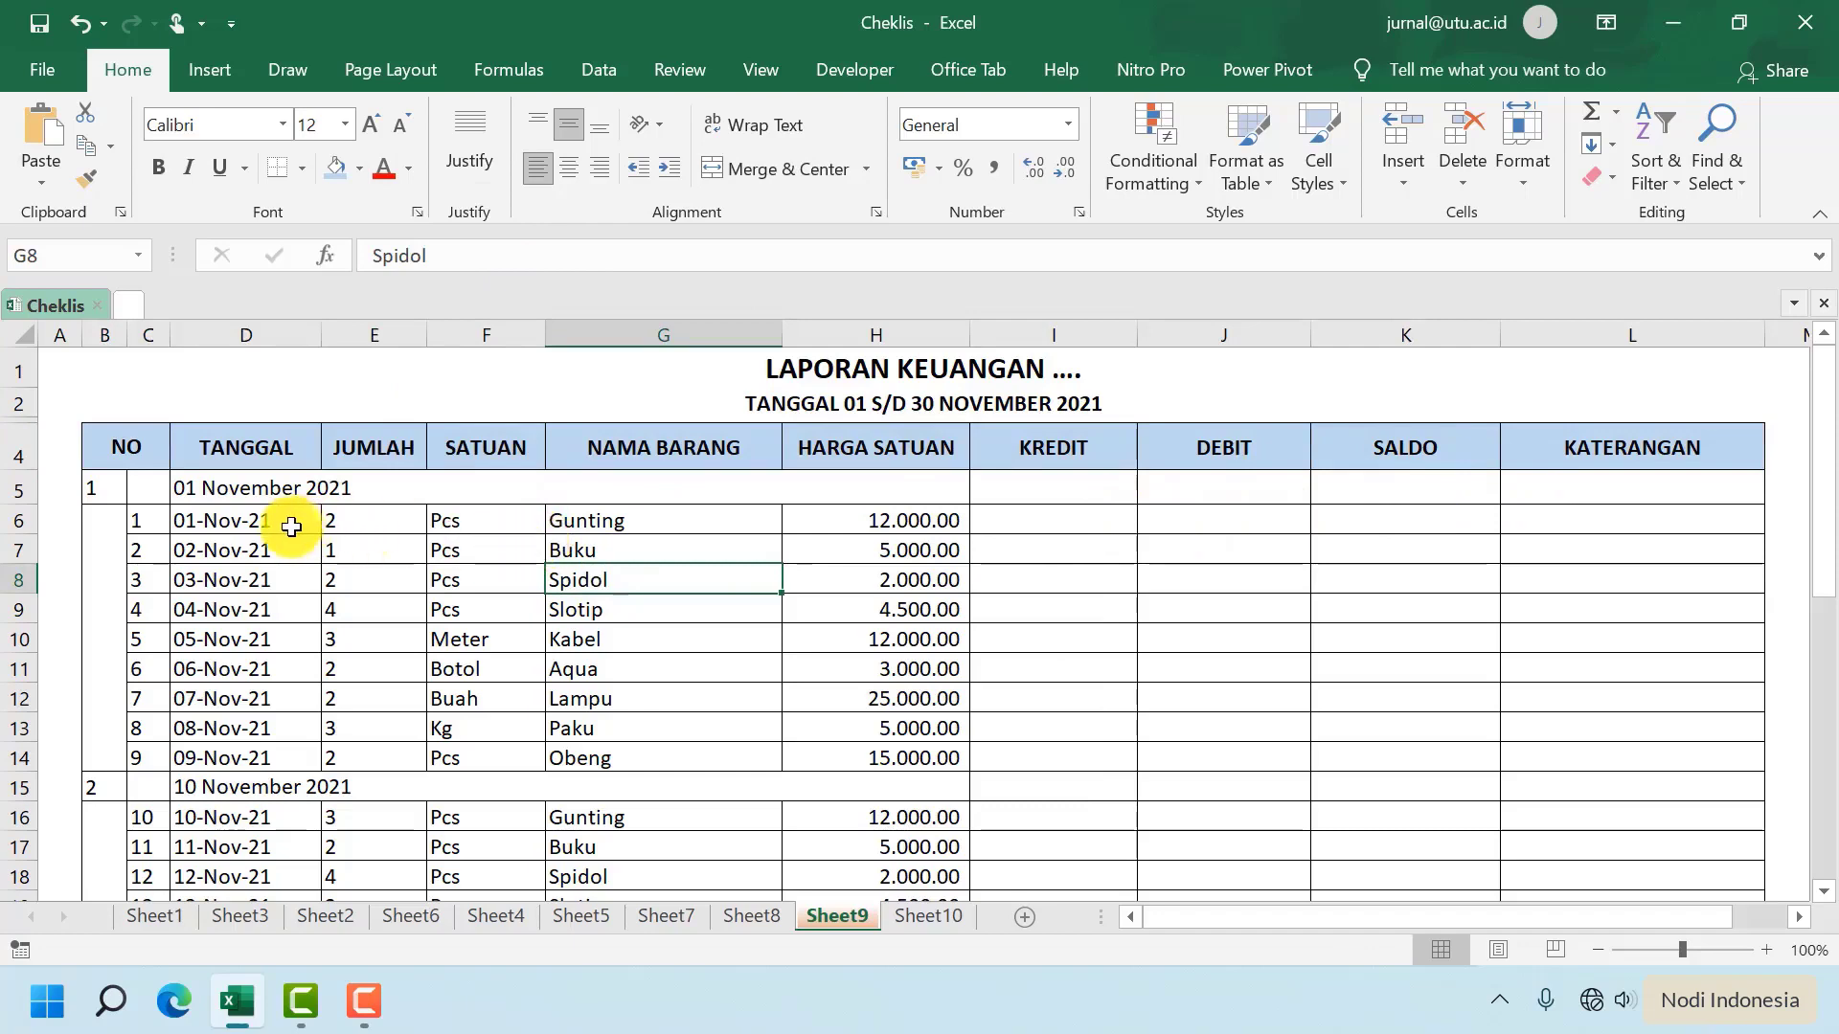
Center the numbers in both NO columns, from row 5 down to row 37 above the Total row
drag(100, 483, 144, 809)
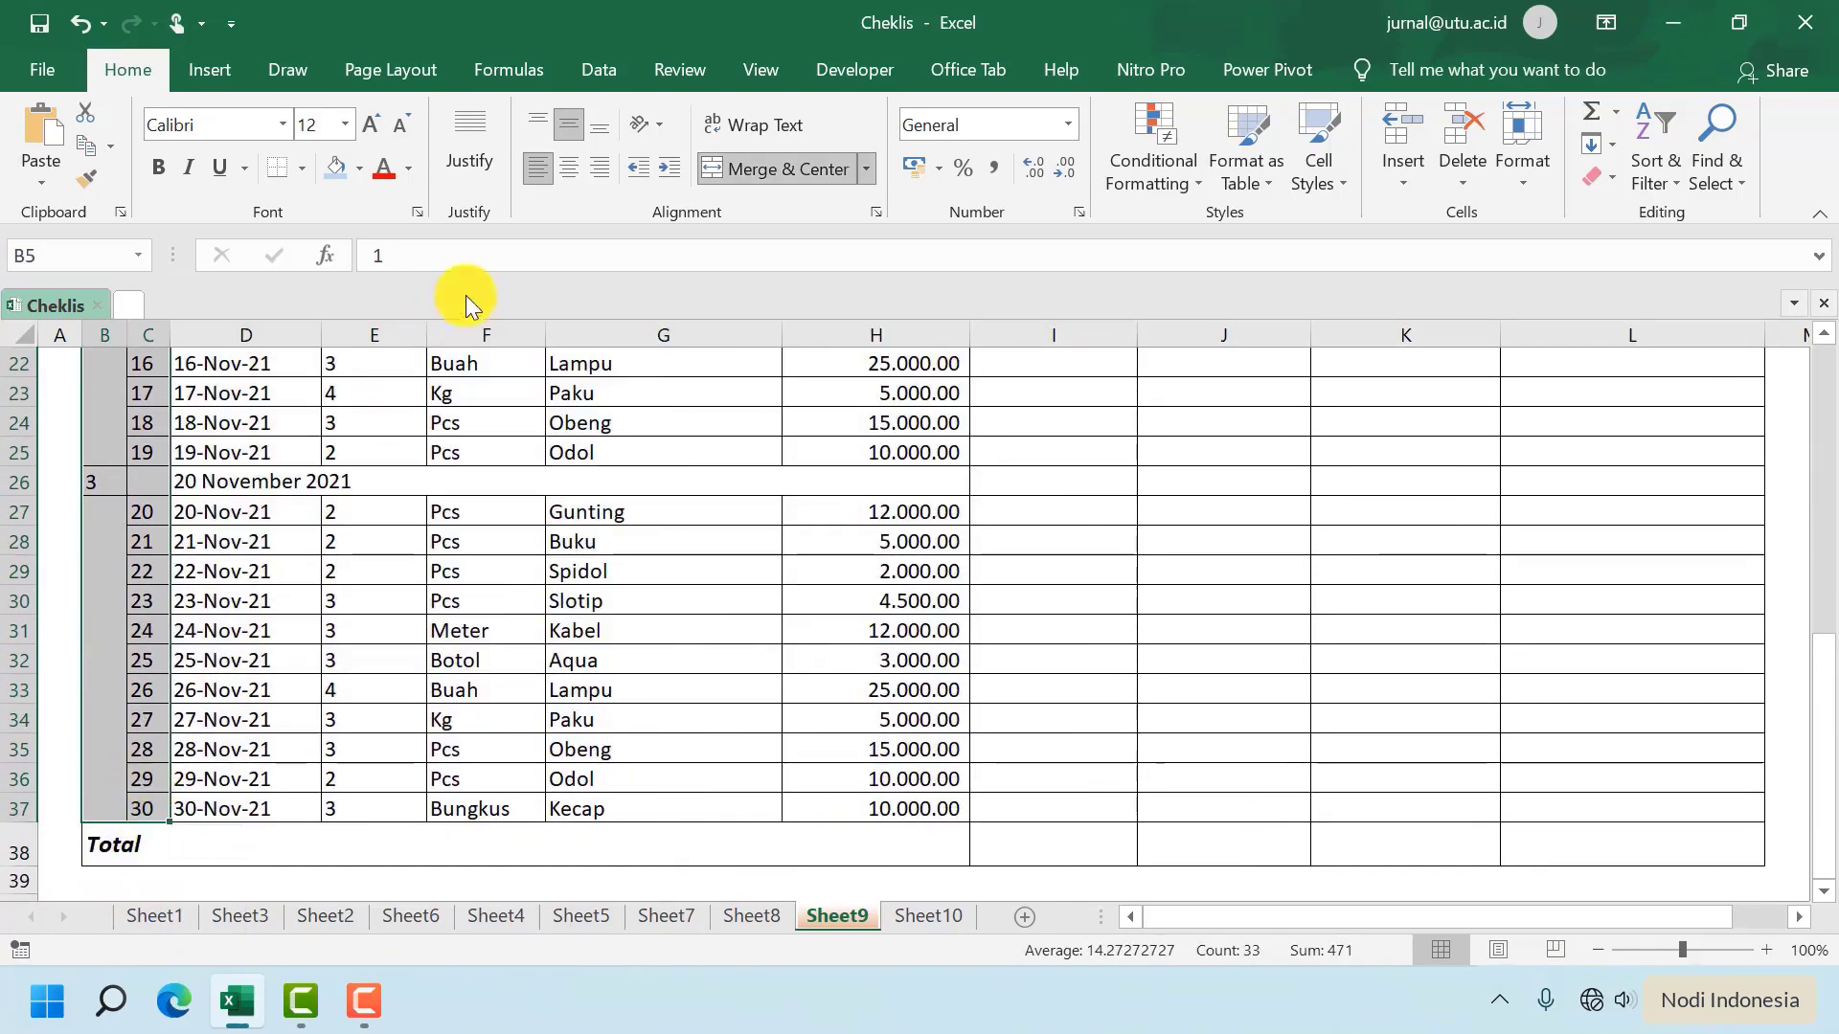
click(565, 163)
scroll(250, 568, up, 7)
click(250, 567)
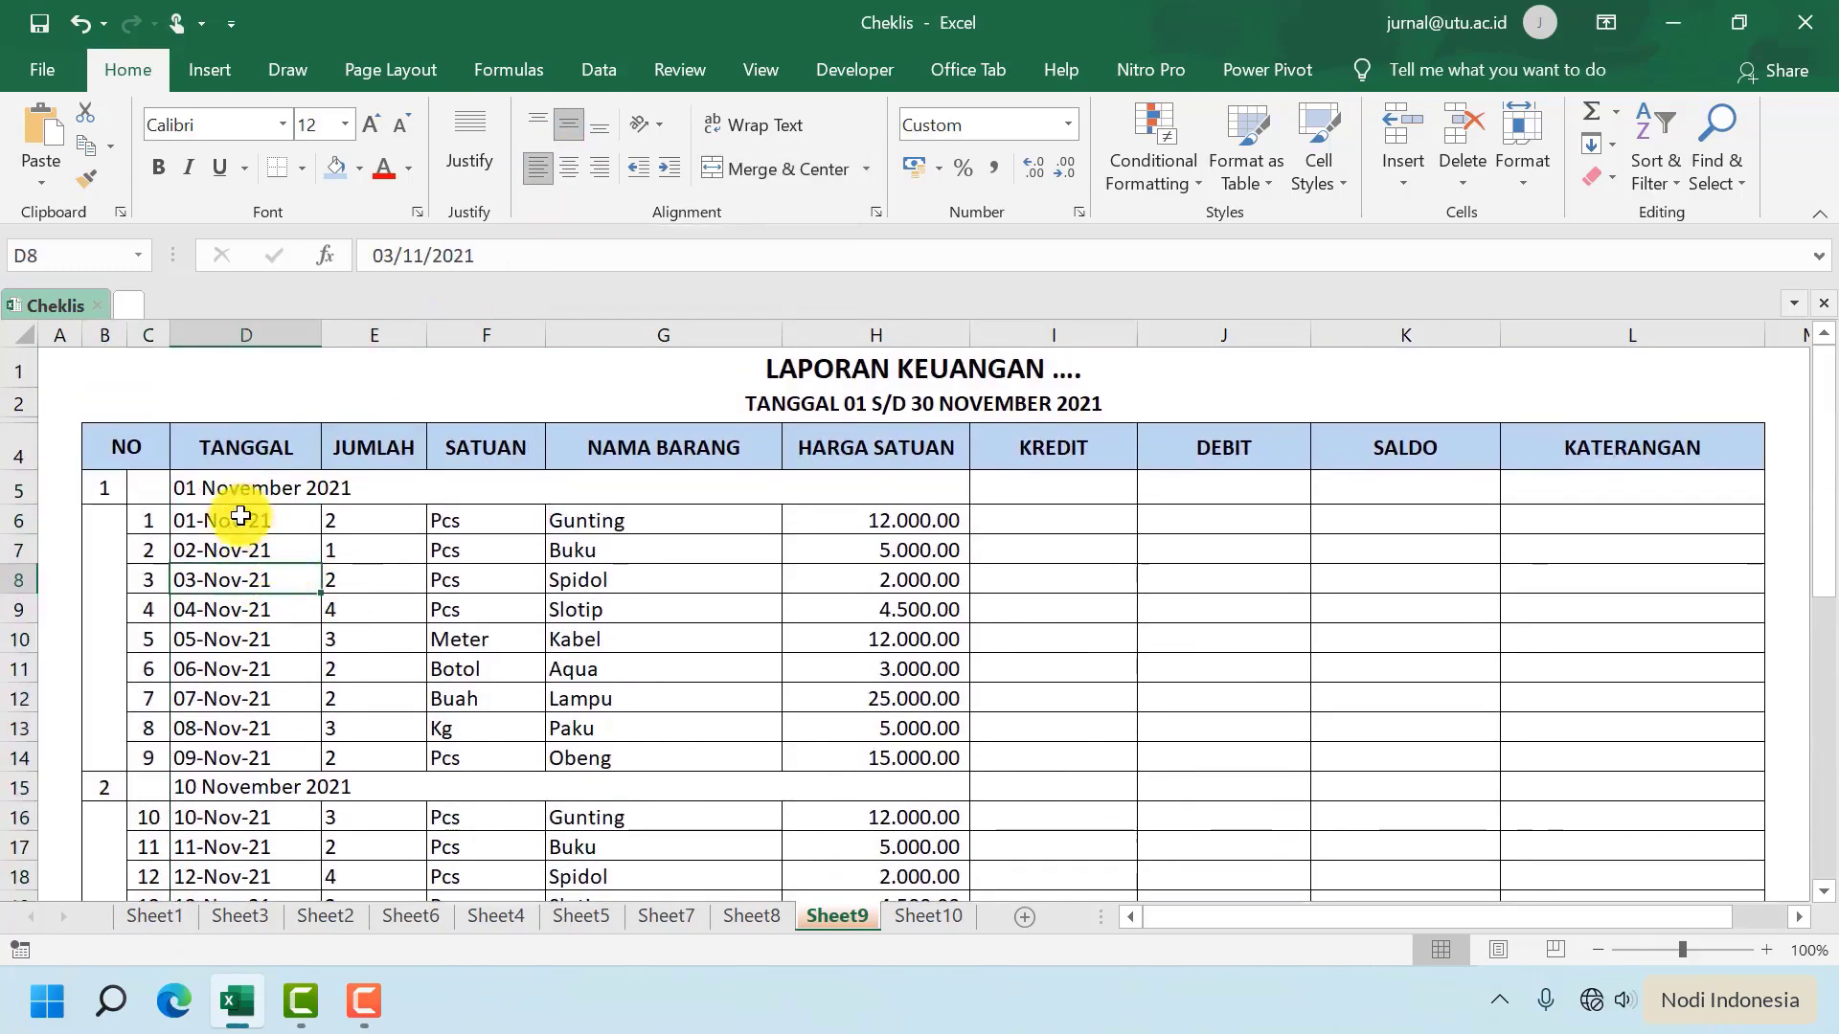
Center the merged "01 November 2021" date heading in row 5
drag(215, 490, 486, 461)
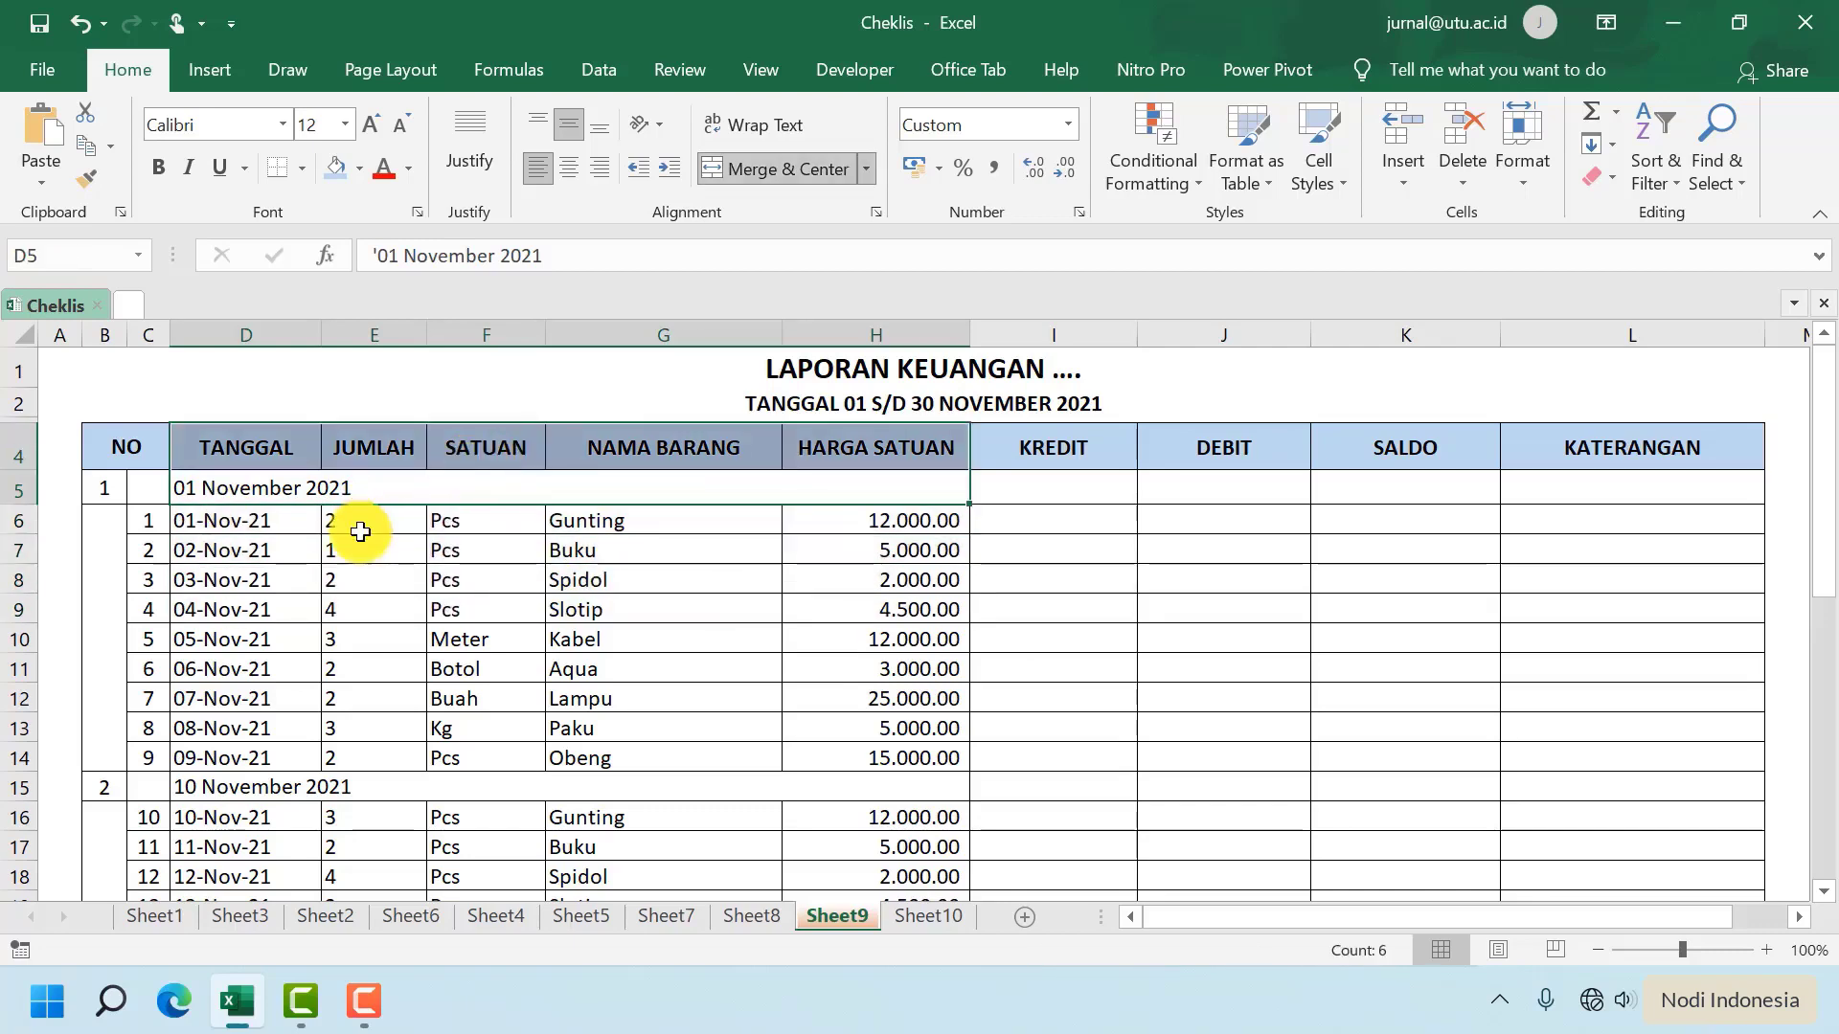
click(361, 531)
click(289, 493)
click(572, 169)
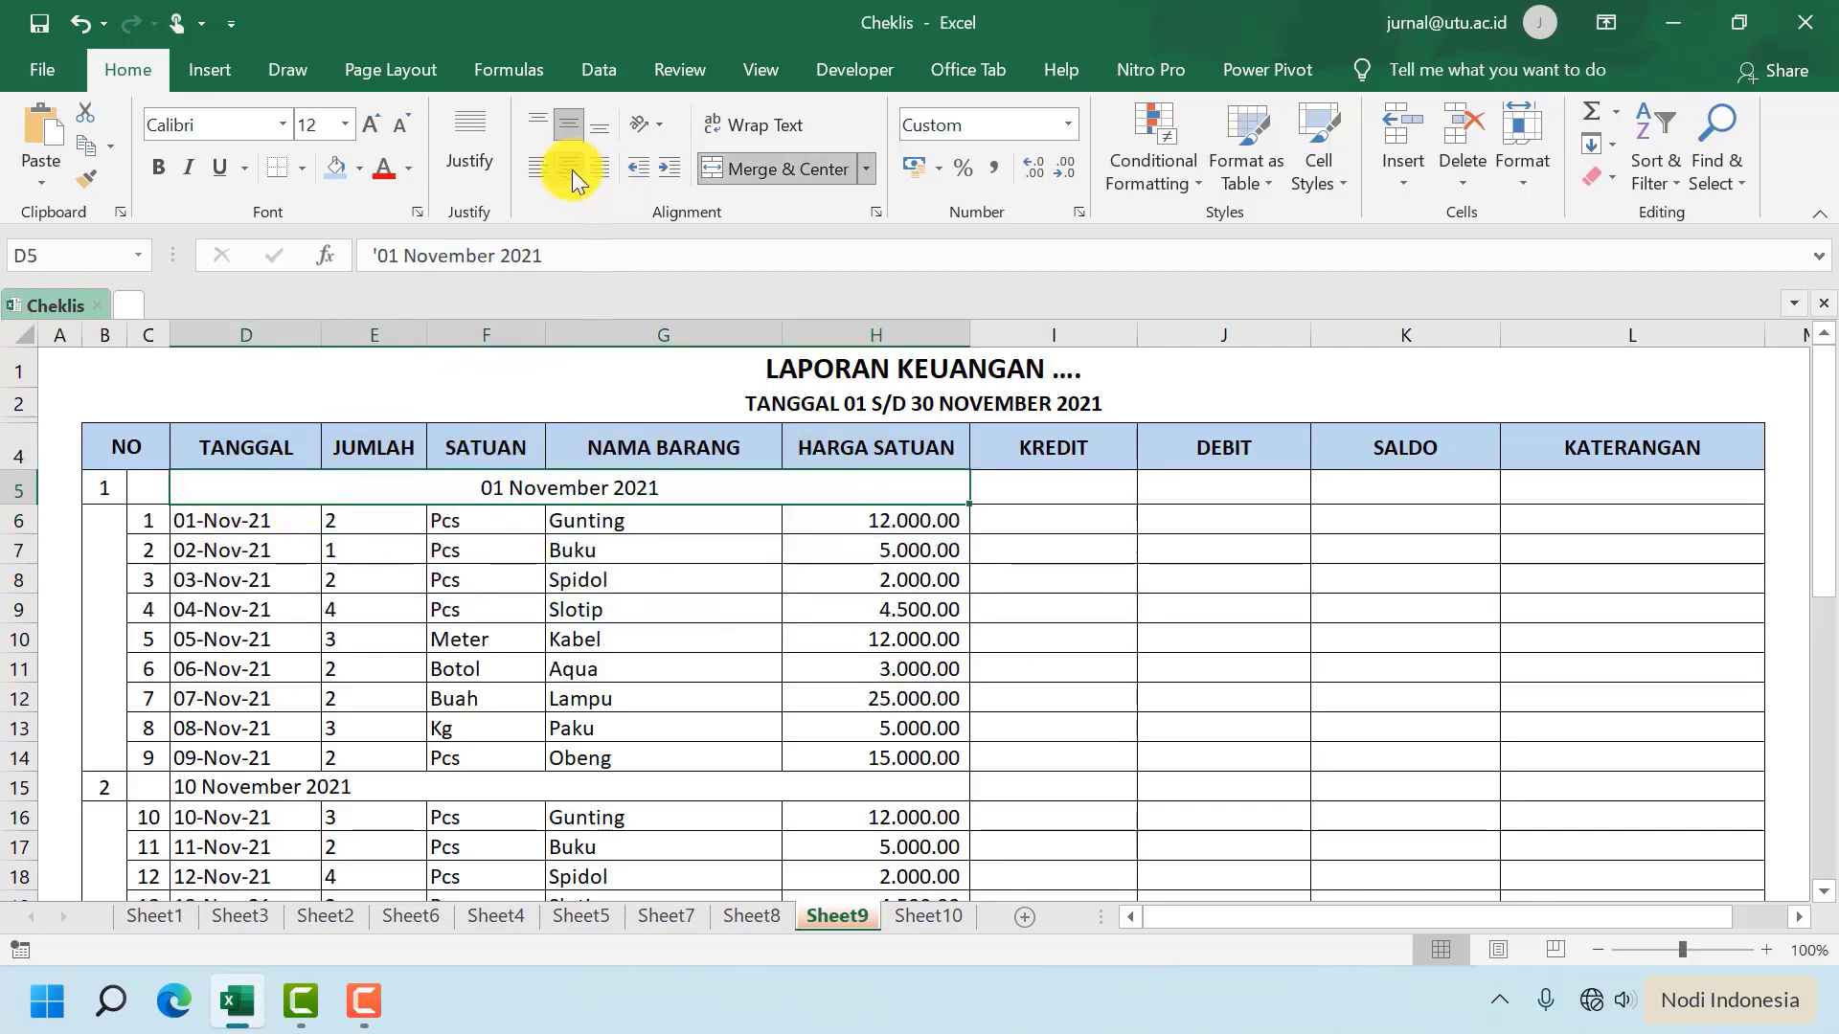
click(412, 574)
Center the date, quantity, unit and item name entries in D6:G14
scroll(415, 546, down, 1)
drag(212, 444, 660, 689)
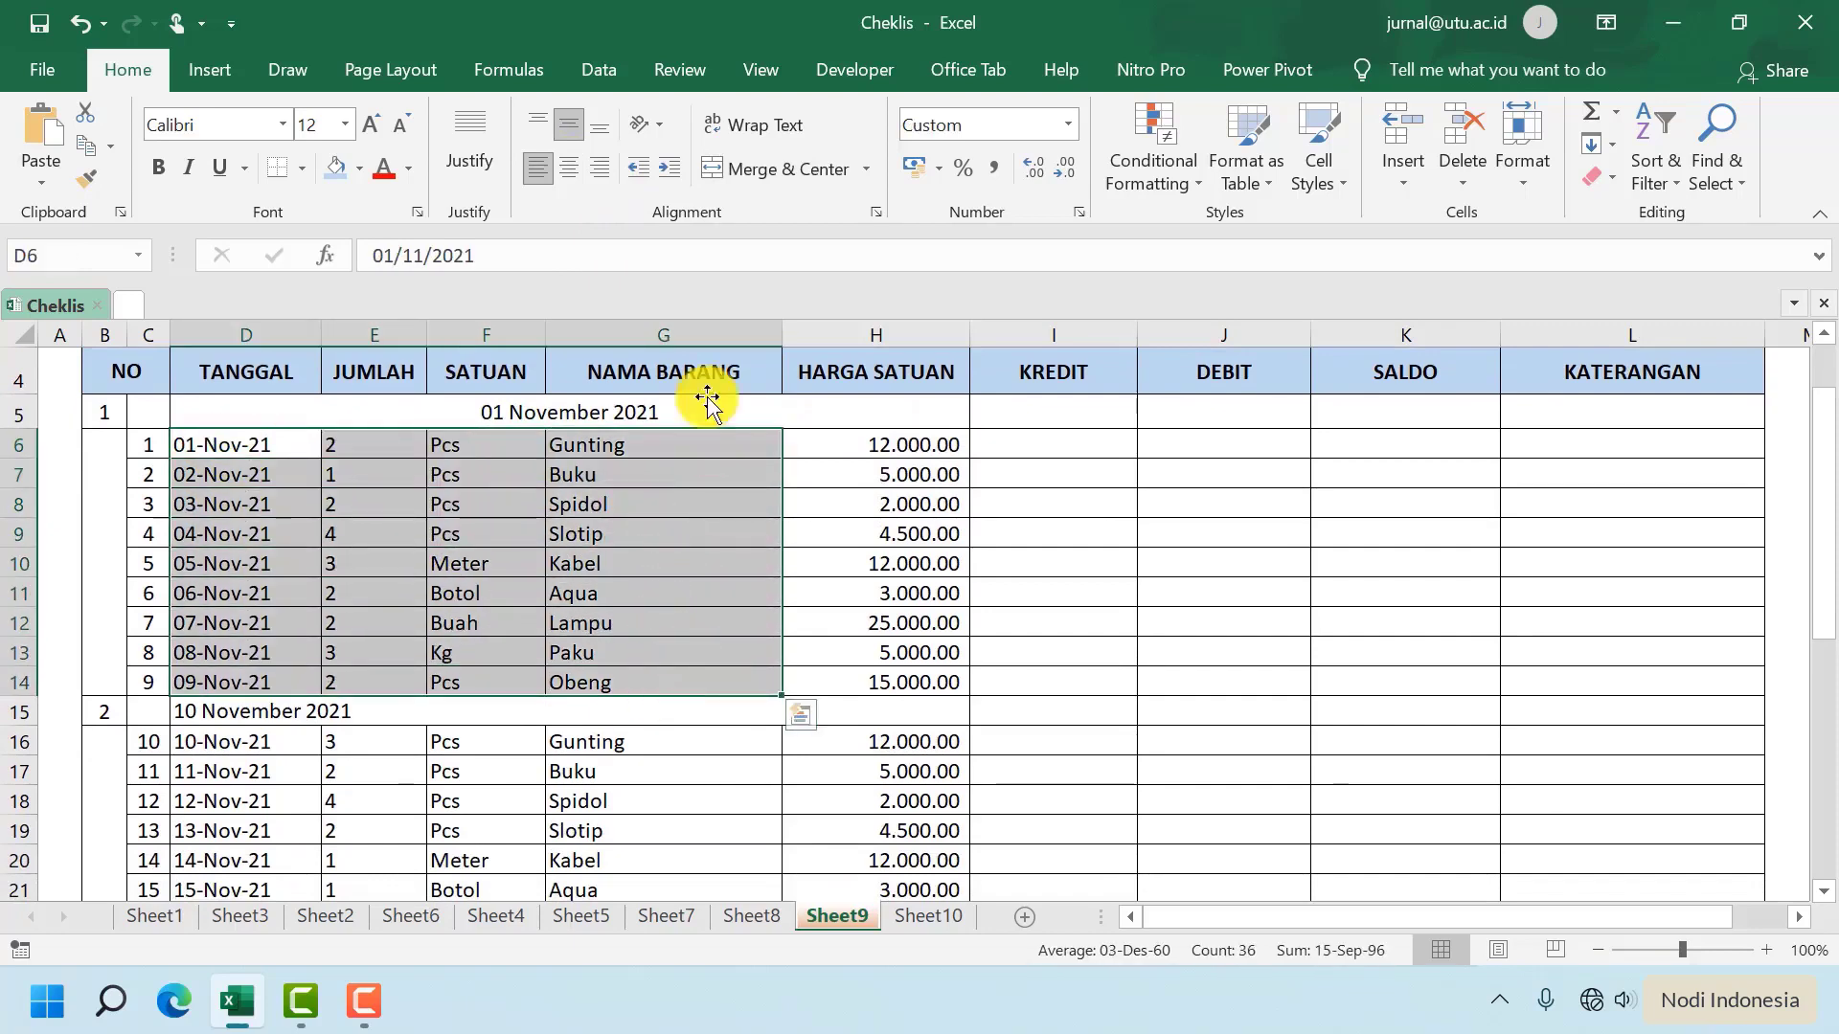
click(569, 168)
Center the merged "10 November 2021" heading and the date, quantity, unit and item name entries in D16:G25
scroll(537, 584, down, 3)
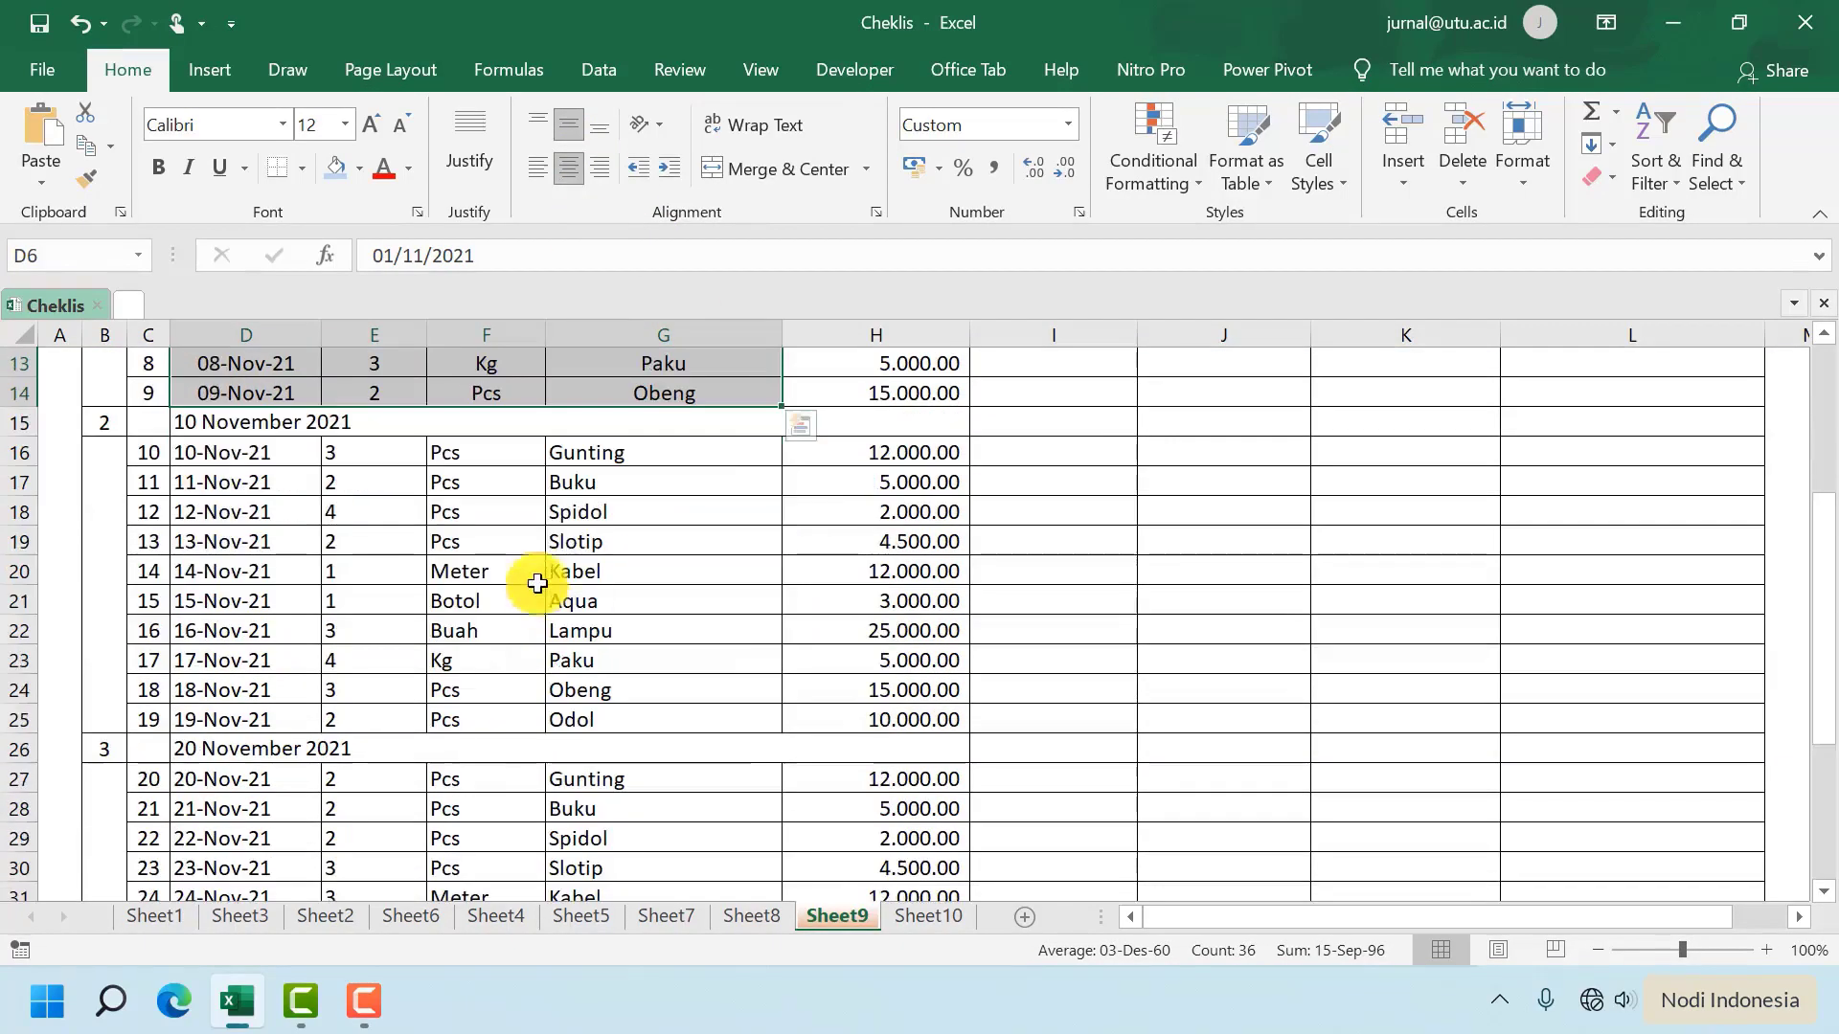
click(218, 422)
click(569, 168)
drag(239, 452, 657, 706)
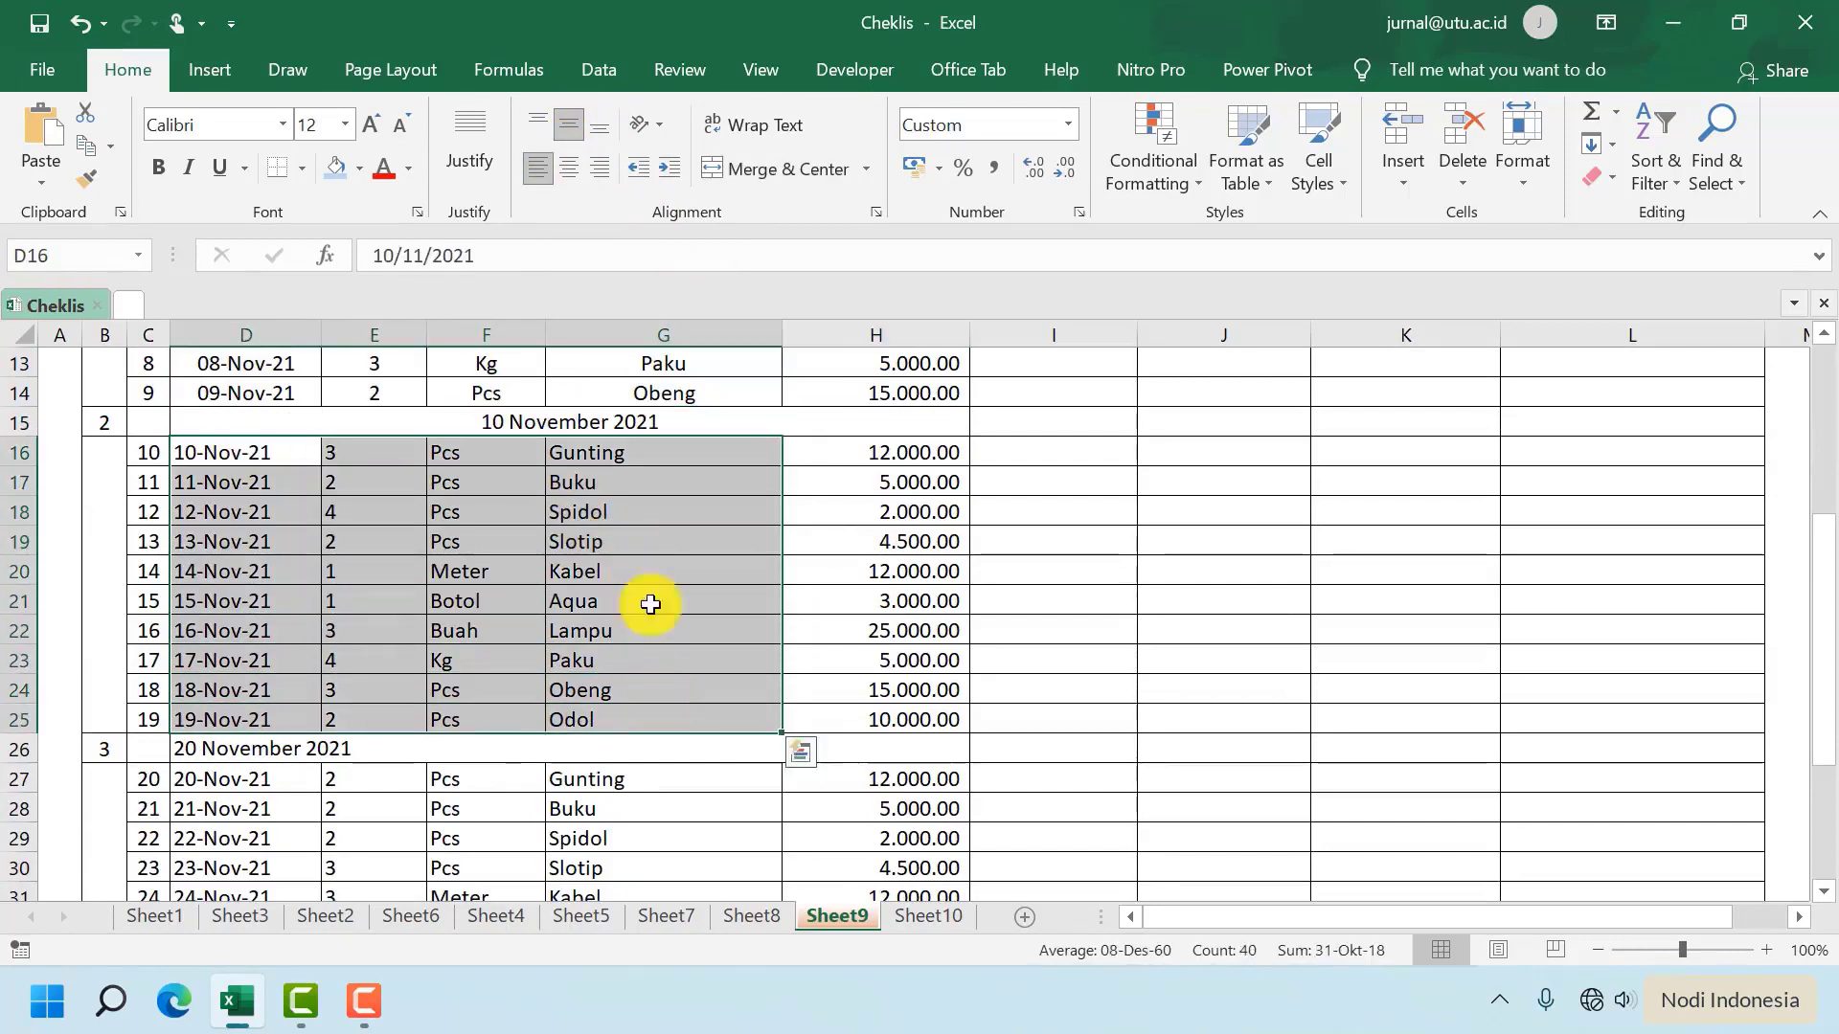
click(569, 169)
Center the merged "20 November 2021" heading and the date, quantity, unit and item name entries in D27:G37
scroll(487, 622, down, 3)
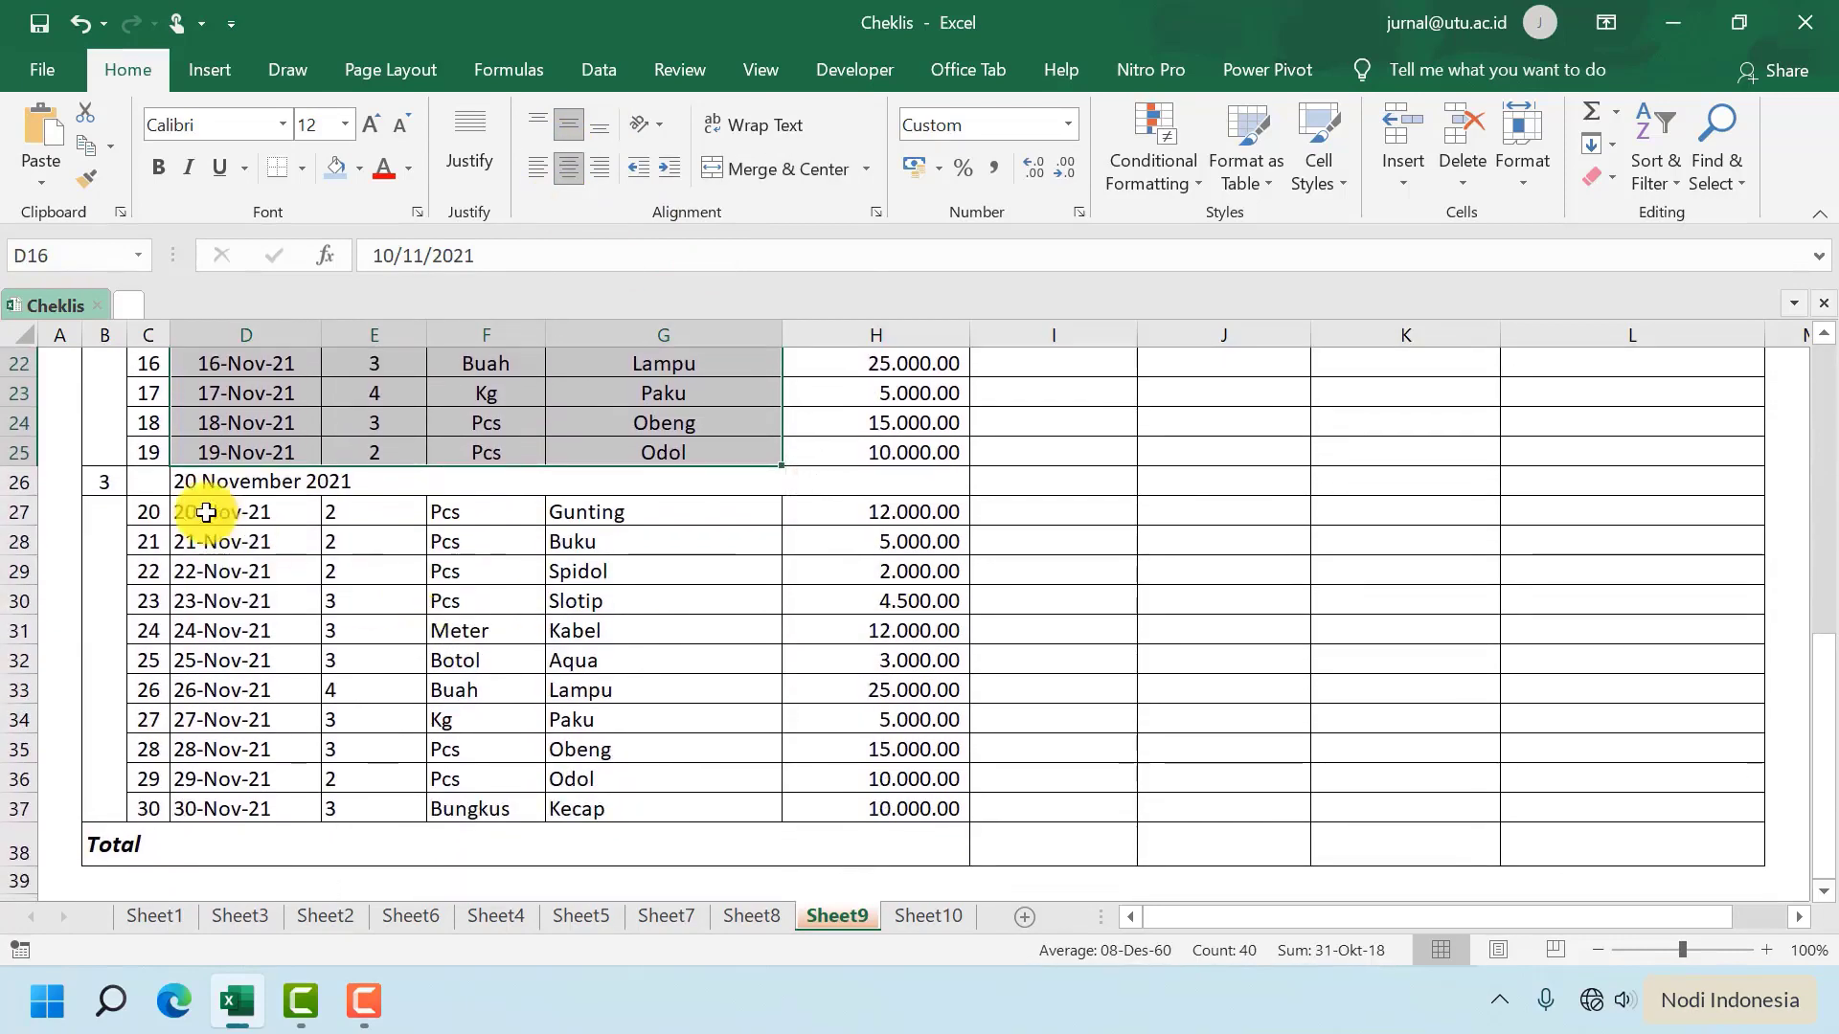
click(212, 479)
click(572, 169)
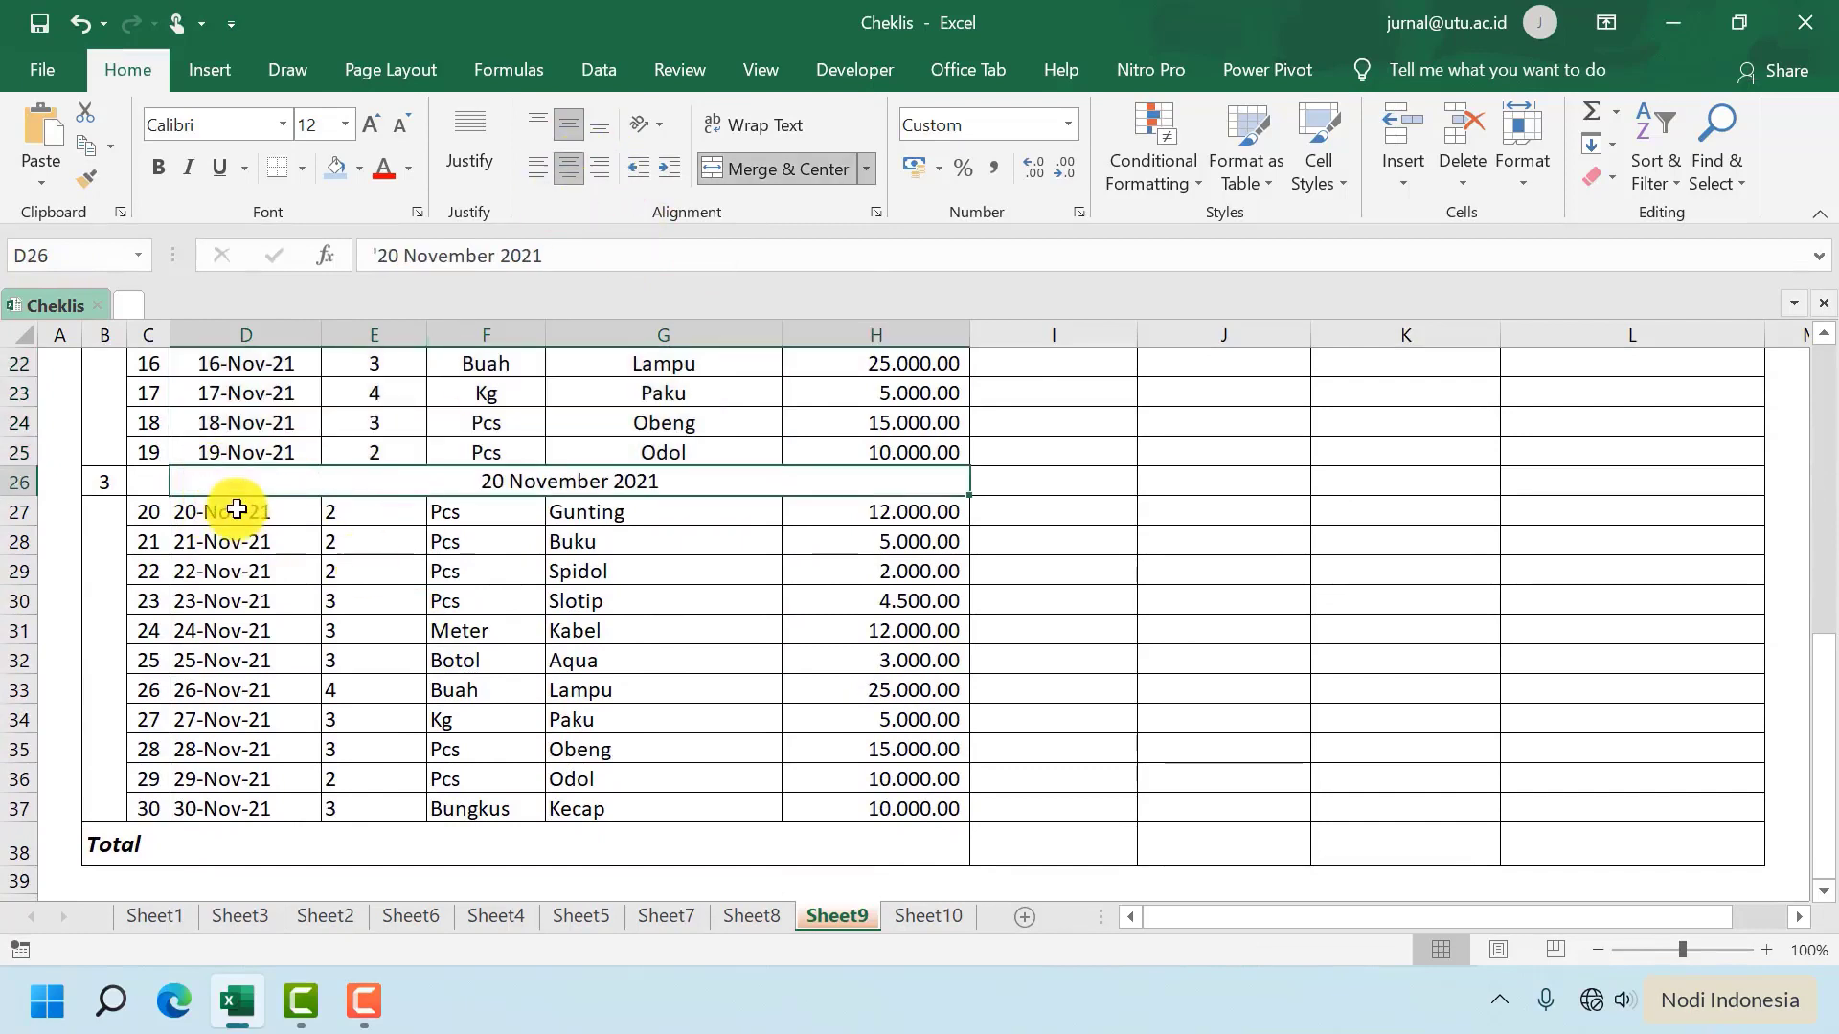
drag(234, 508, 687, 800)
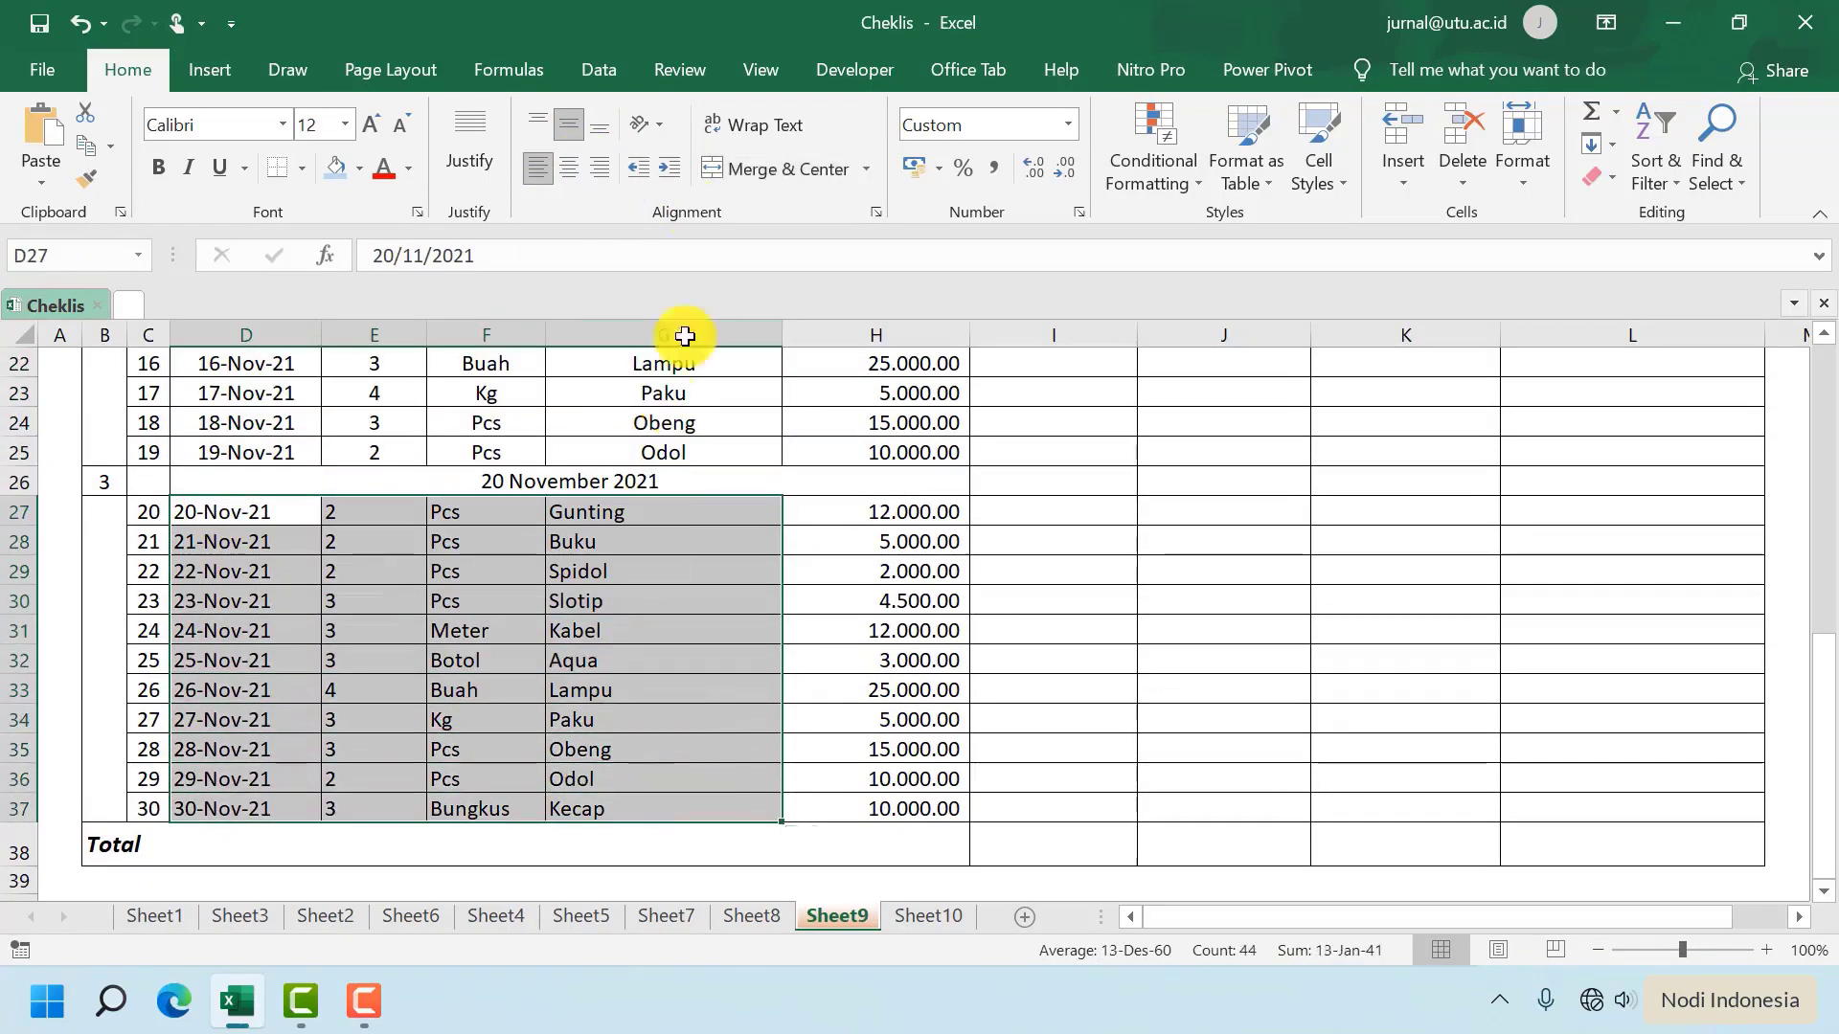
click(571, 168)
click(869, 571)
scroll(815, 623, up, 7)
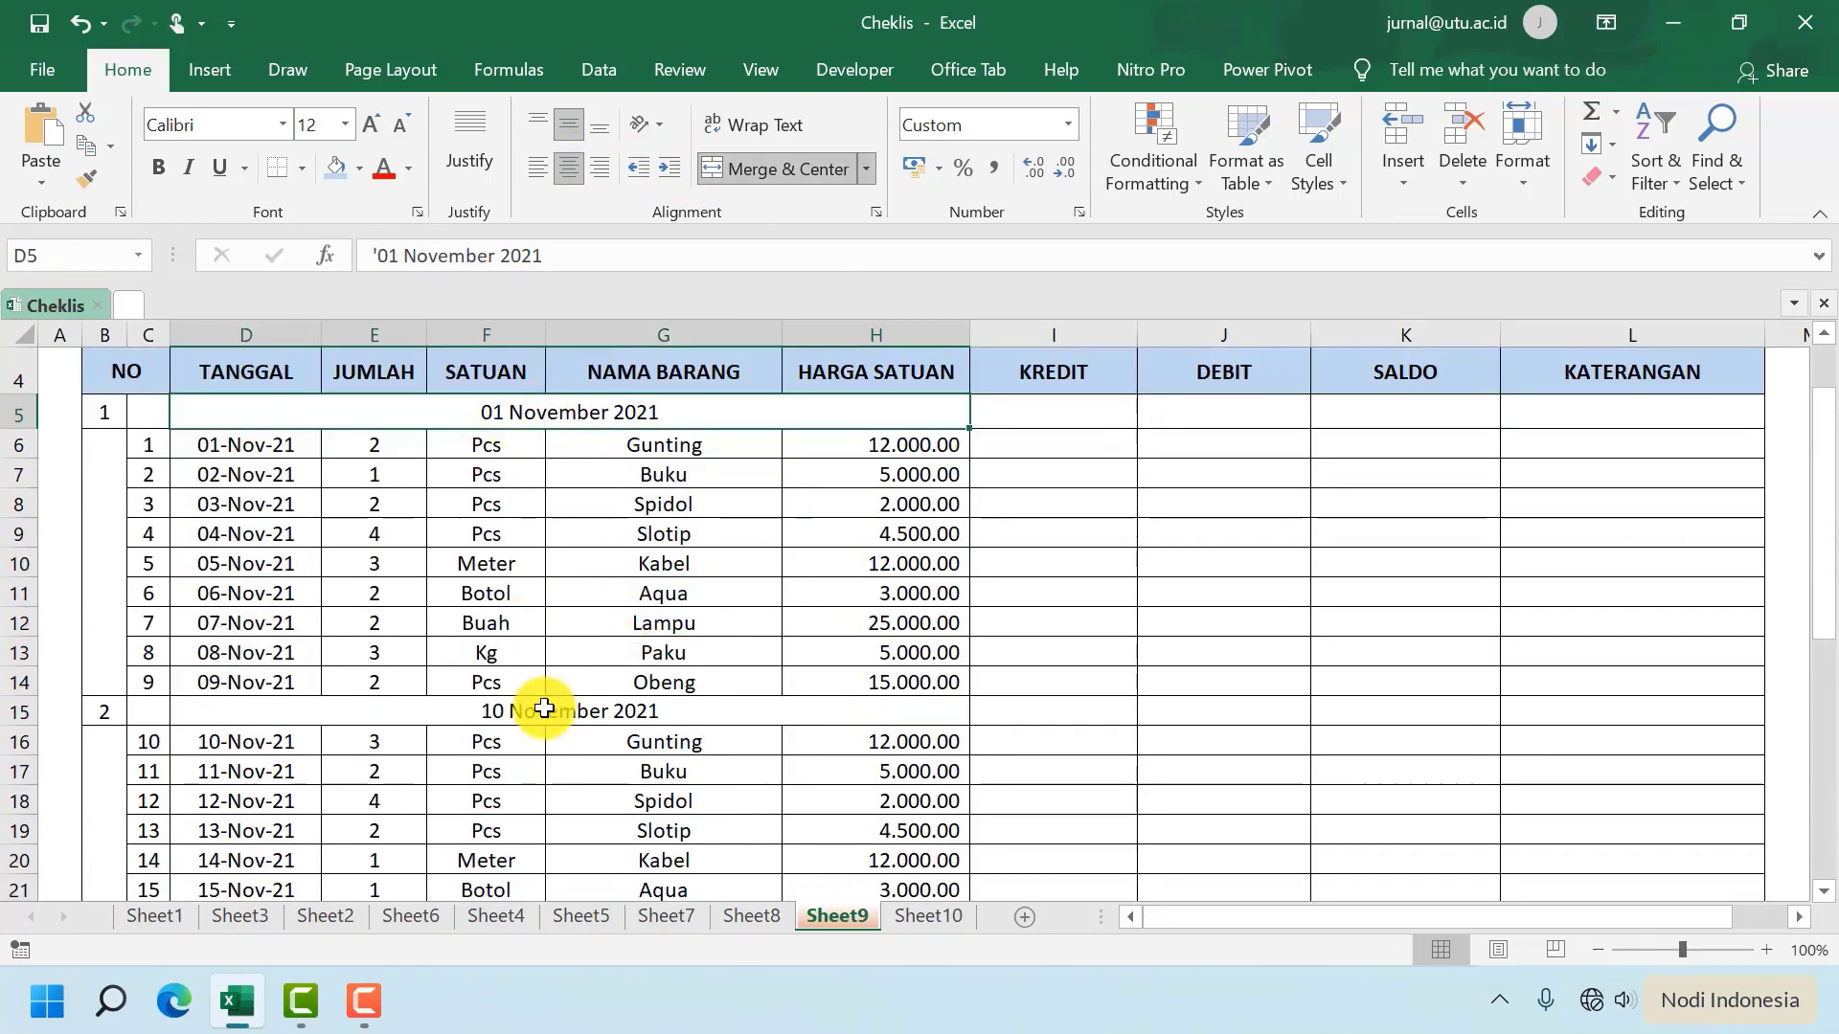
scroll(545, 708, down, 3)
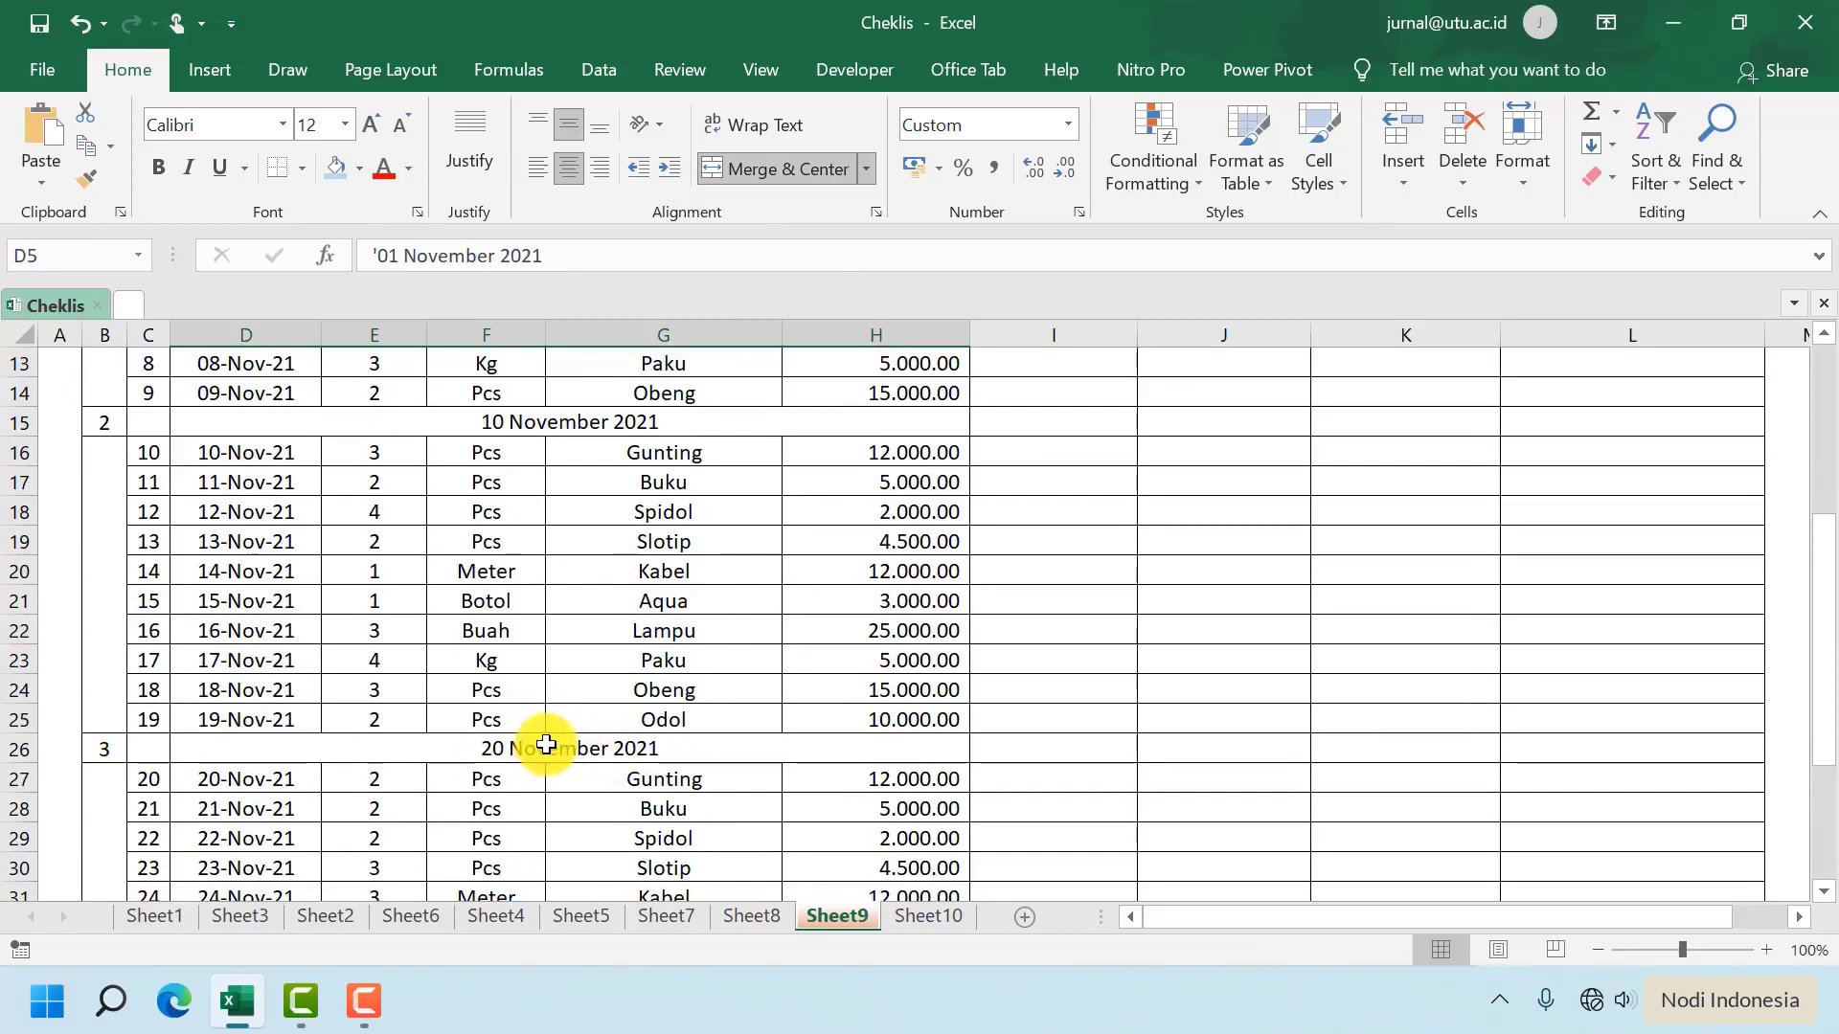
scroll(541, 728, up, 4)
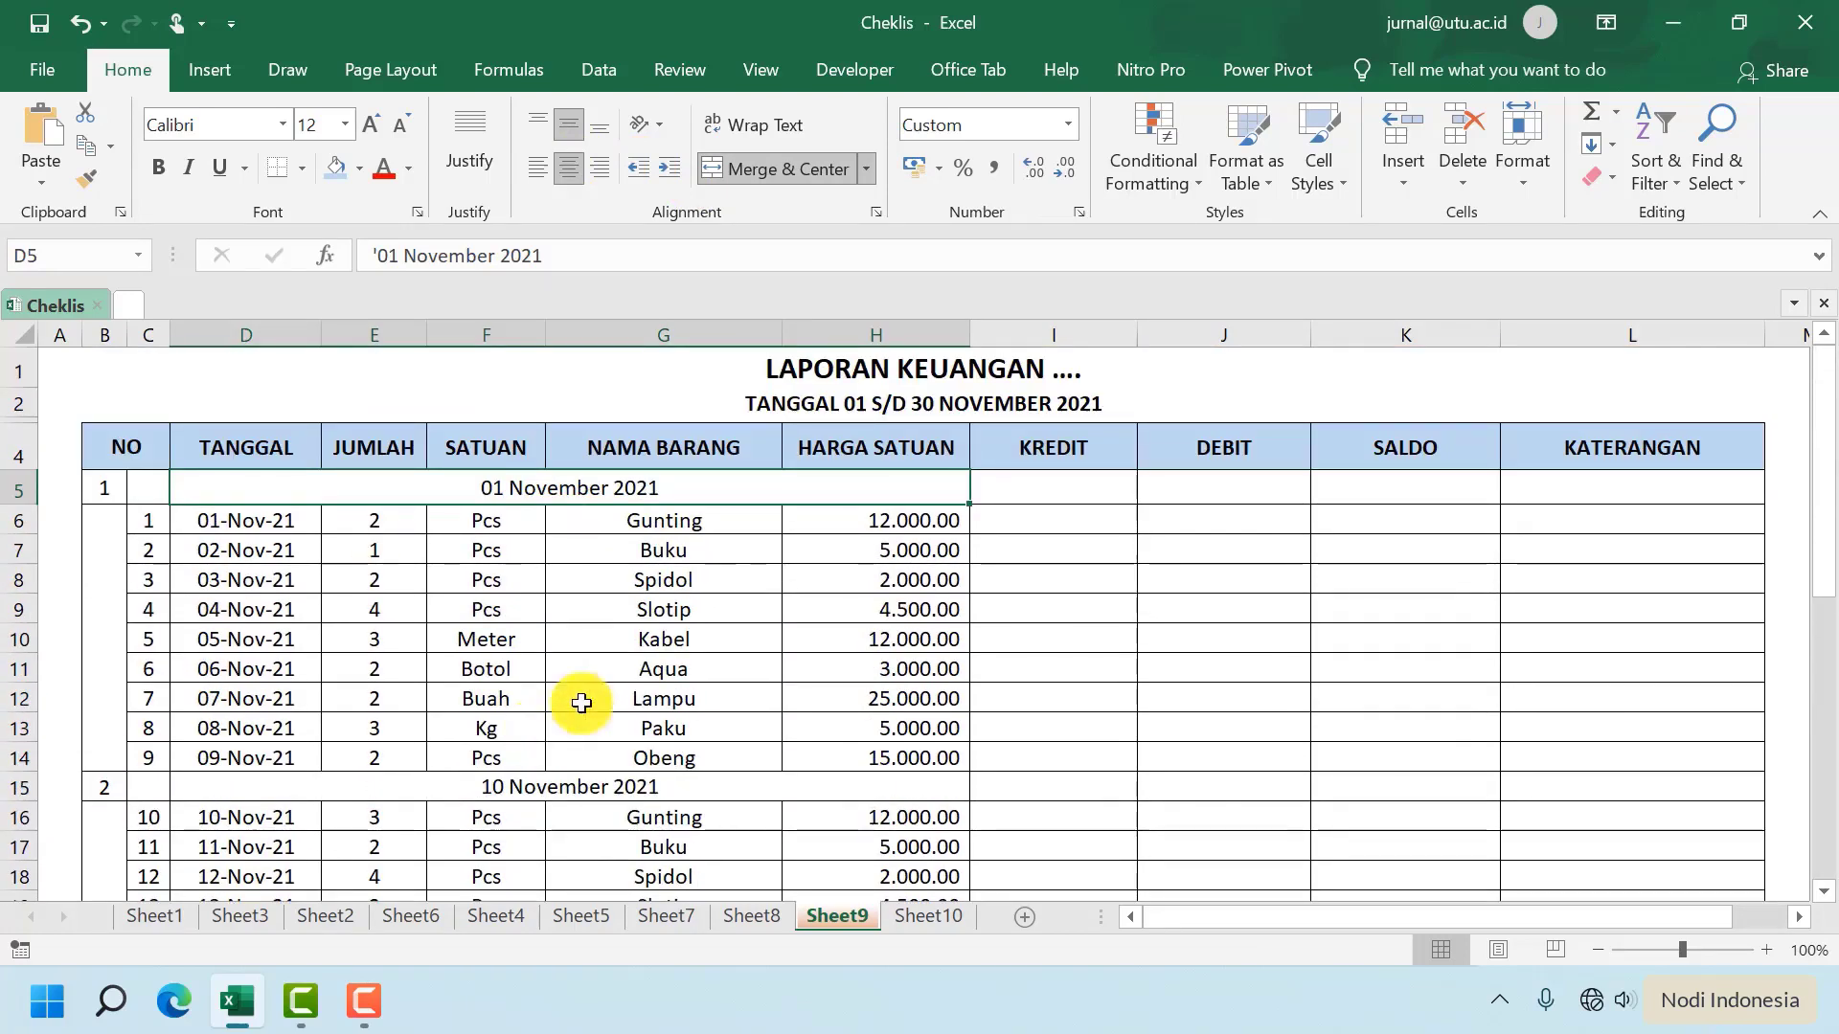
Fill the "01 November 2021" heading row, B5:H5, with the lightest gold theme color
click(409, 498)
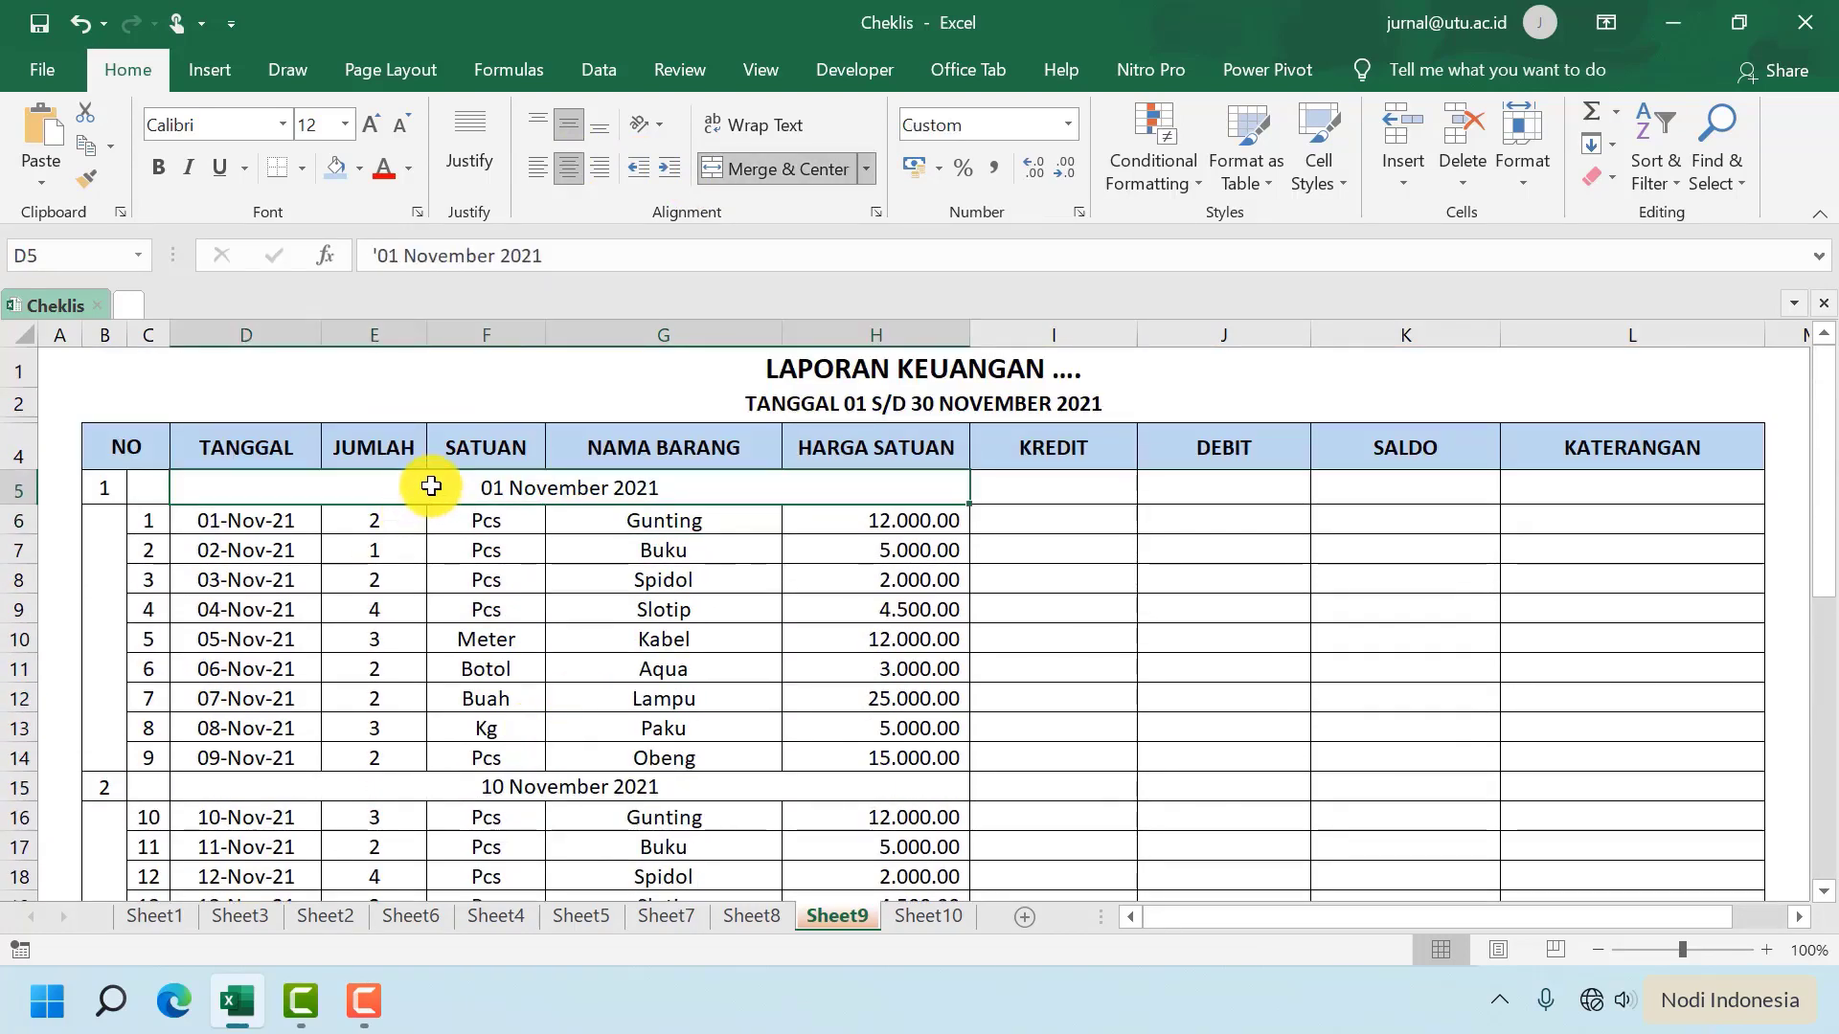
drag(105, 489, 245, 488)
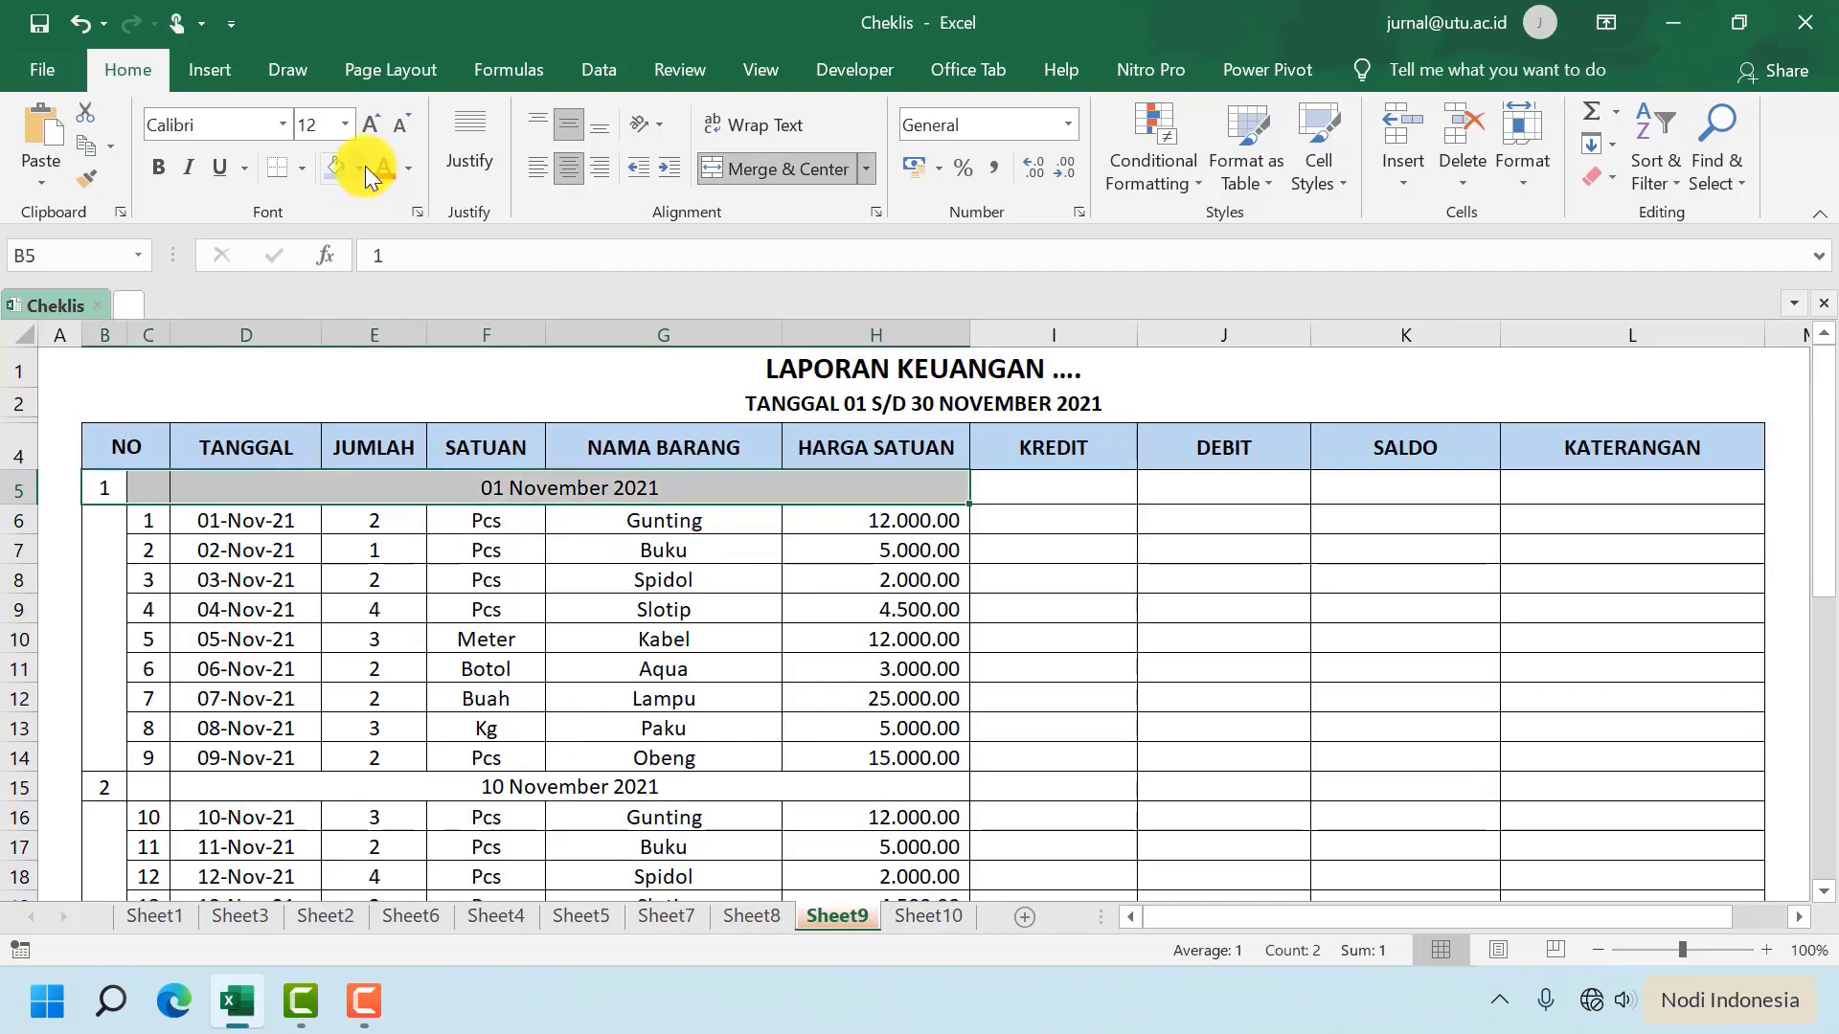
click(363, 168)
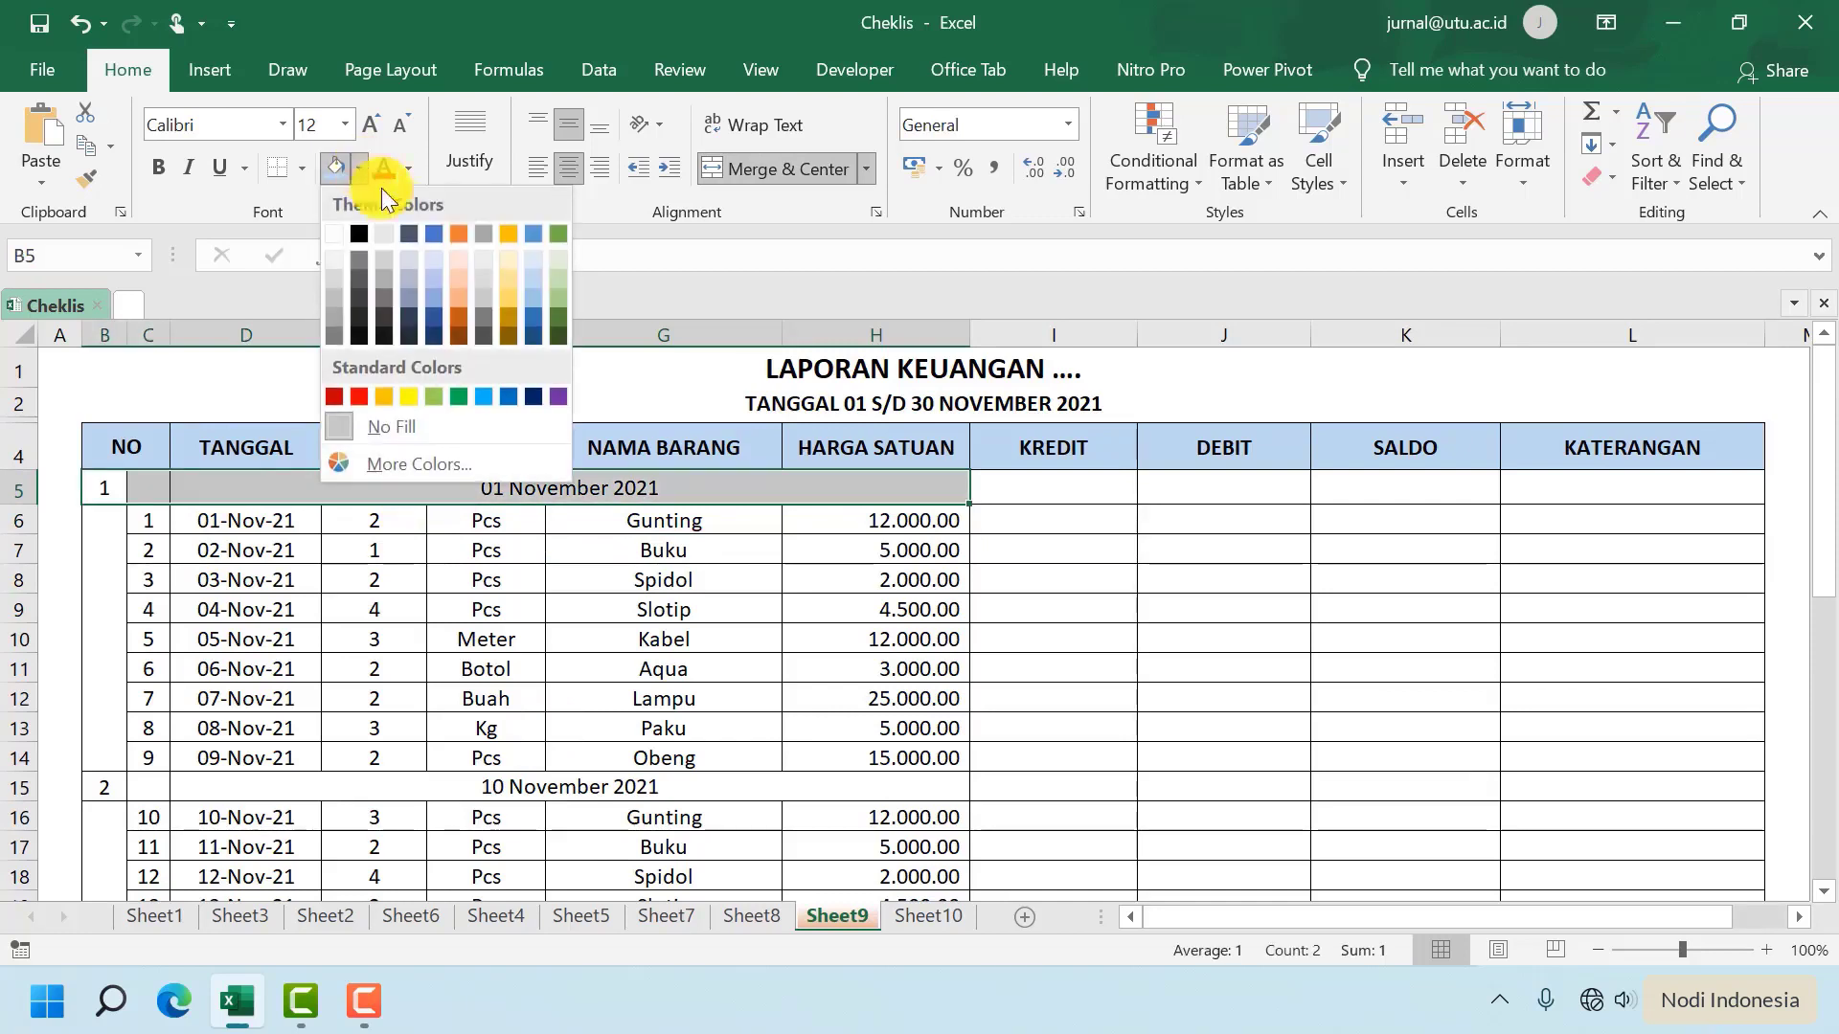
click(515, 259)
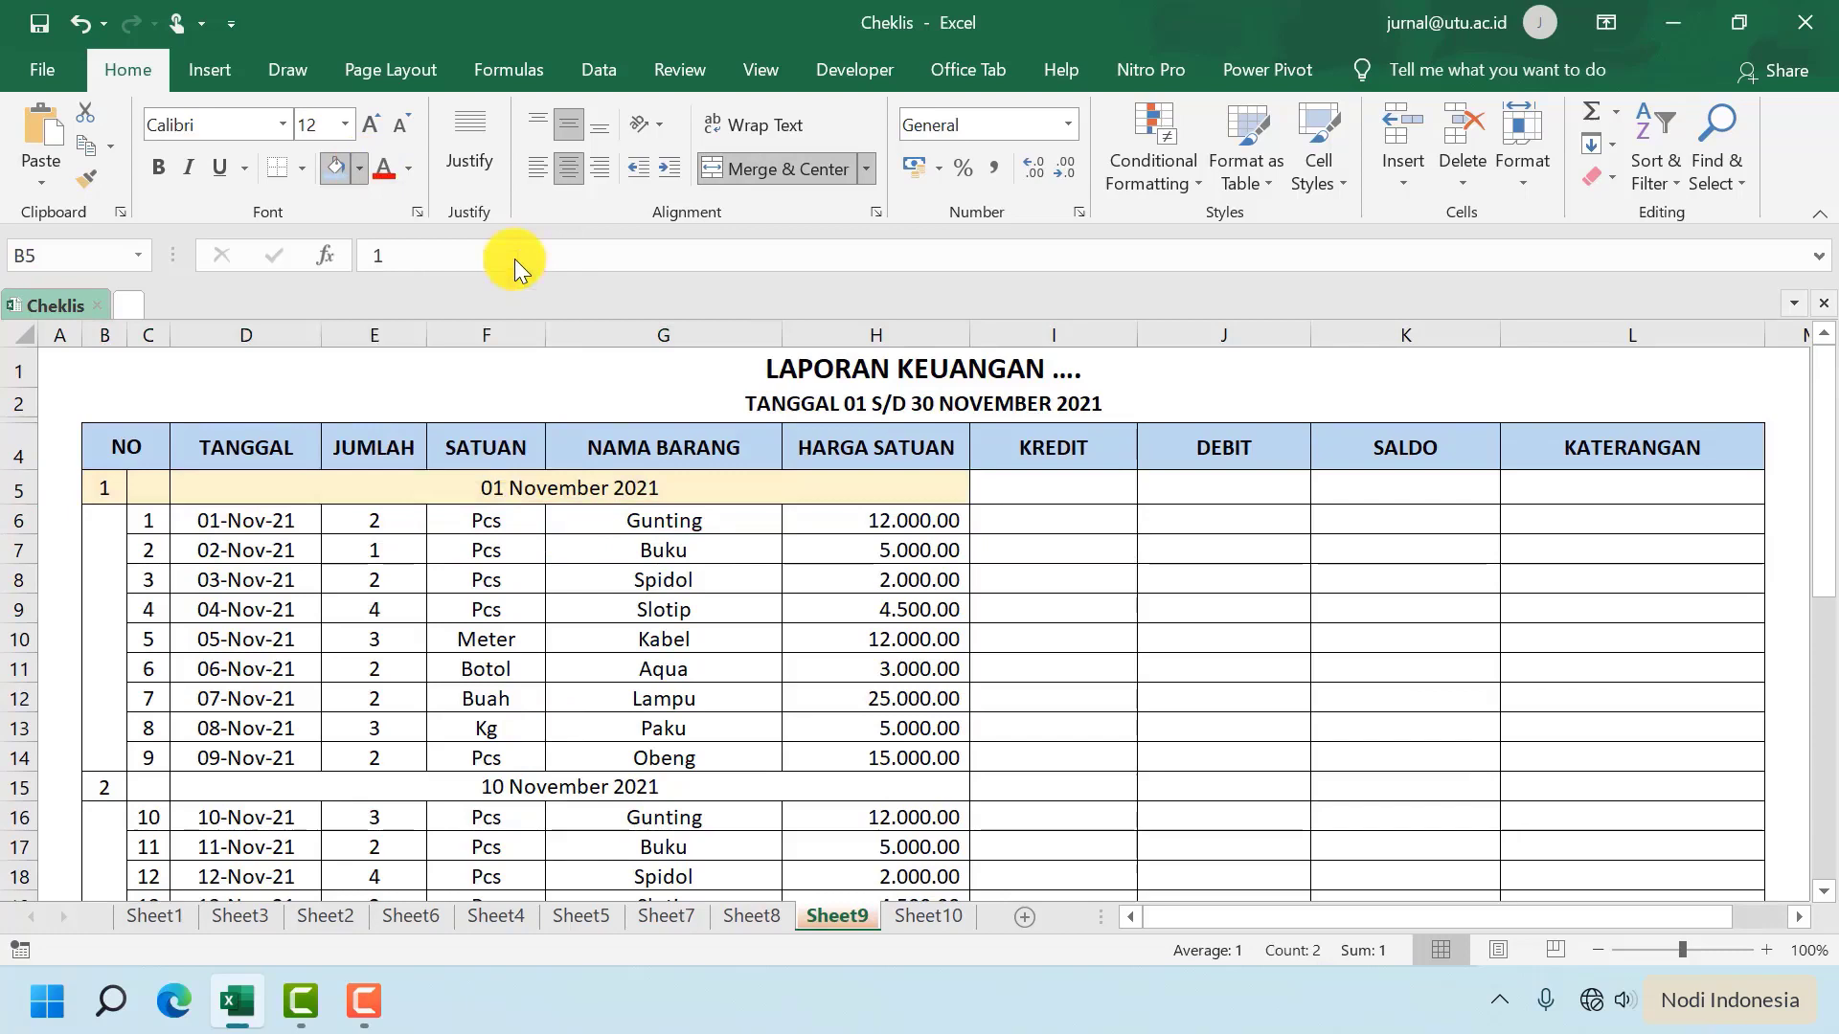
Apply the same light gold fill to the "10 November 2021" heading row B15:H15 and the "20 November 2021" heading row B26:H26
click(230, 729)
drag(110, 785, 443, 780)
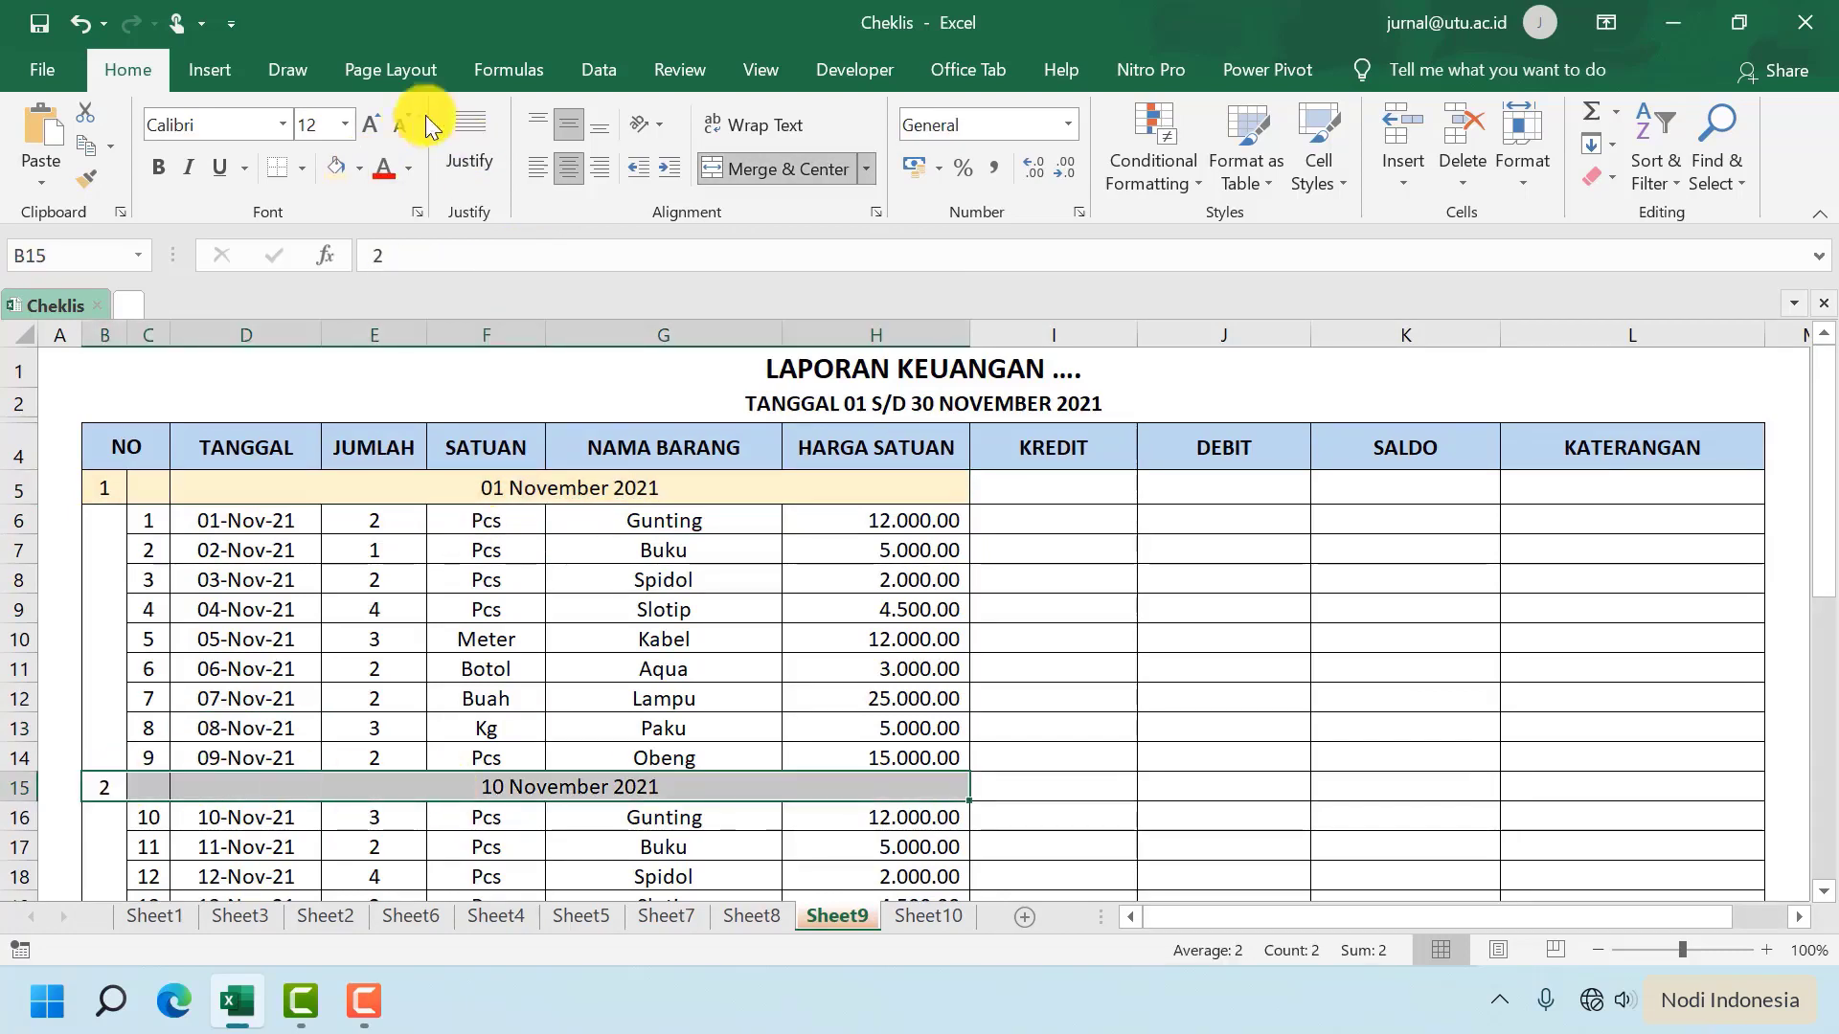
click(327, 165)
scroll(442, 762, down, 5)
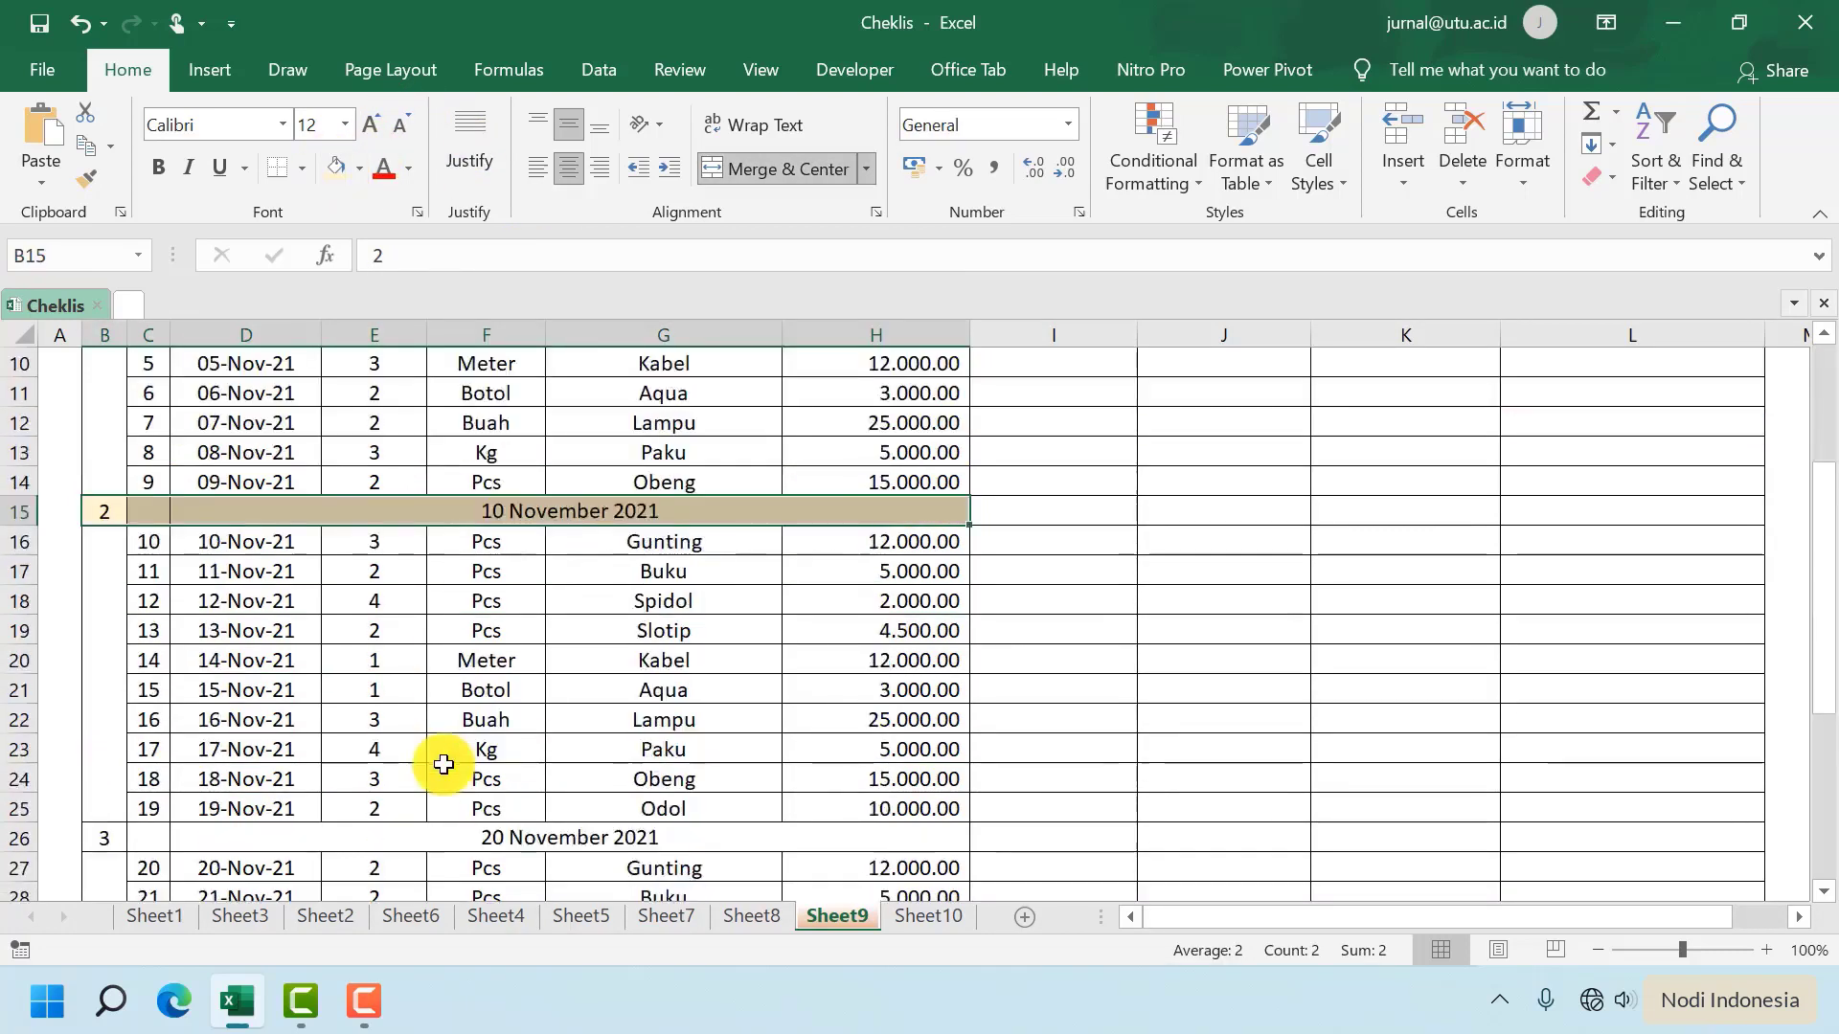
drag(90, 664, 205, 664)
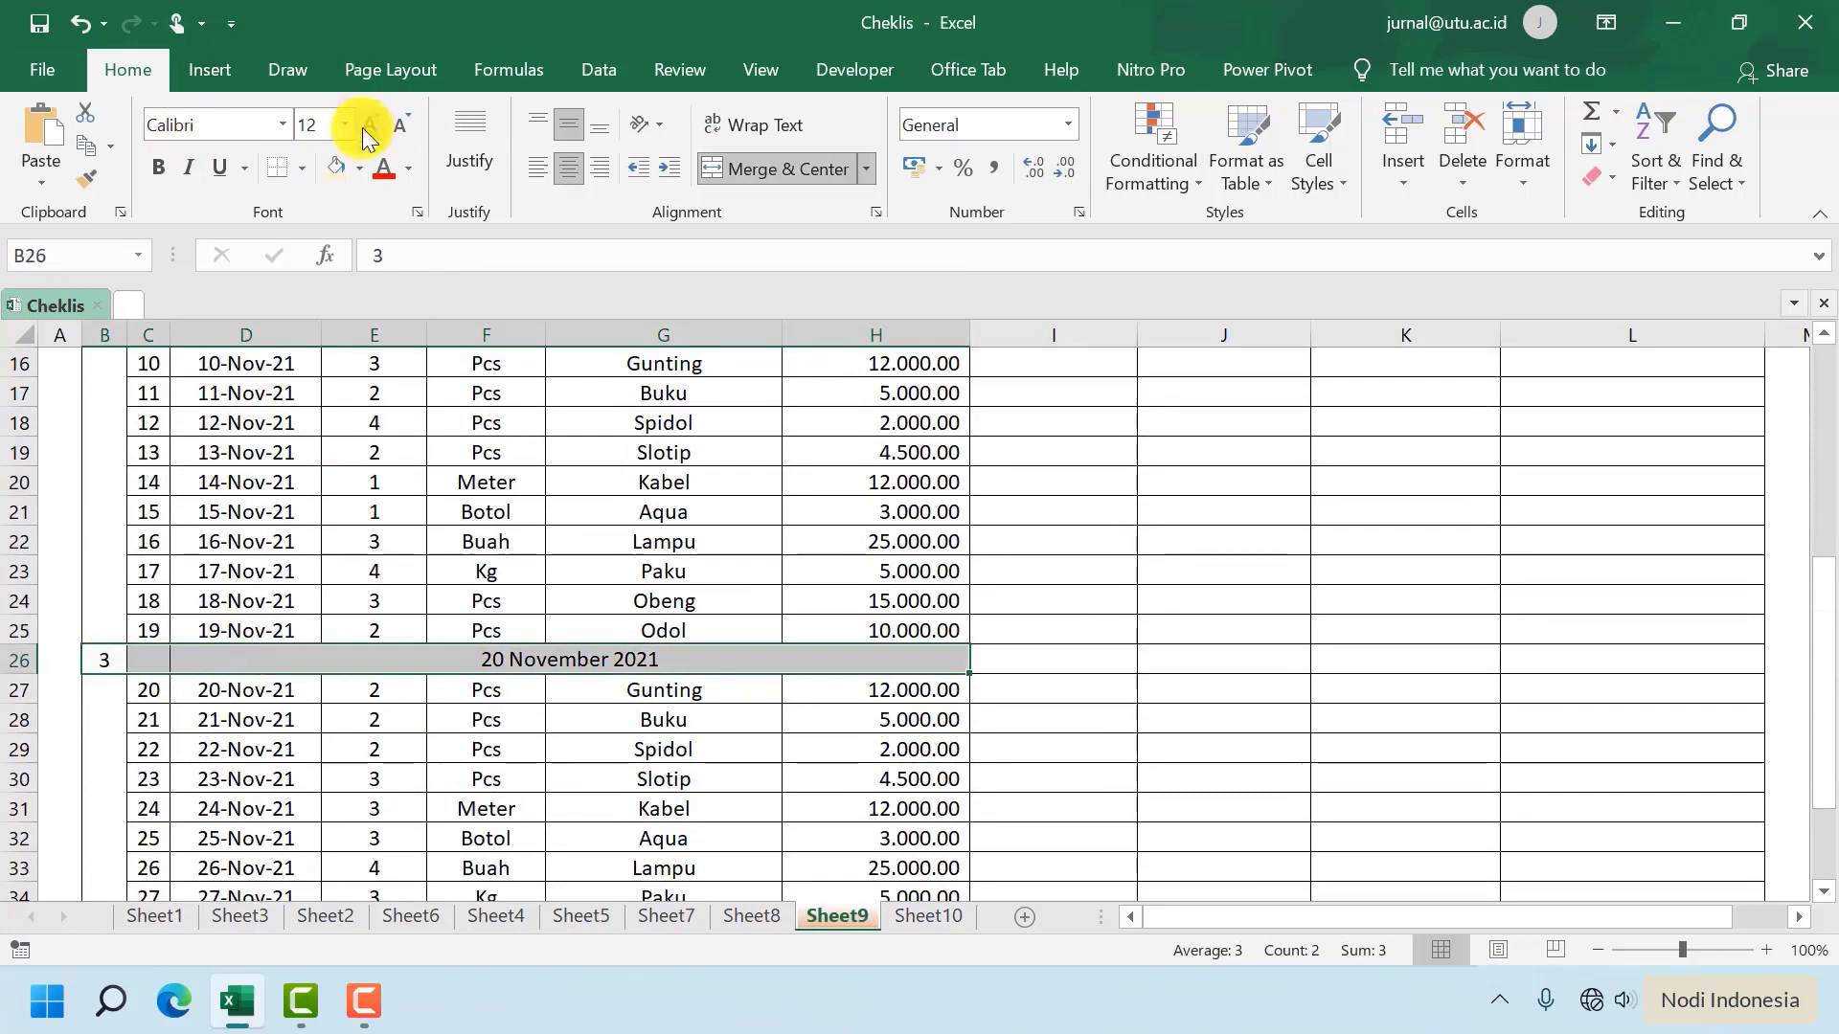
click(337, 169)
click(710, 450)
scroll(793, 568, up, 4)
scroll(794, 568, up, 1)
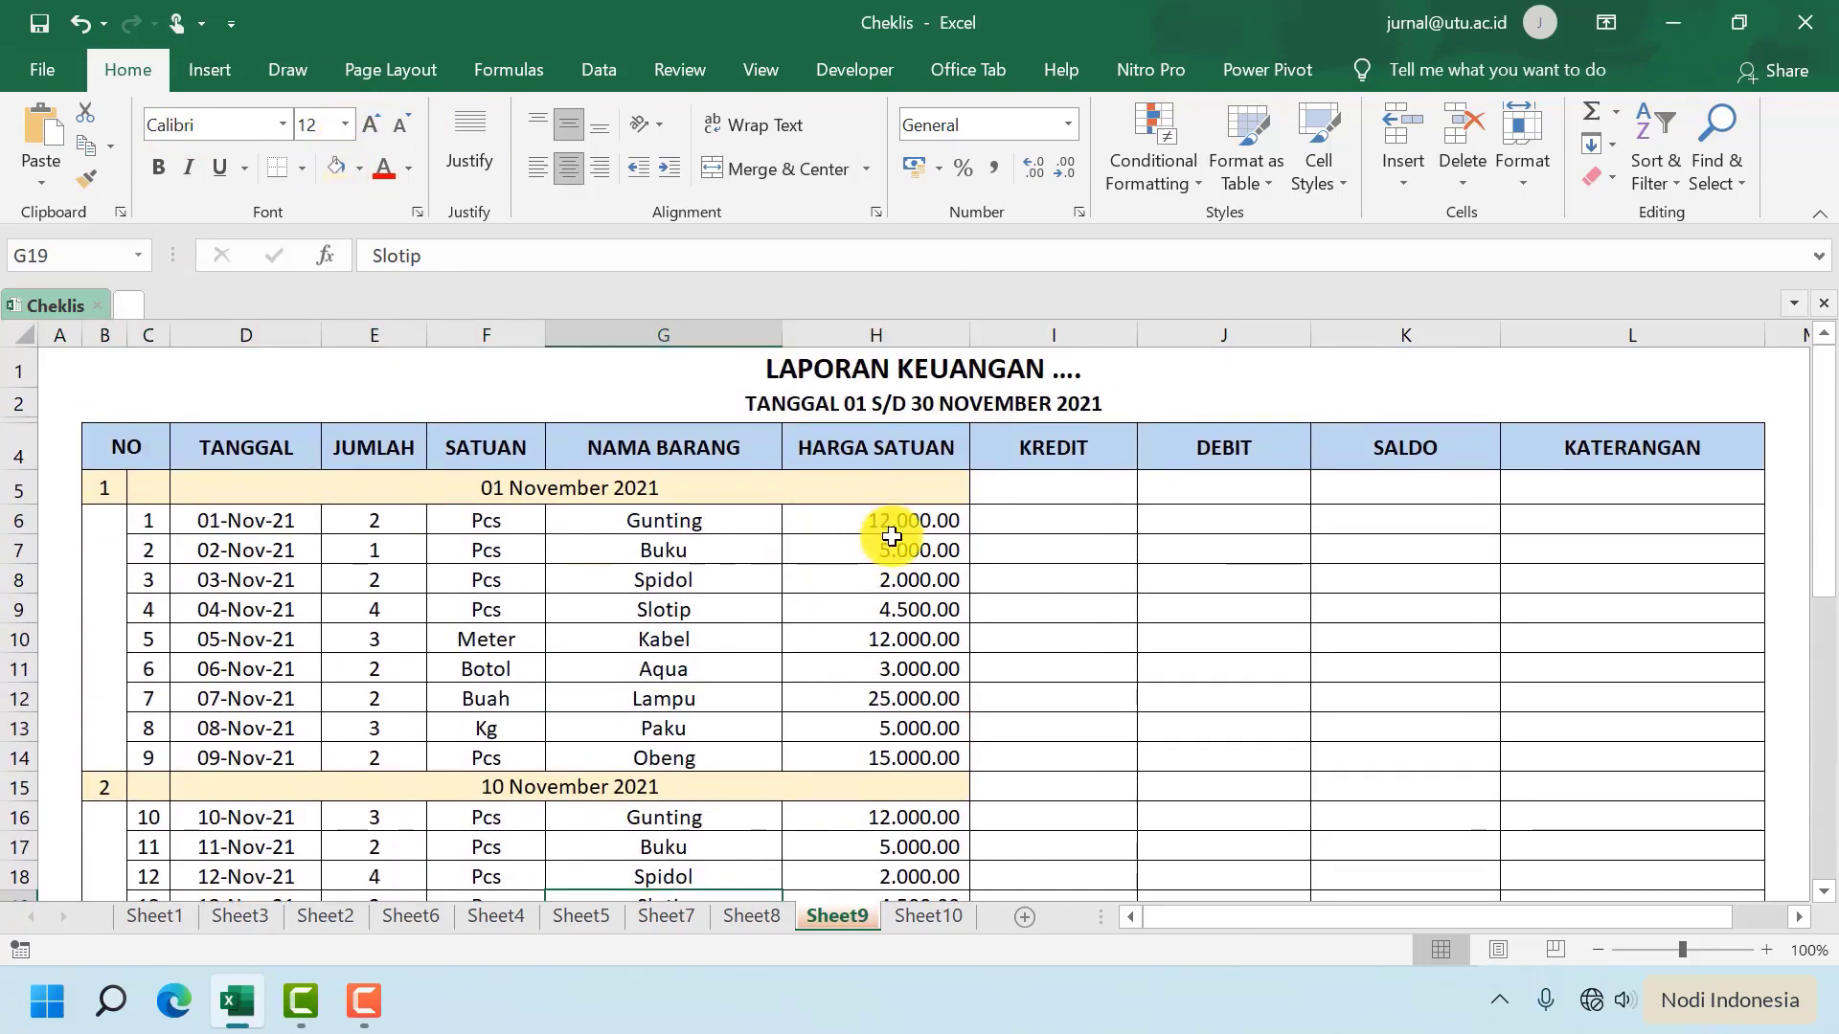
Calculate the Kredit amount in I6 with =H6*E6 and fill the formula down through I37
click(1055, 523)
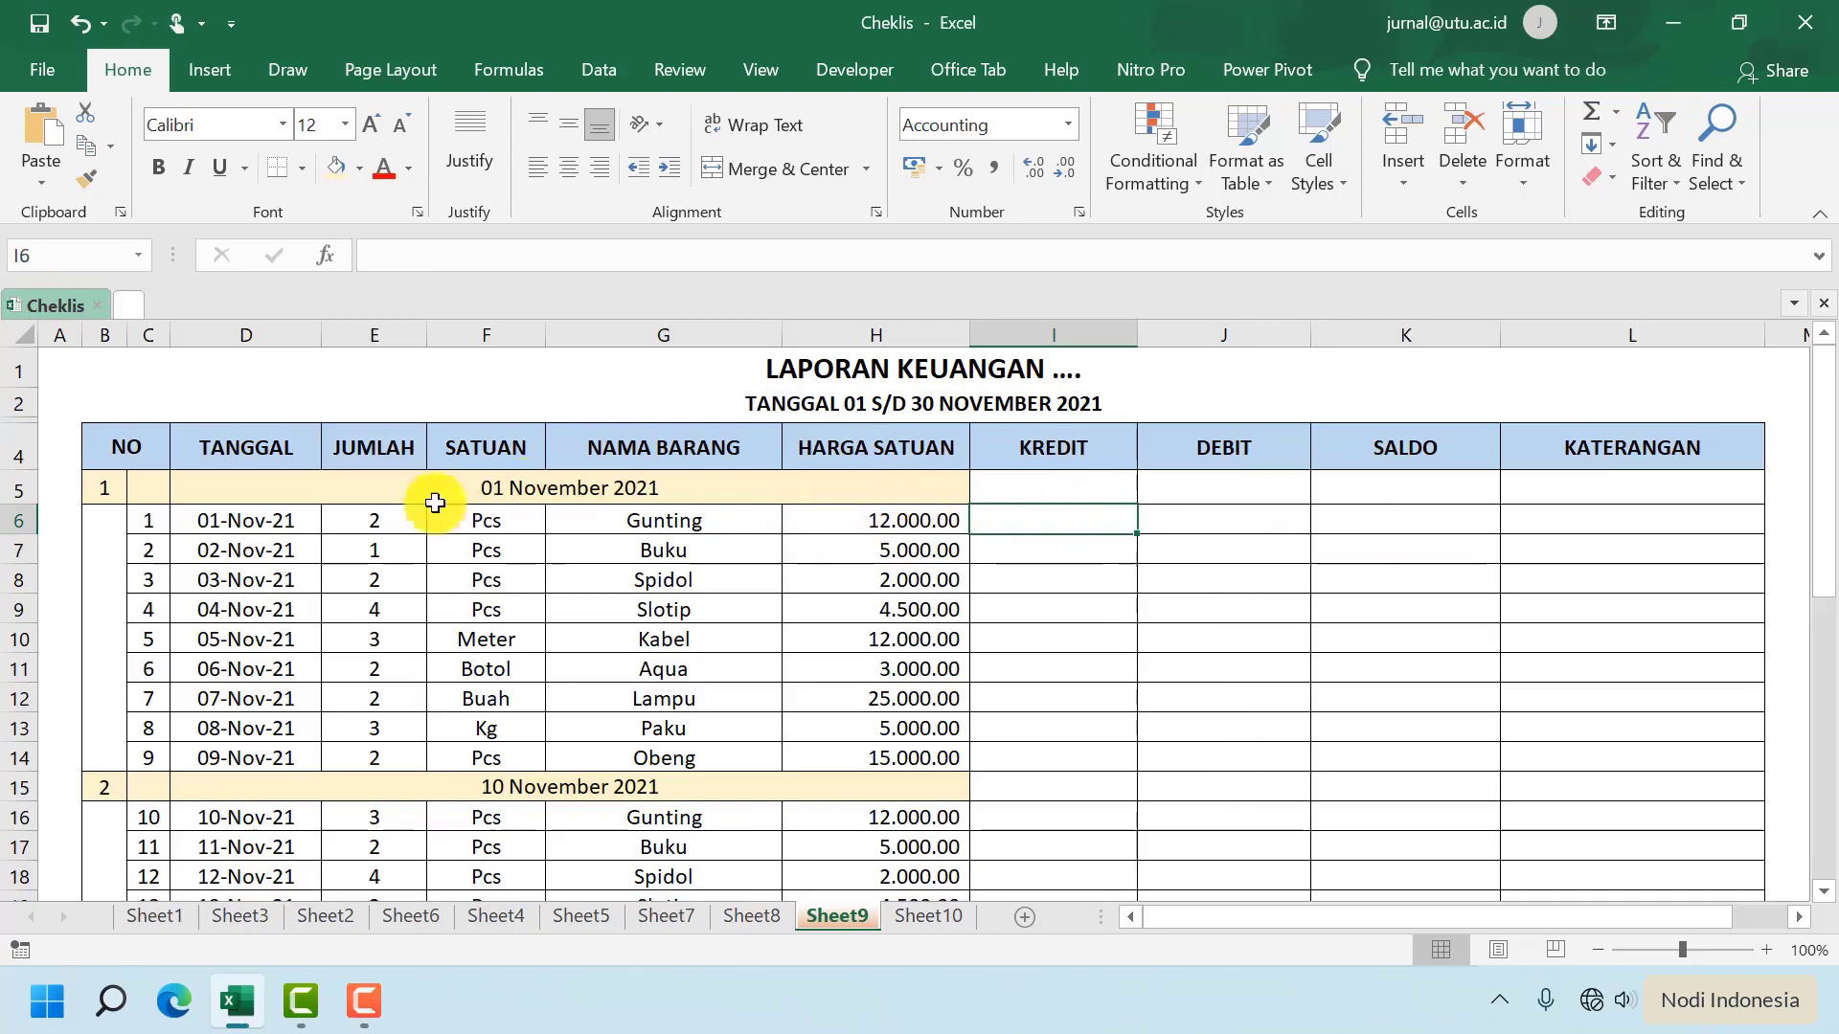
click(1049, 519)
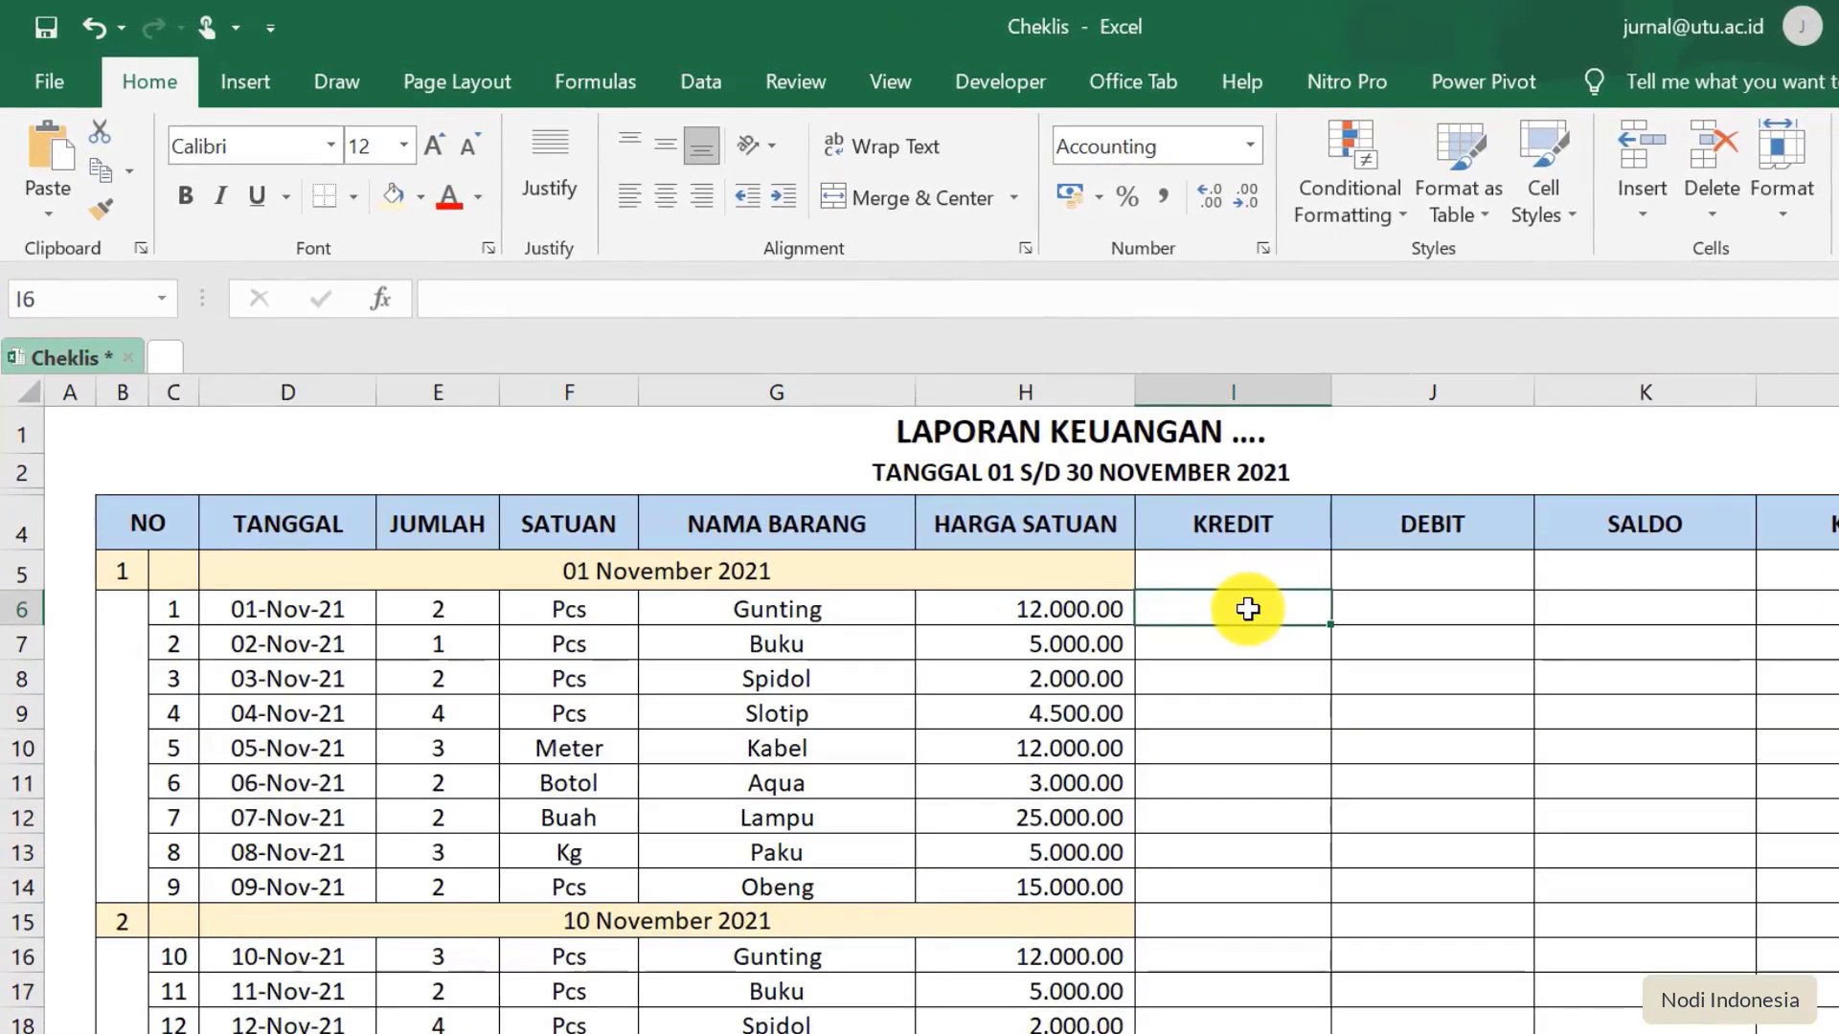
text(=)
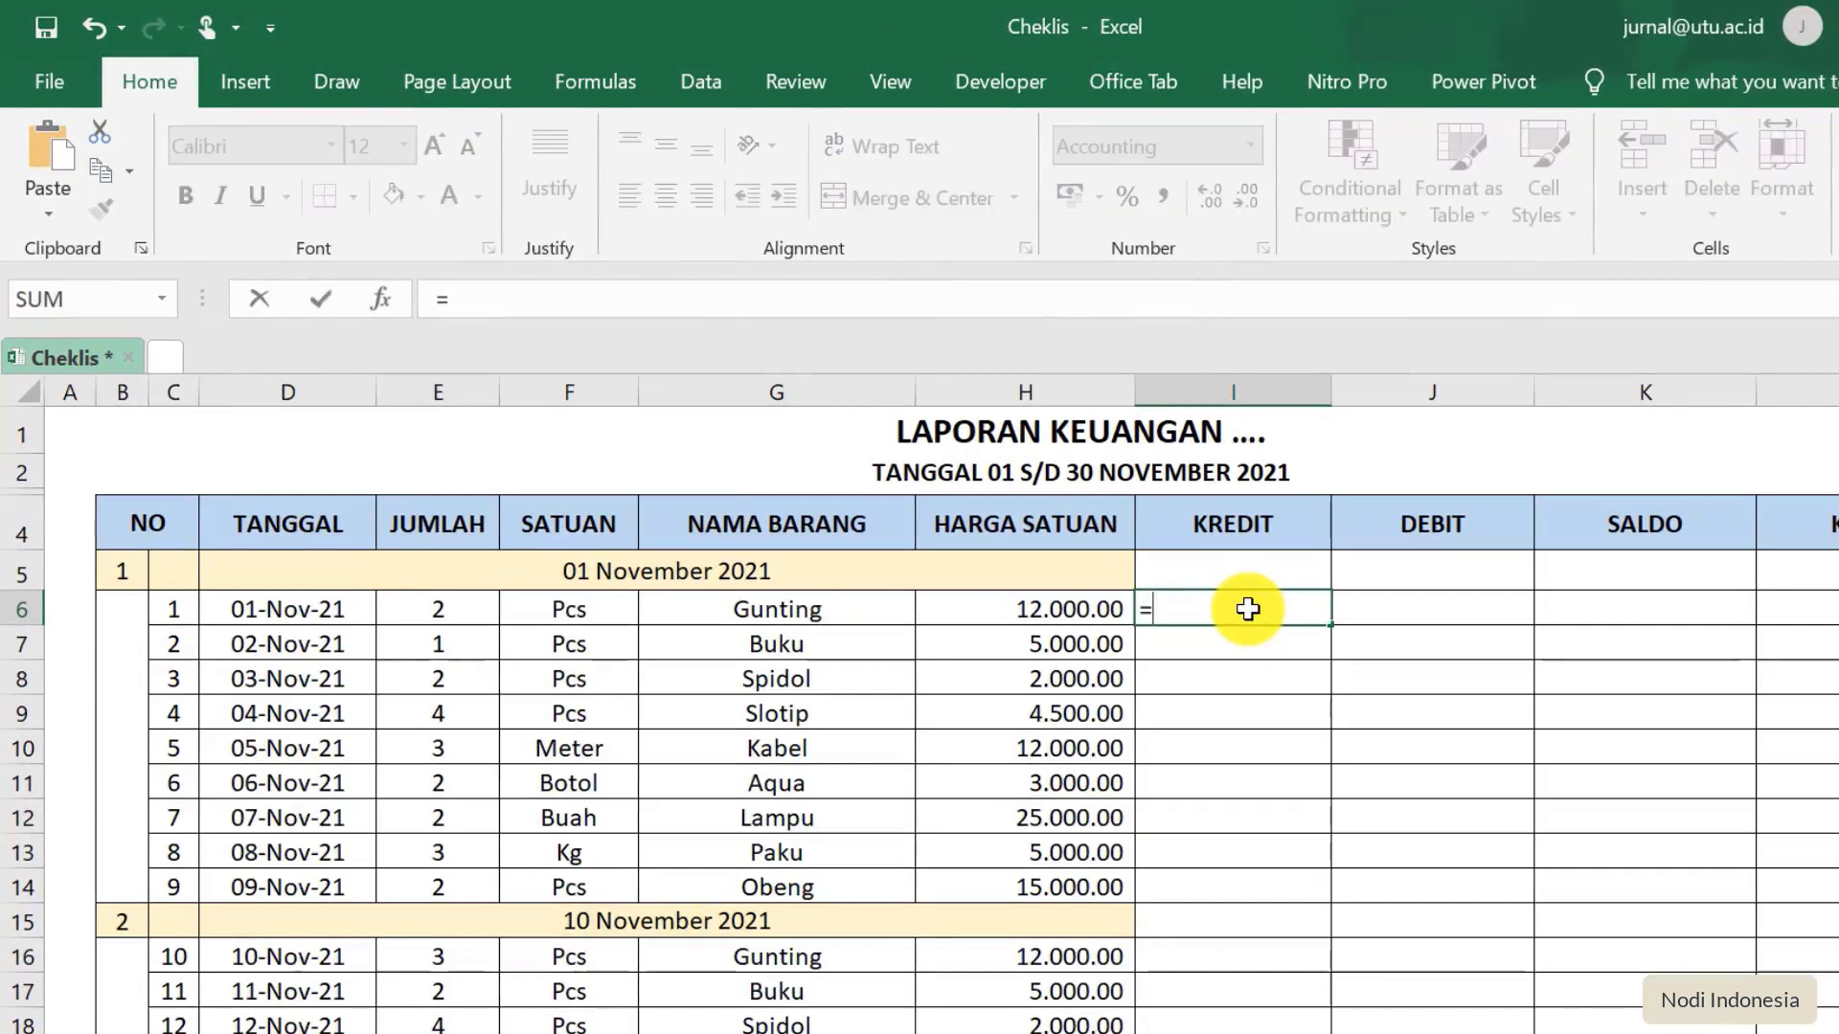
click(1013, 612)
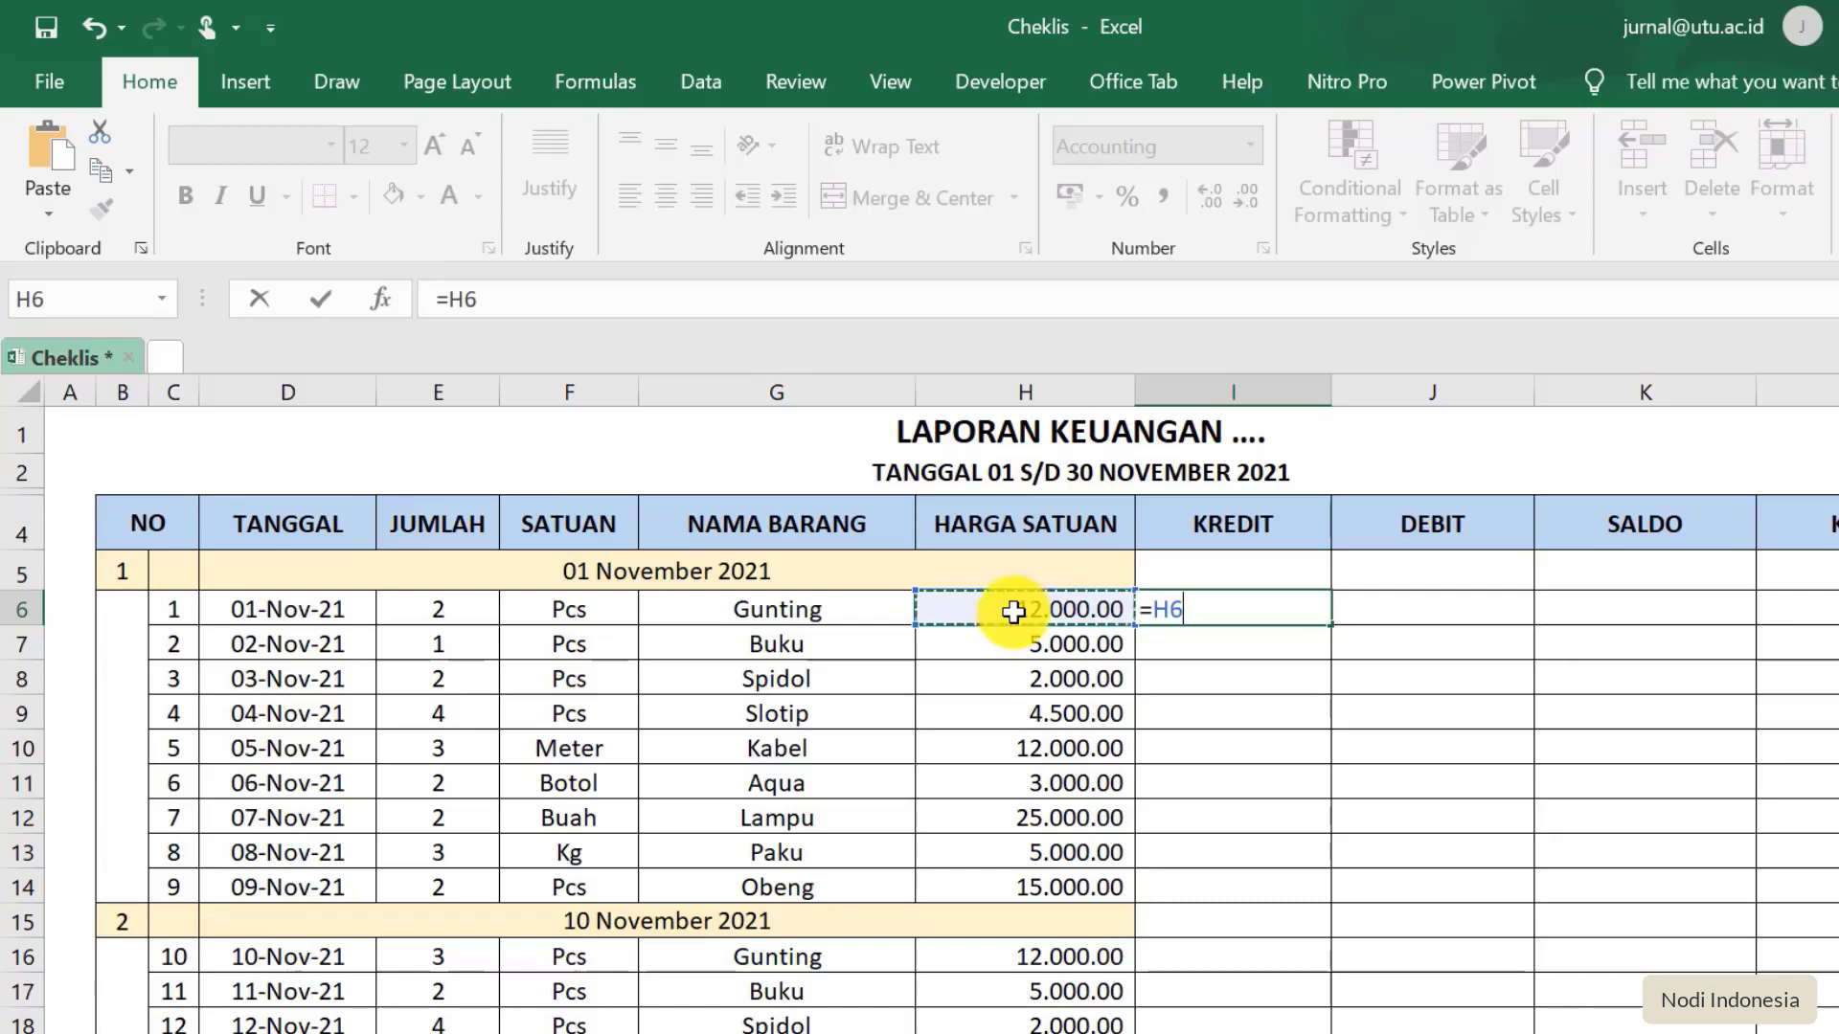
text(*)
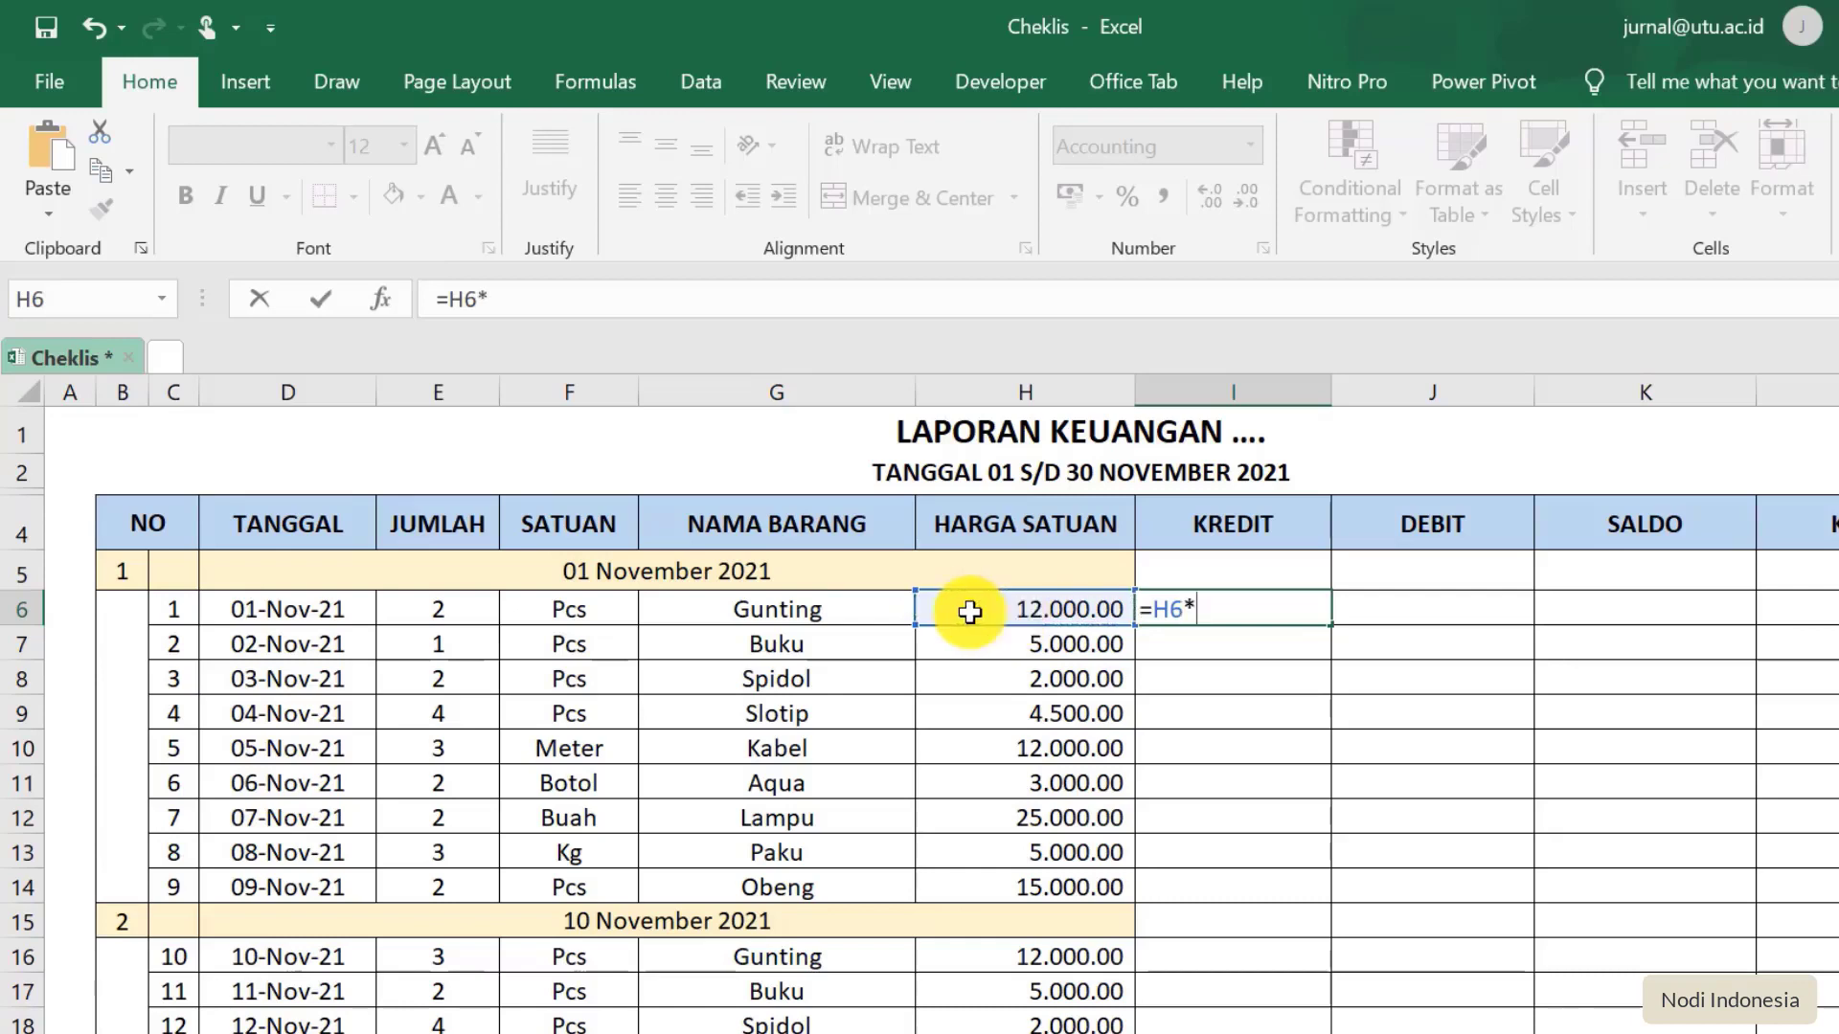
click(437, 611)
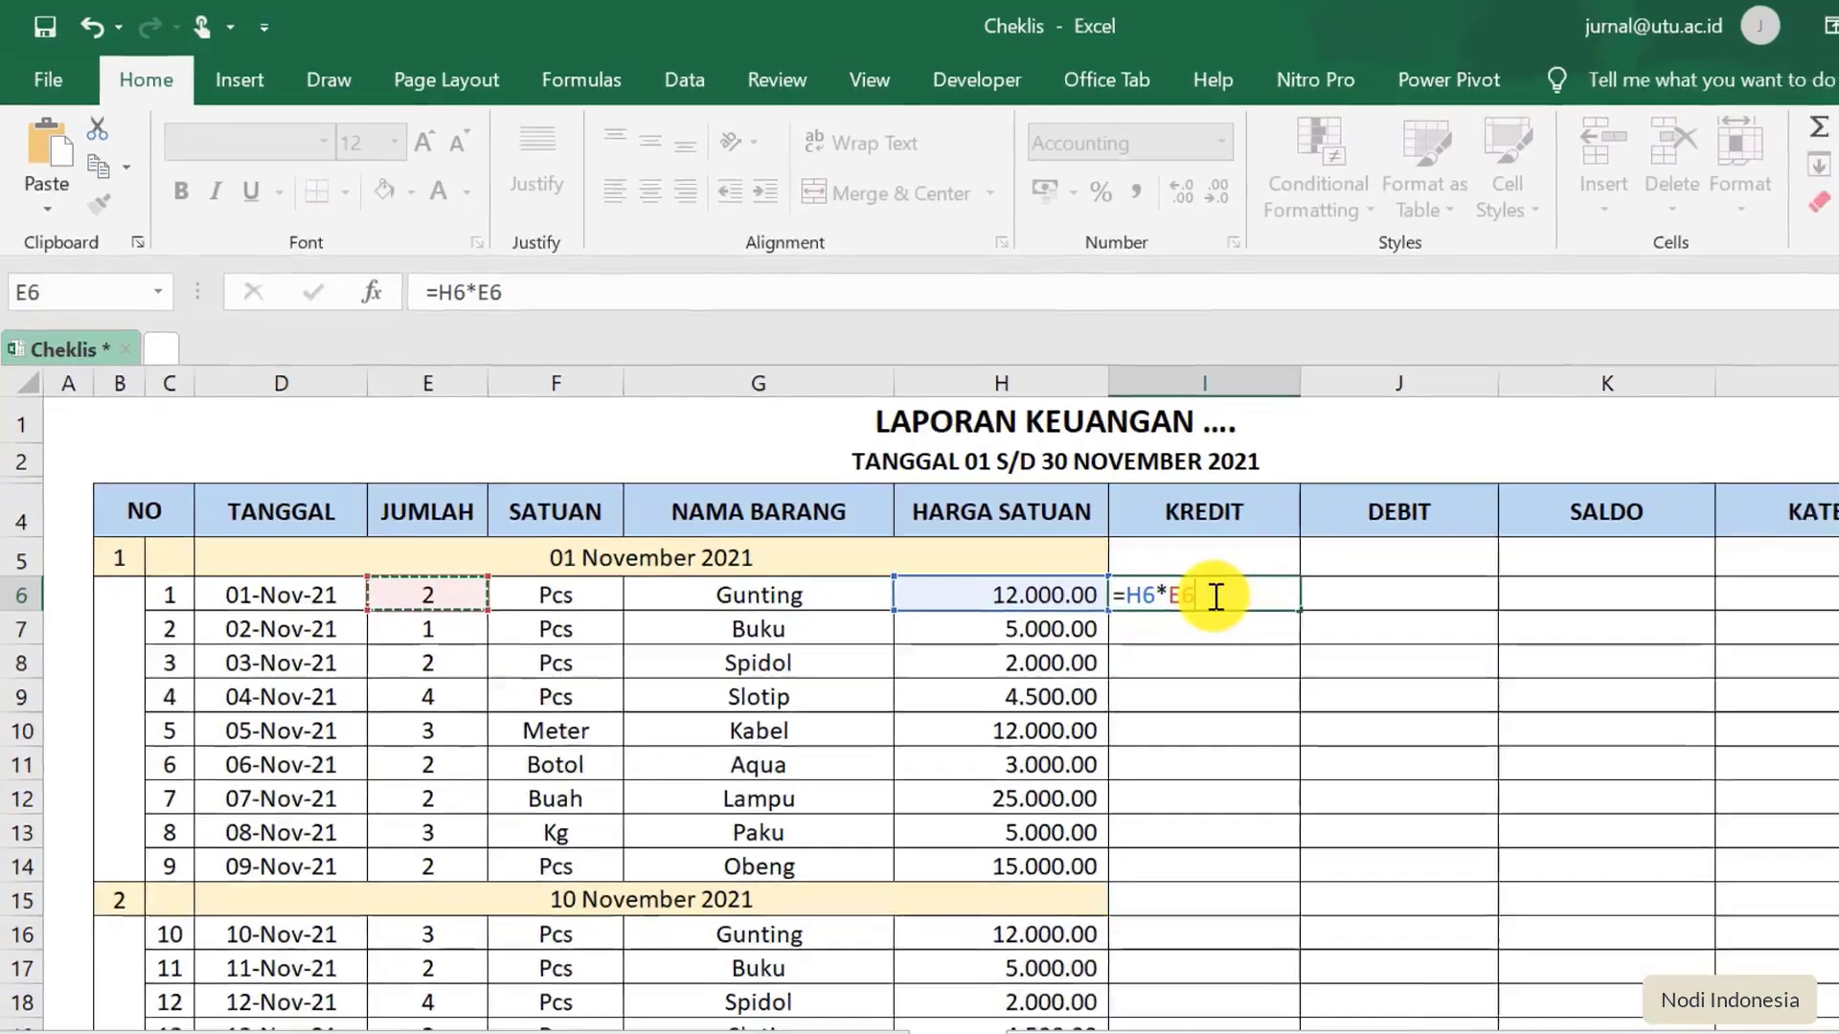
key(Return)
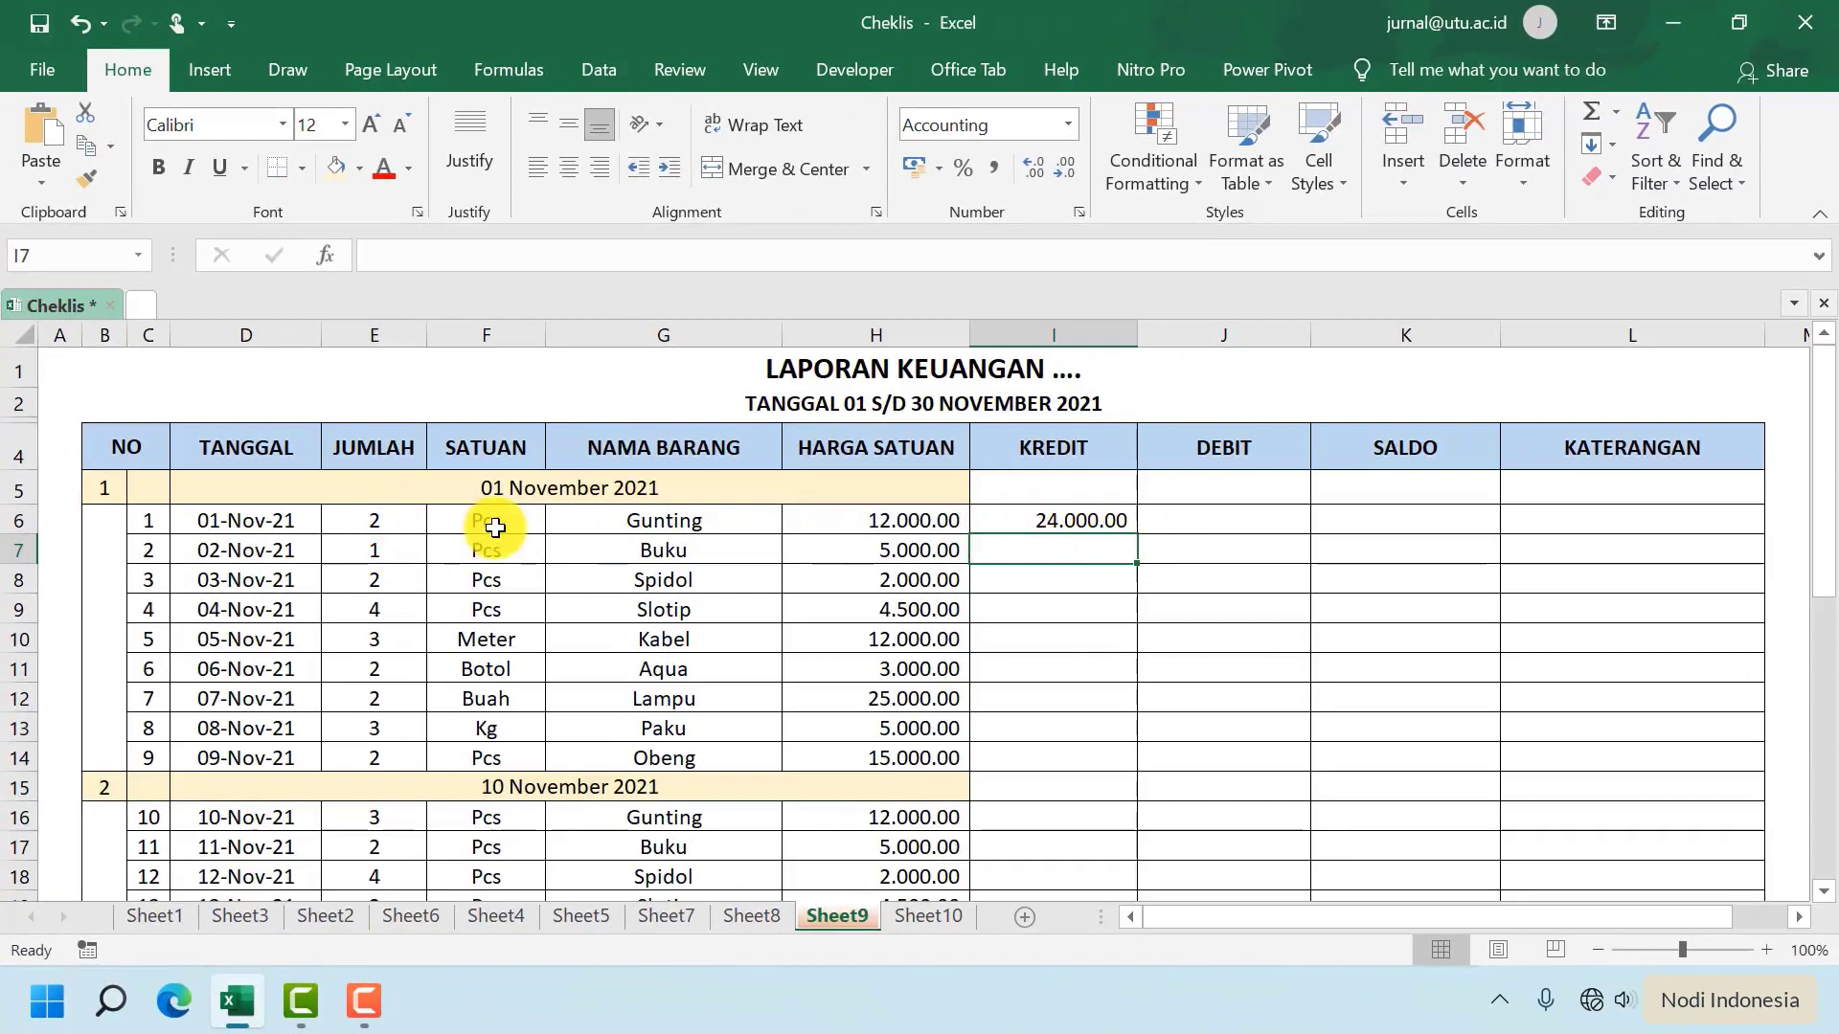
click(1092, 520)
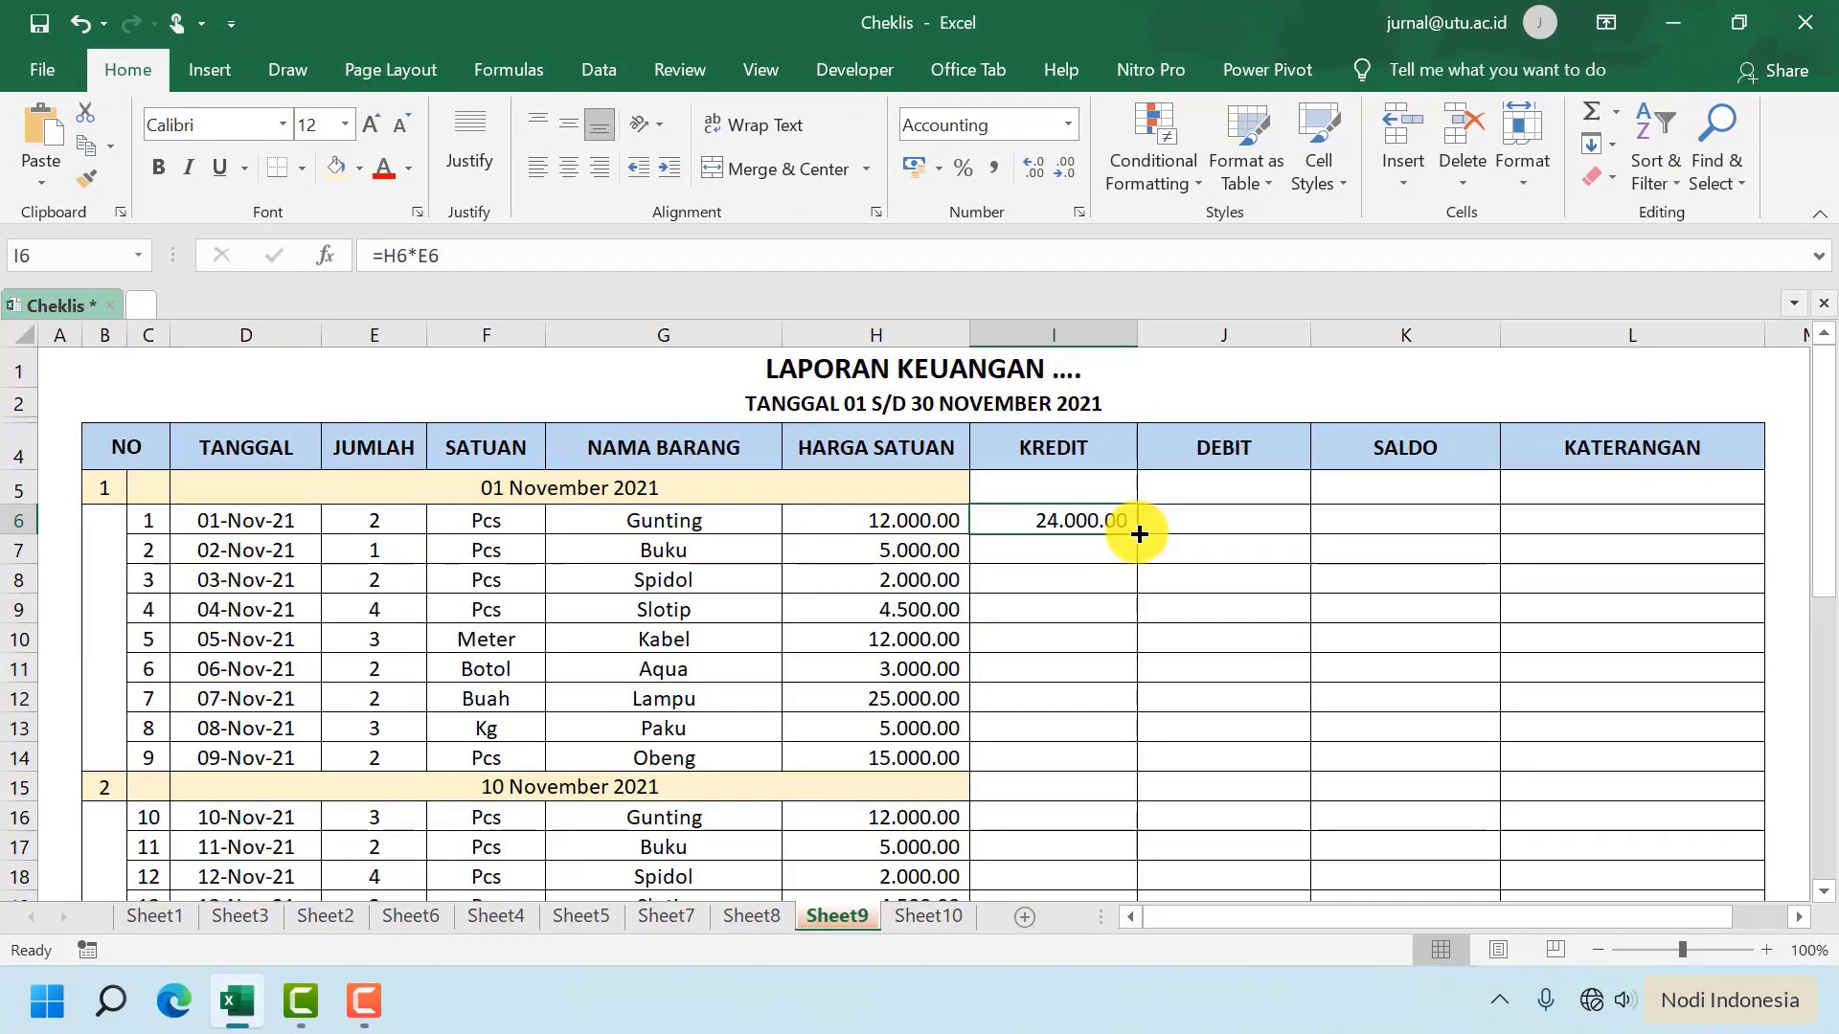
drag(1135, 533, 1113, 829)
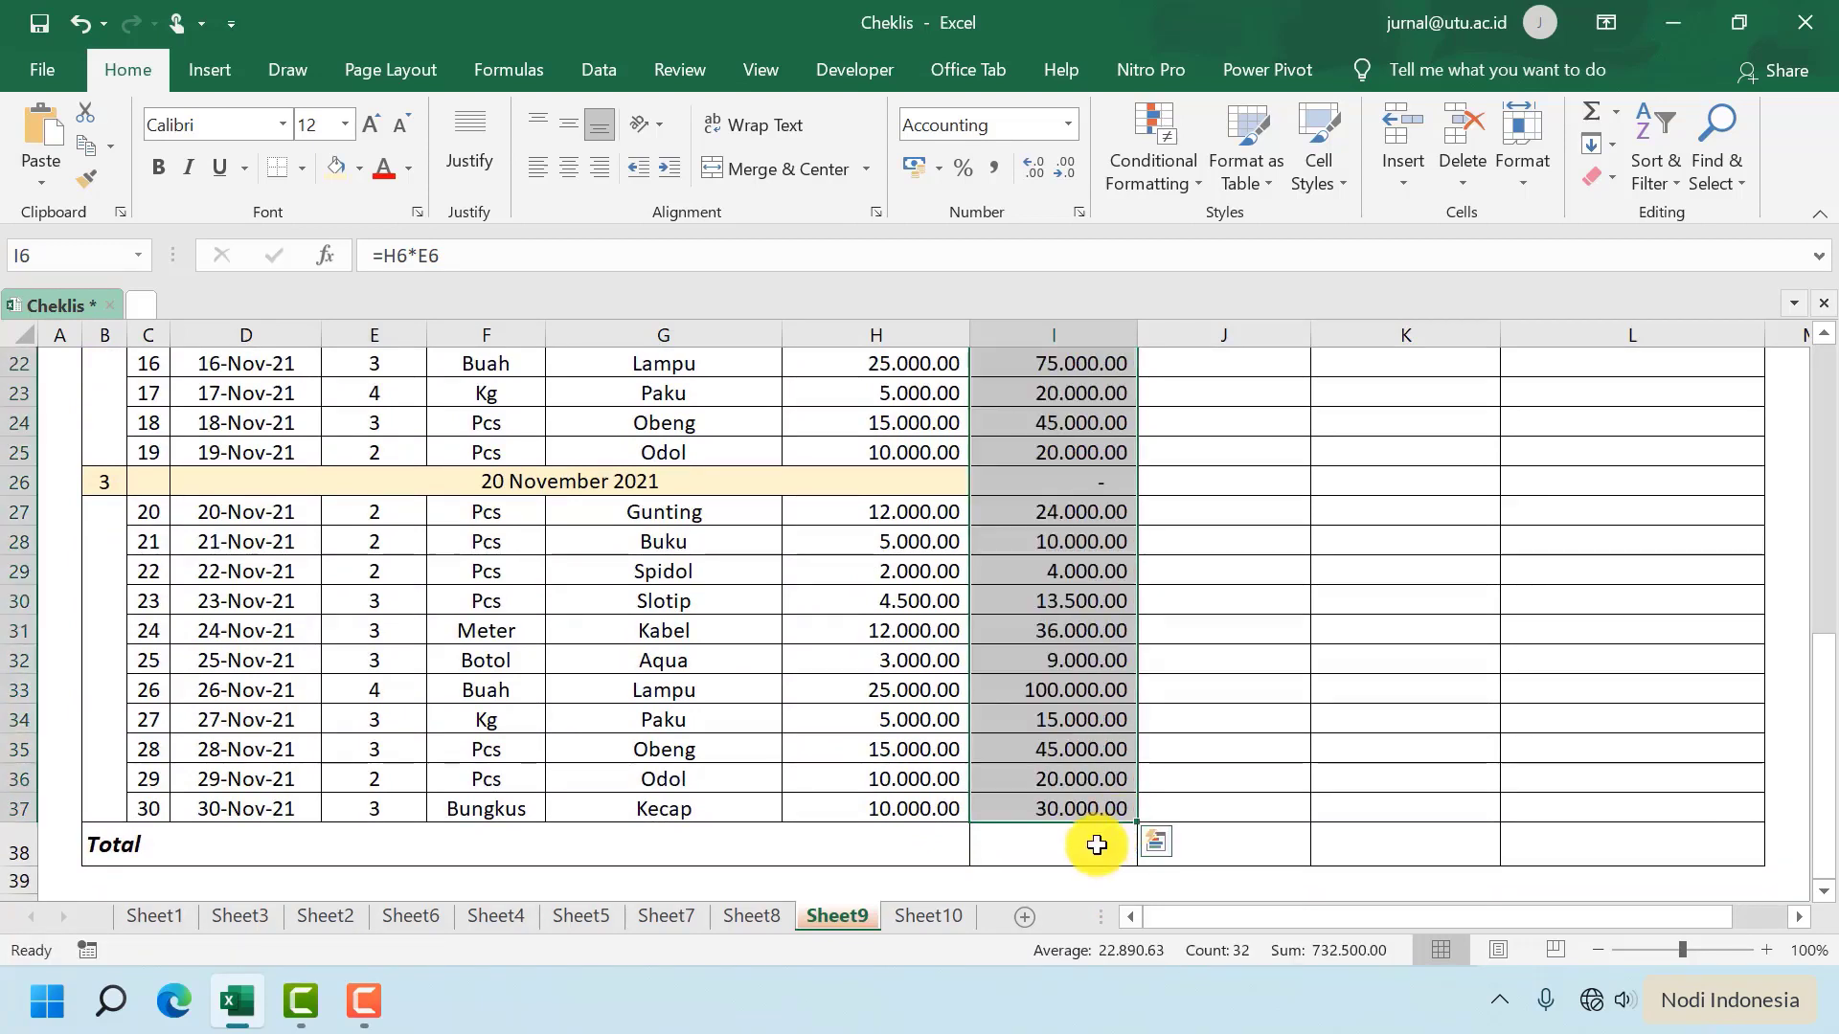
Total the Kredit column in I38 of the Total row with =SUM(I6:I37)
click(1059, 843)
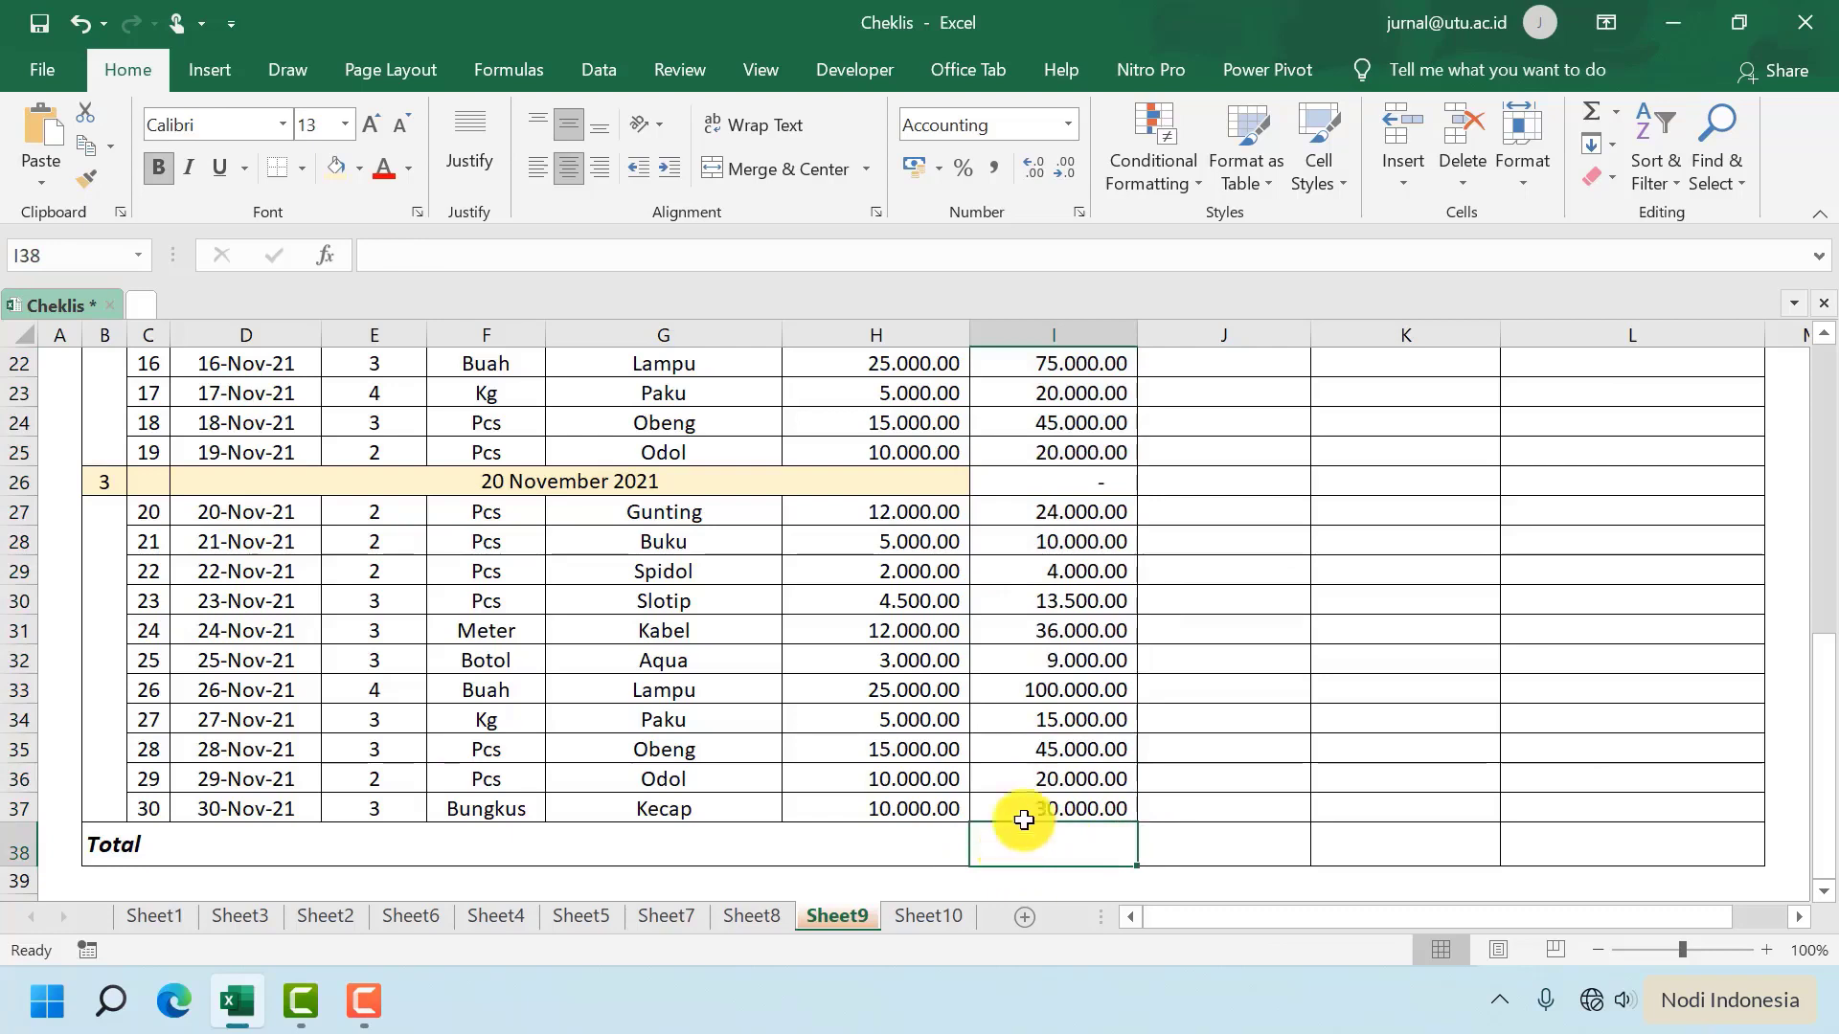
scroll(1059, 607, up, 7)
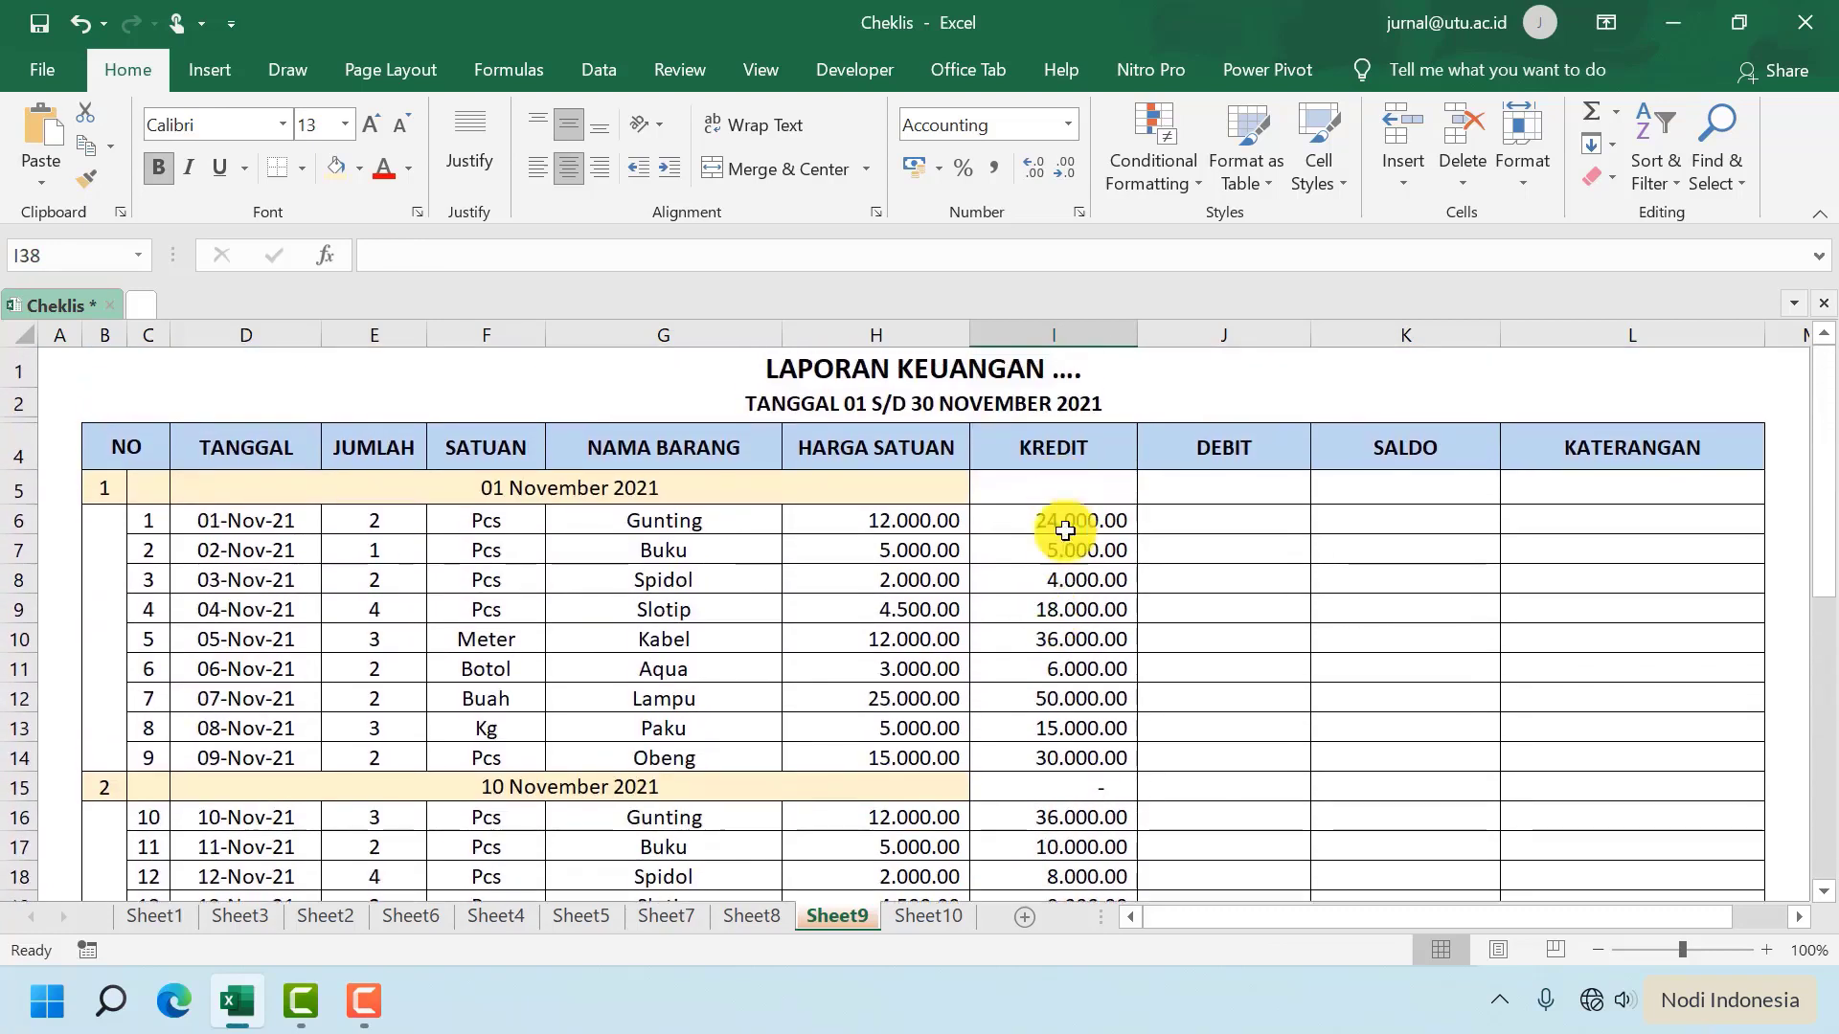
scroll(1067, 722, down, 10)
scroll(1076, 706, up, 2)
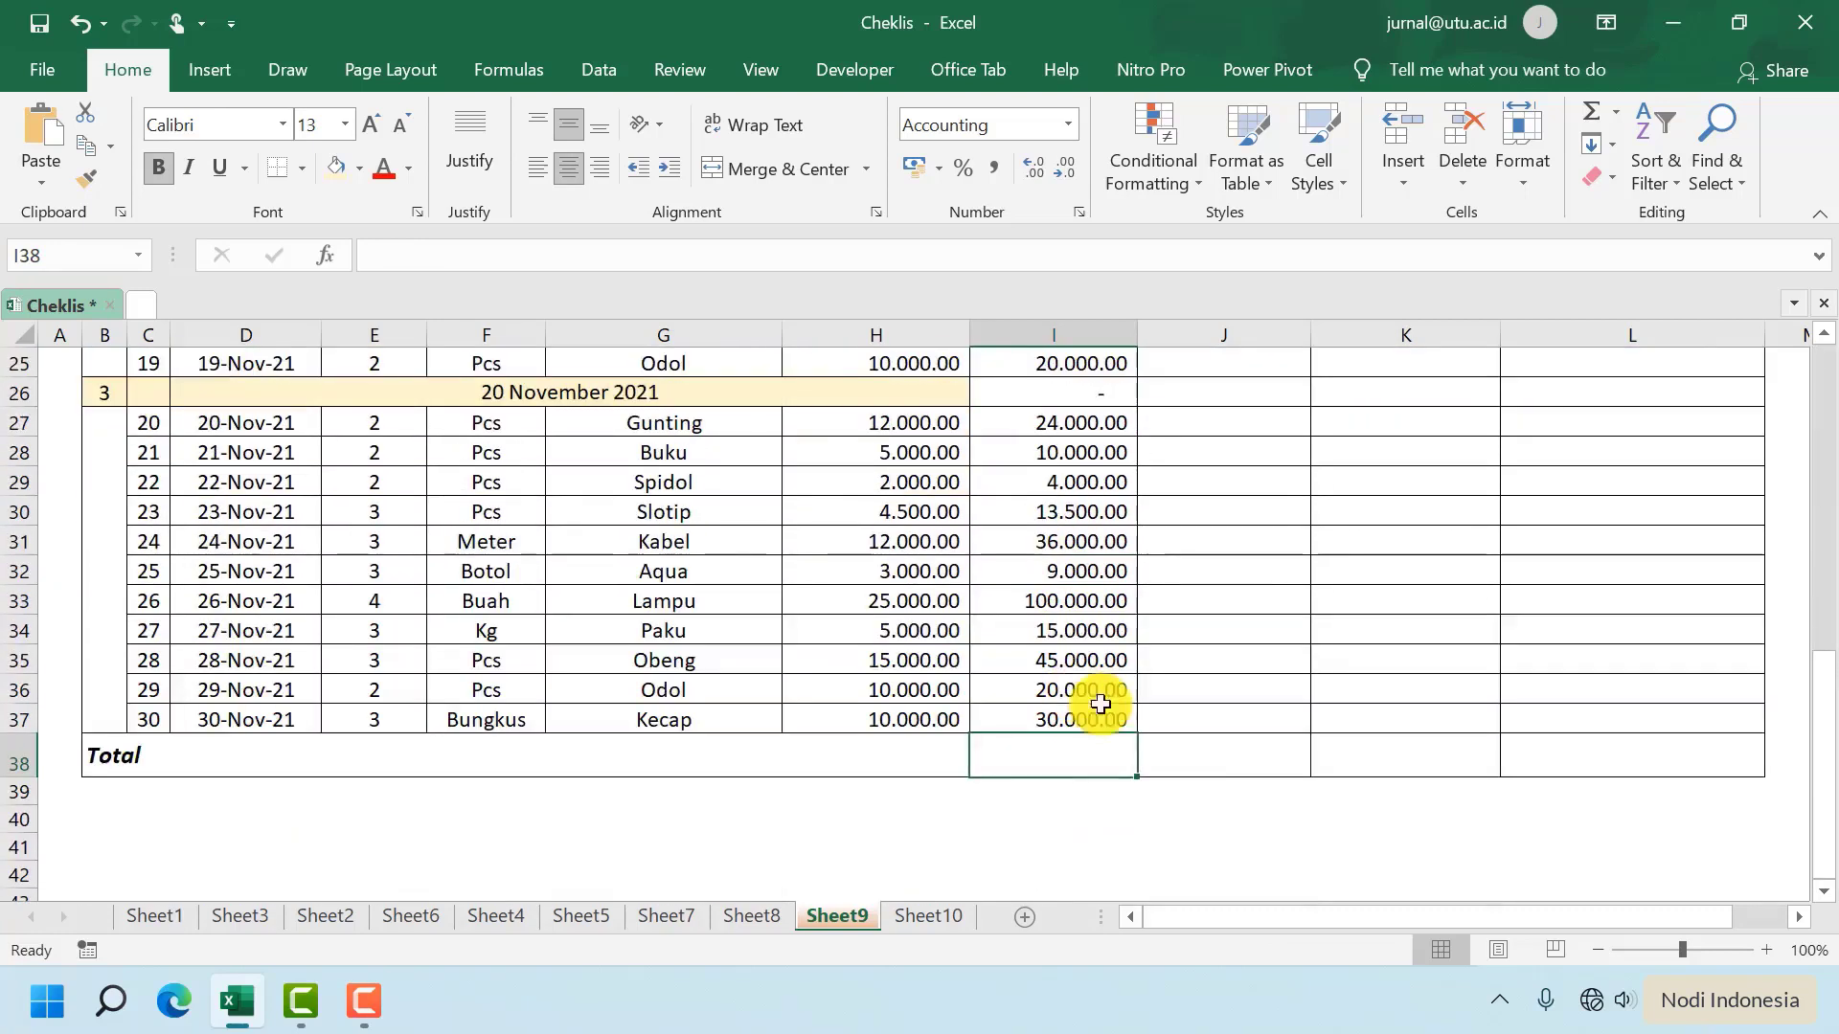
text(=sum)
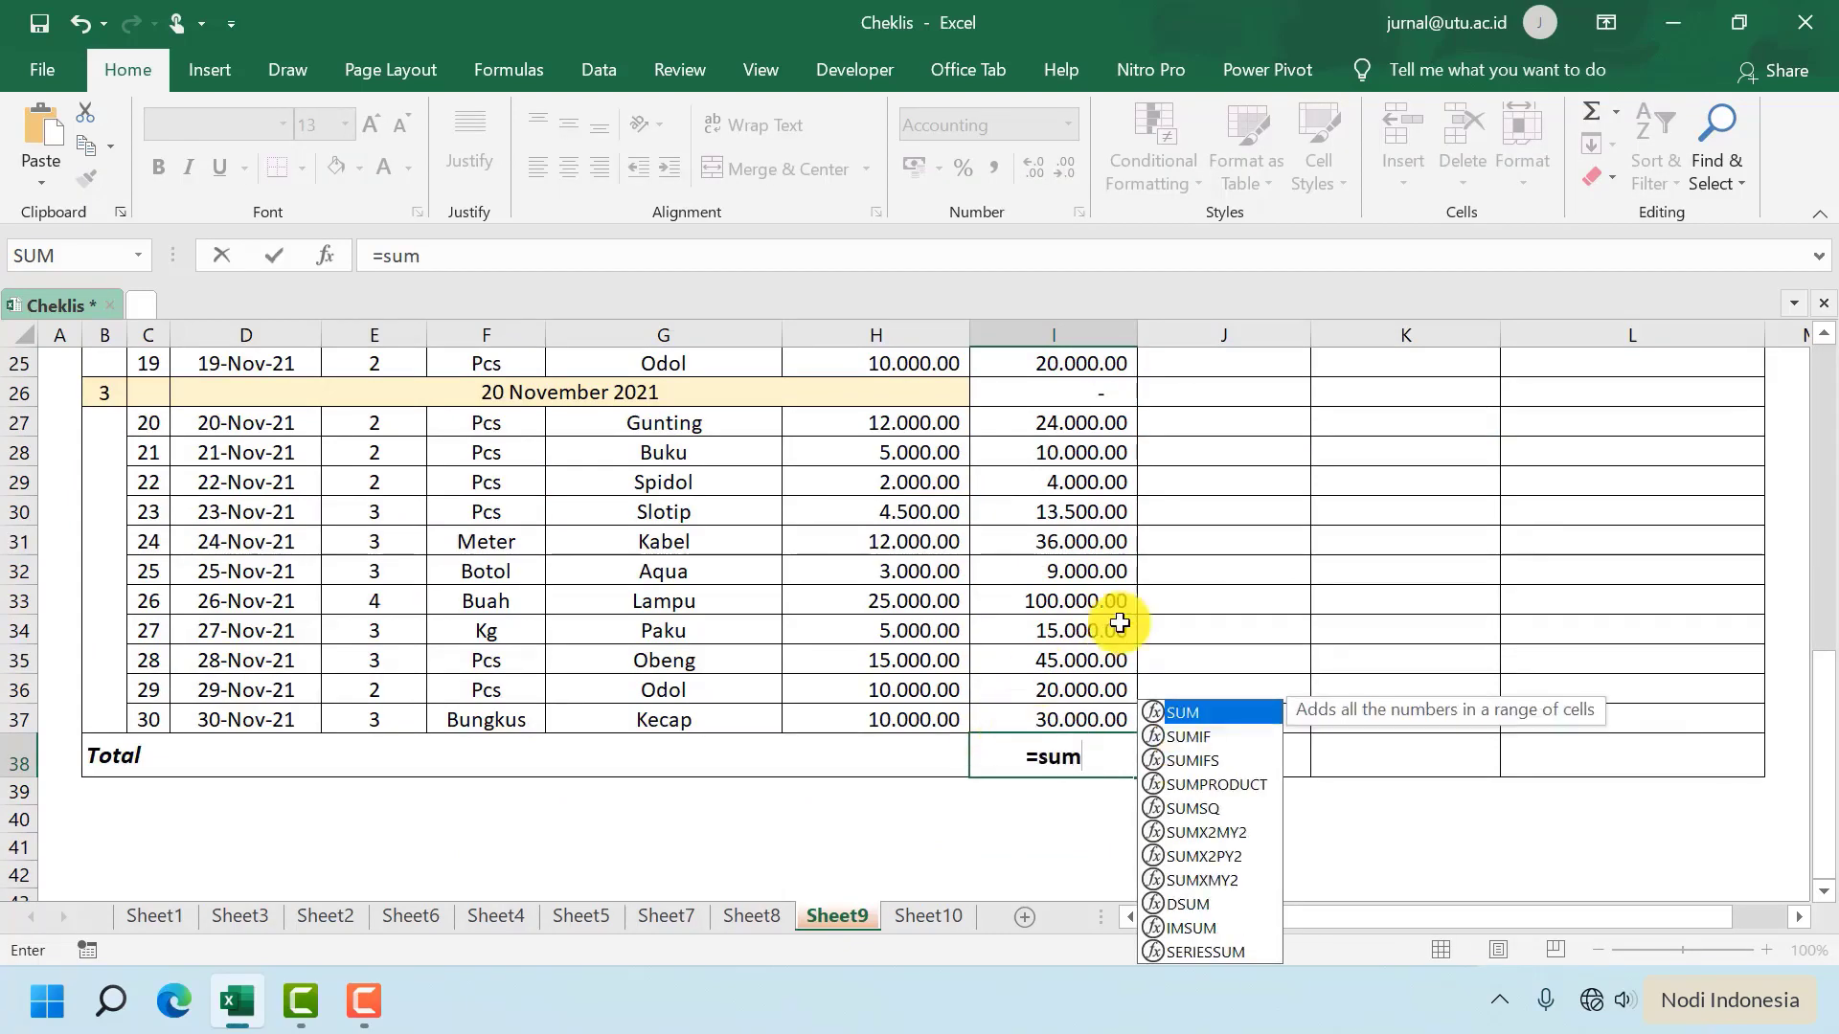
text(()
scroll(1120, 623, up, 7)
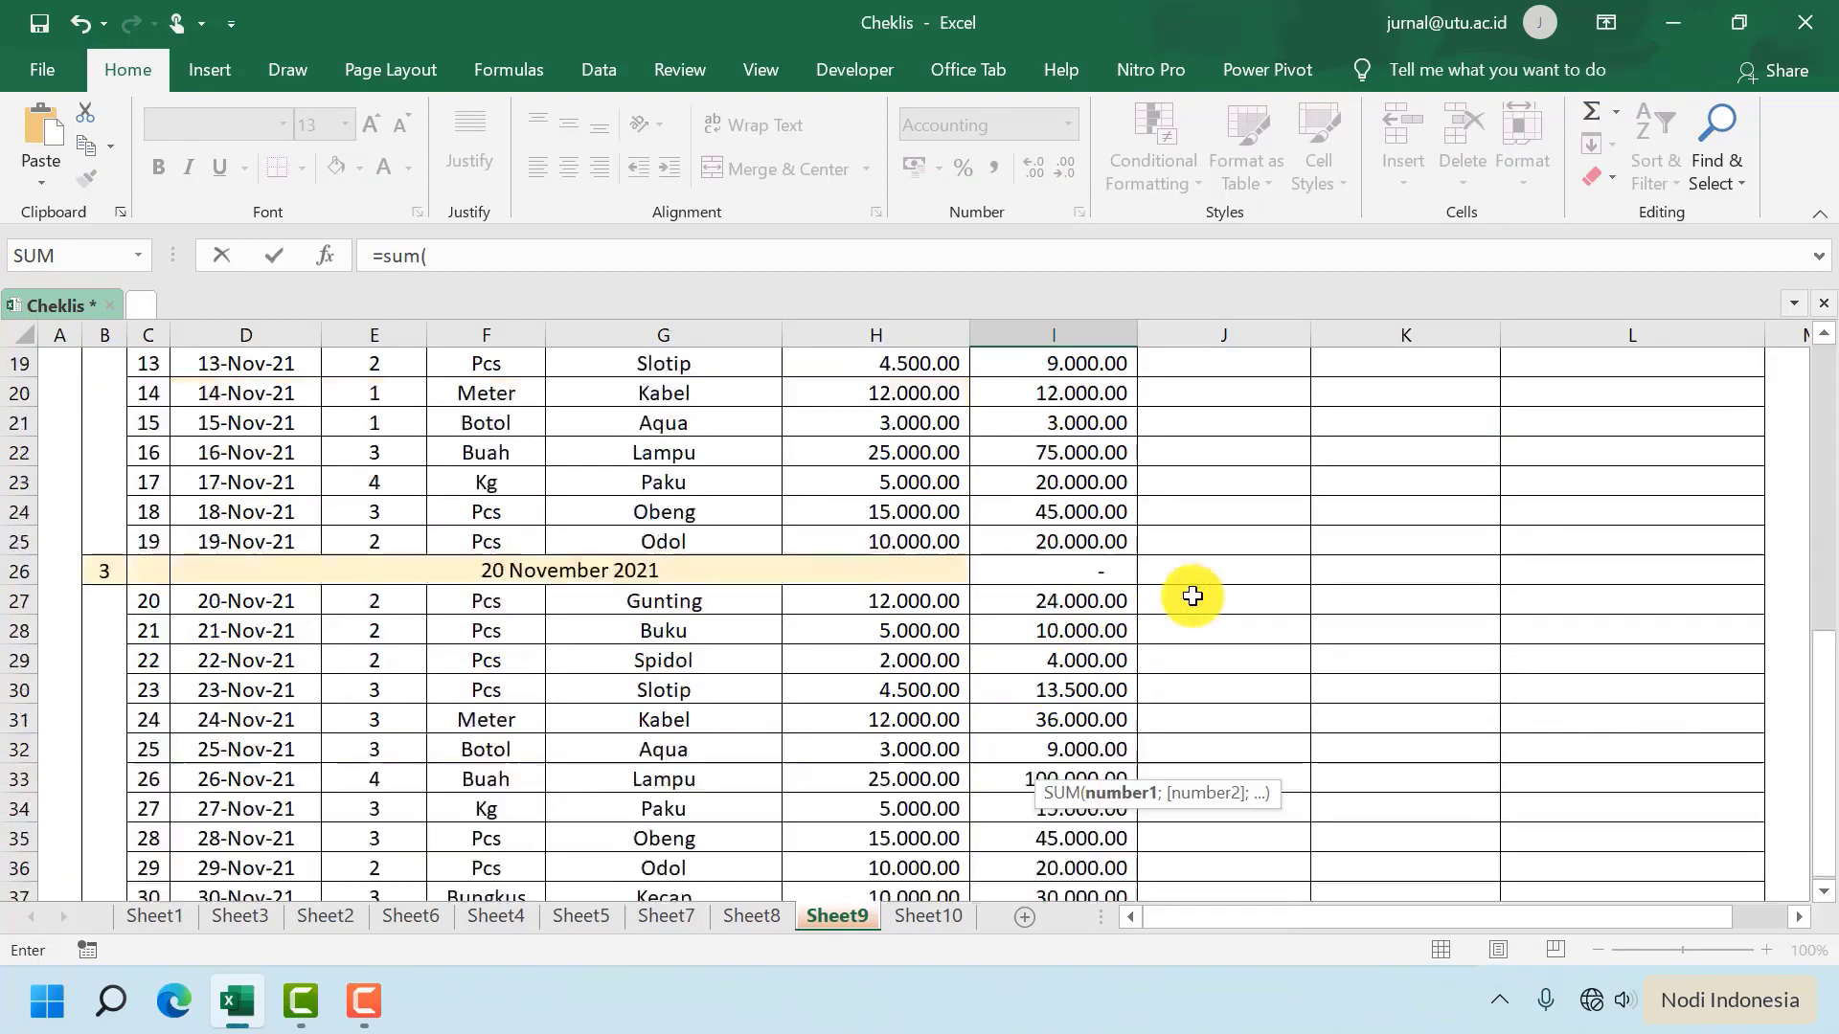
drag(1073, 448, 1076, 860)
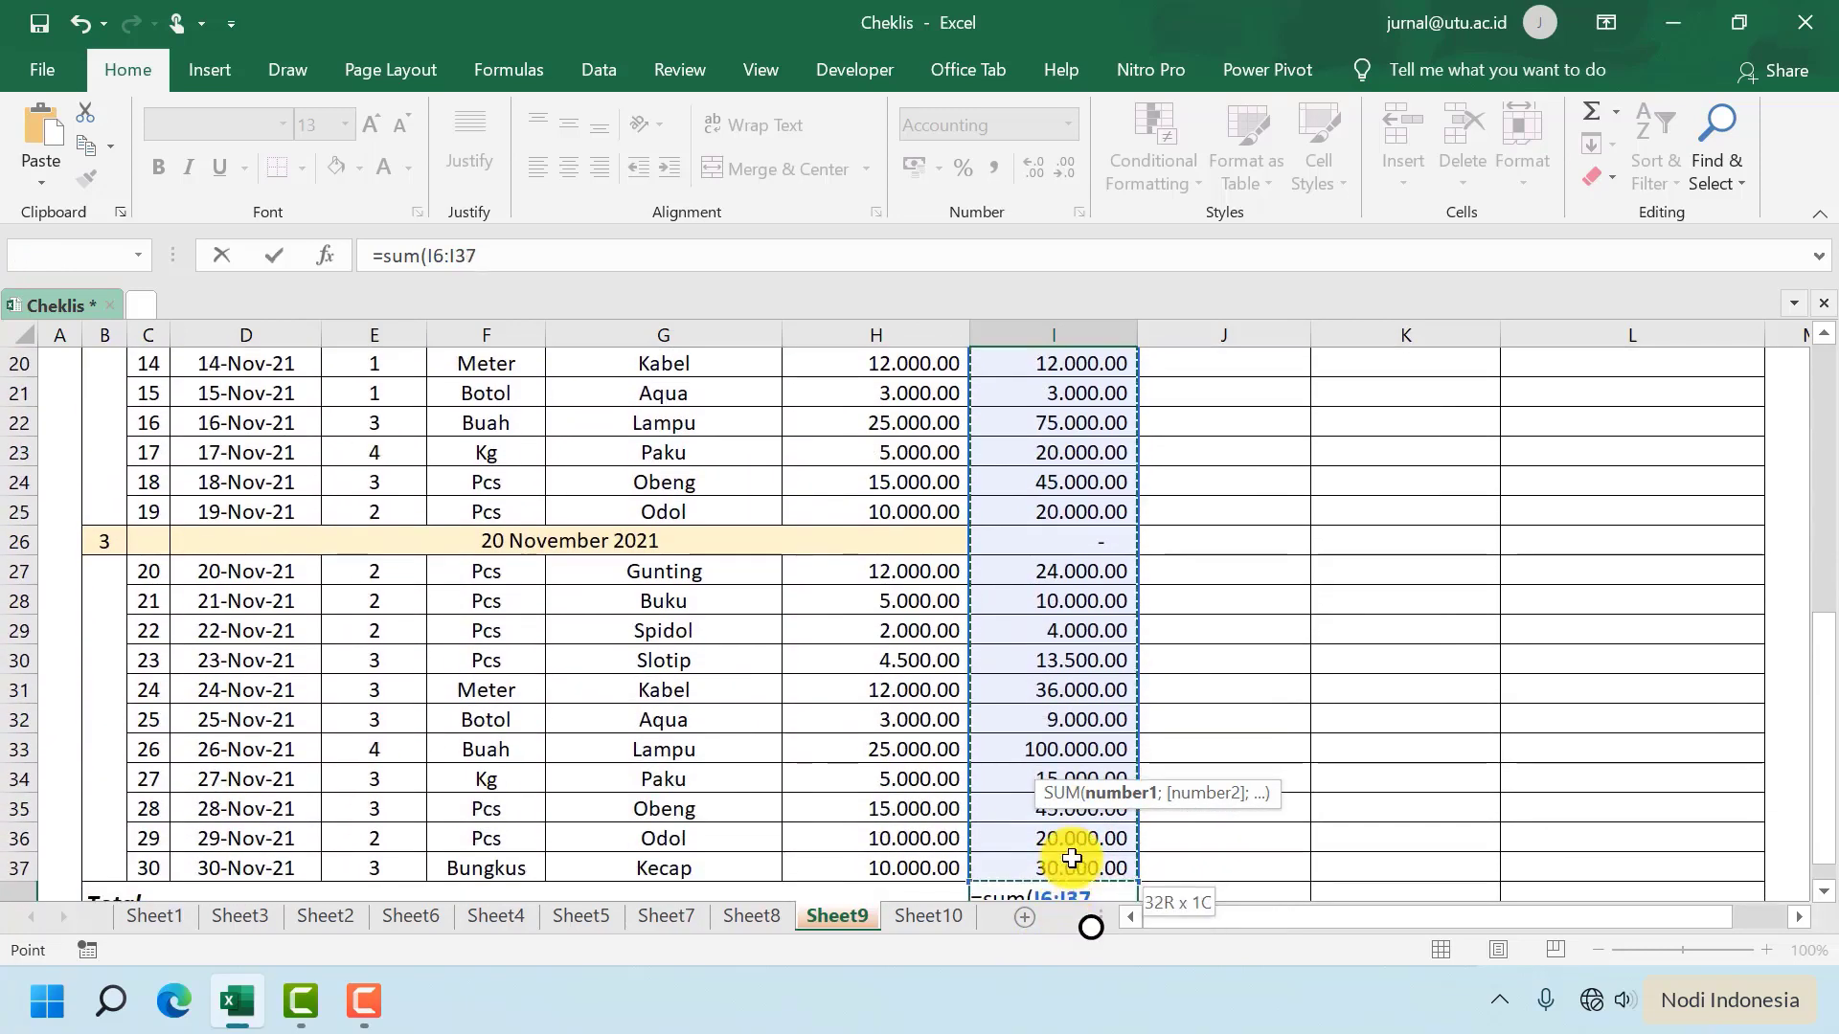
text())
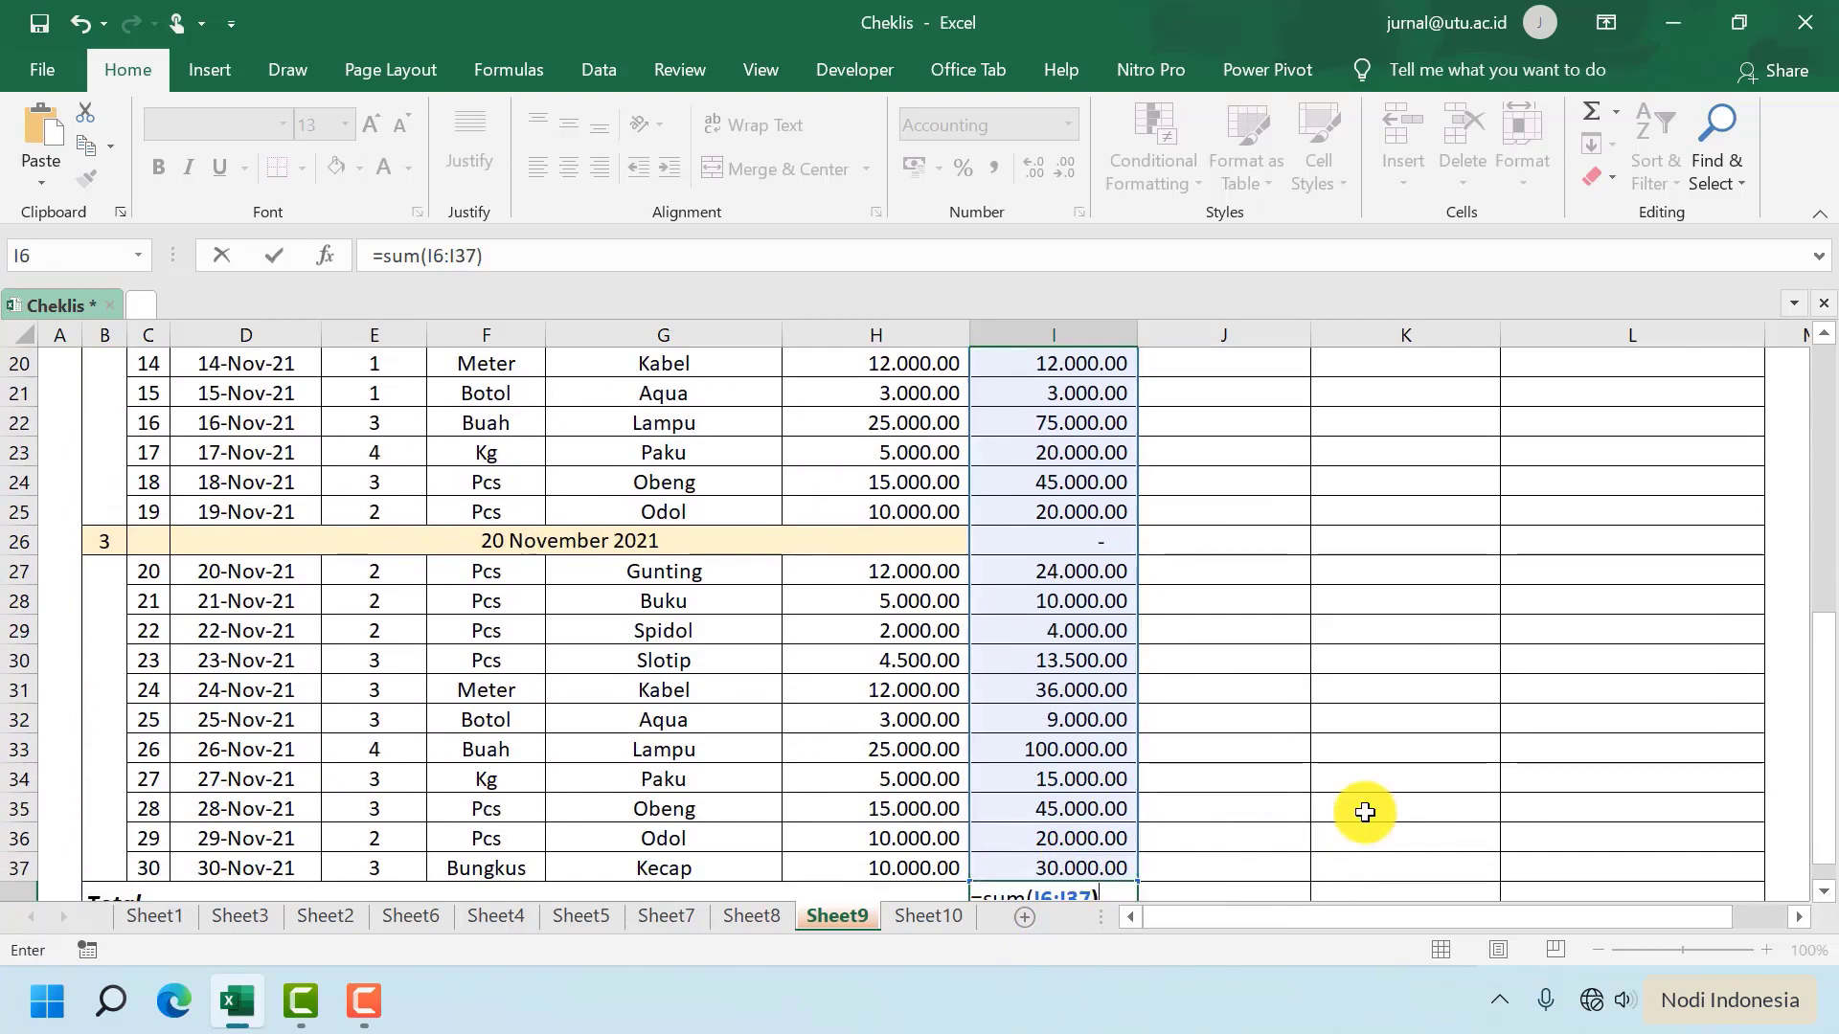
key(Return)
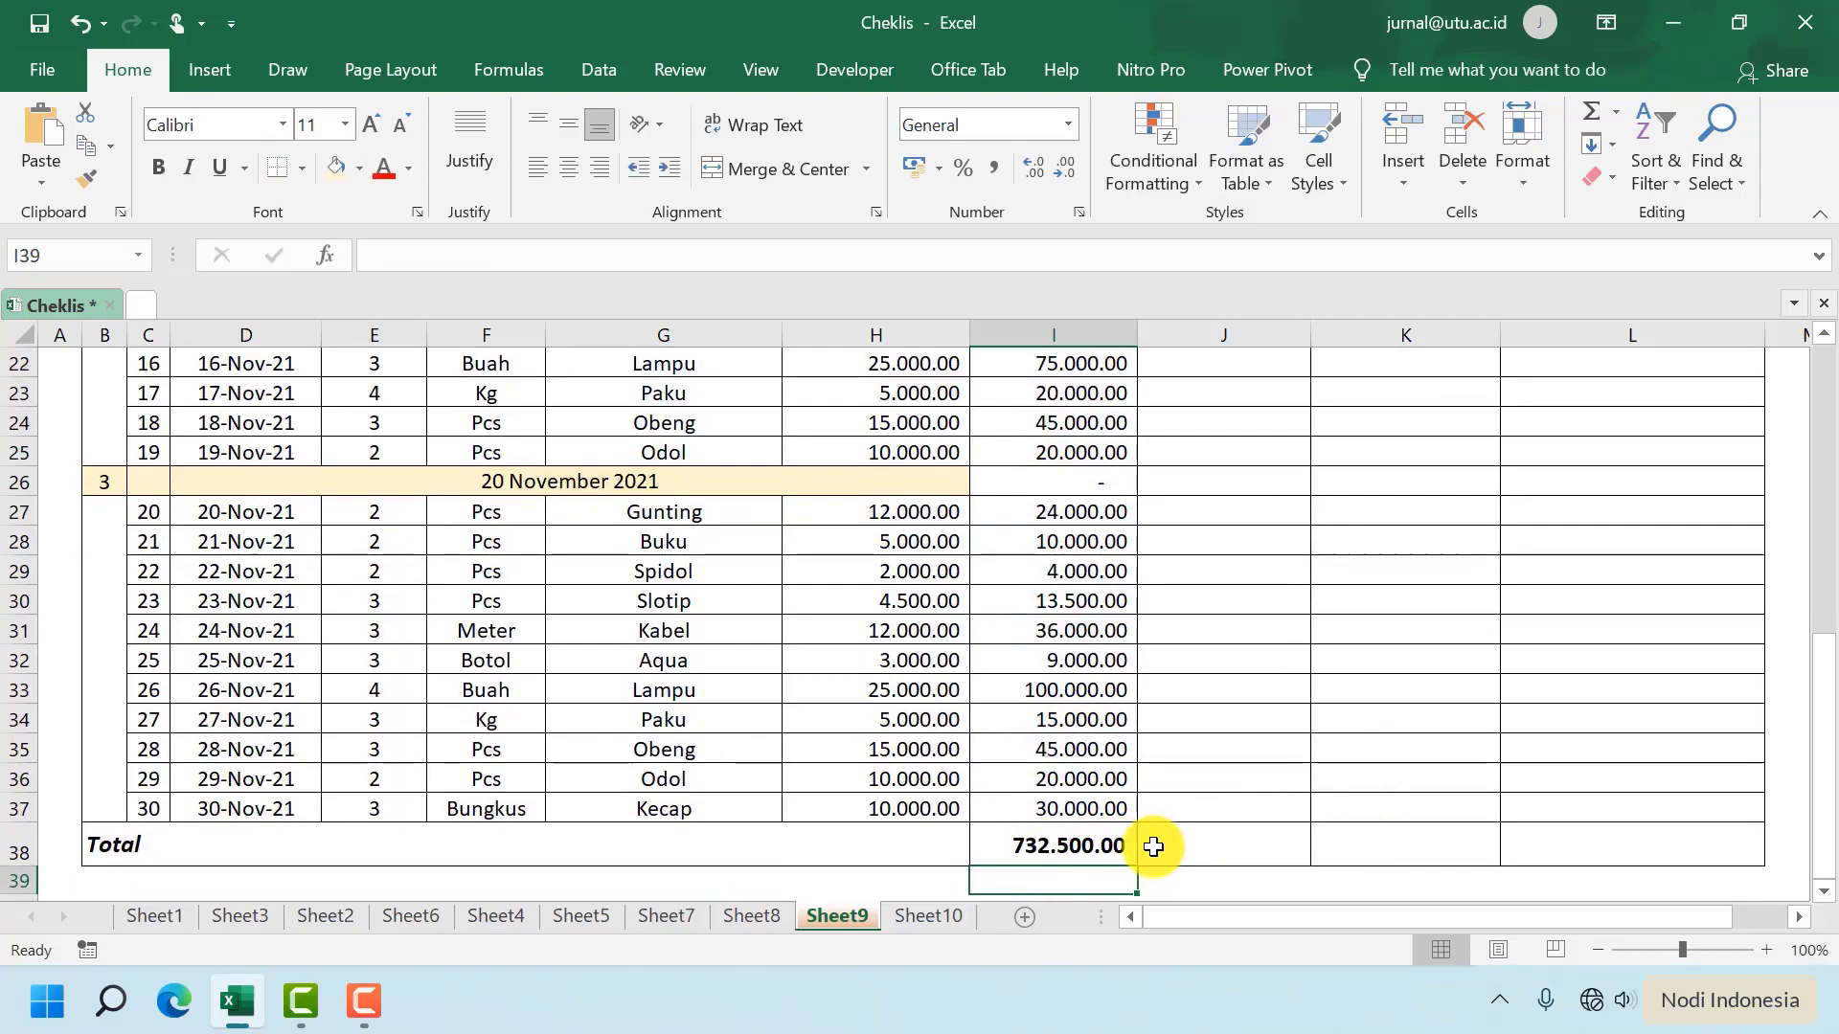
Enter a Debit amount of 1000000 in J5 for the 01 November 2021 heading row
scroll(1116, 694, up, 7)
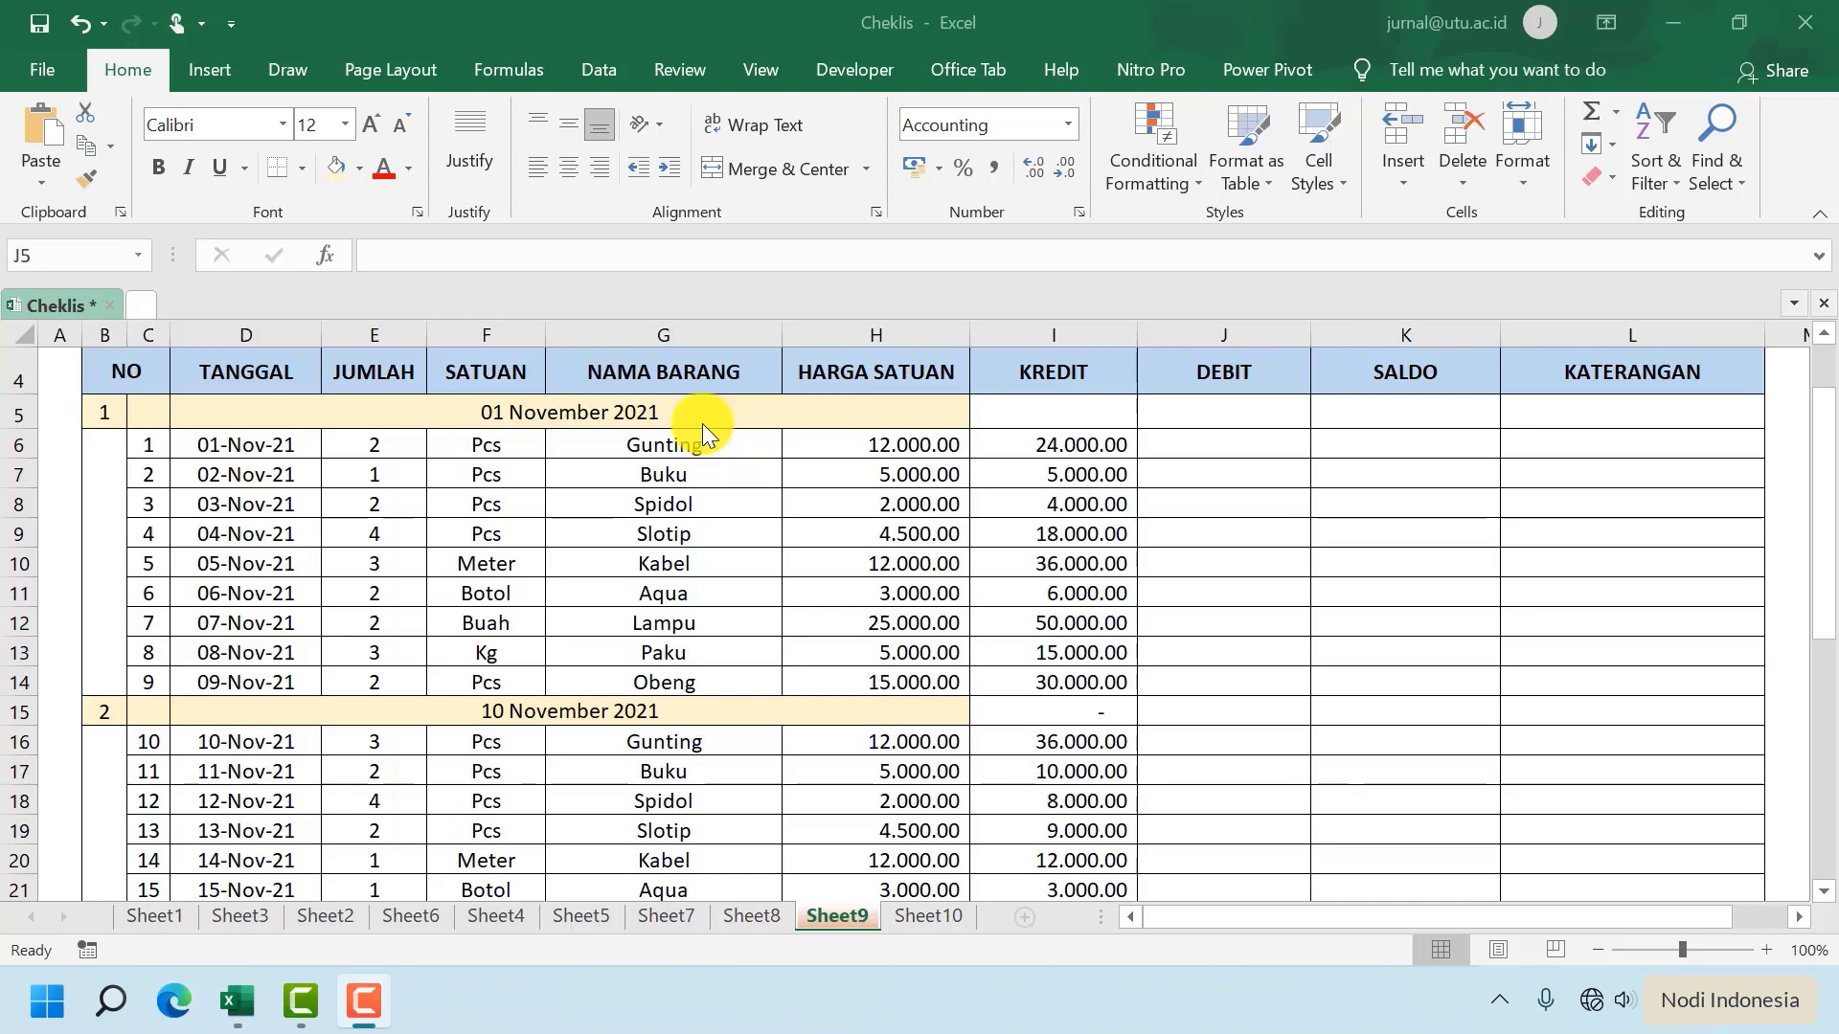
click(1238, 412)
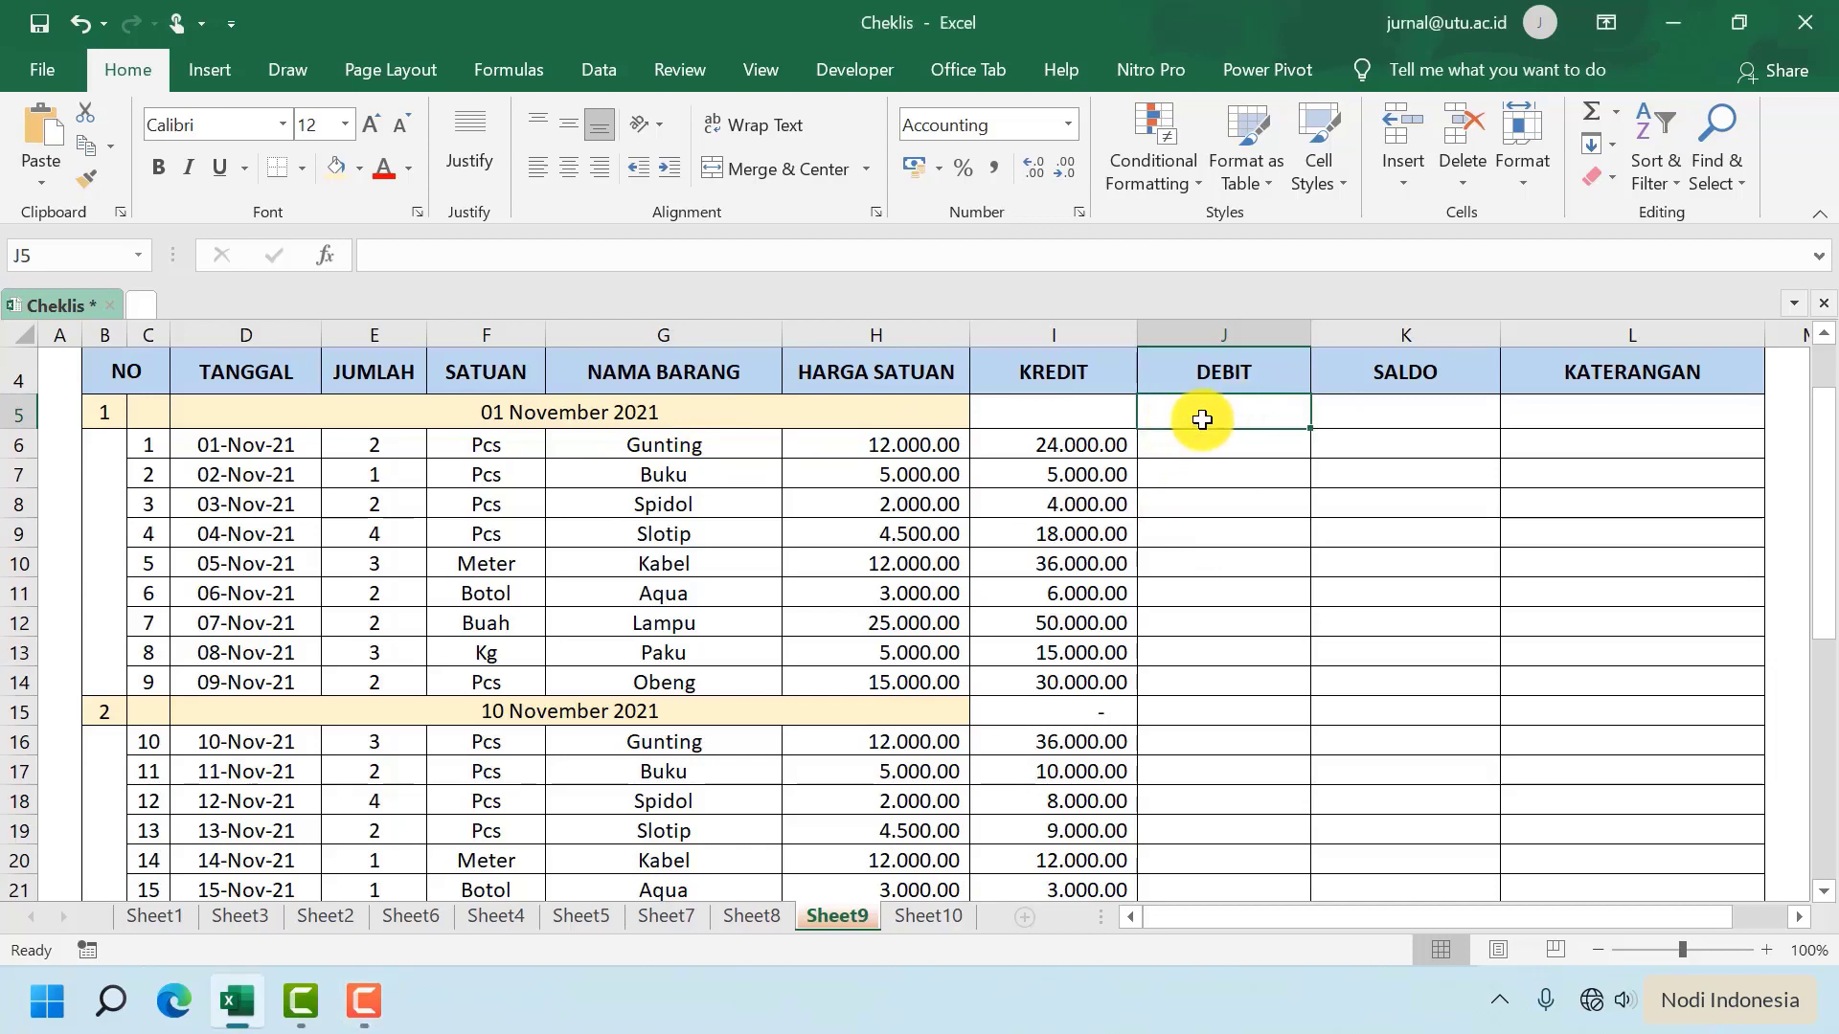
text(1.000.)
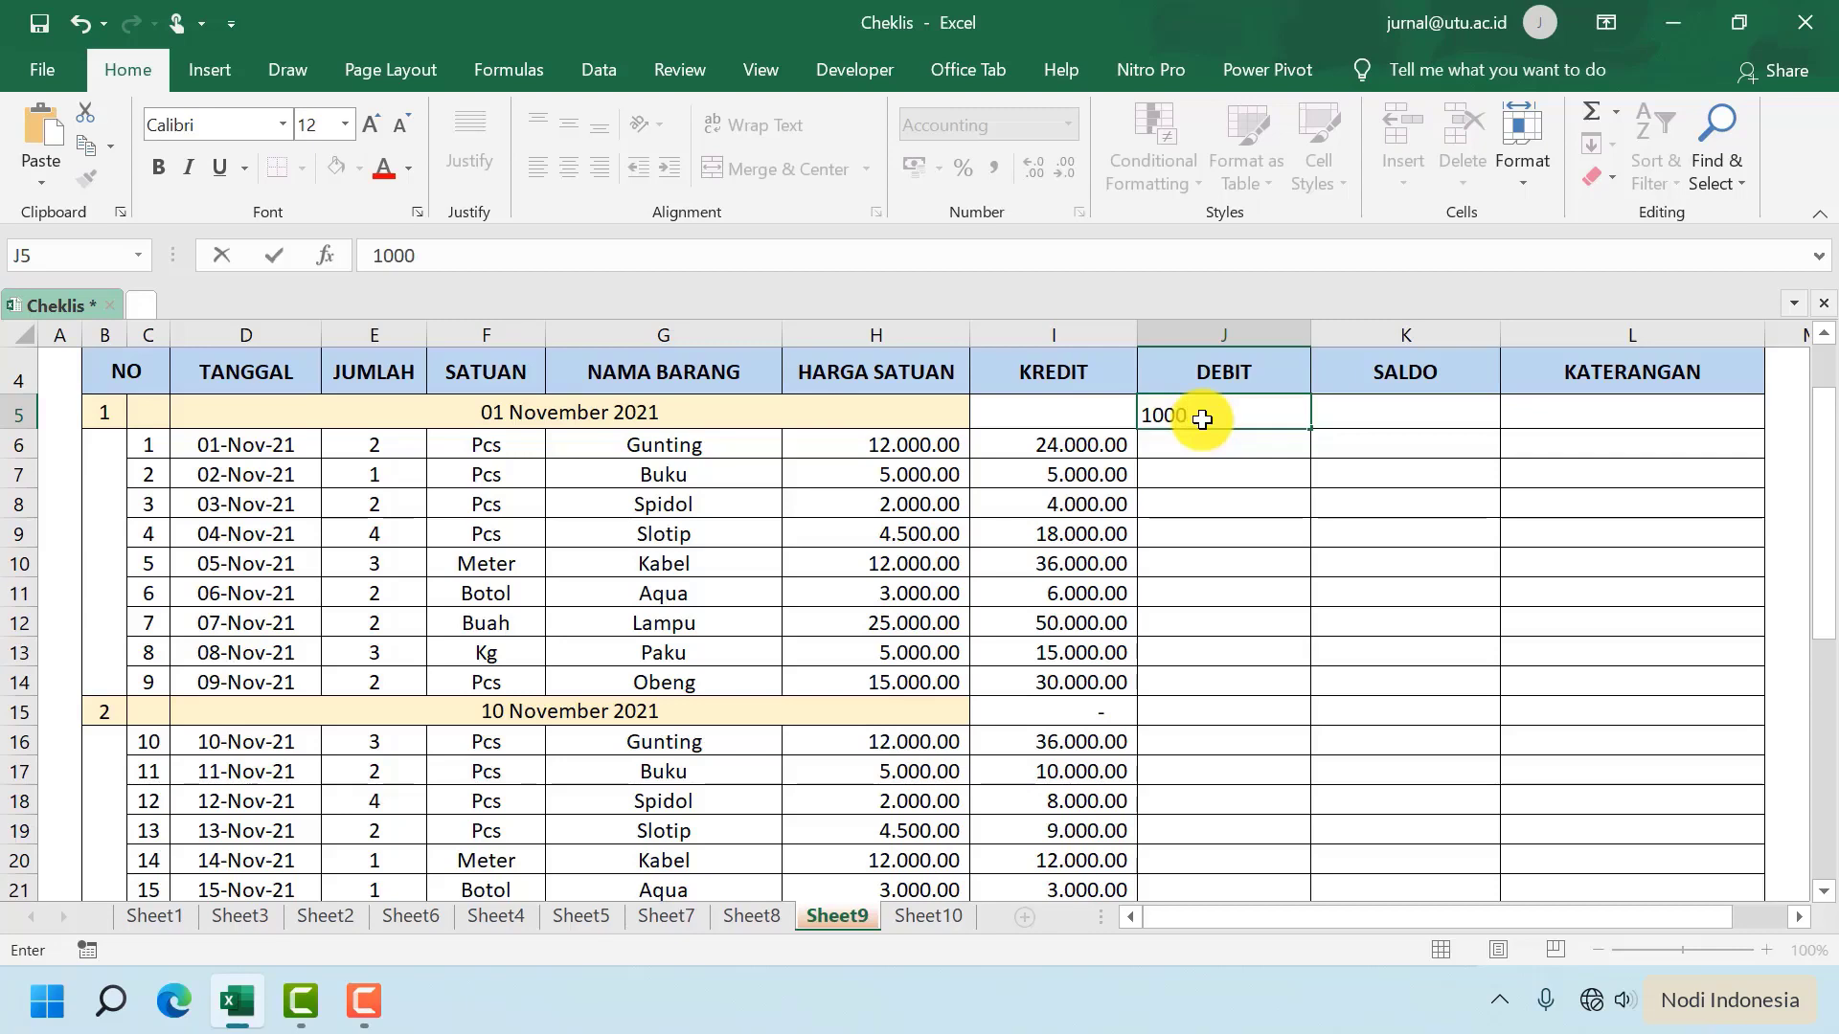
text(000)
key(Return)
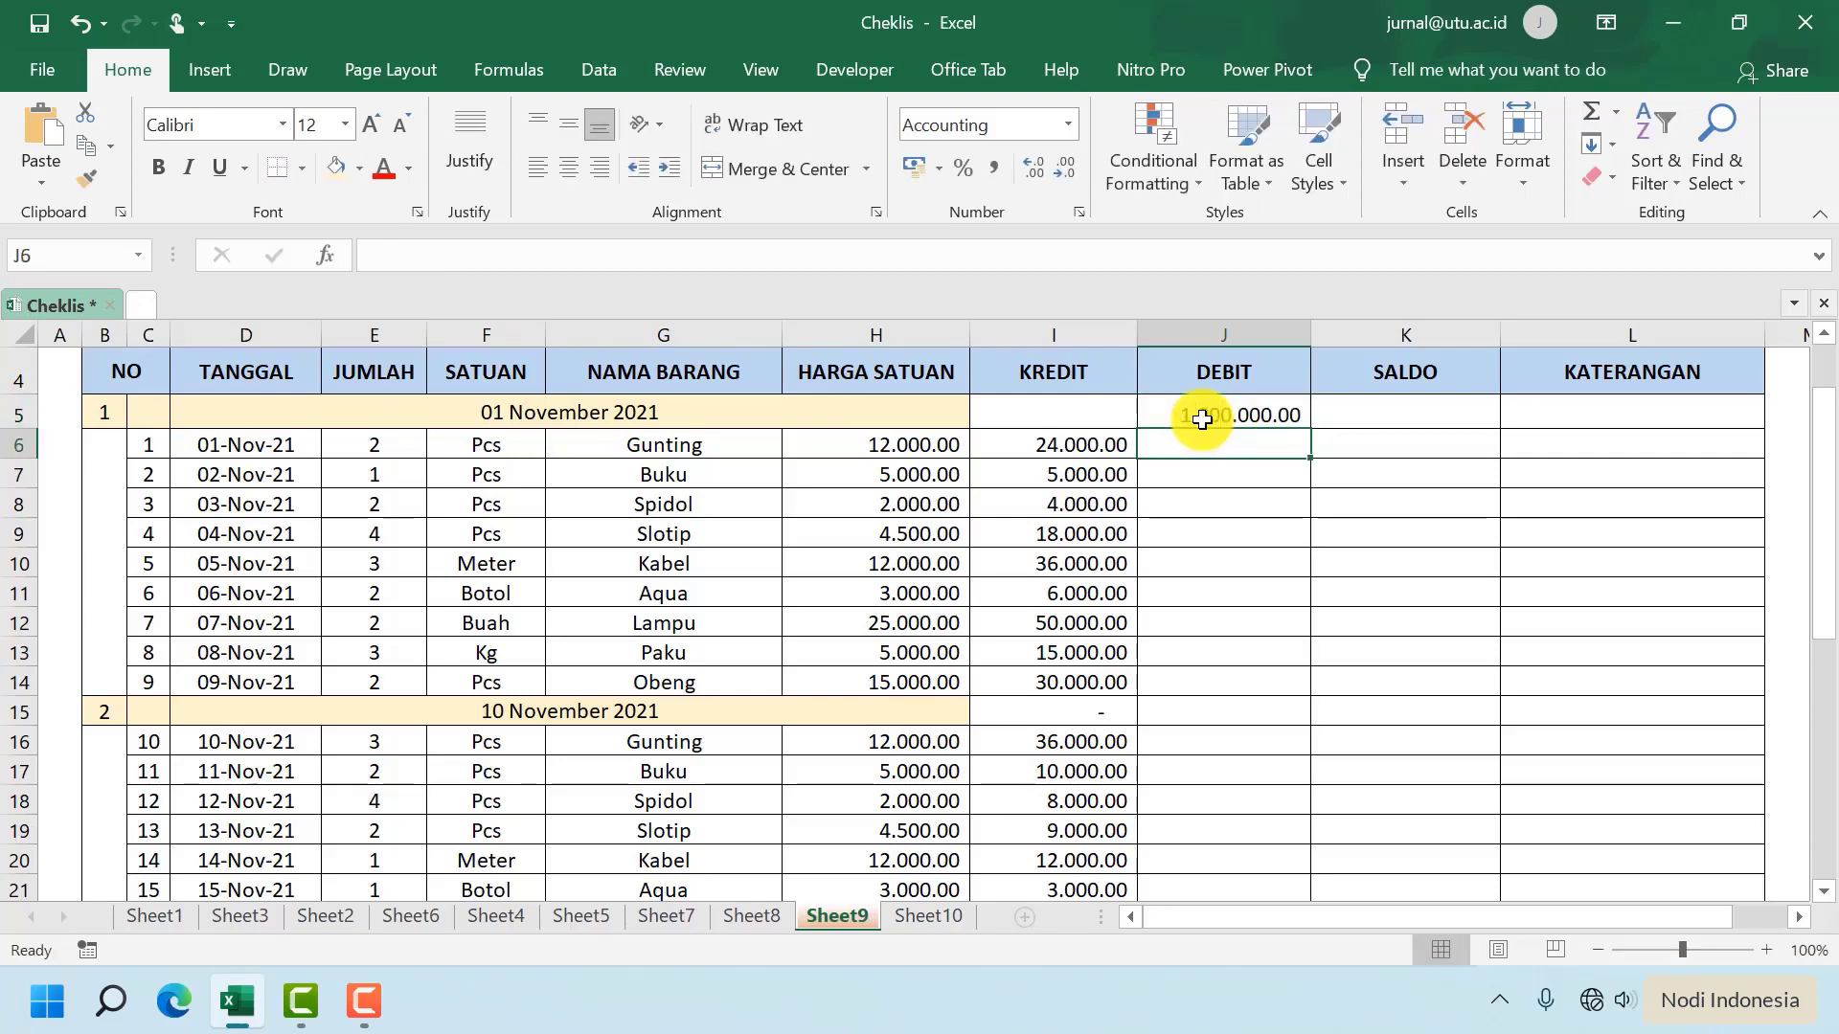
Enter Debit amounts of 400000 in J15 for 10 November 2021 and 500000 in J26 for 20 November 2021
scroll(1229, 569, down, 1)
scroll(1229, 568, down, 2)
click(1235, 517)
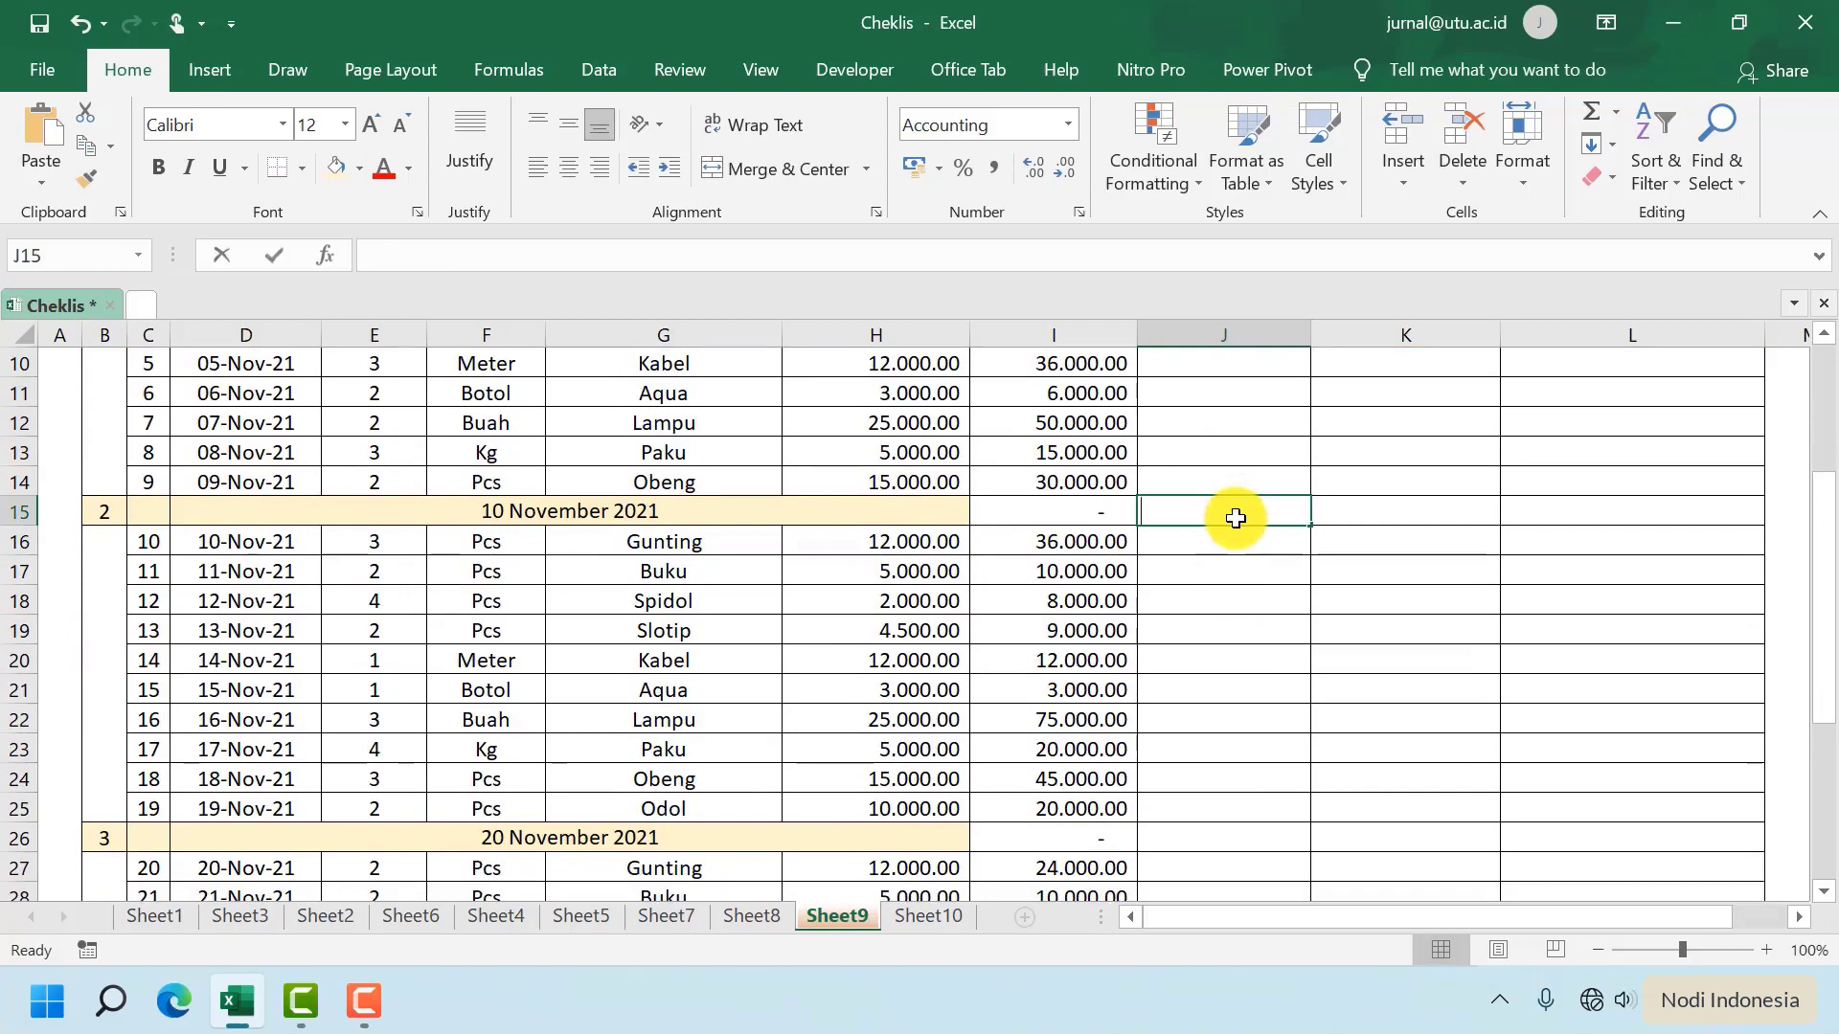
text(400)
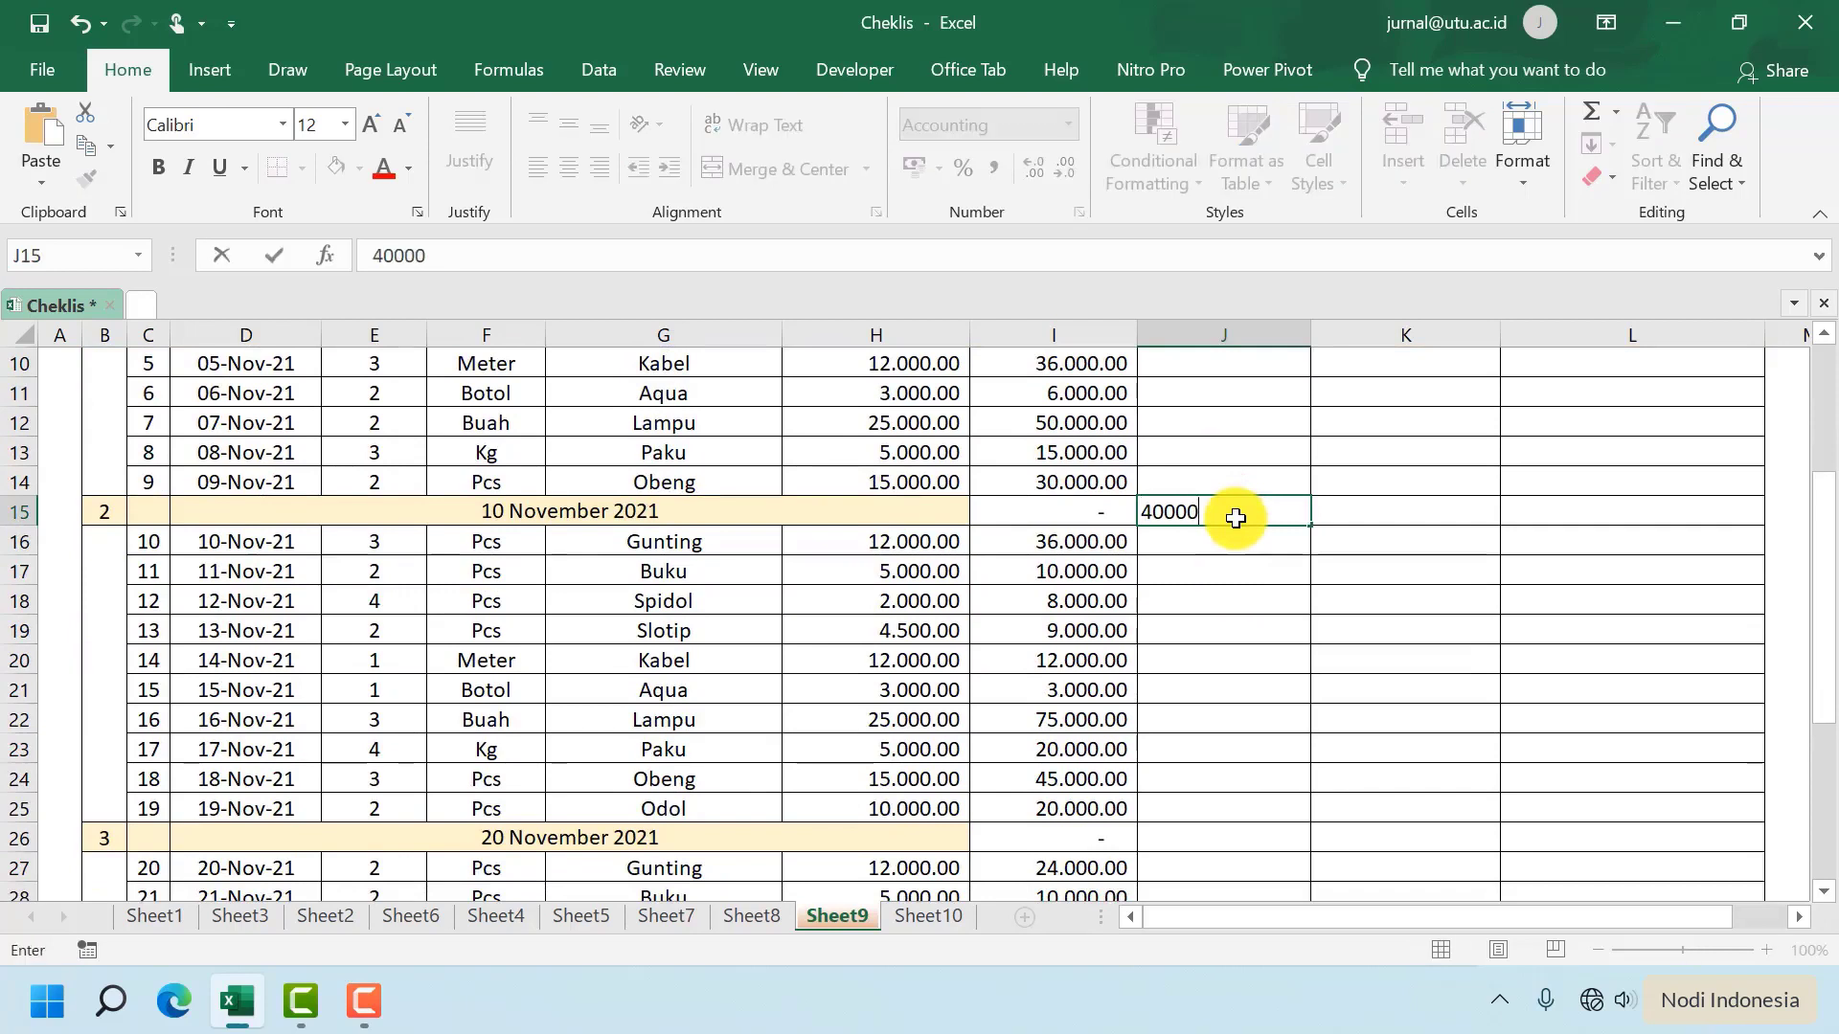
text(.000)
key(Return)
click(1244, 840)
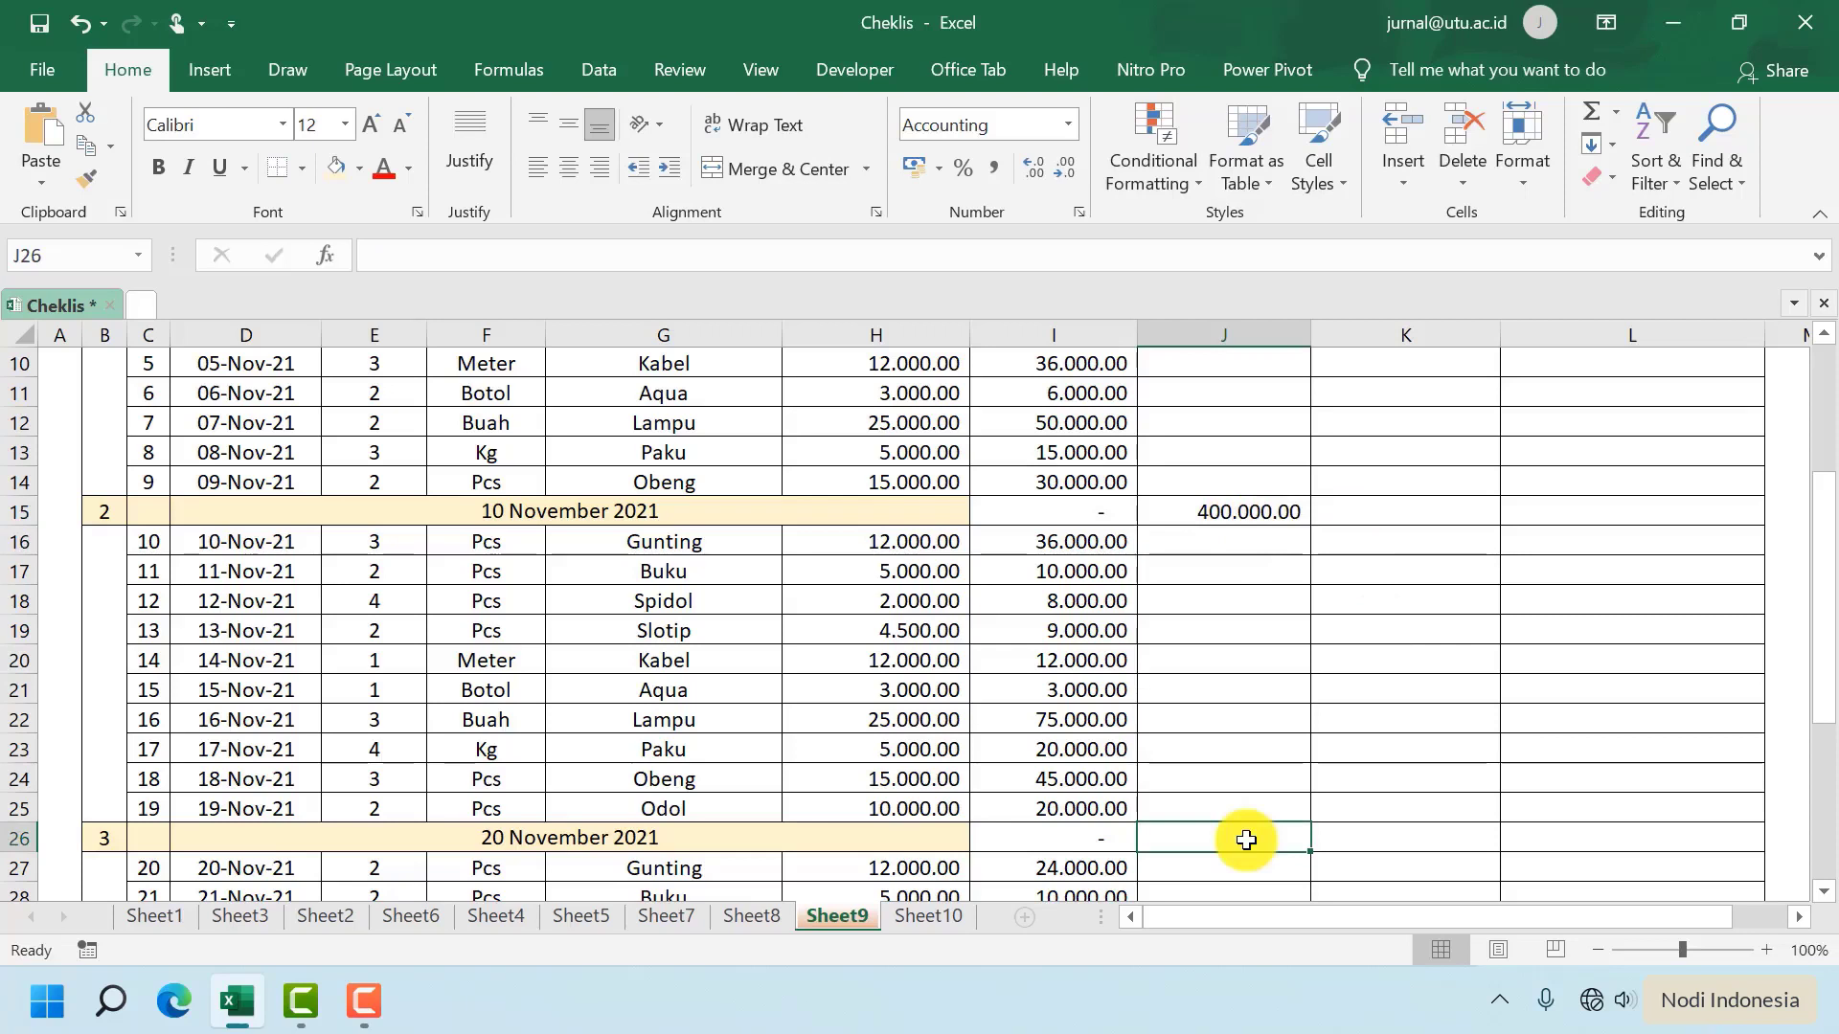
text(500000)
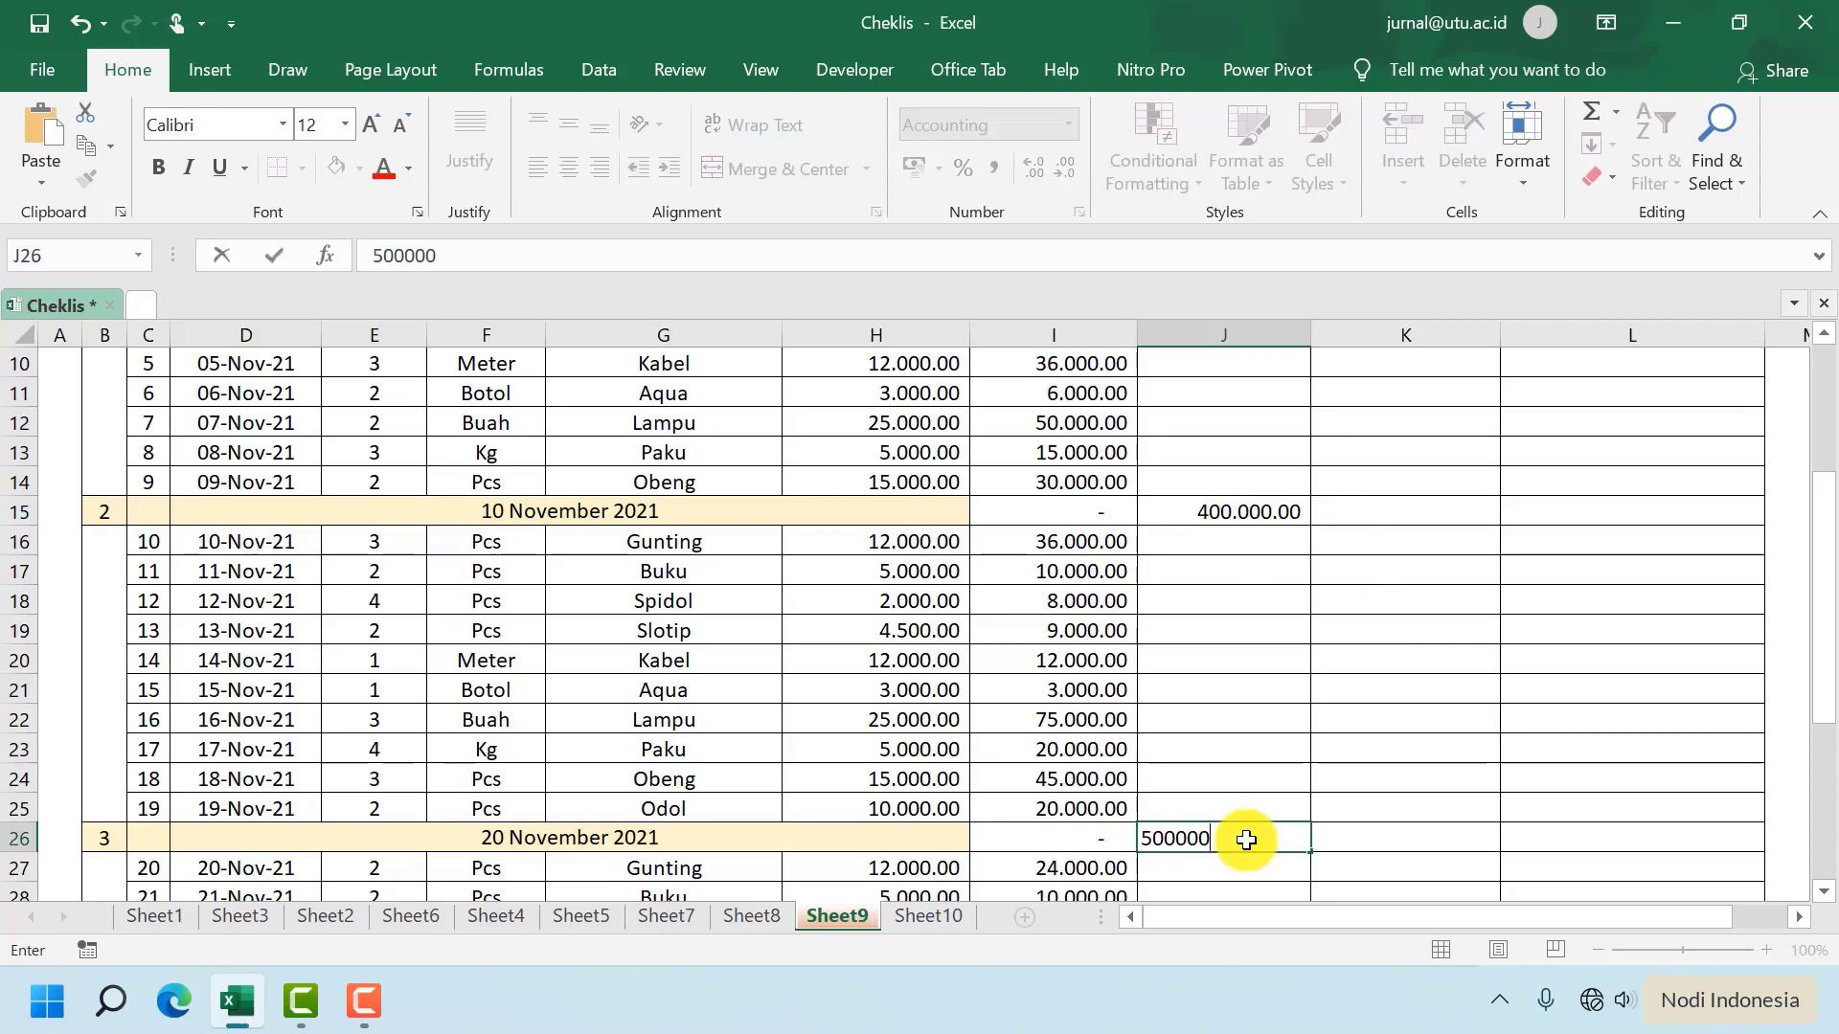
key(Return)
Total the Debit column in J38 of the Total row with =SUM(J5:J37)
scroll(1245, 728, down, 4)
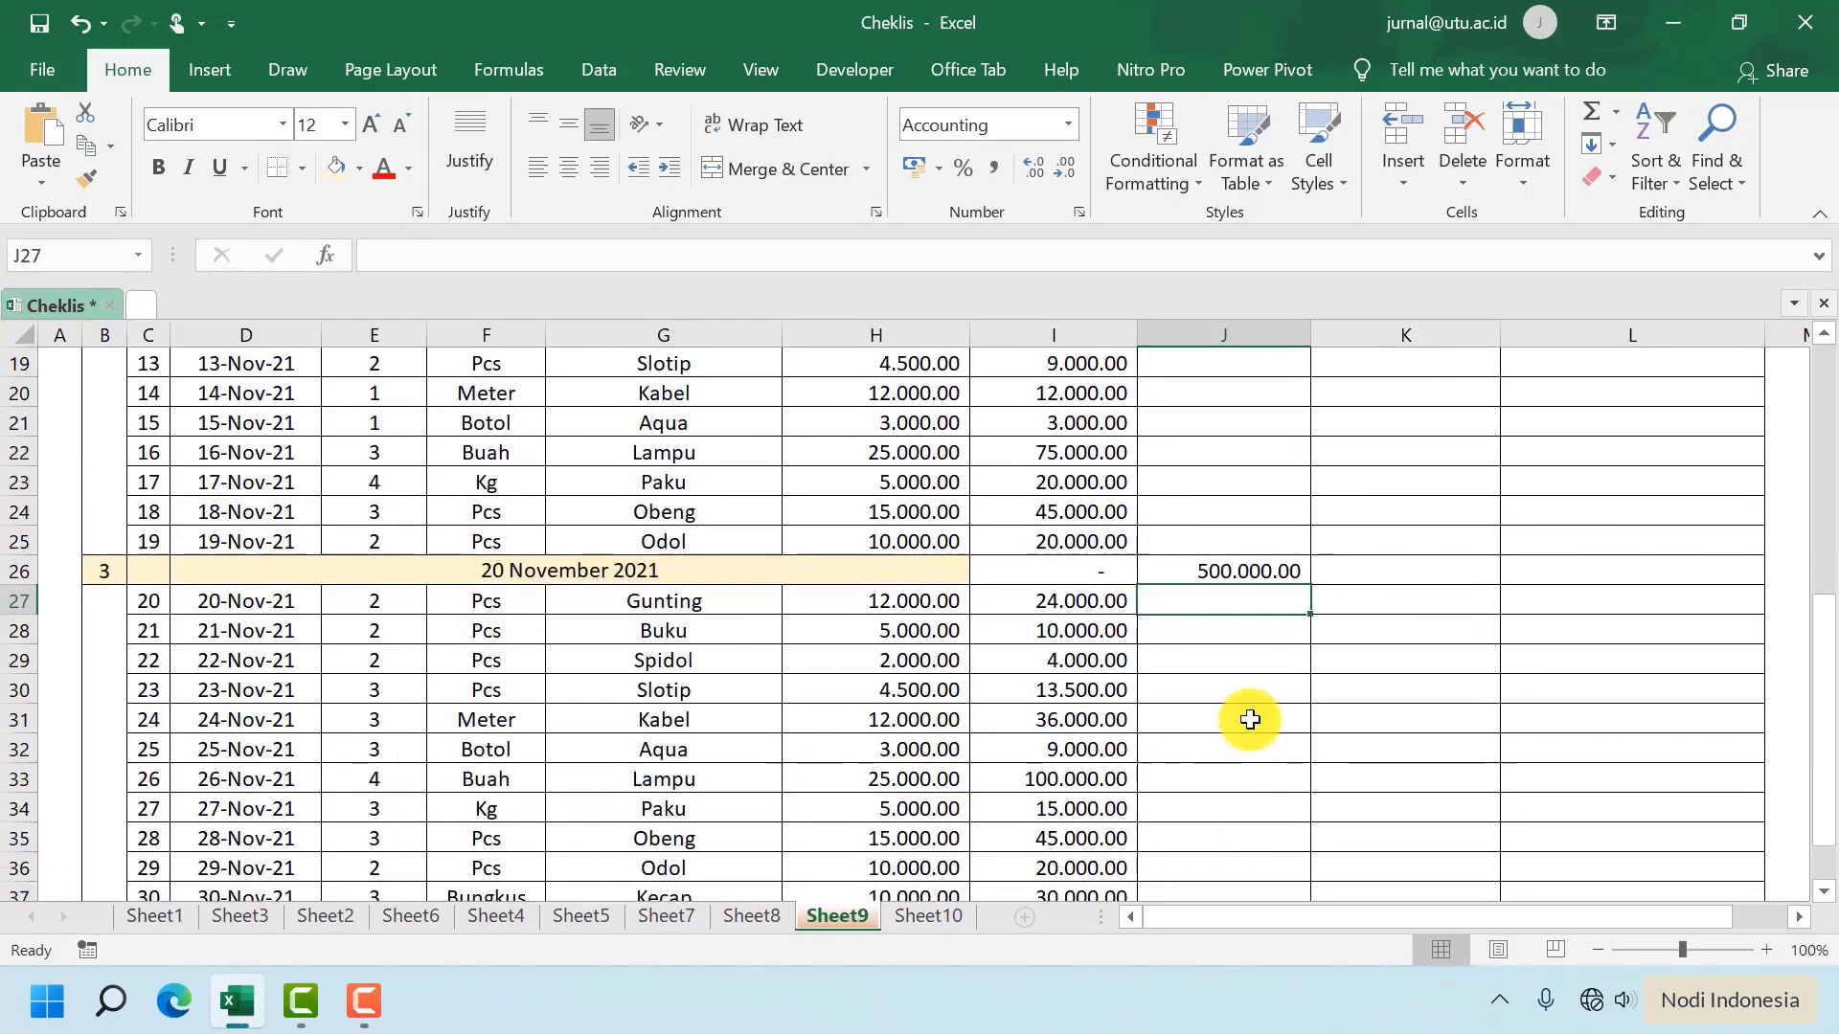
click(1223, 815)
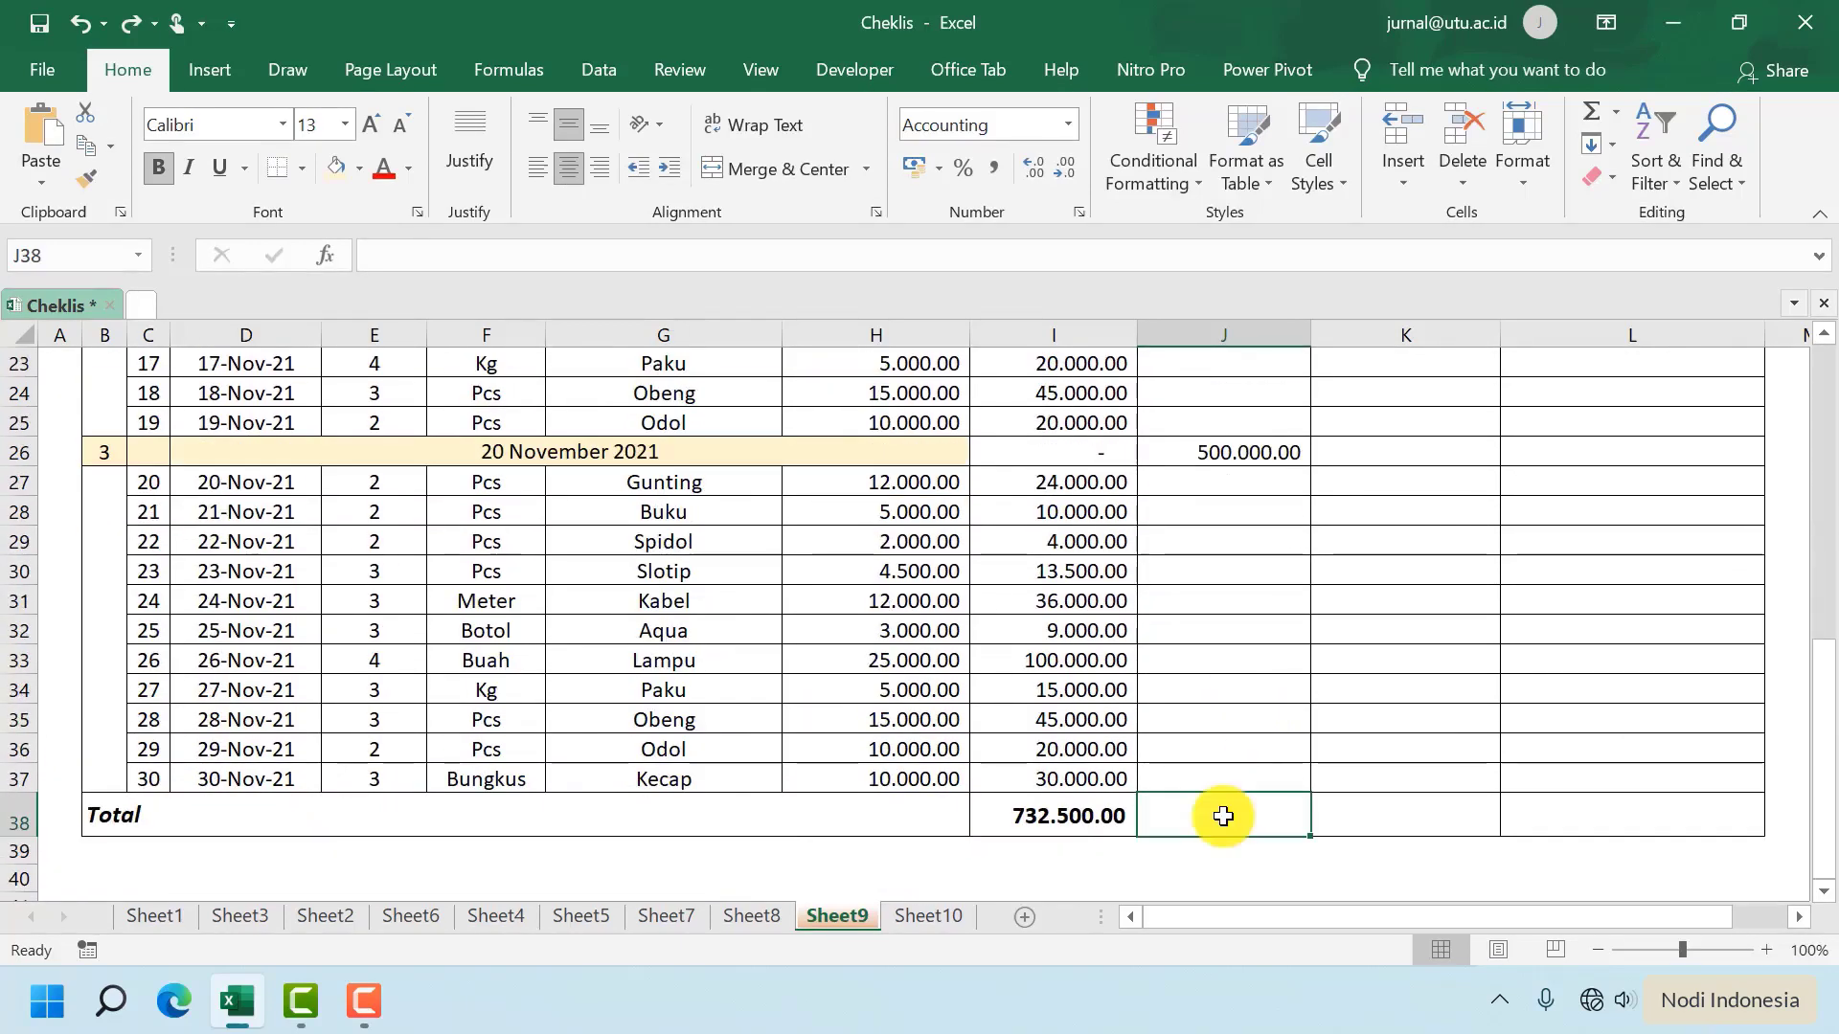
text(=)
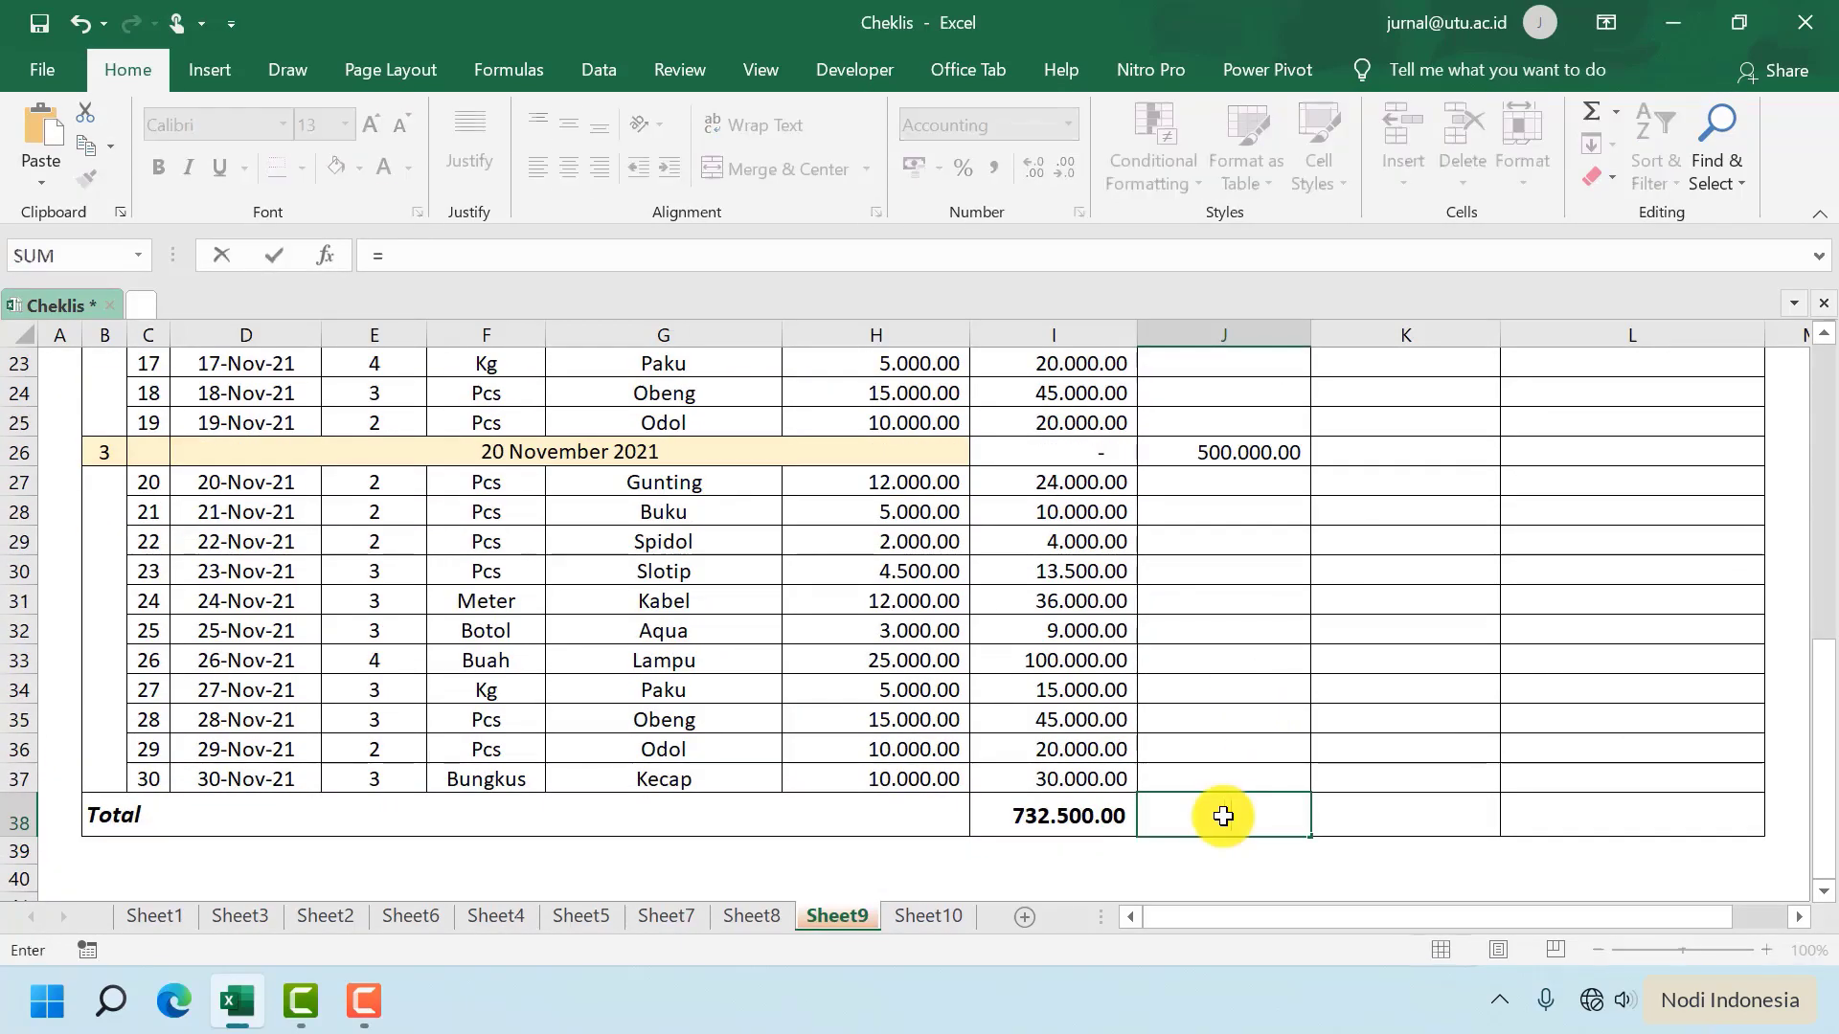
text(sum)
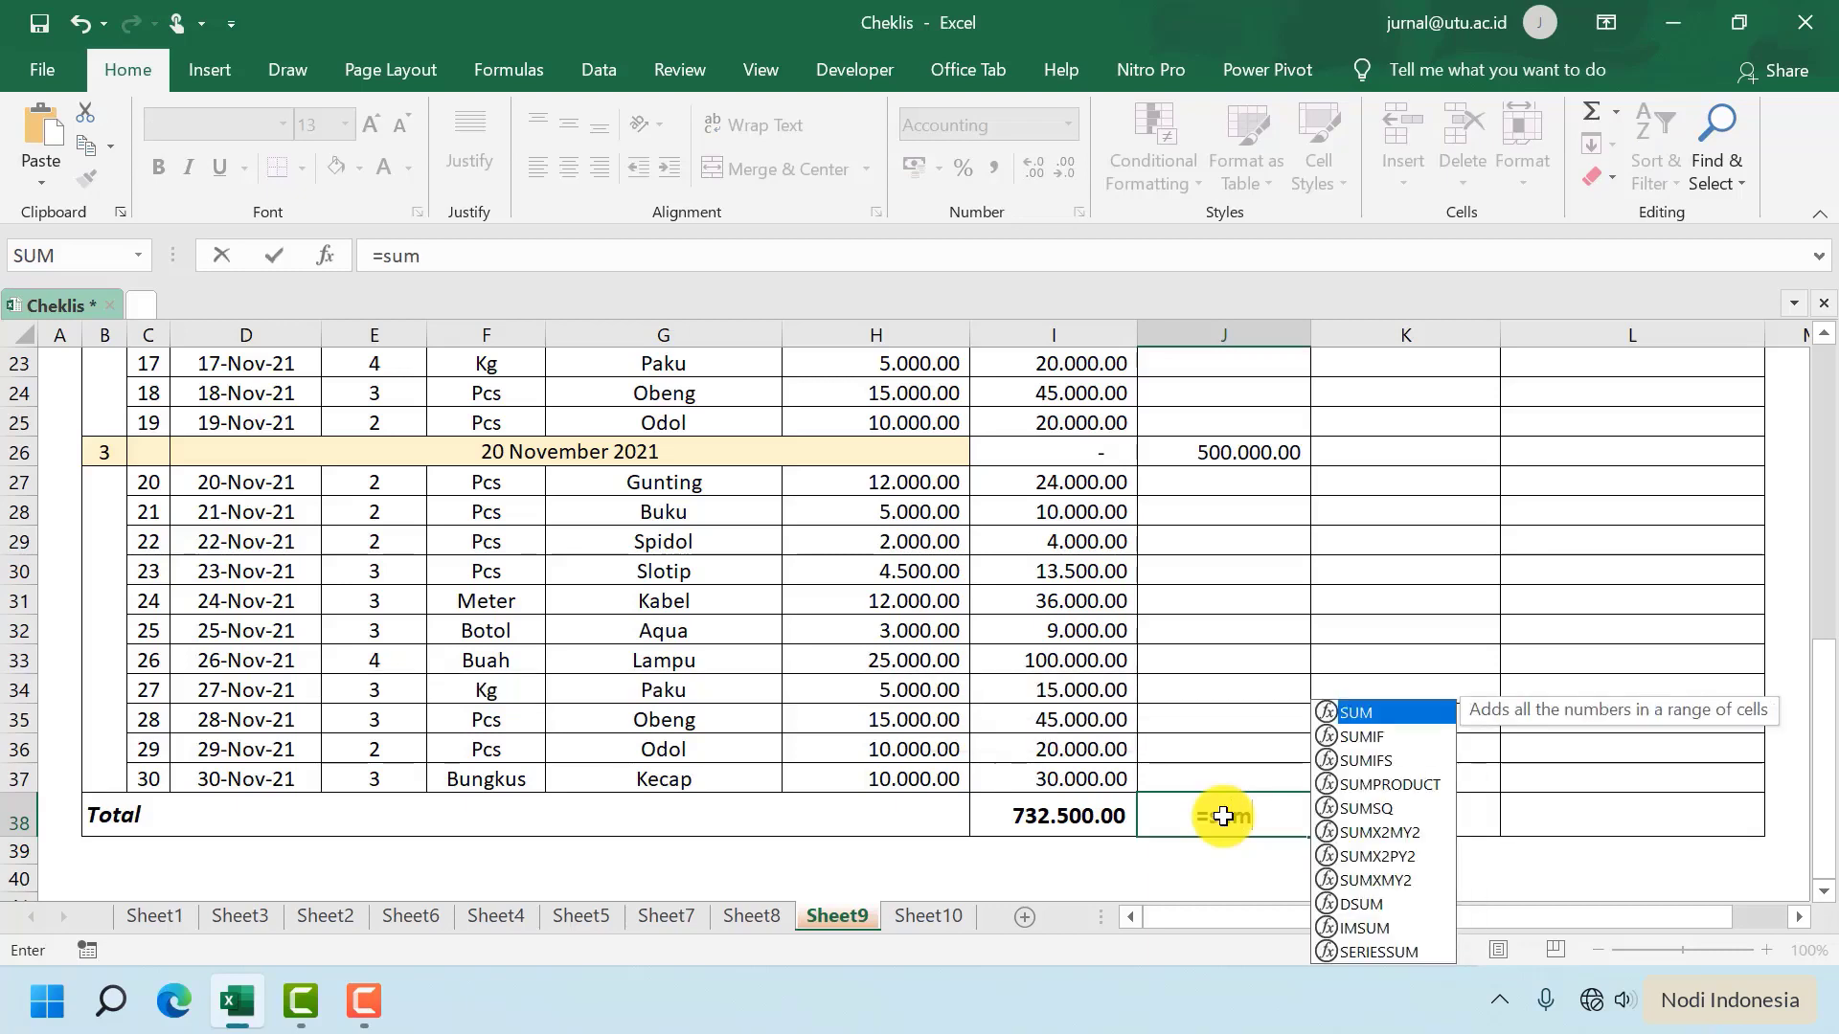
text(()
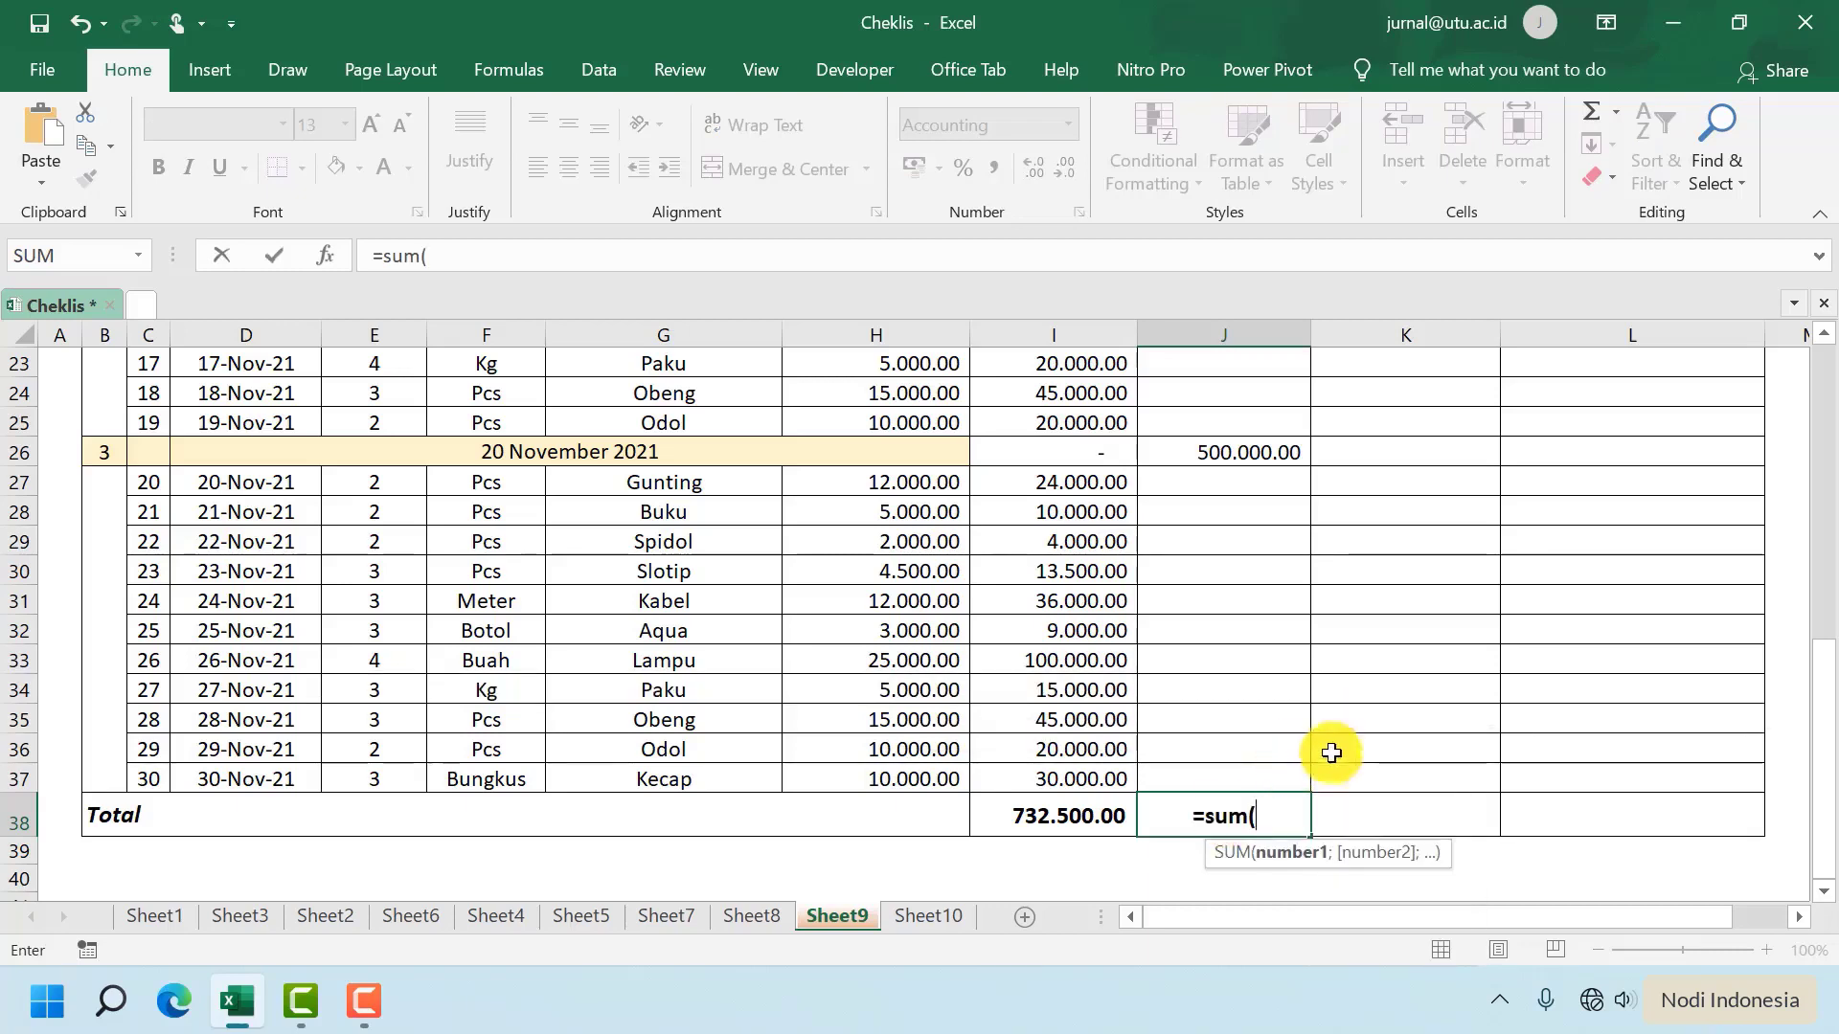
scroll(1257, 636, up, 7)
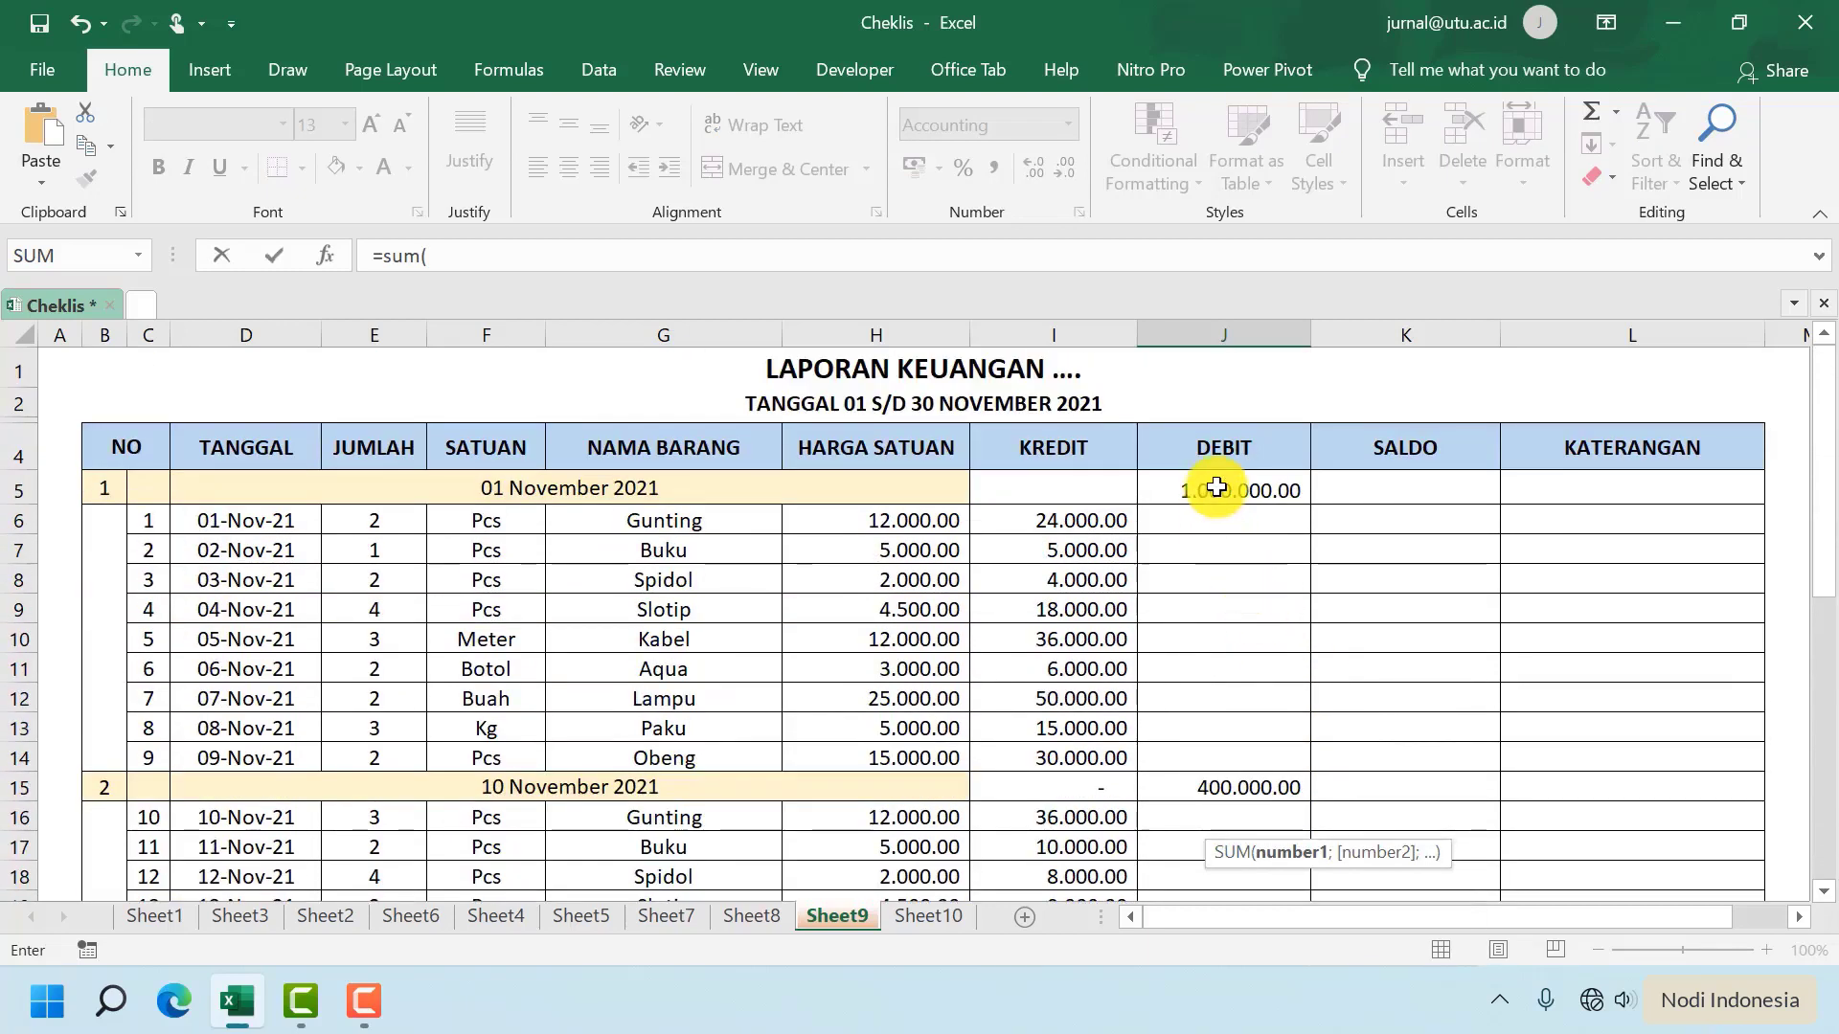
click(1216, 488)
drag(1216, 488, 1203, 807)
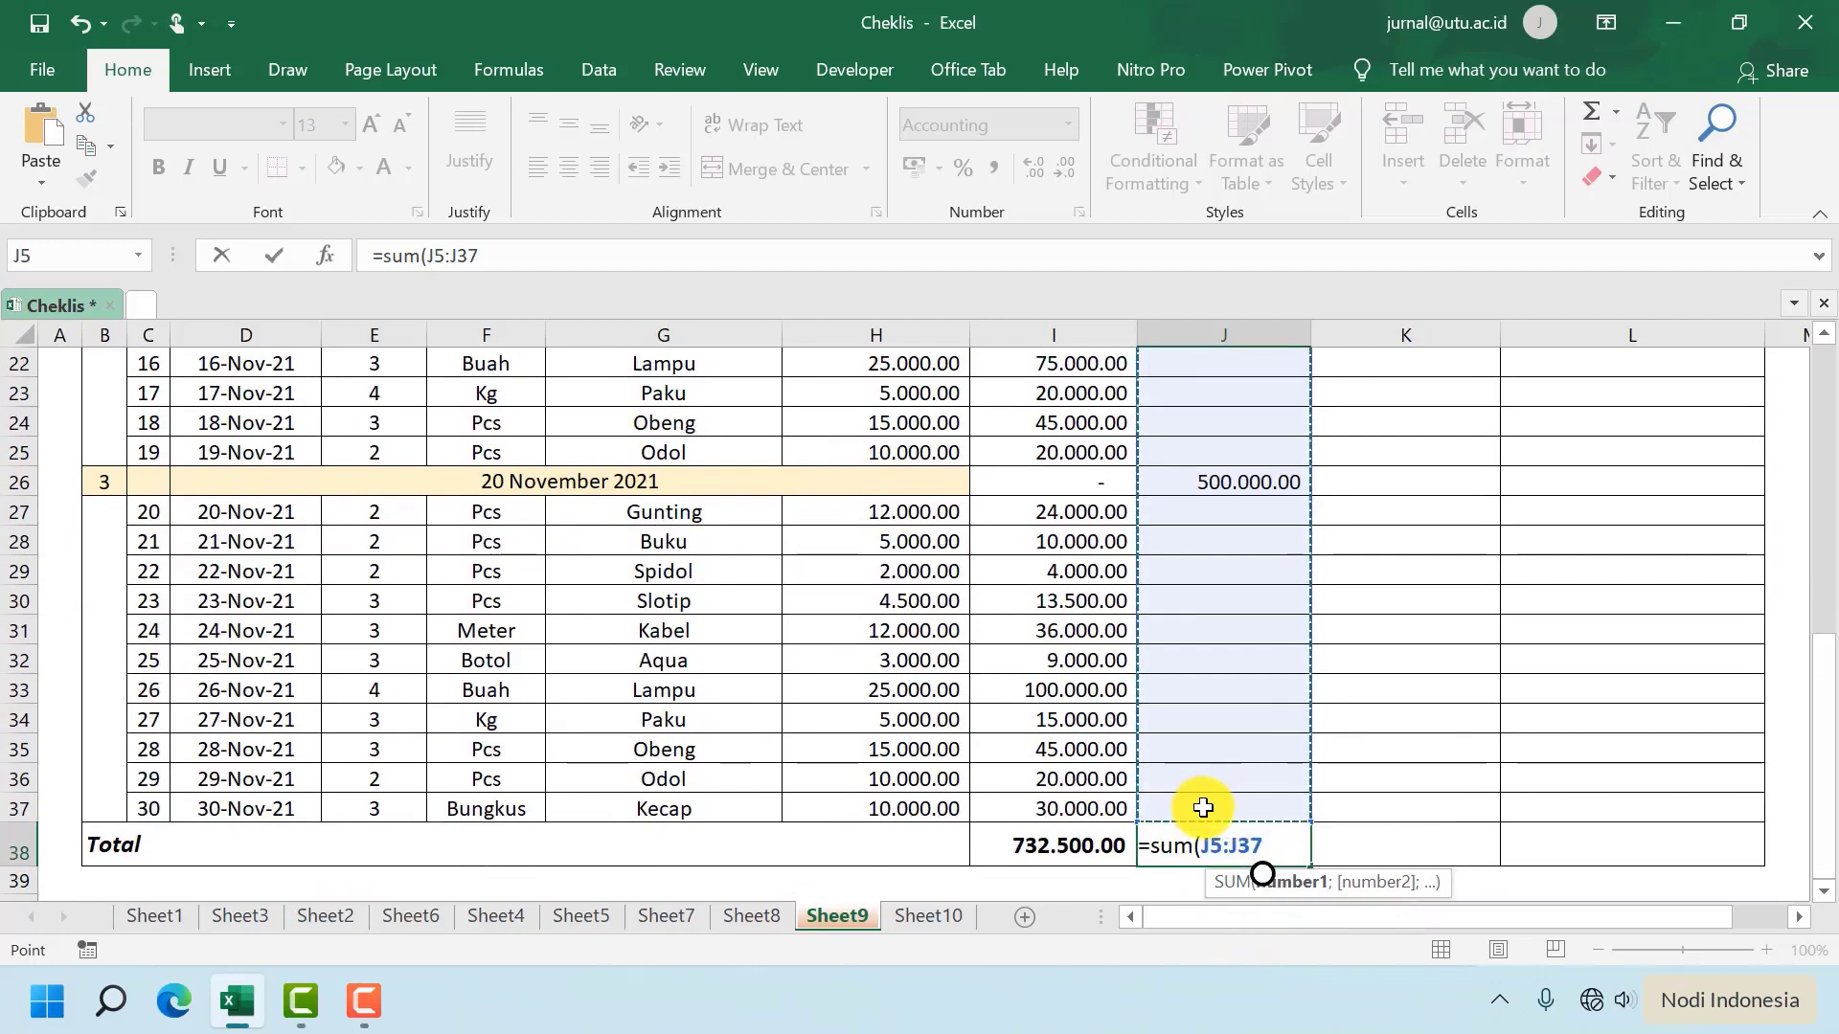
text())
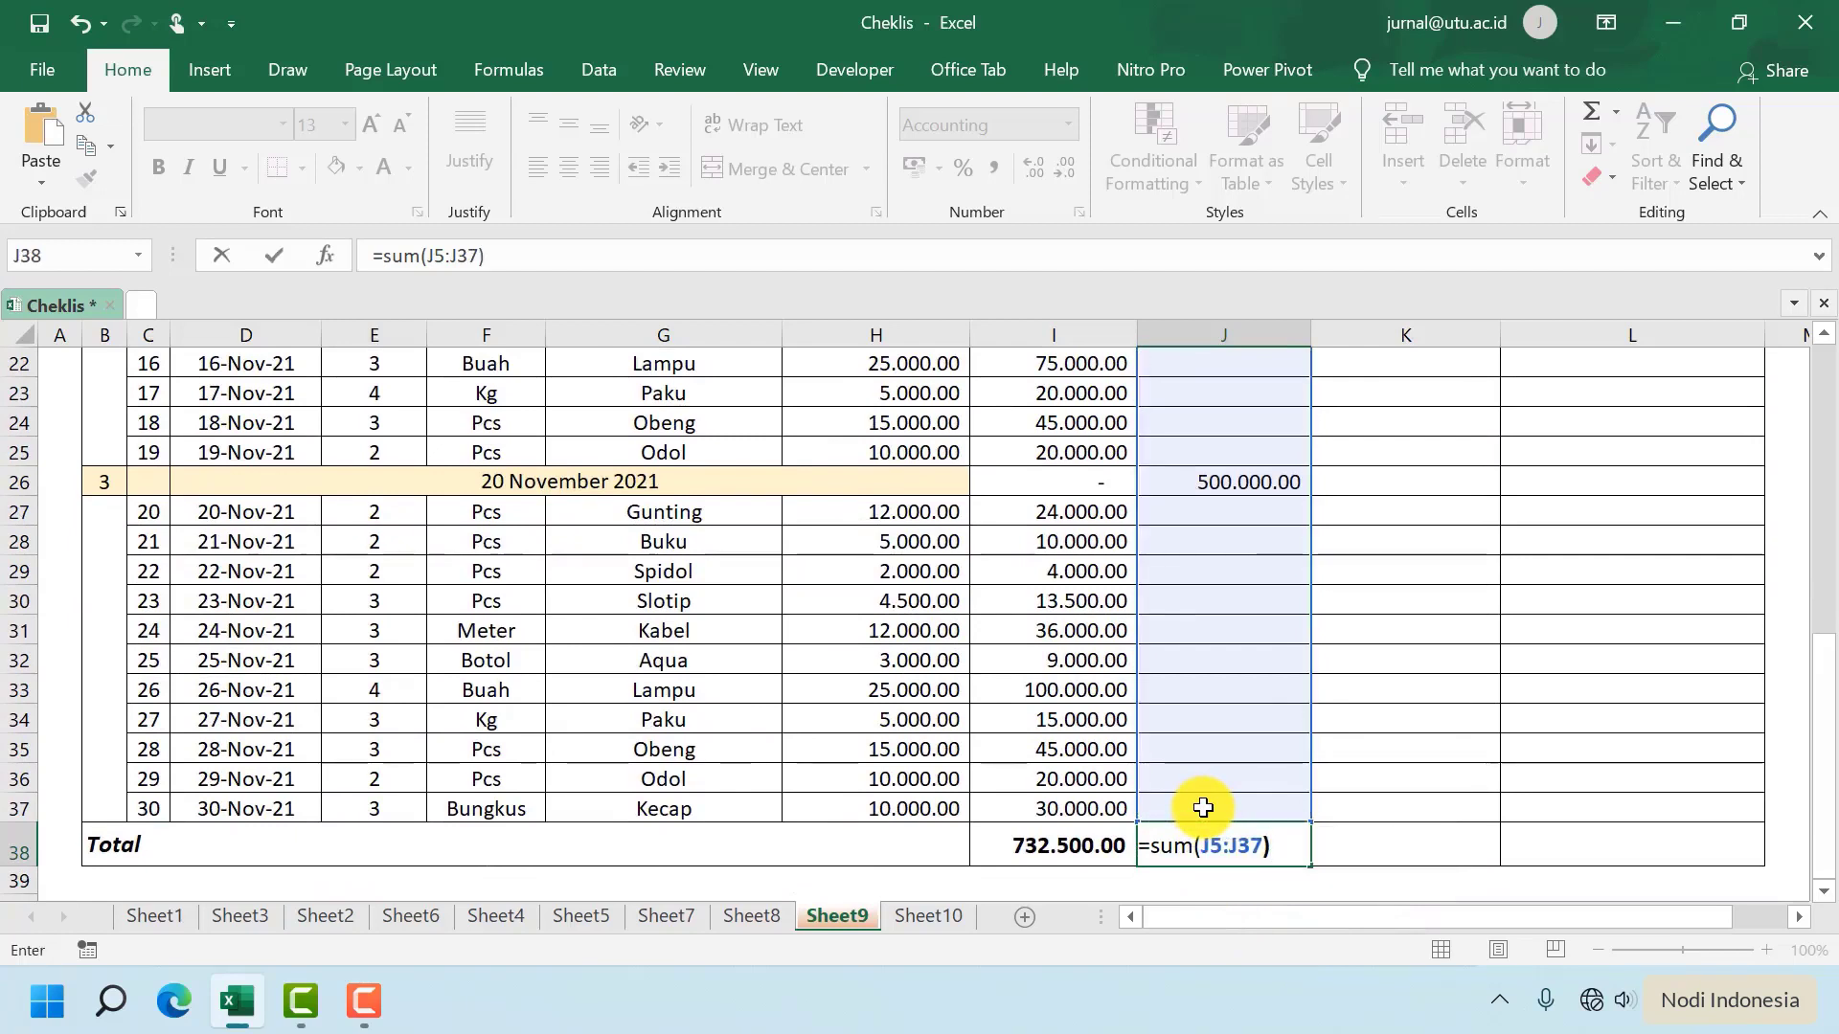
key(Return)
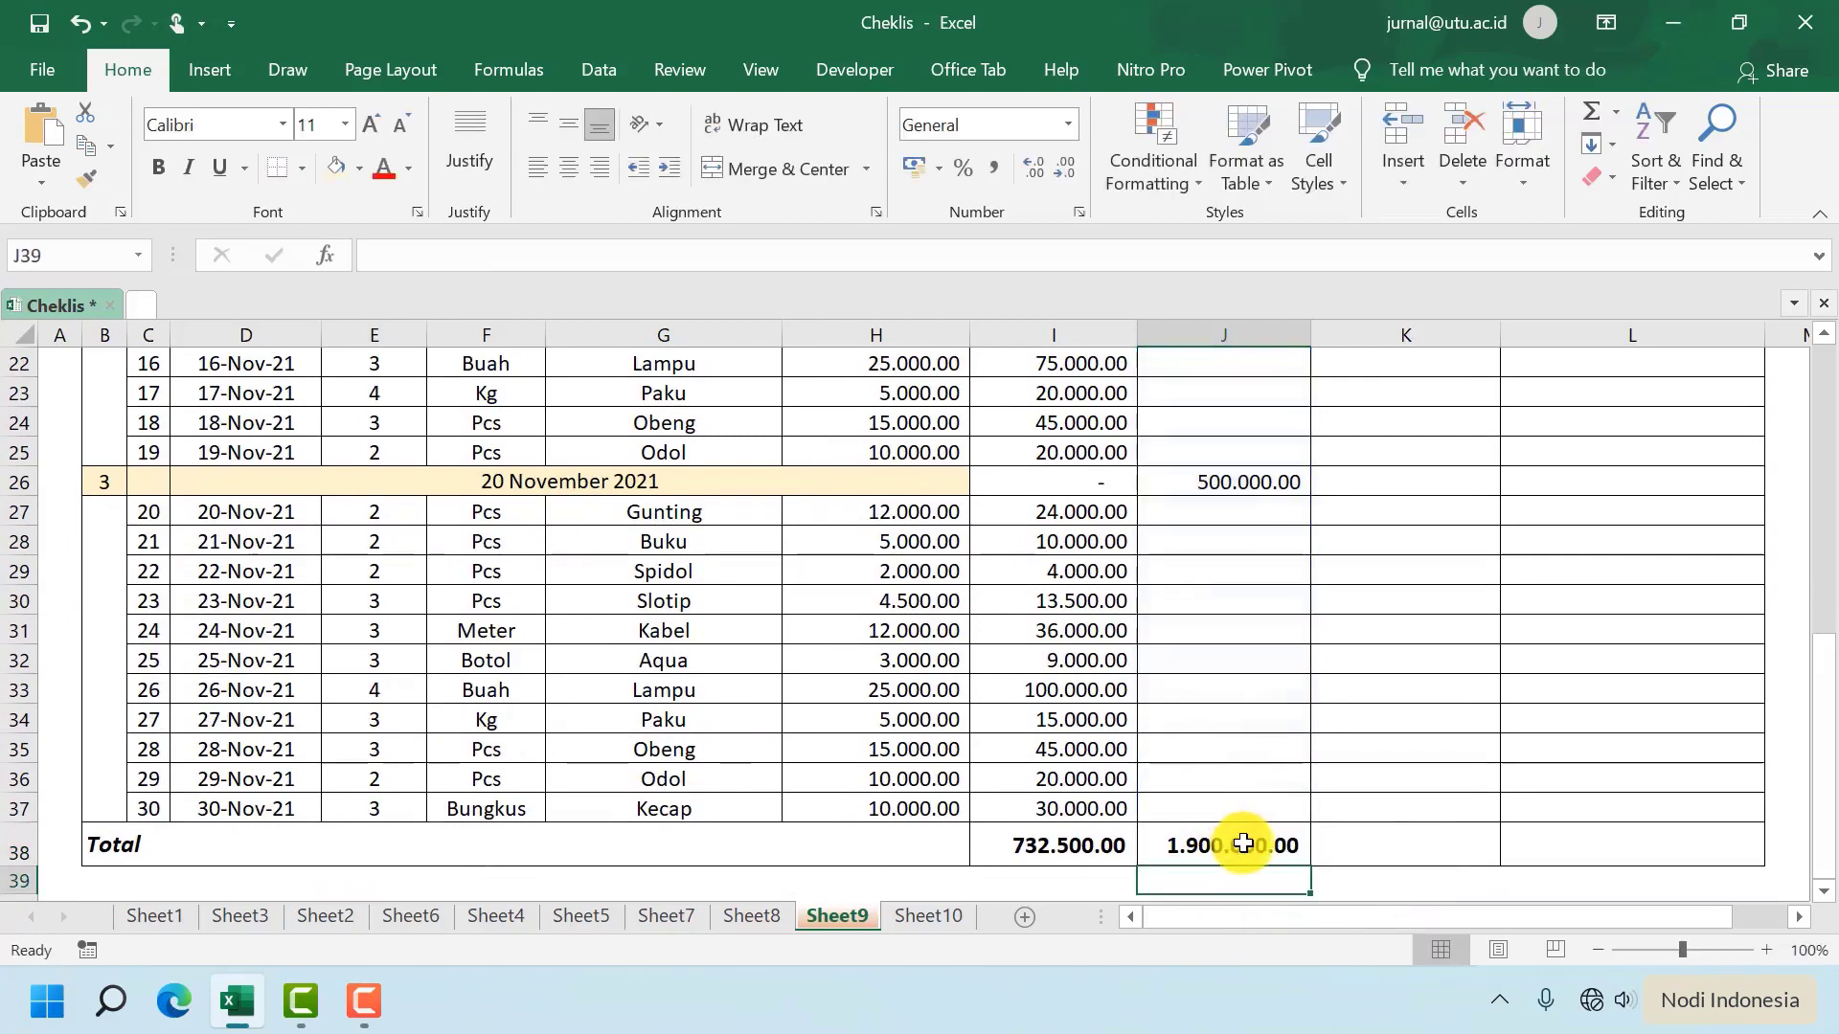
Calculate the overall Saldo in K38 of the Total row as Debit minus Kredit with =J38-I38
scroll(1245, 842, up, 7)
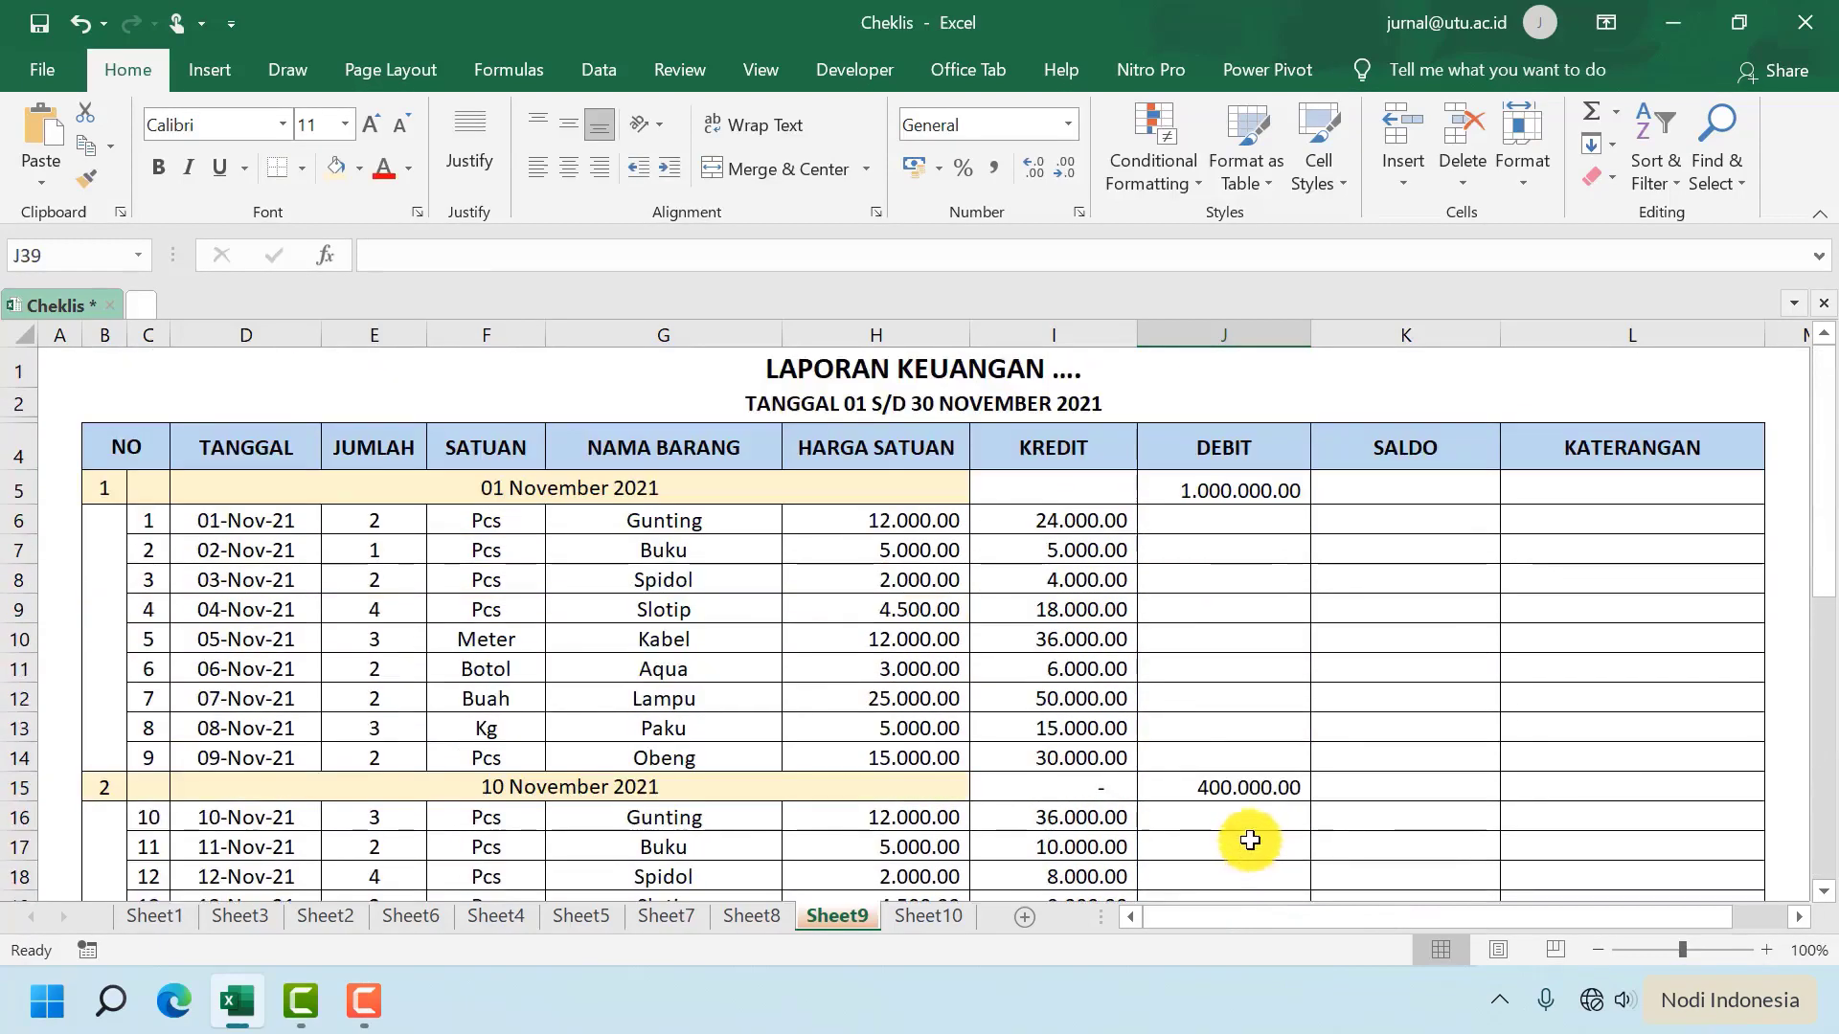
scroll(1250, 823, down, 8)
scroll(1269, 779, down, 1)
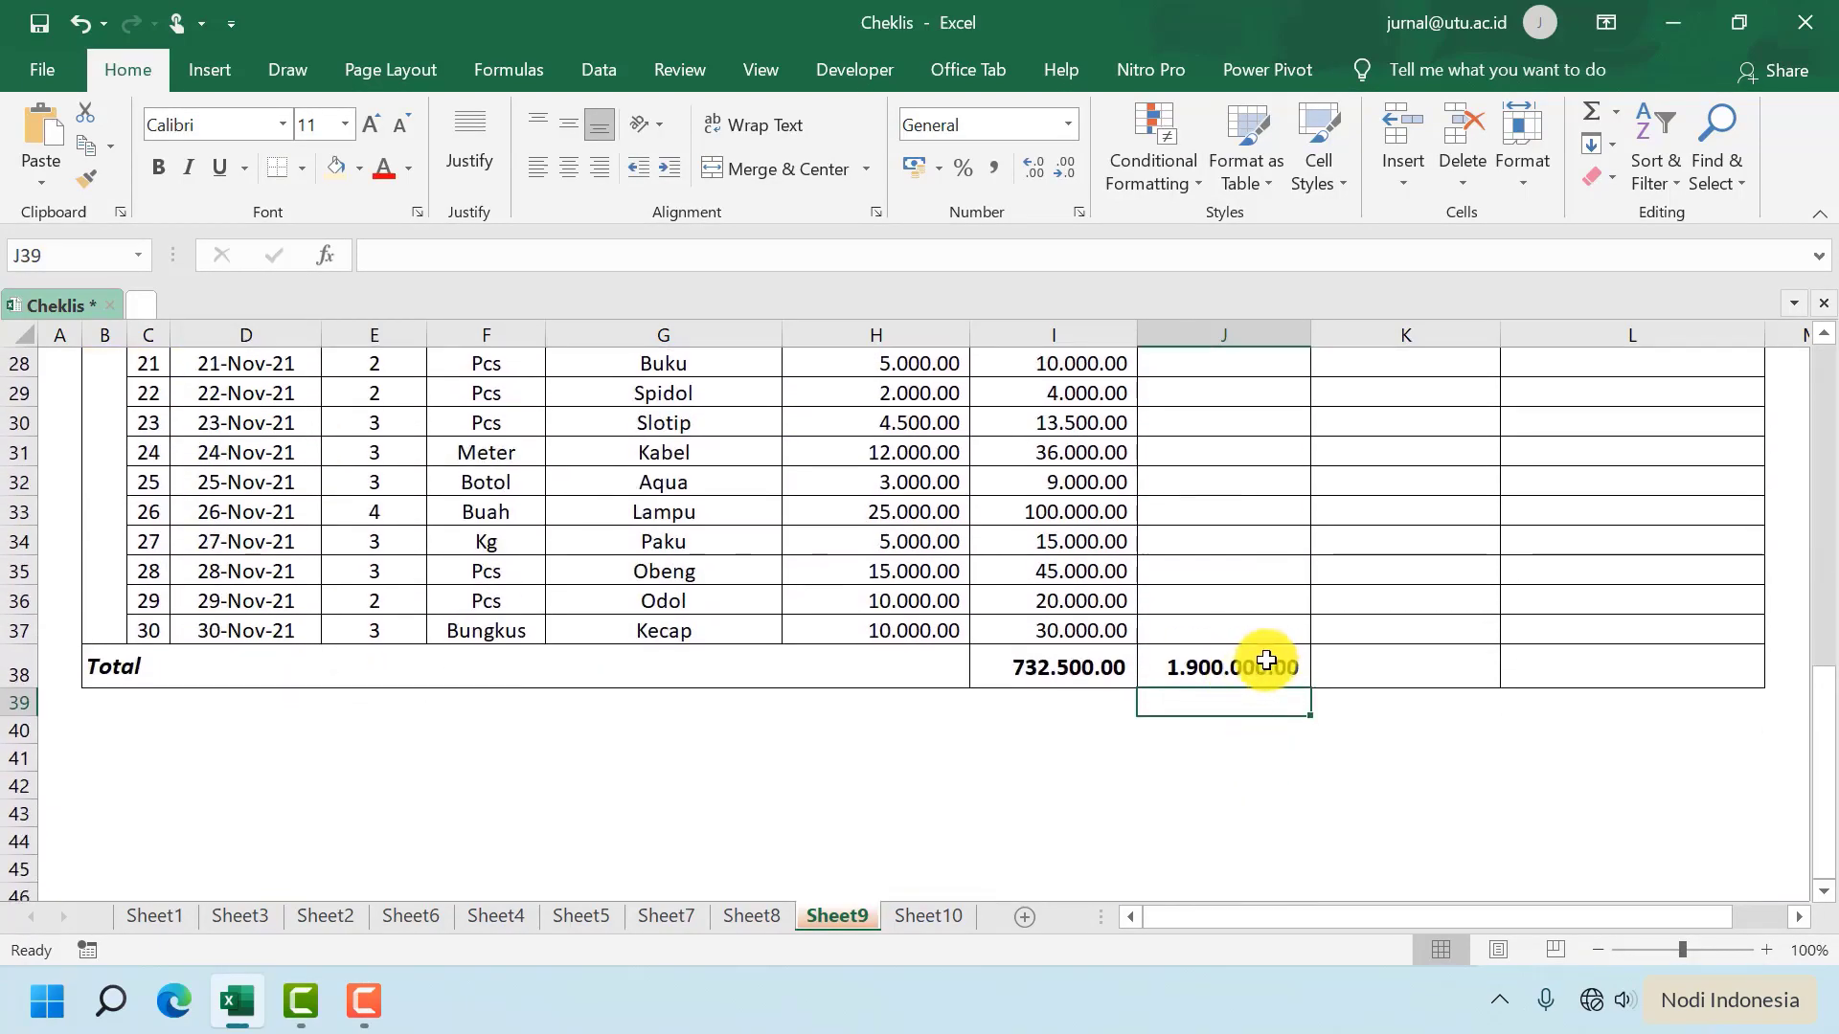
scroll(1399, 665, up, 9)
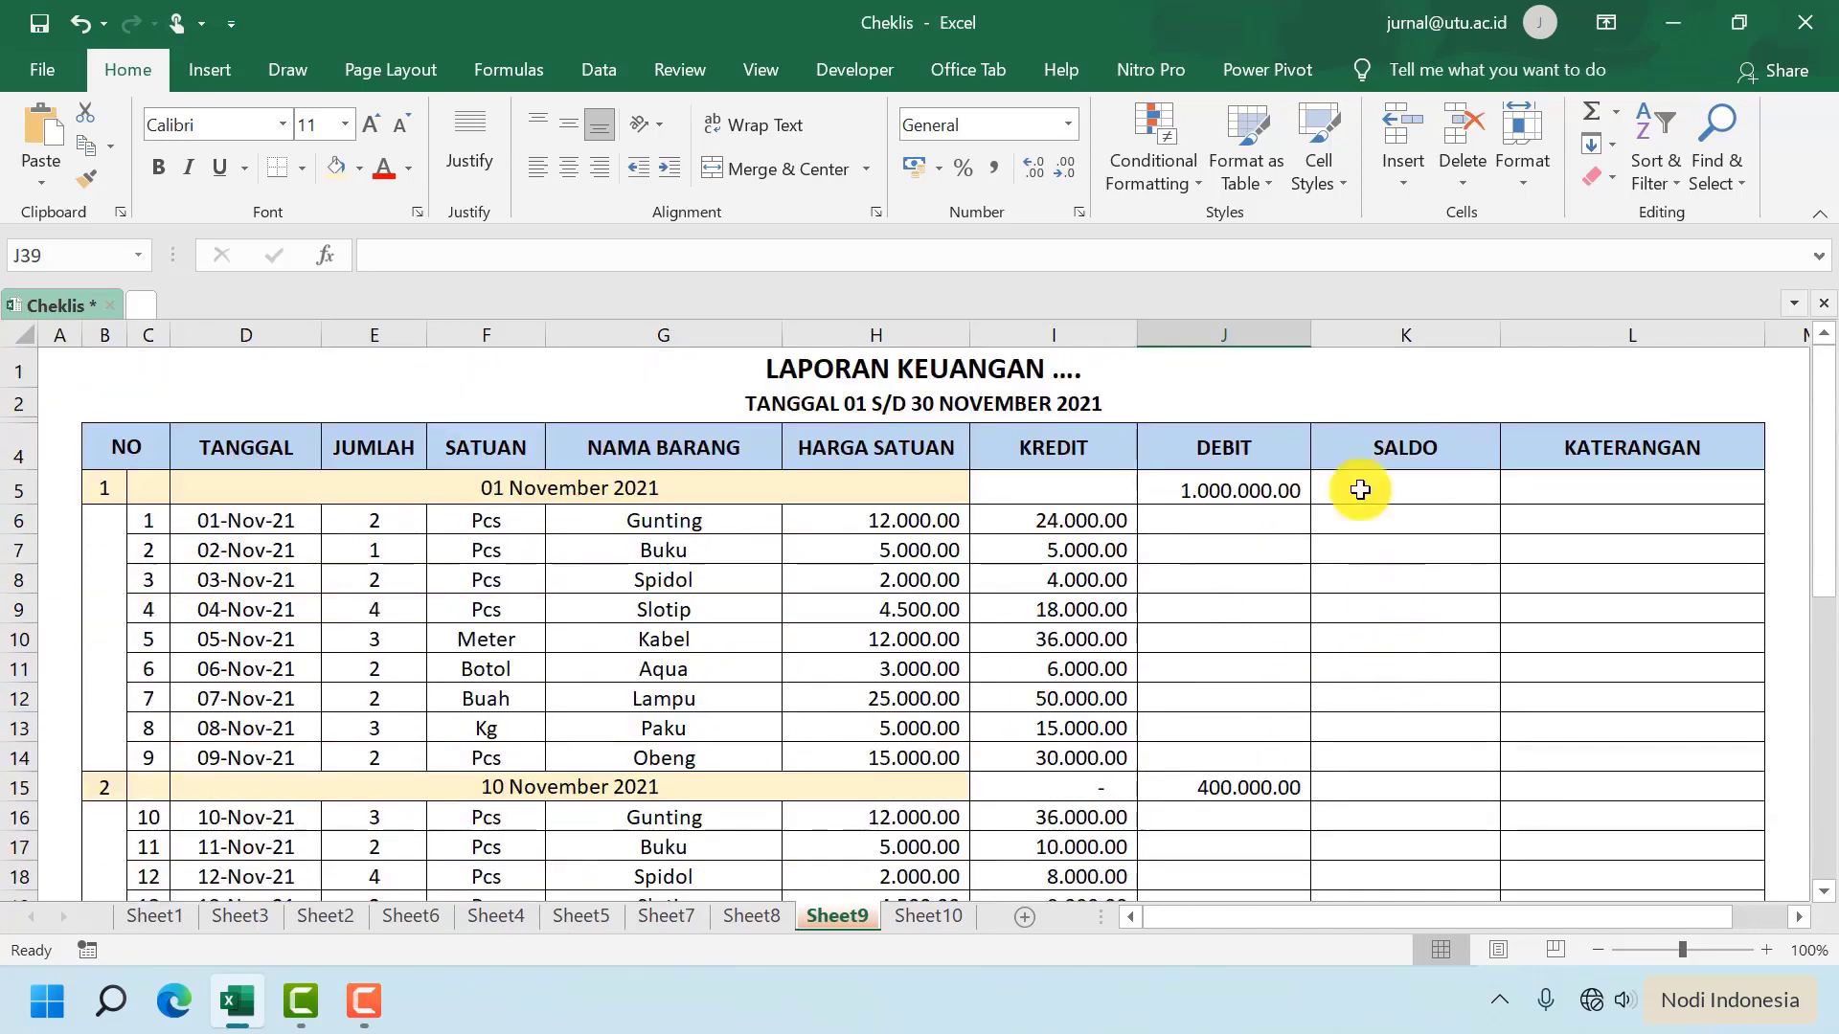
click(1416, 444)
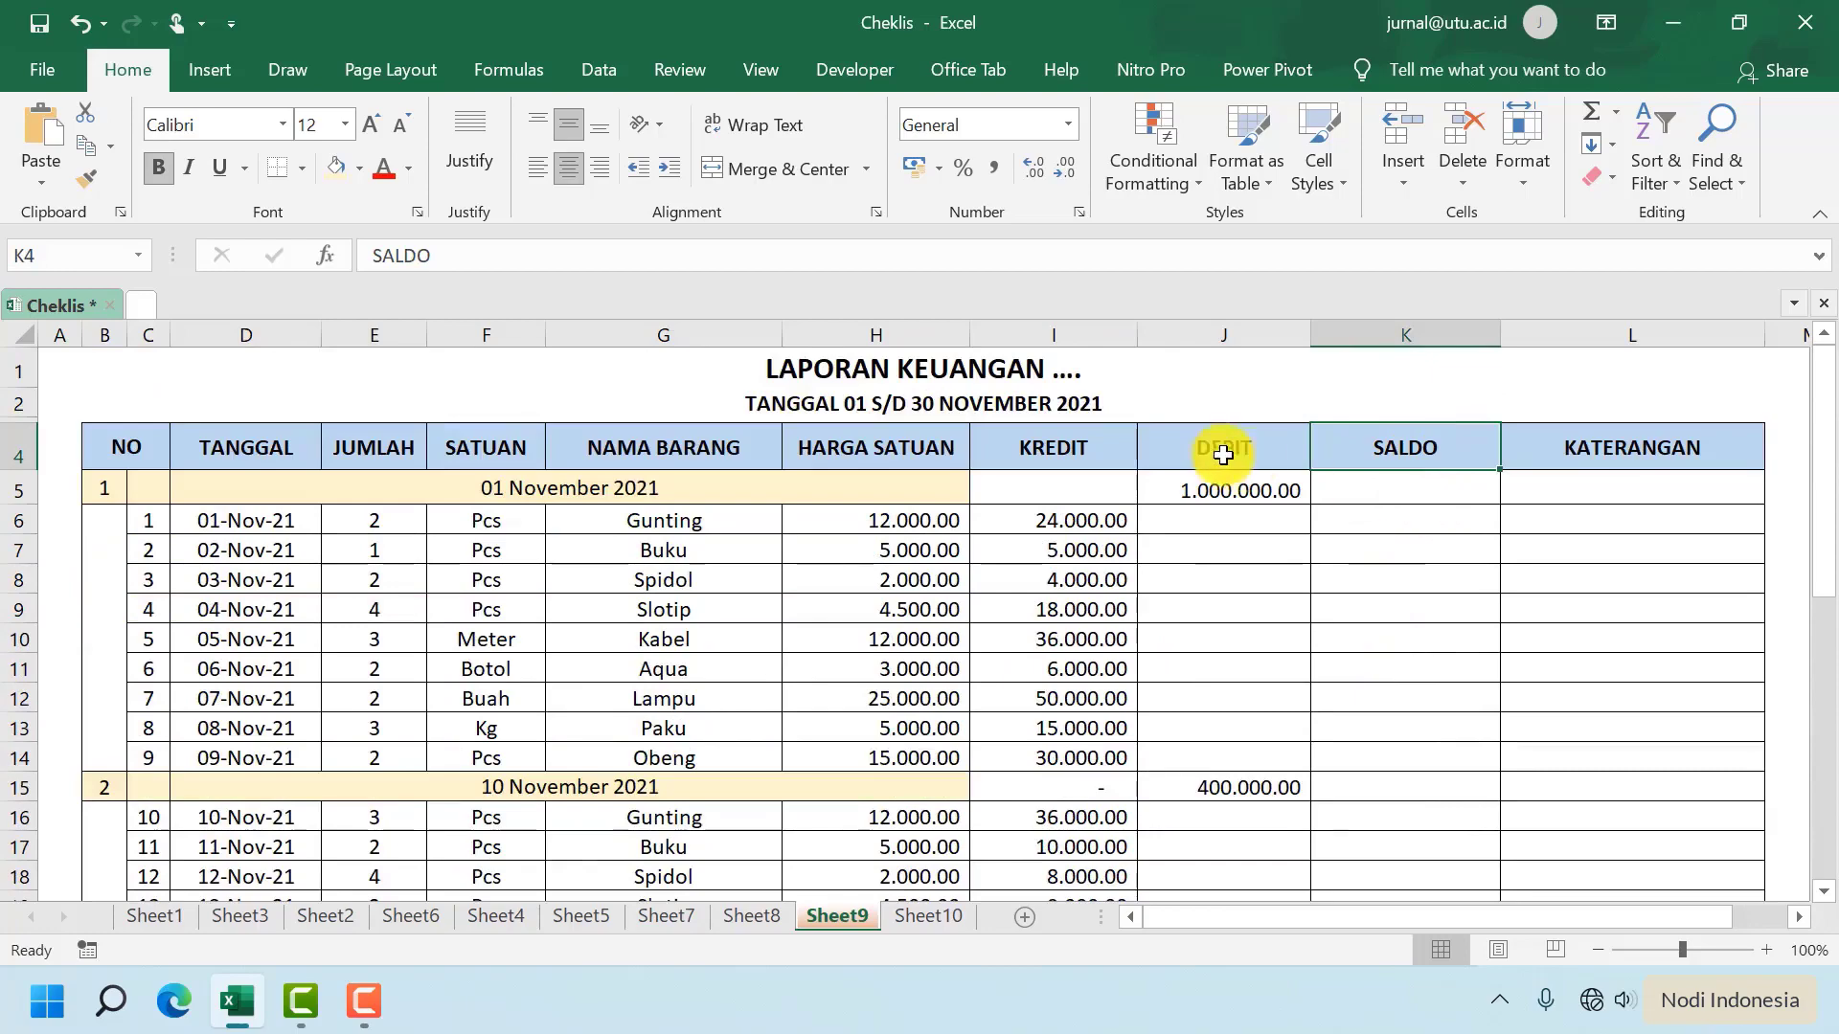
click(1420, 488)
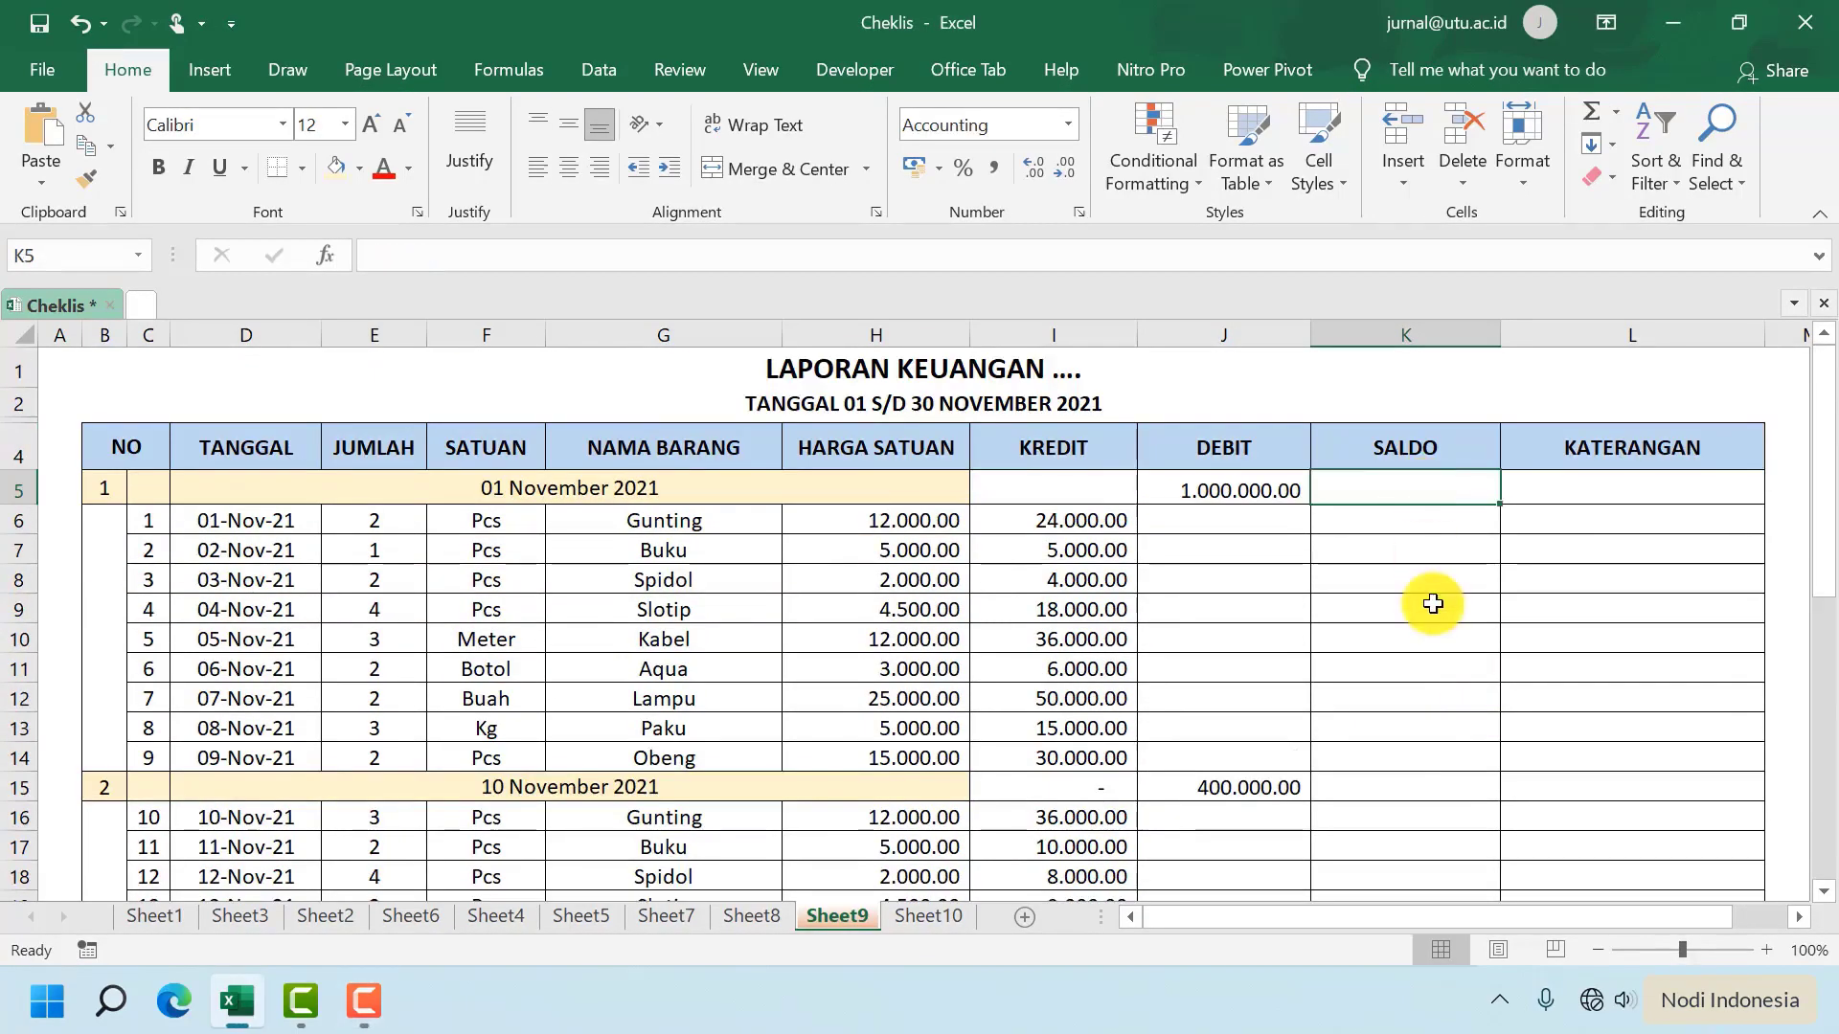
scroll(1428, 613, down, 9)
click(1420, 673)
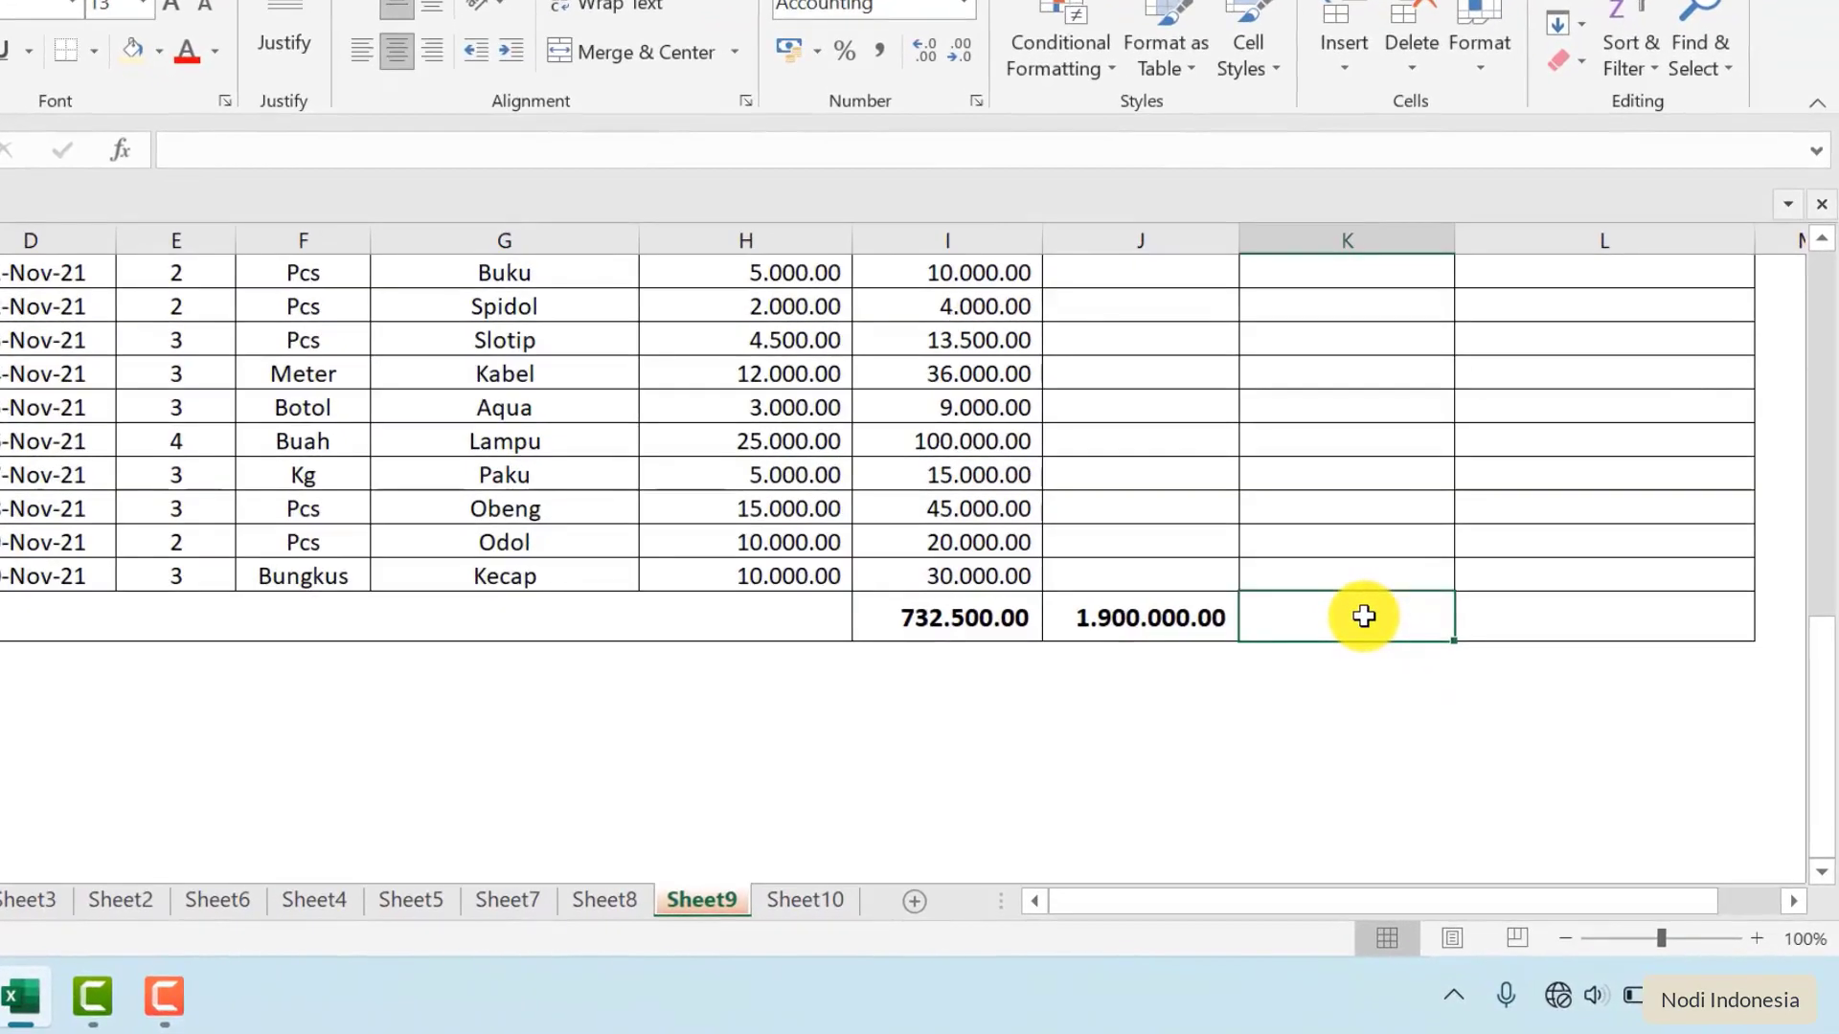
text(=)
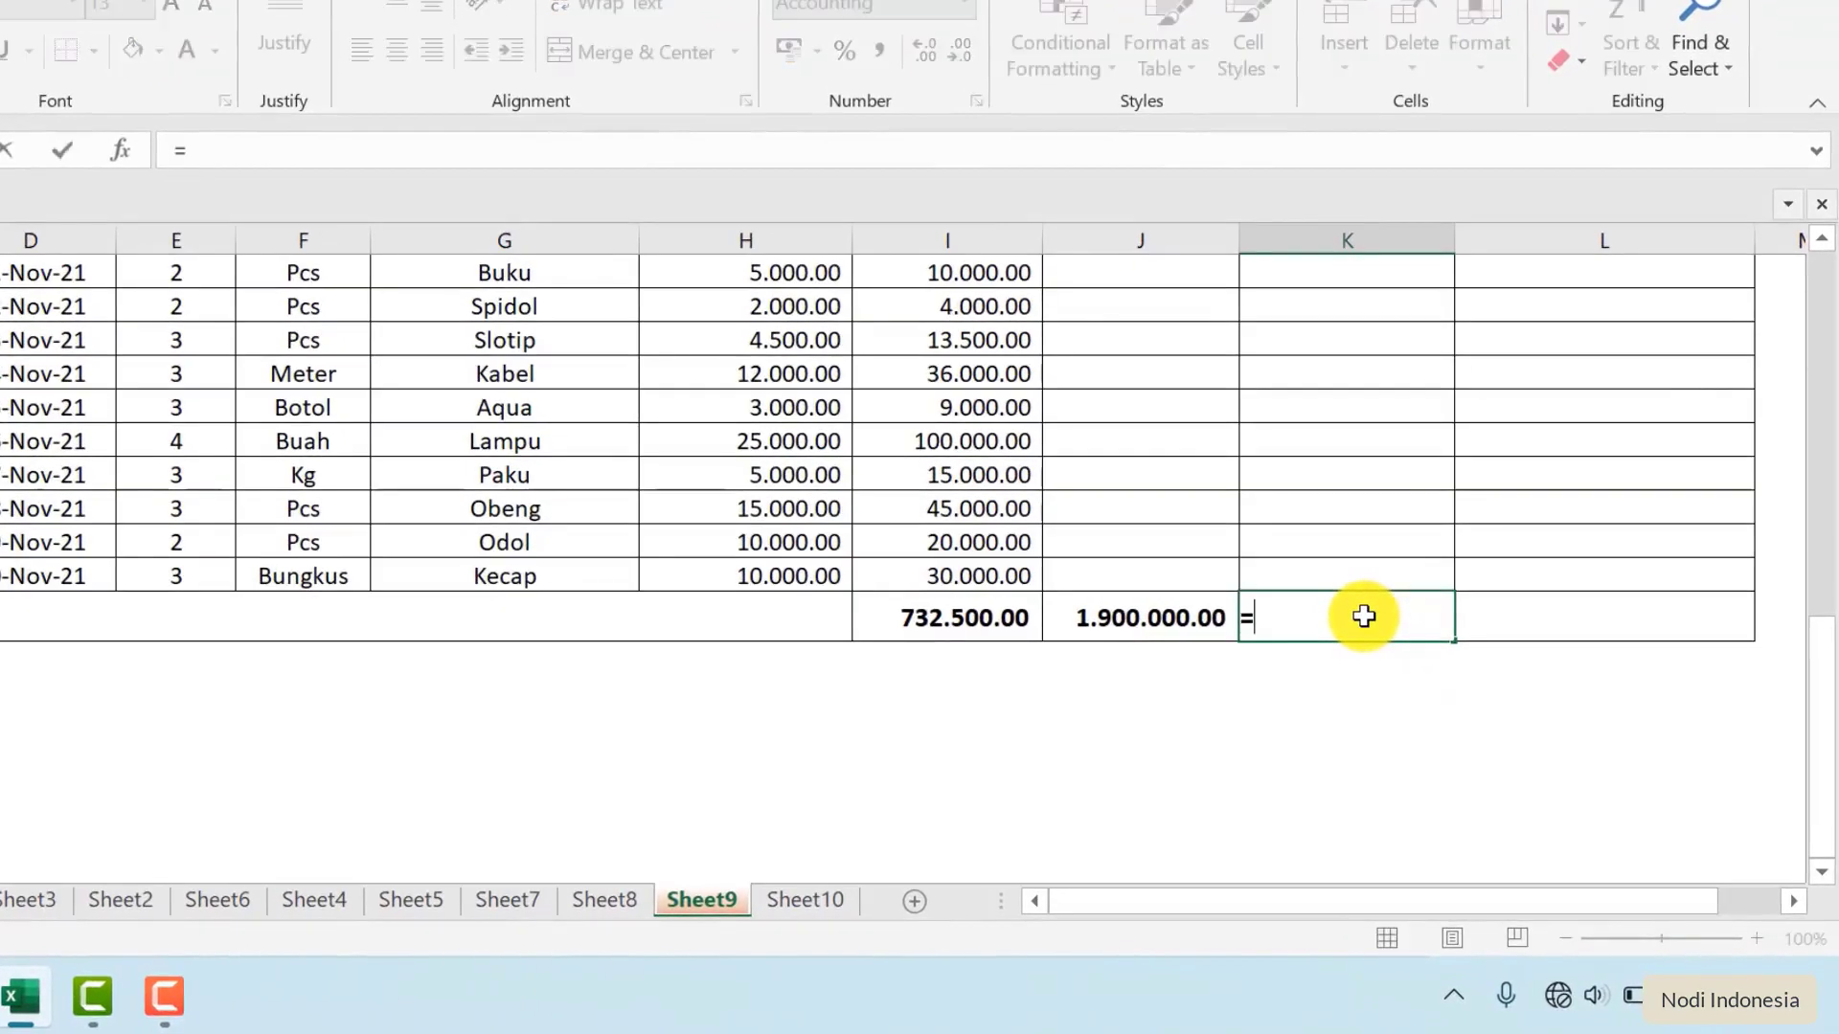
click(1180, 617)
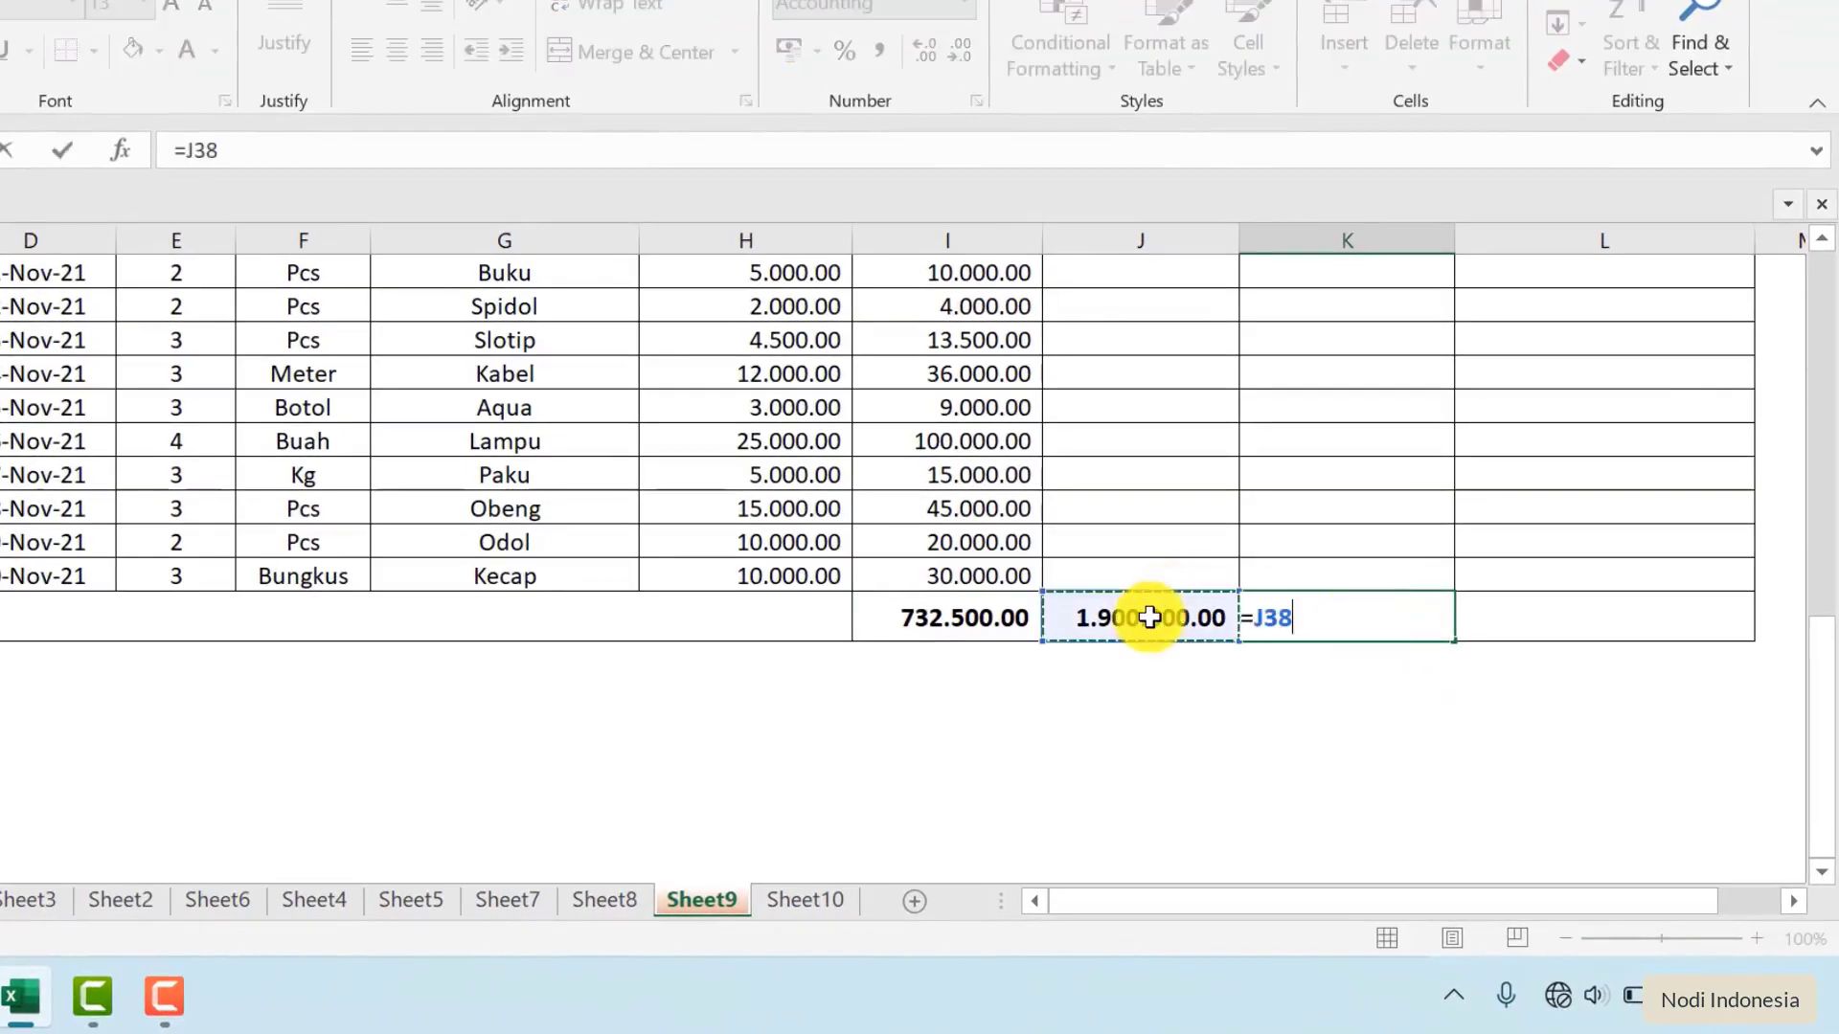
text(-)
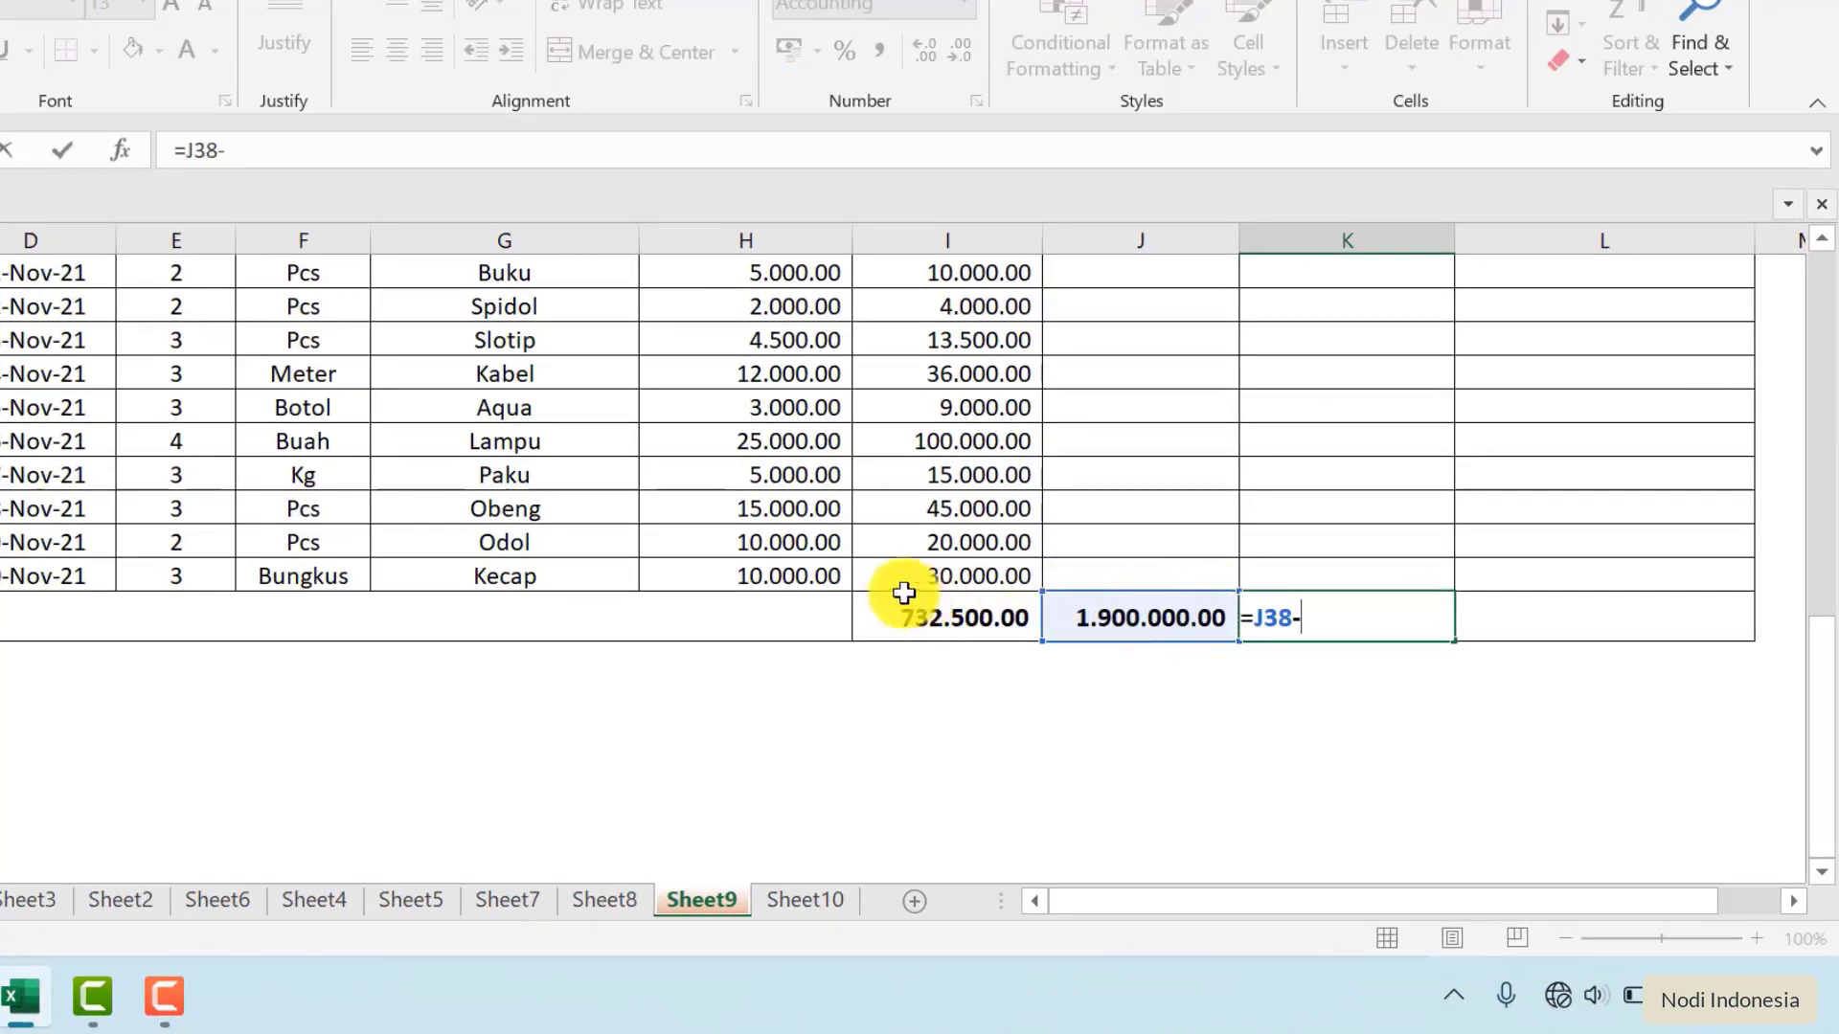
click(966, 610)
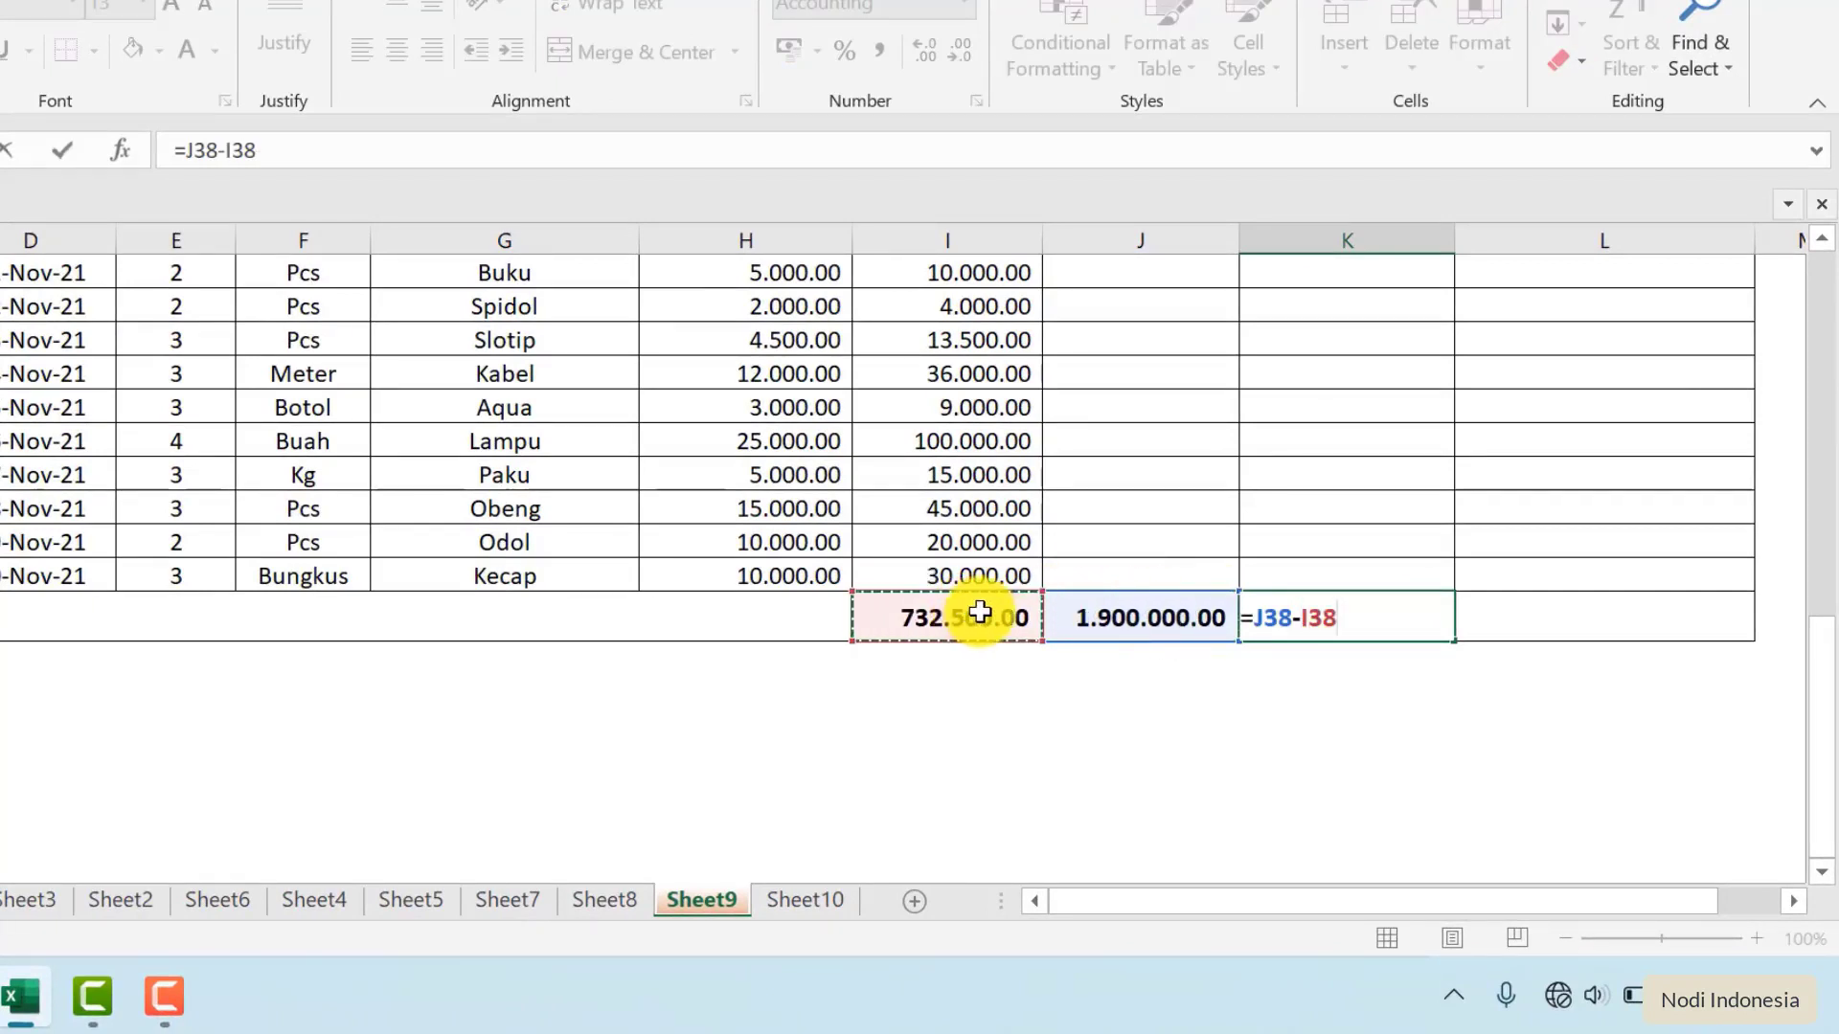
key(Return)
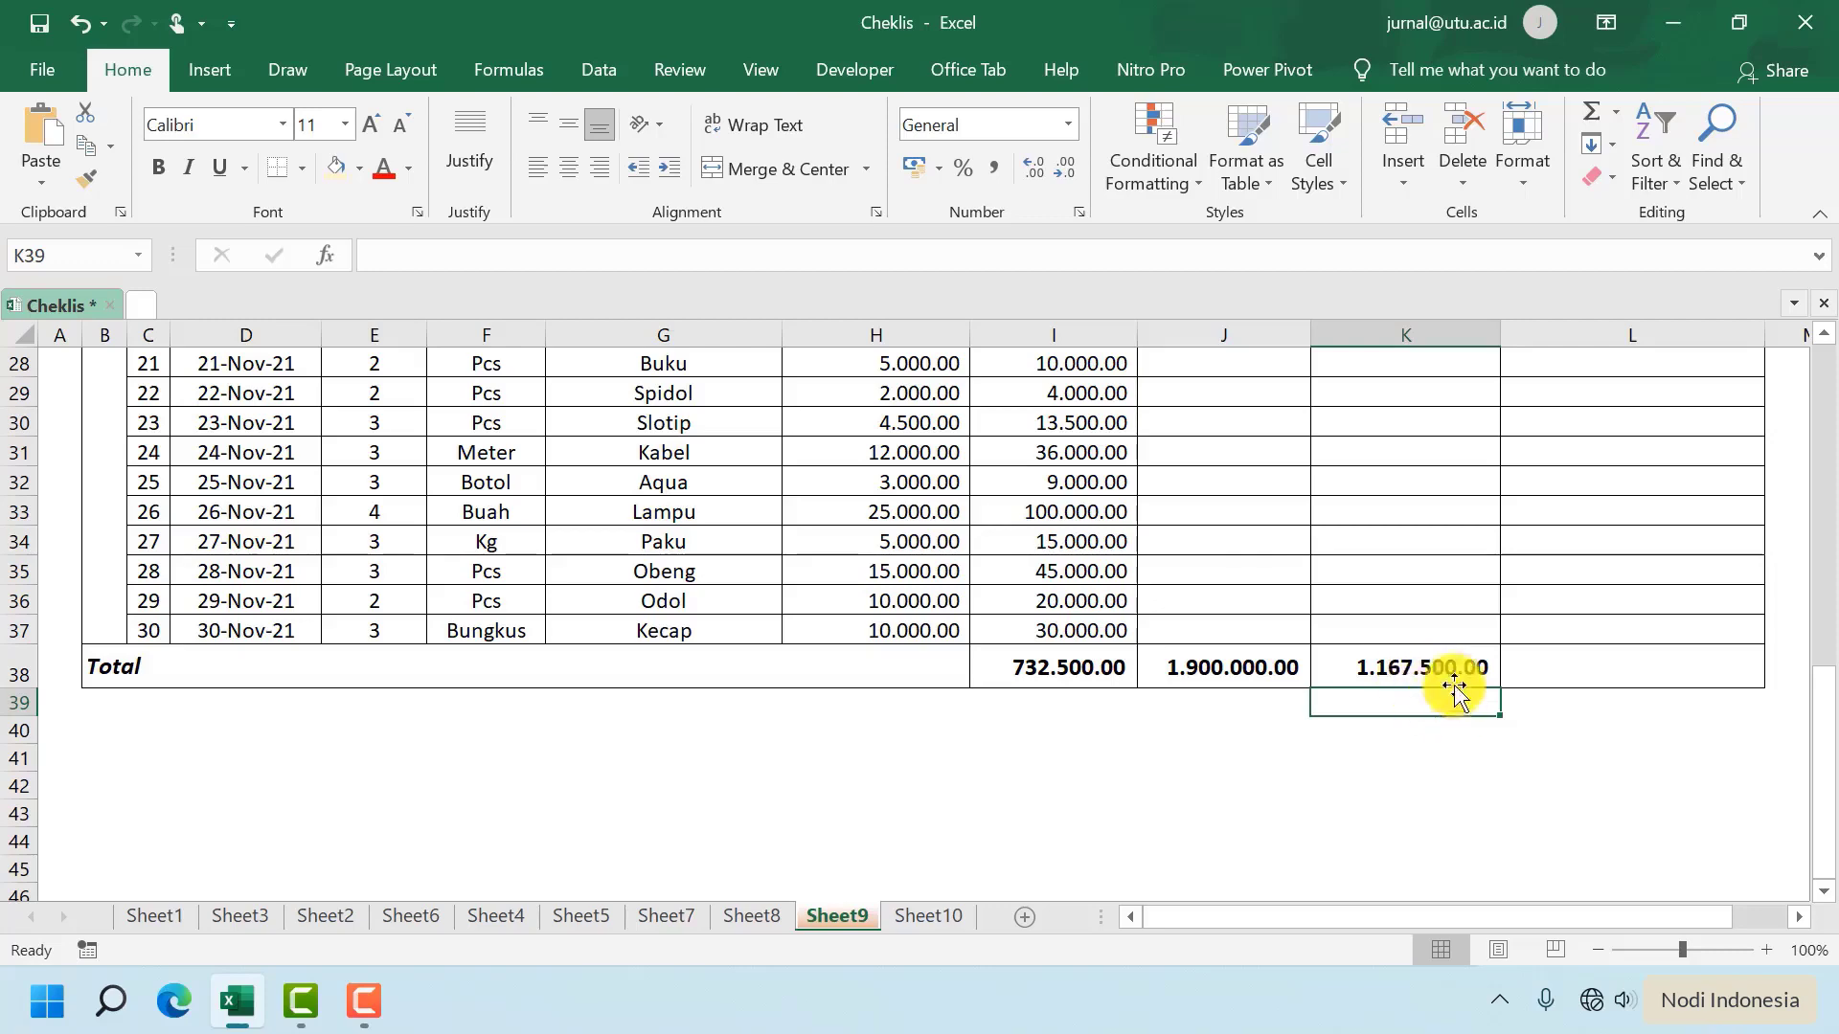
Set the opening Saldo in K5 of the 01 November 2021 heading row to the Debit amount with =J5
scroll(1379, 670, up, 1)
scroll(1379, 670, up, 8)
click(1409, 490)
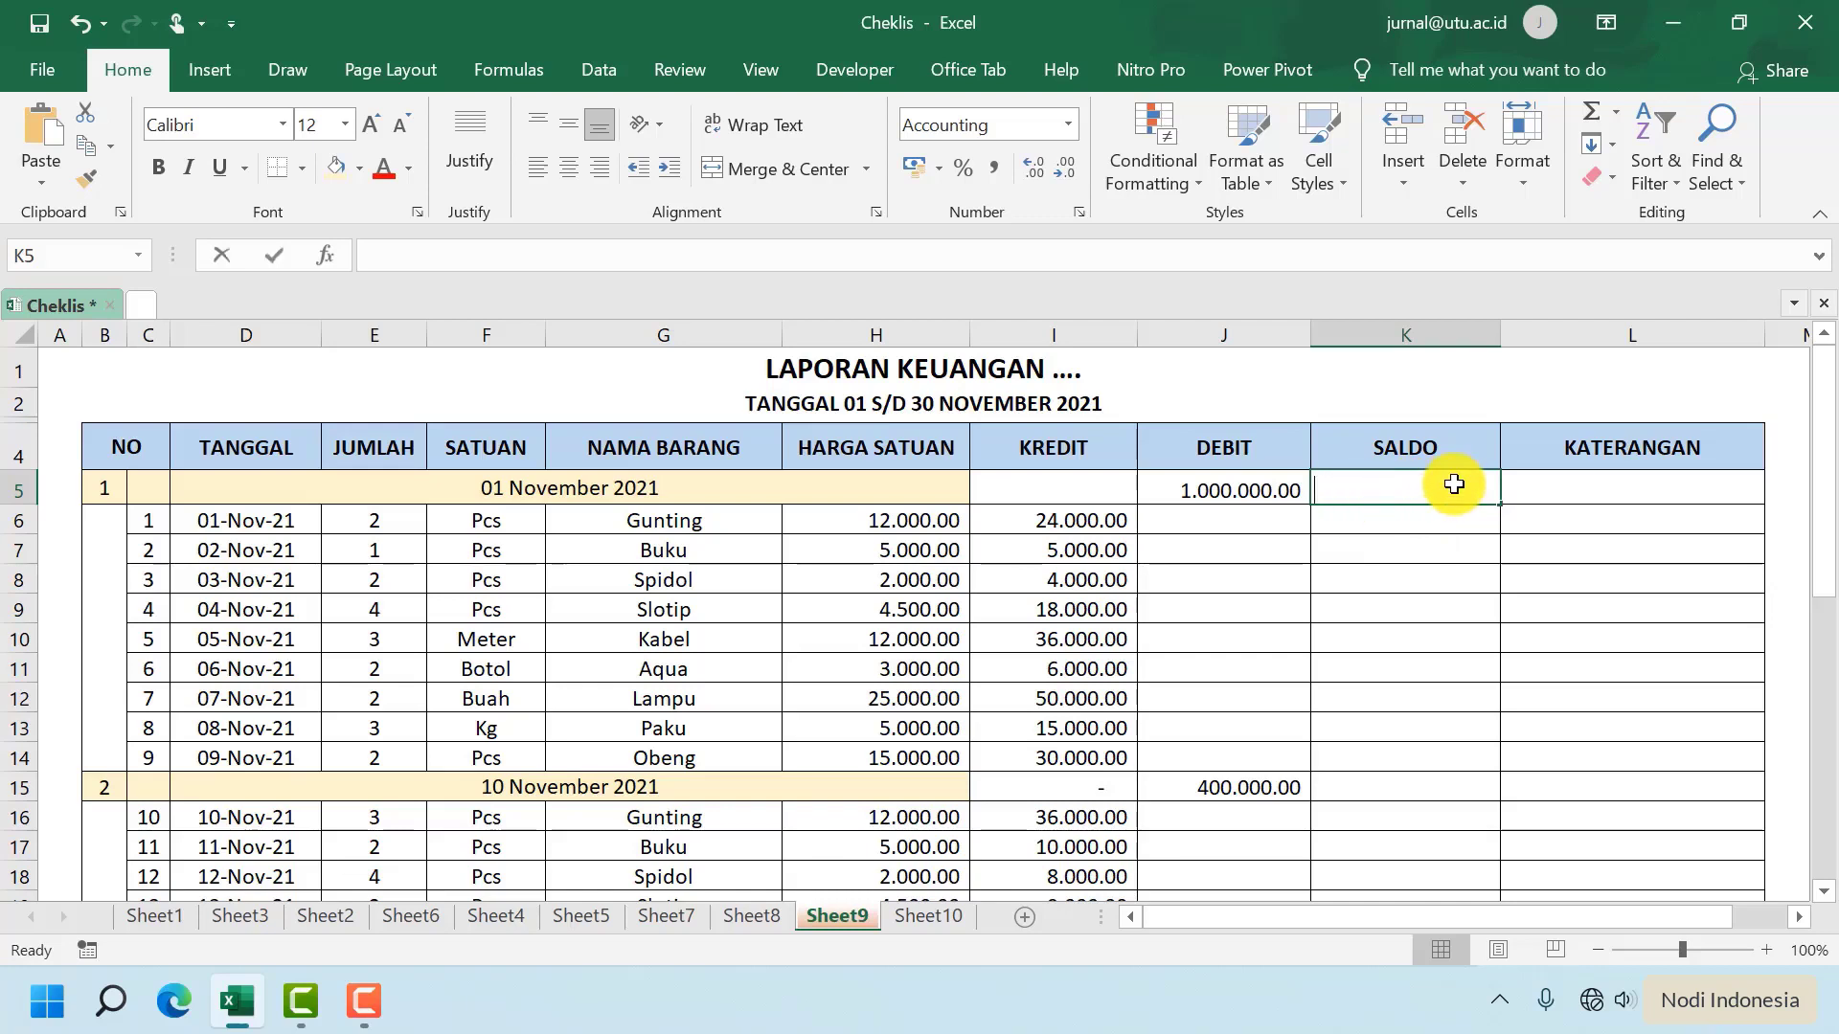
text(=)
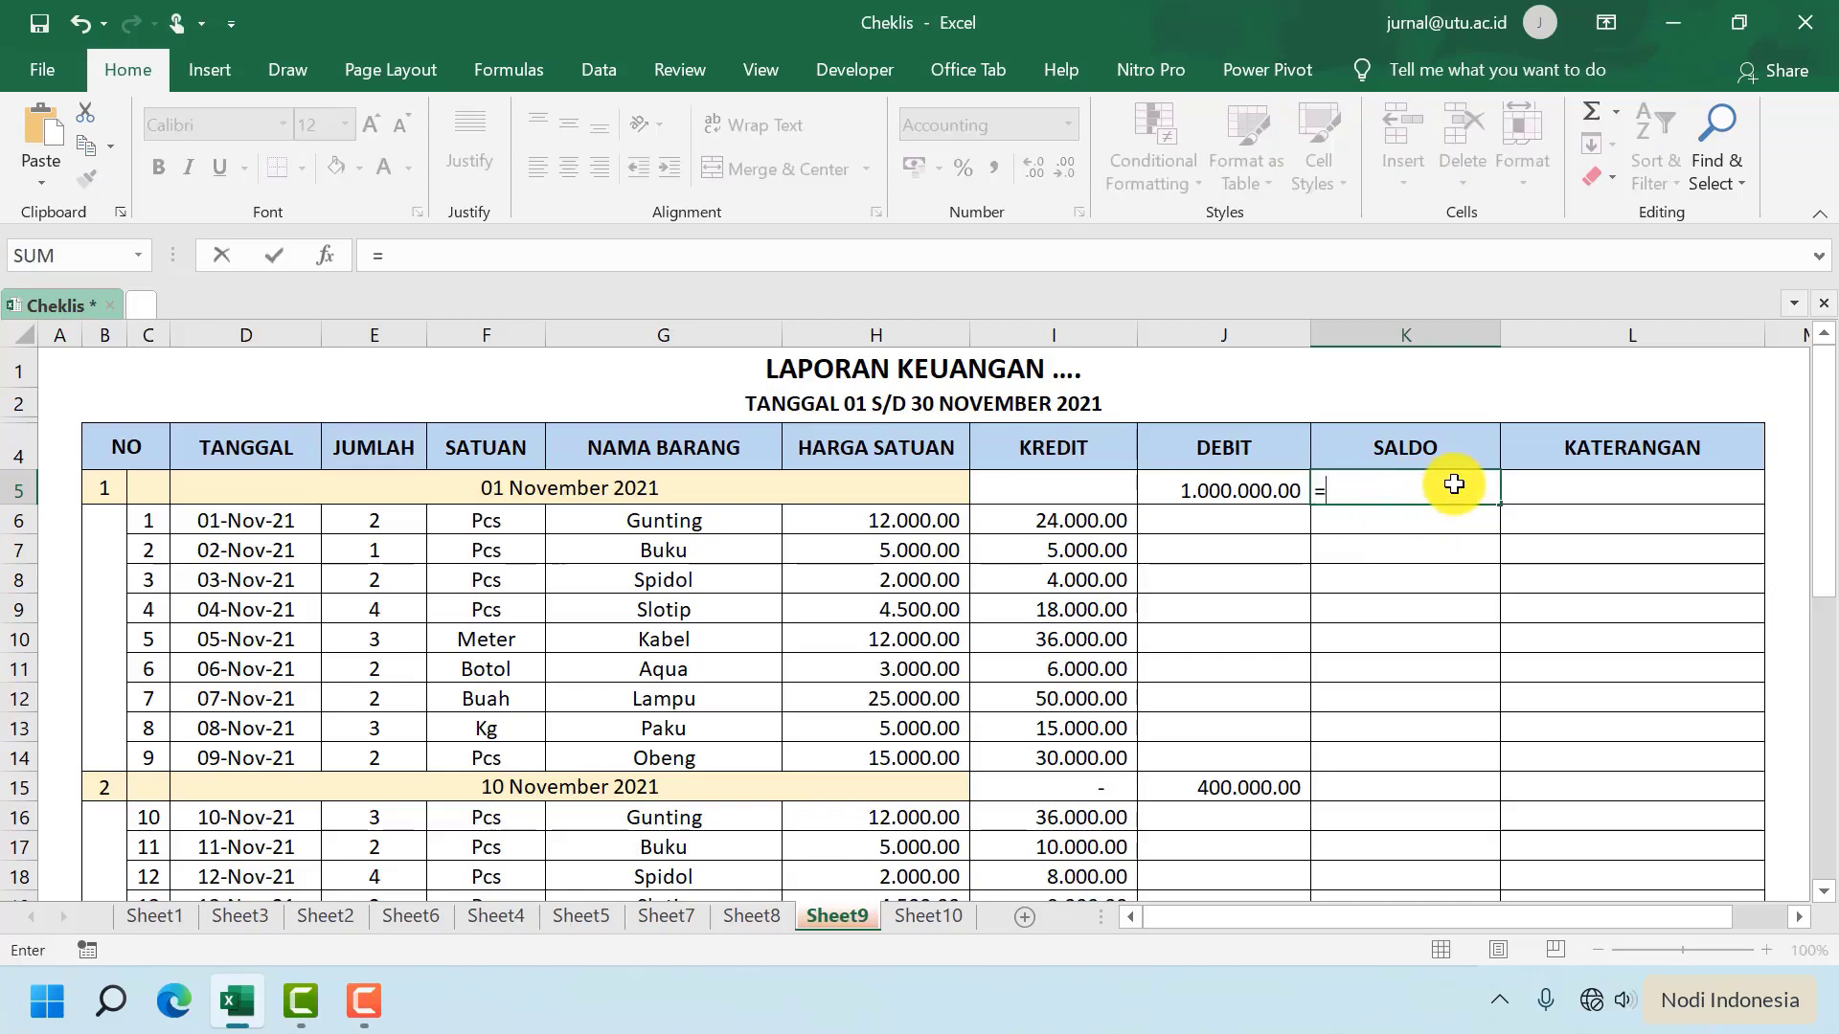
click(1247, 491)
key(Return)
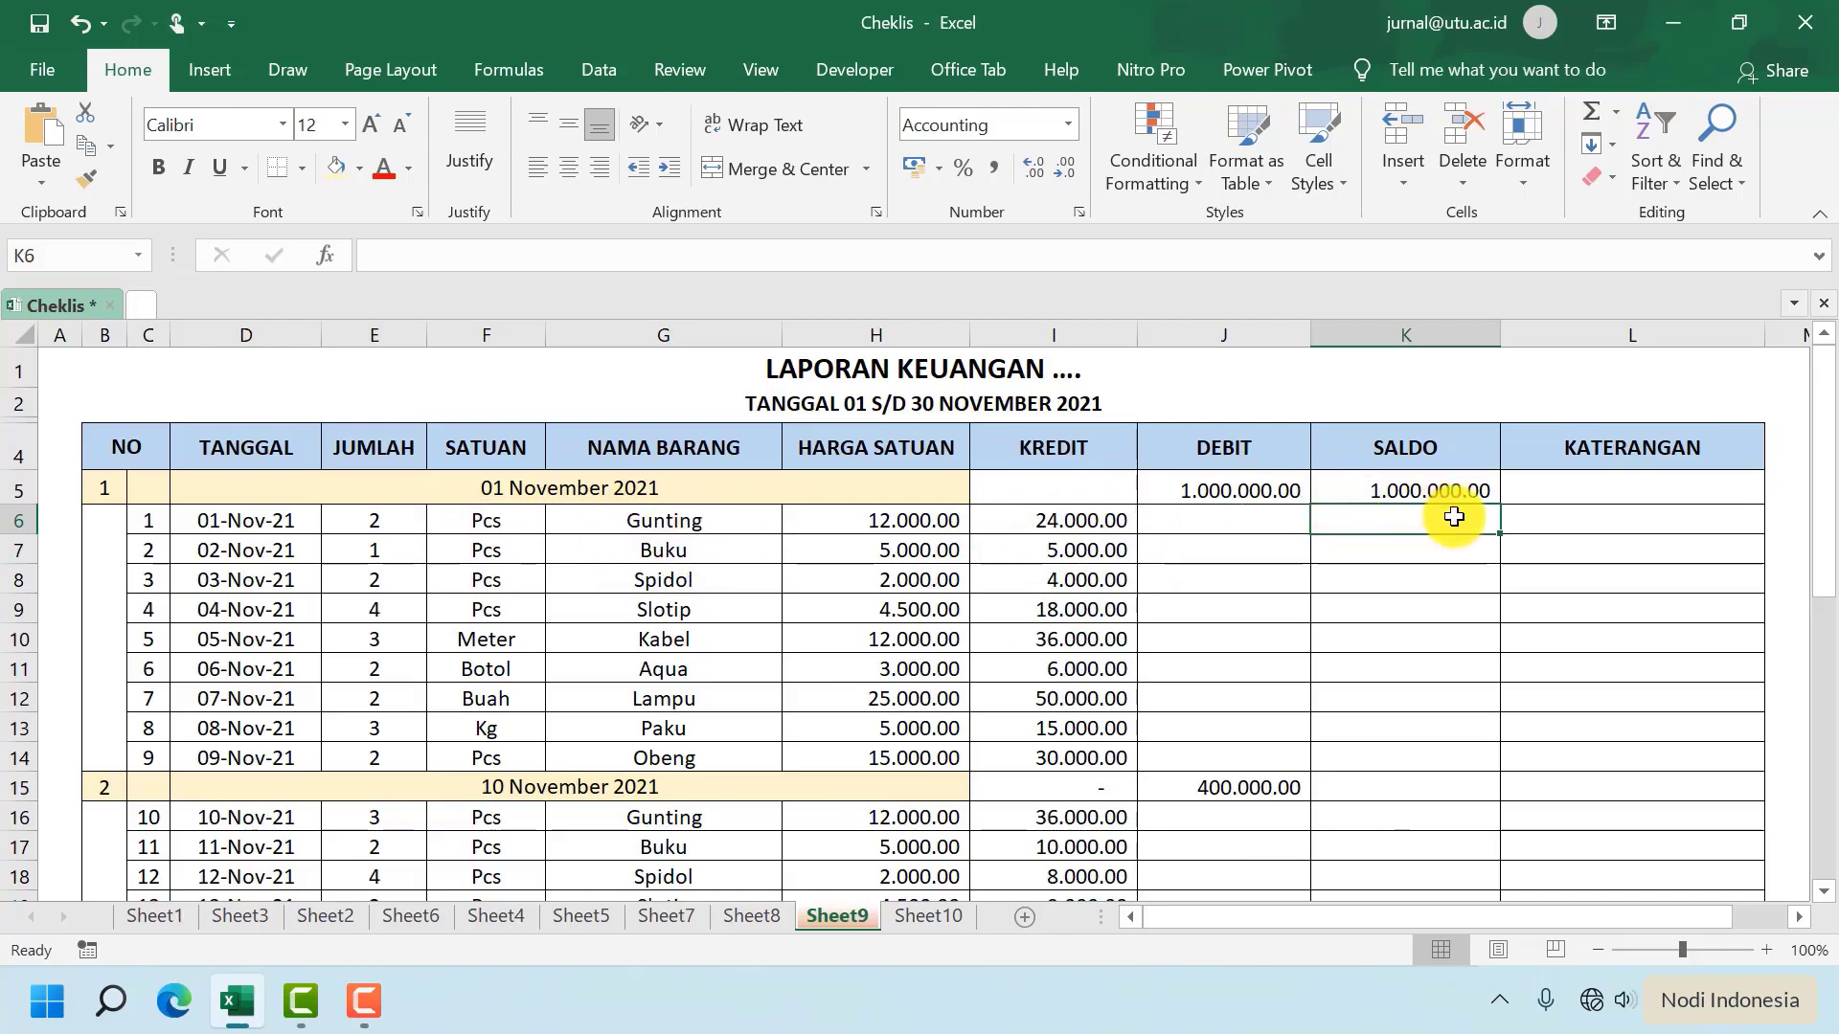
Calculate the running Saldo in K6 with =K5-I6+J6 and fill the formula down through K37
text(=)
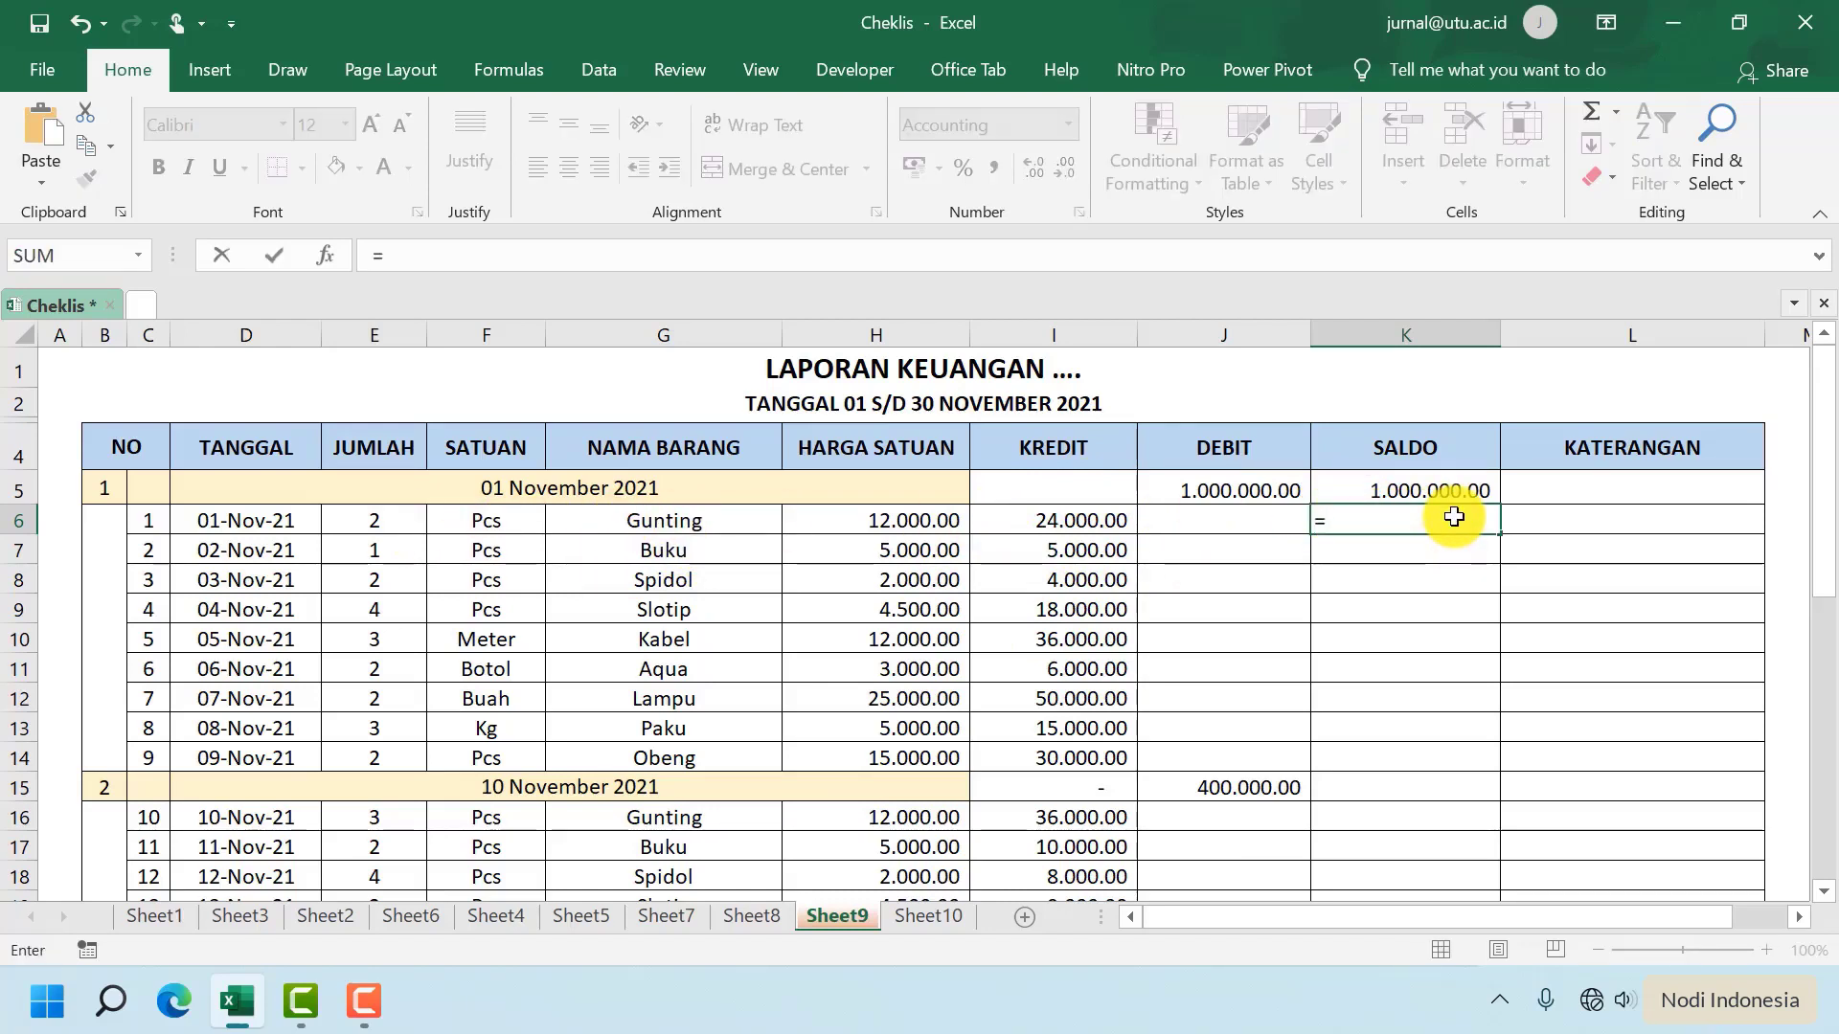
click(1387, 485)
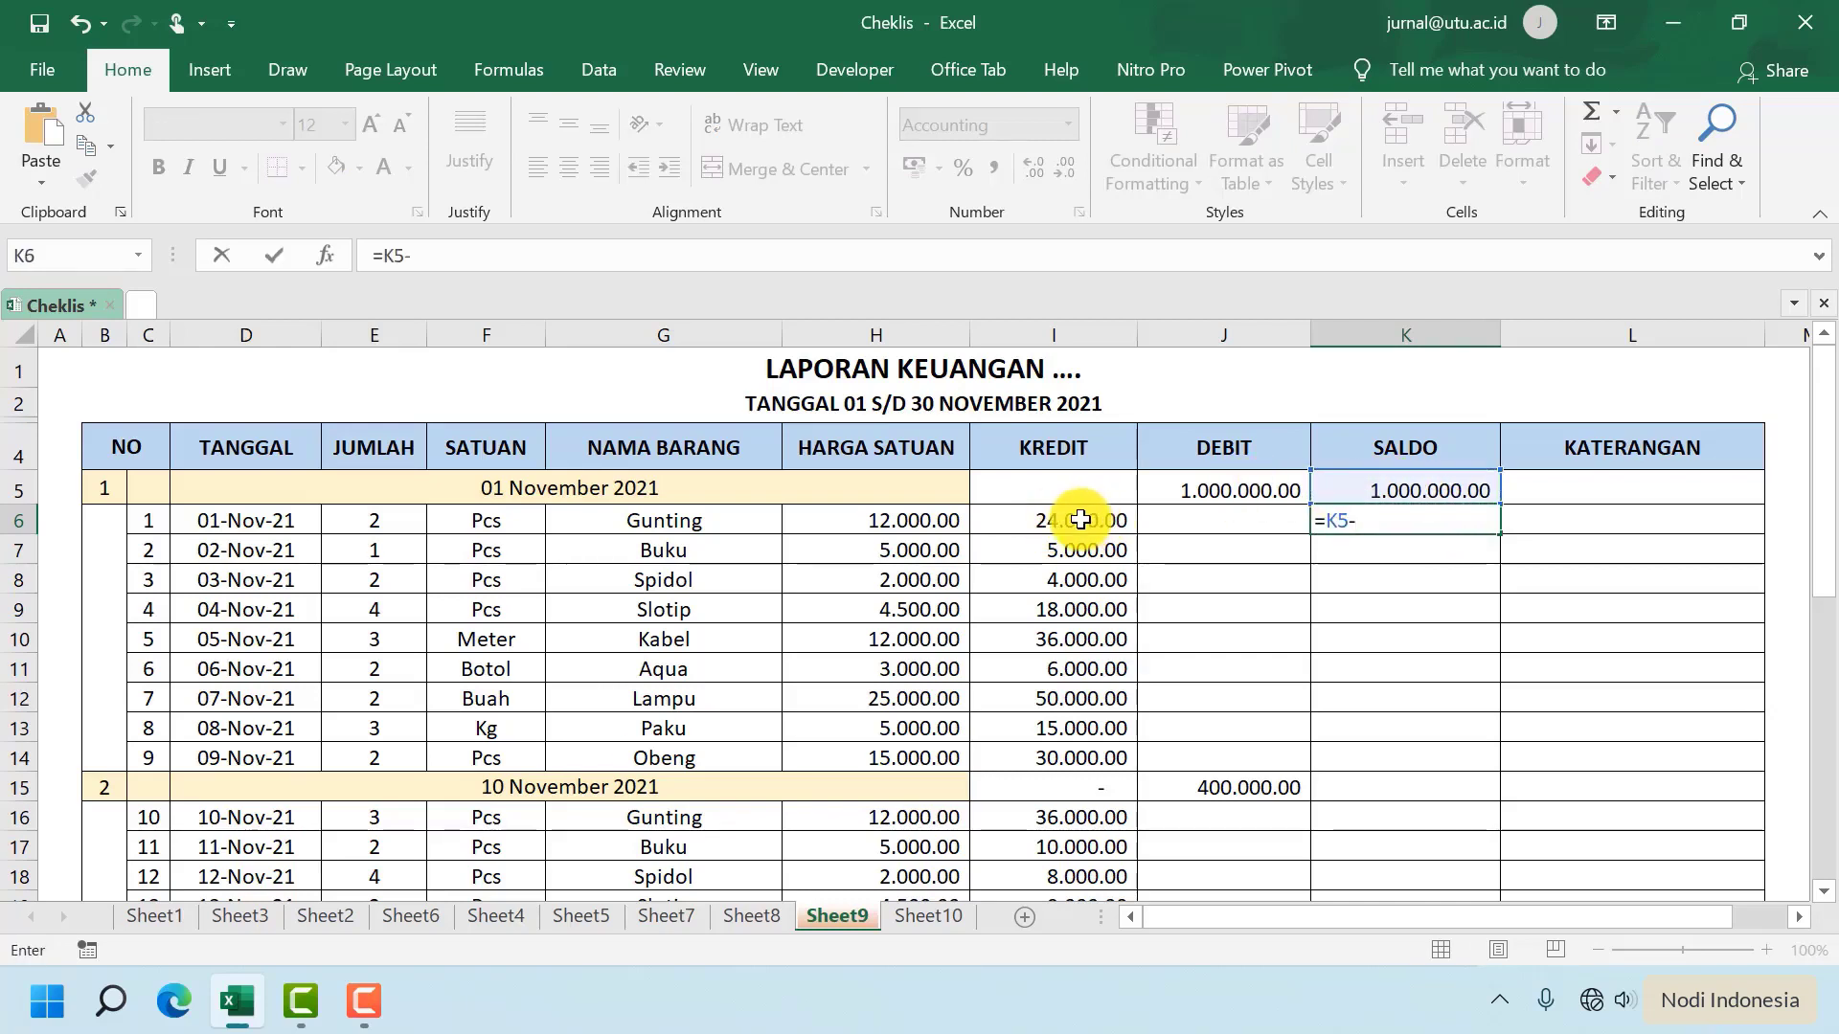
click(1081, 519)
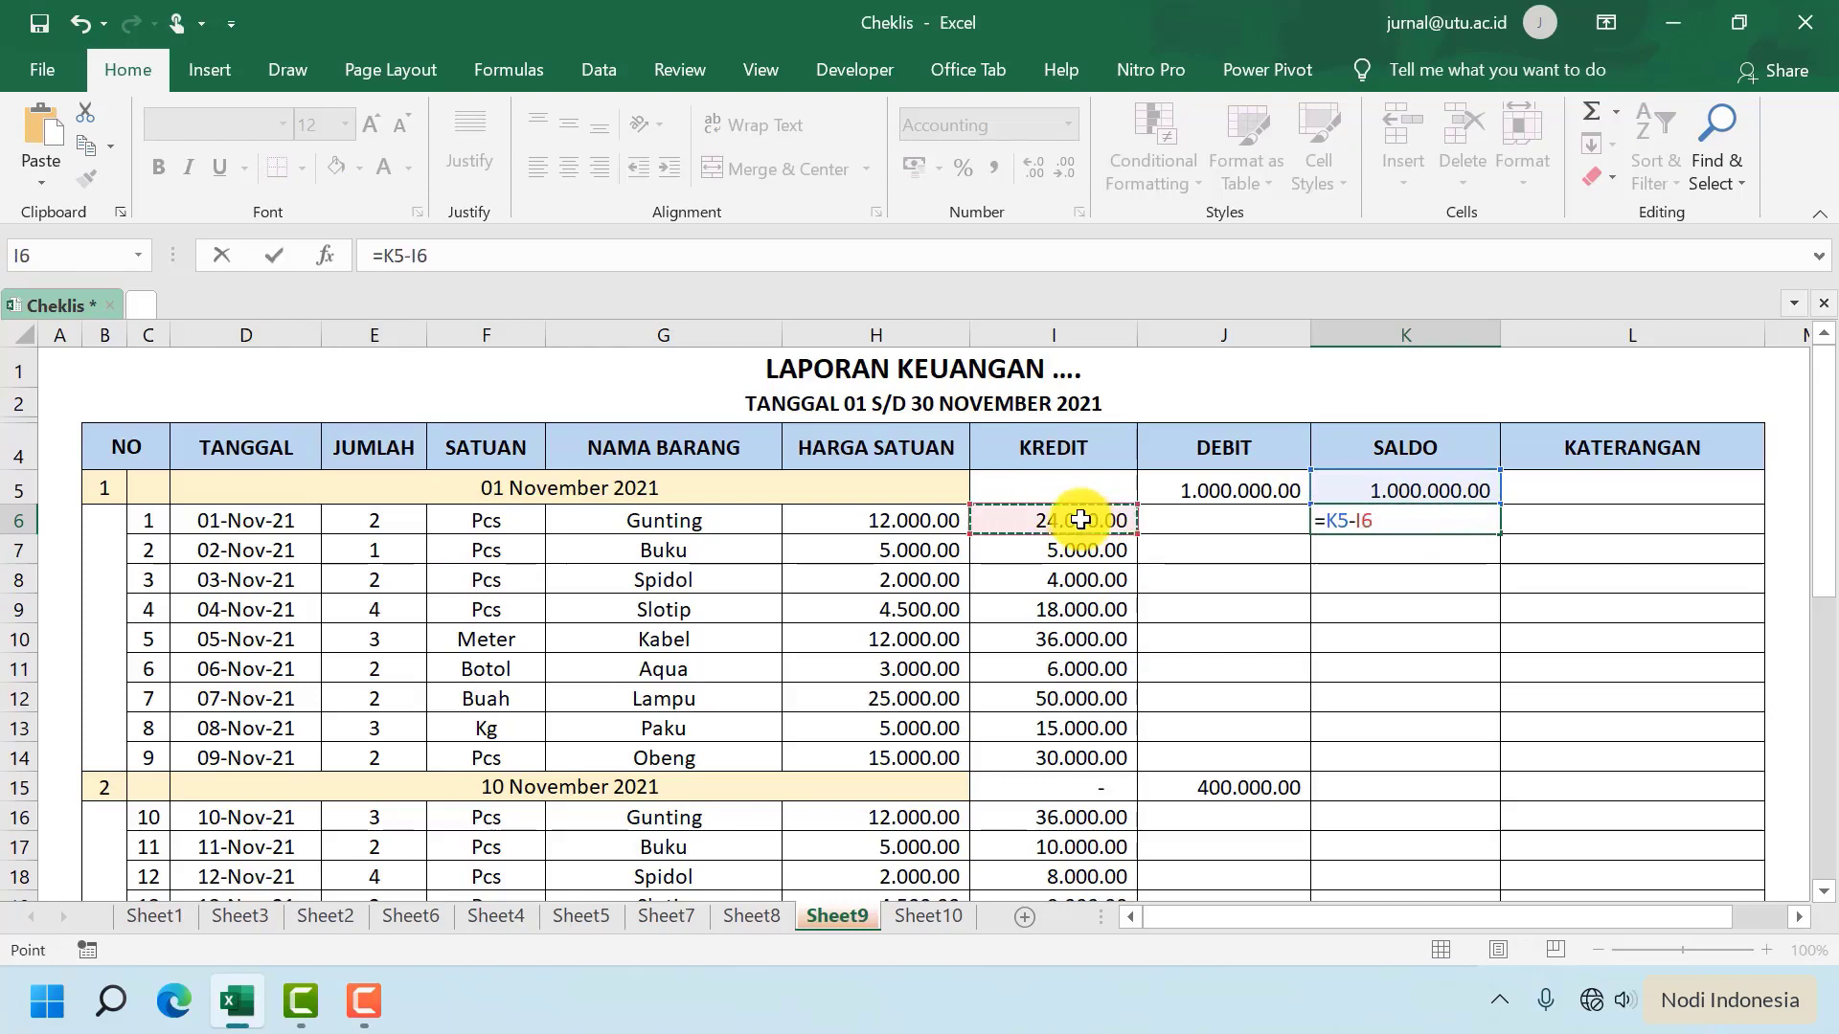
click(1232, 519)
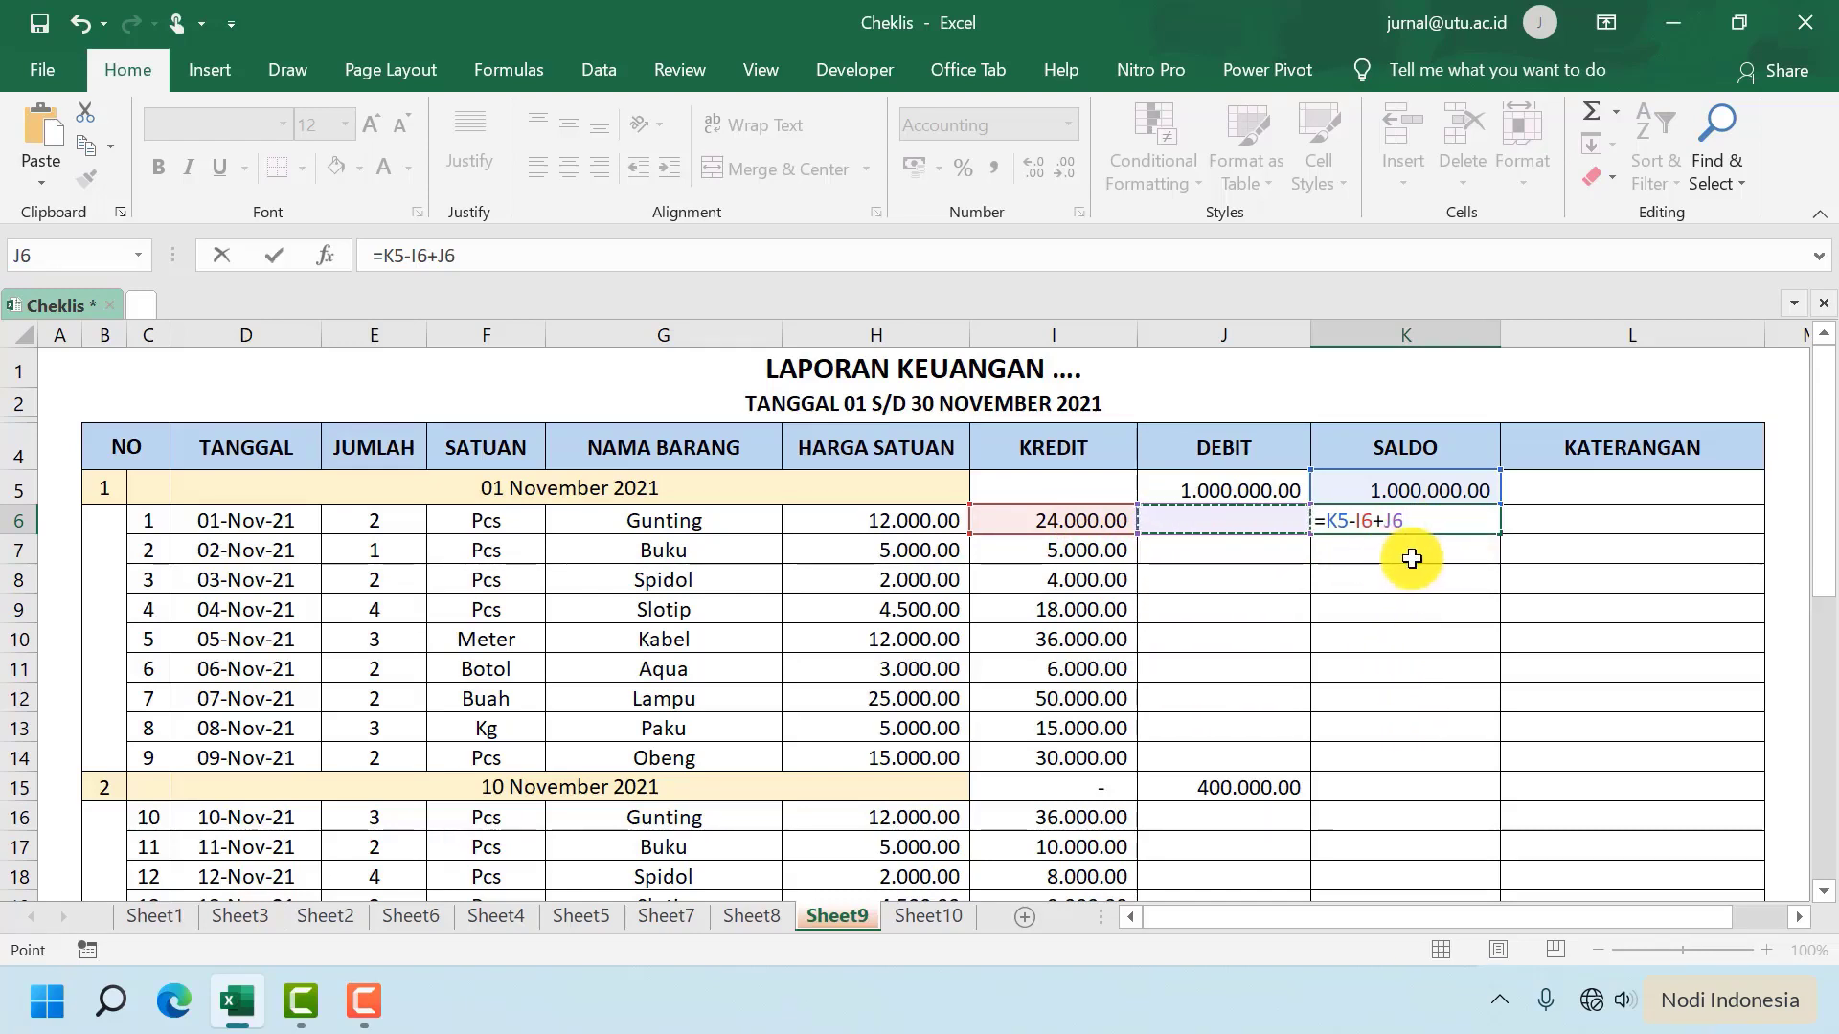
key(Return)
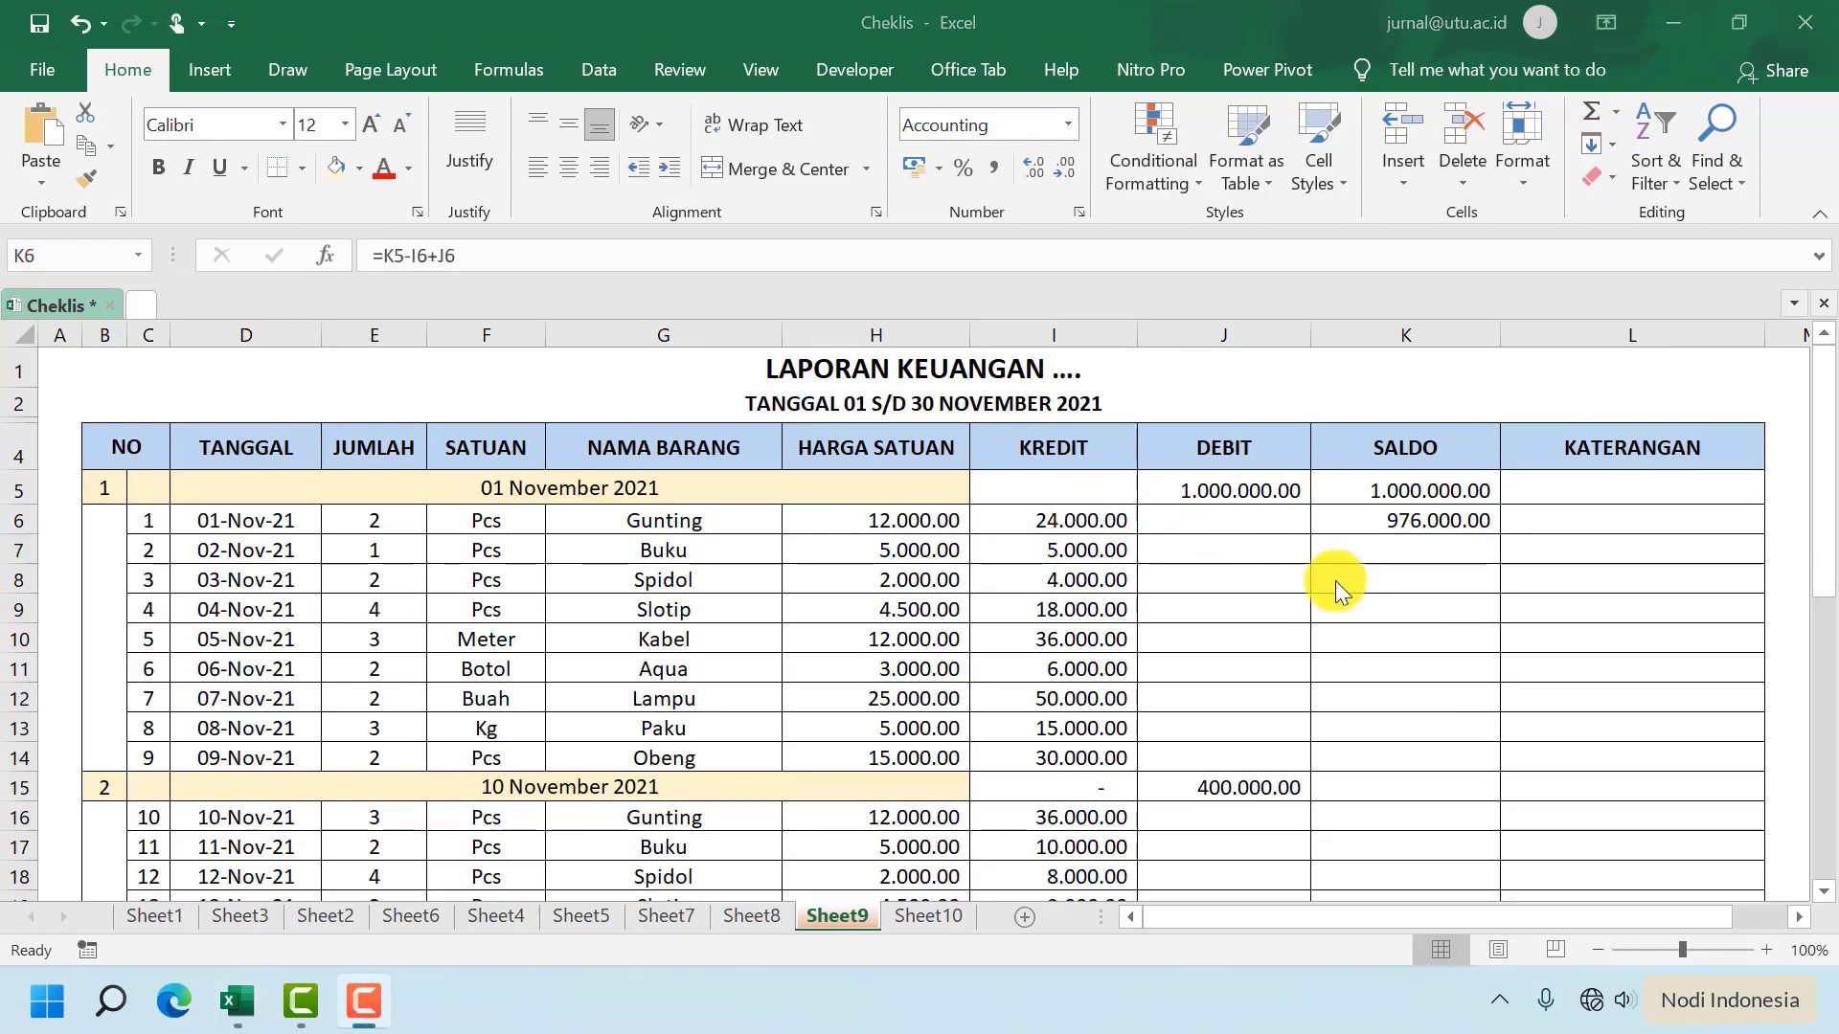
click(1405, 521)
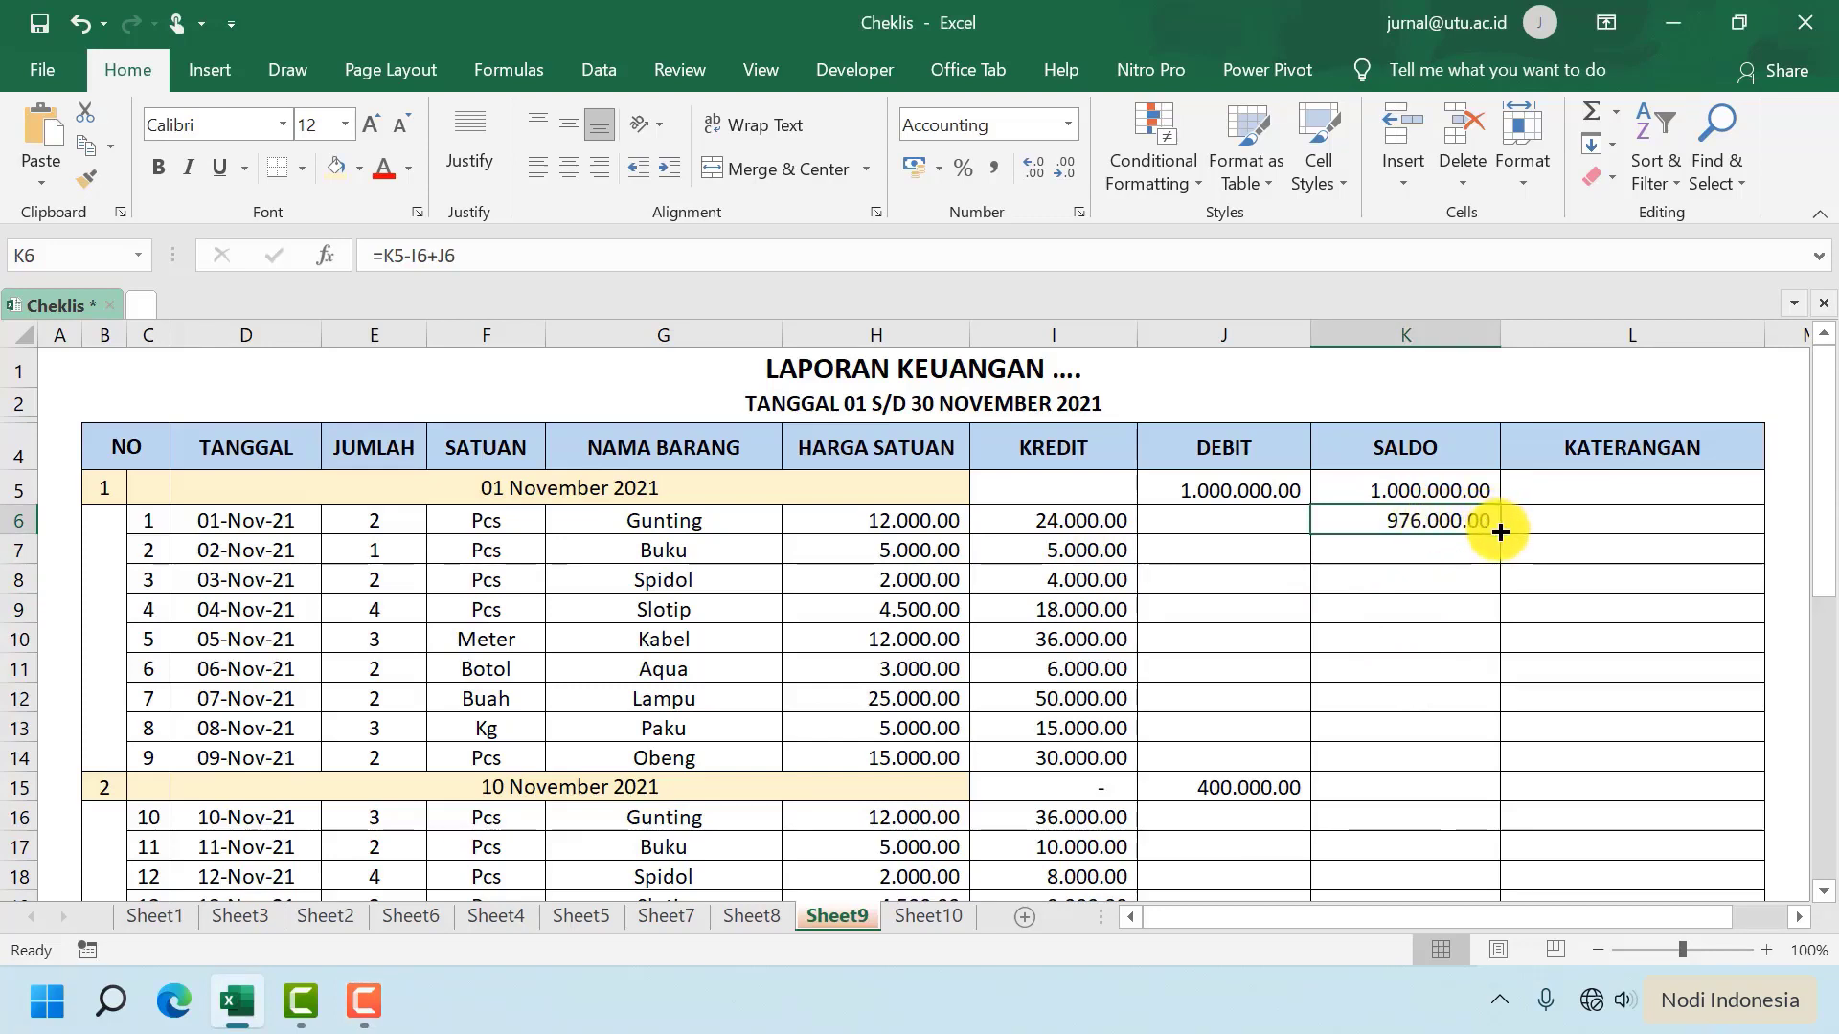
drag(1499, 533, 1462, 824)
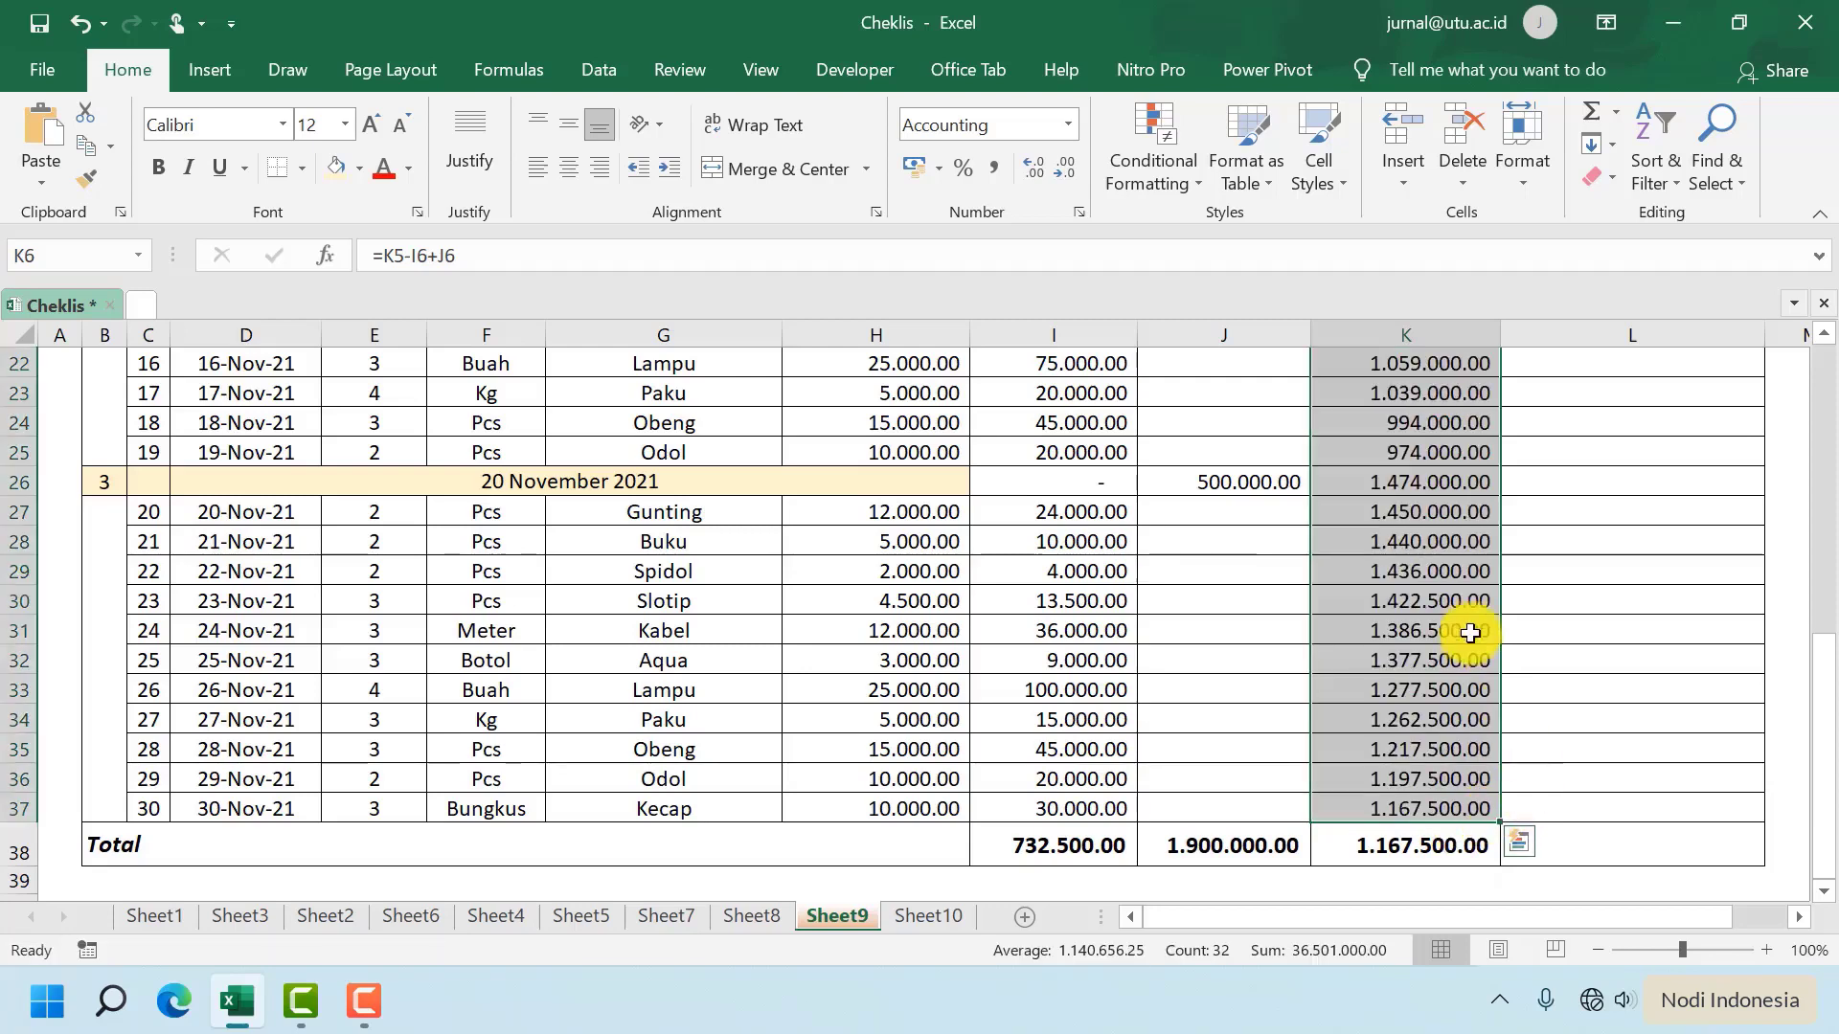
Check the running Saldo formulas down column K and compare the last balance in K37 with the Saldo and Debit totals in row 38
scroll(1470, 630, up, 3)
scroll(1469, 630, up, 3)
click(1436, 505)
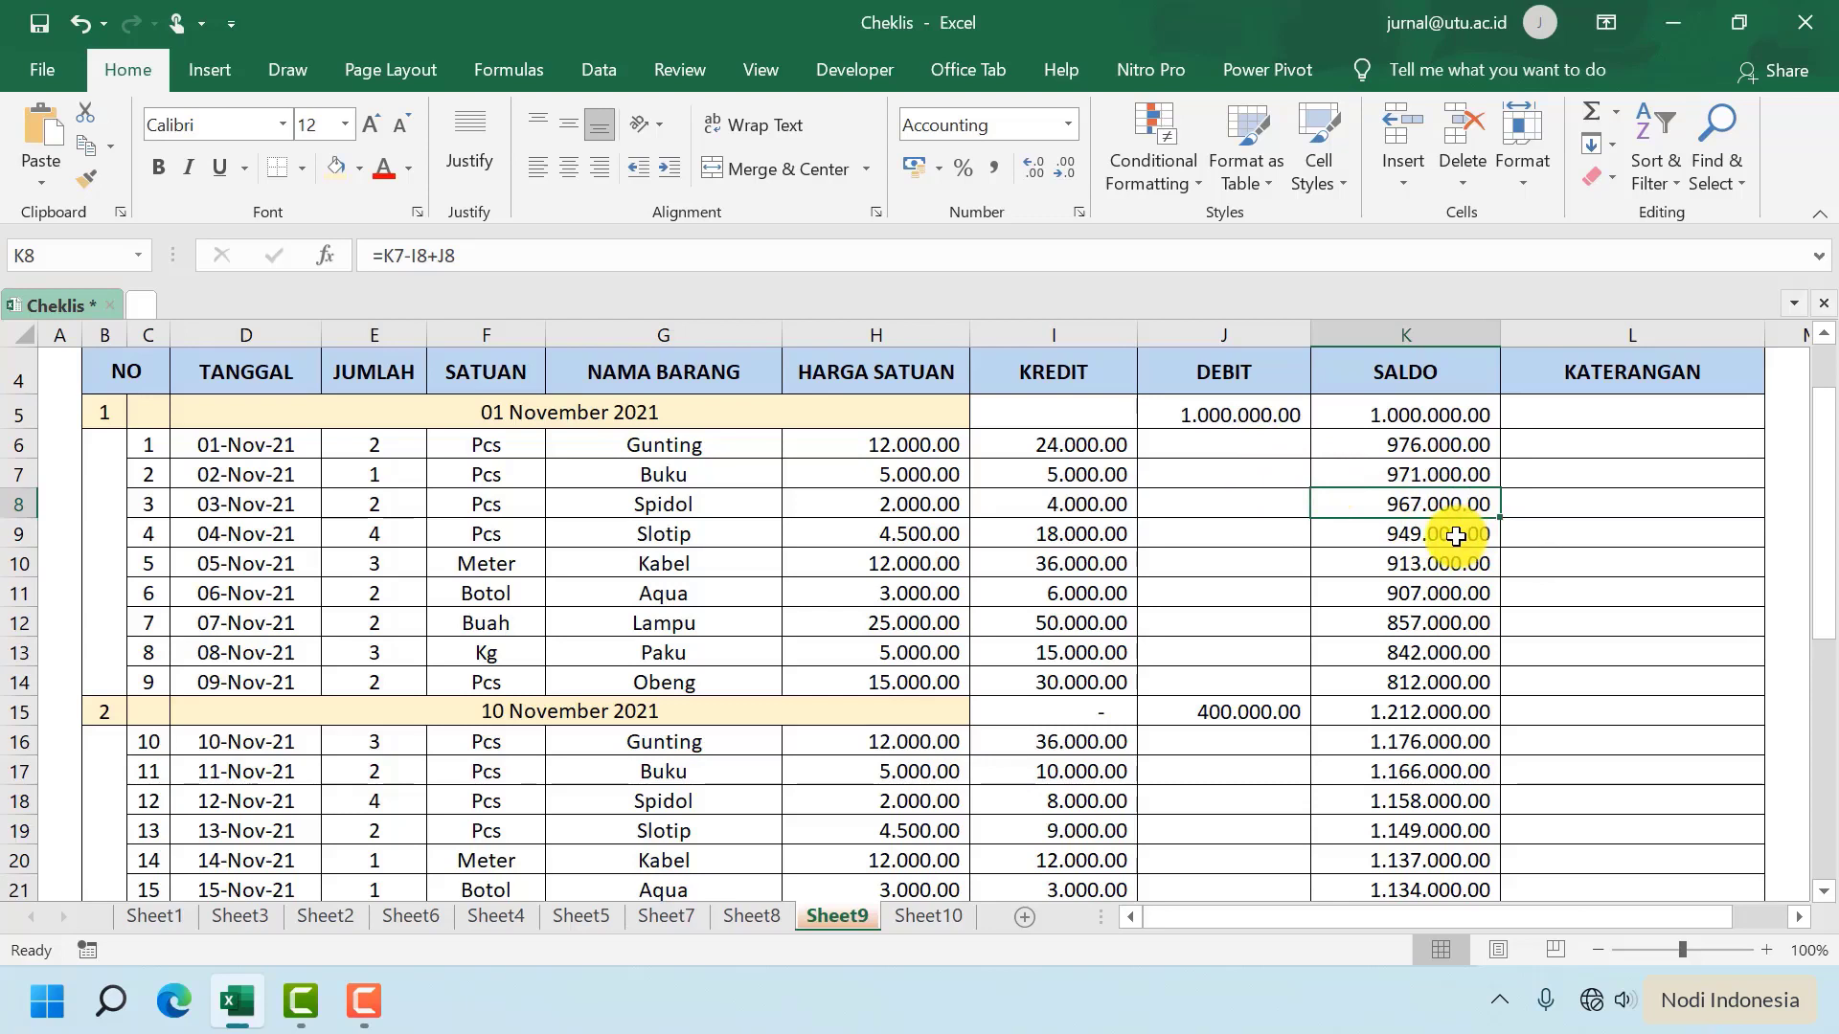
click(1453, 590)
scroll(1457, 578, down, 6)
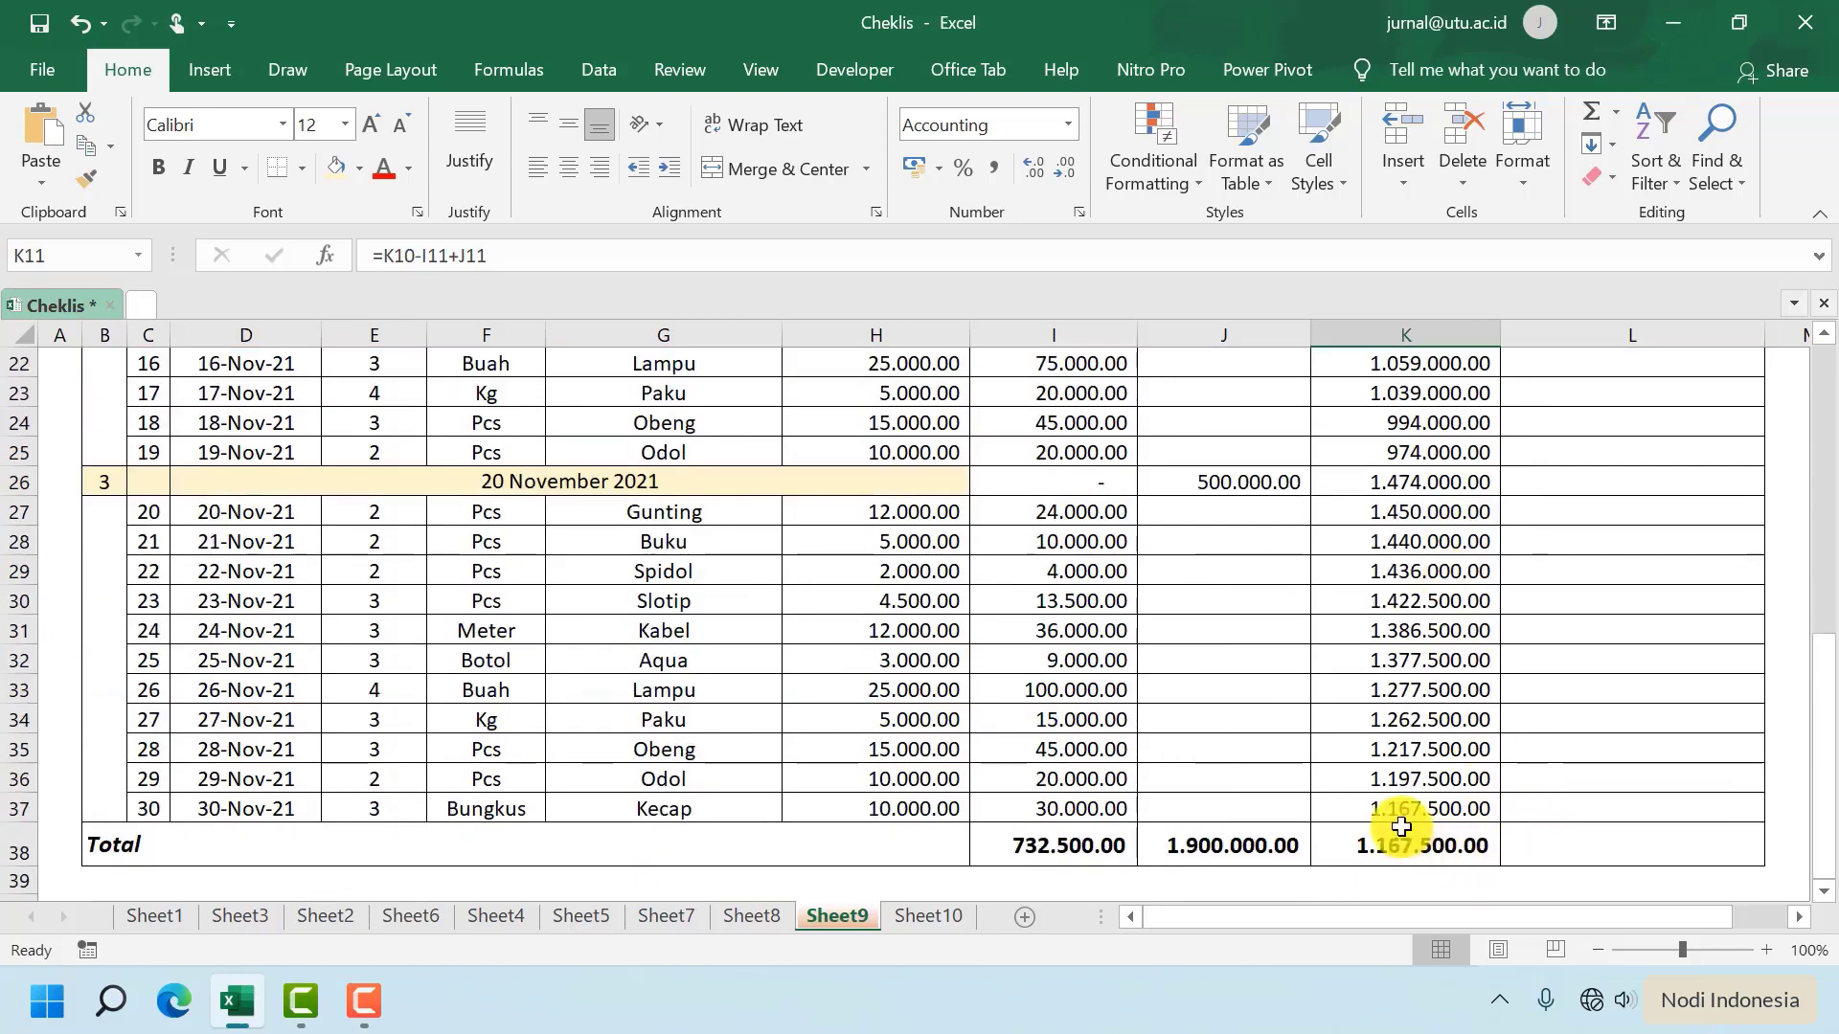
click(1401, 812)
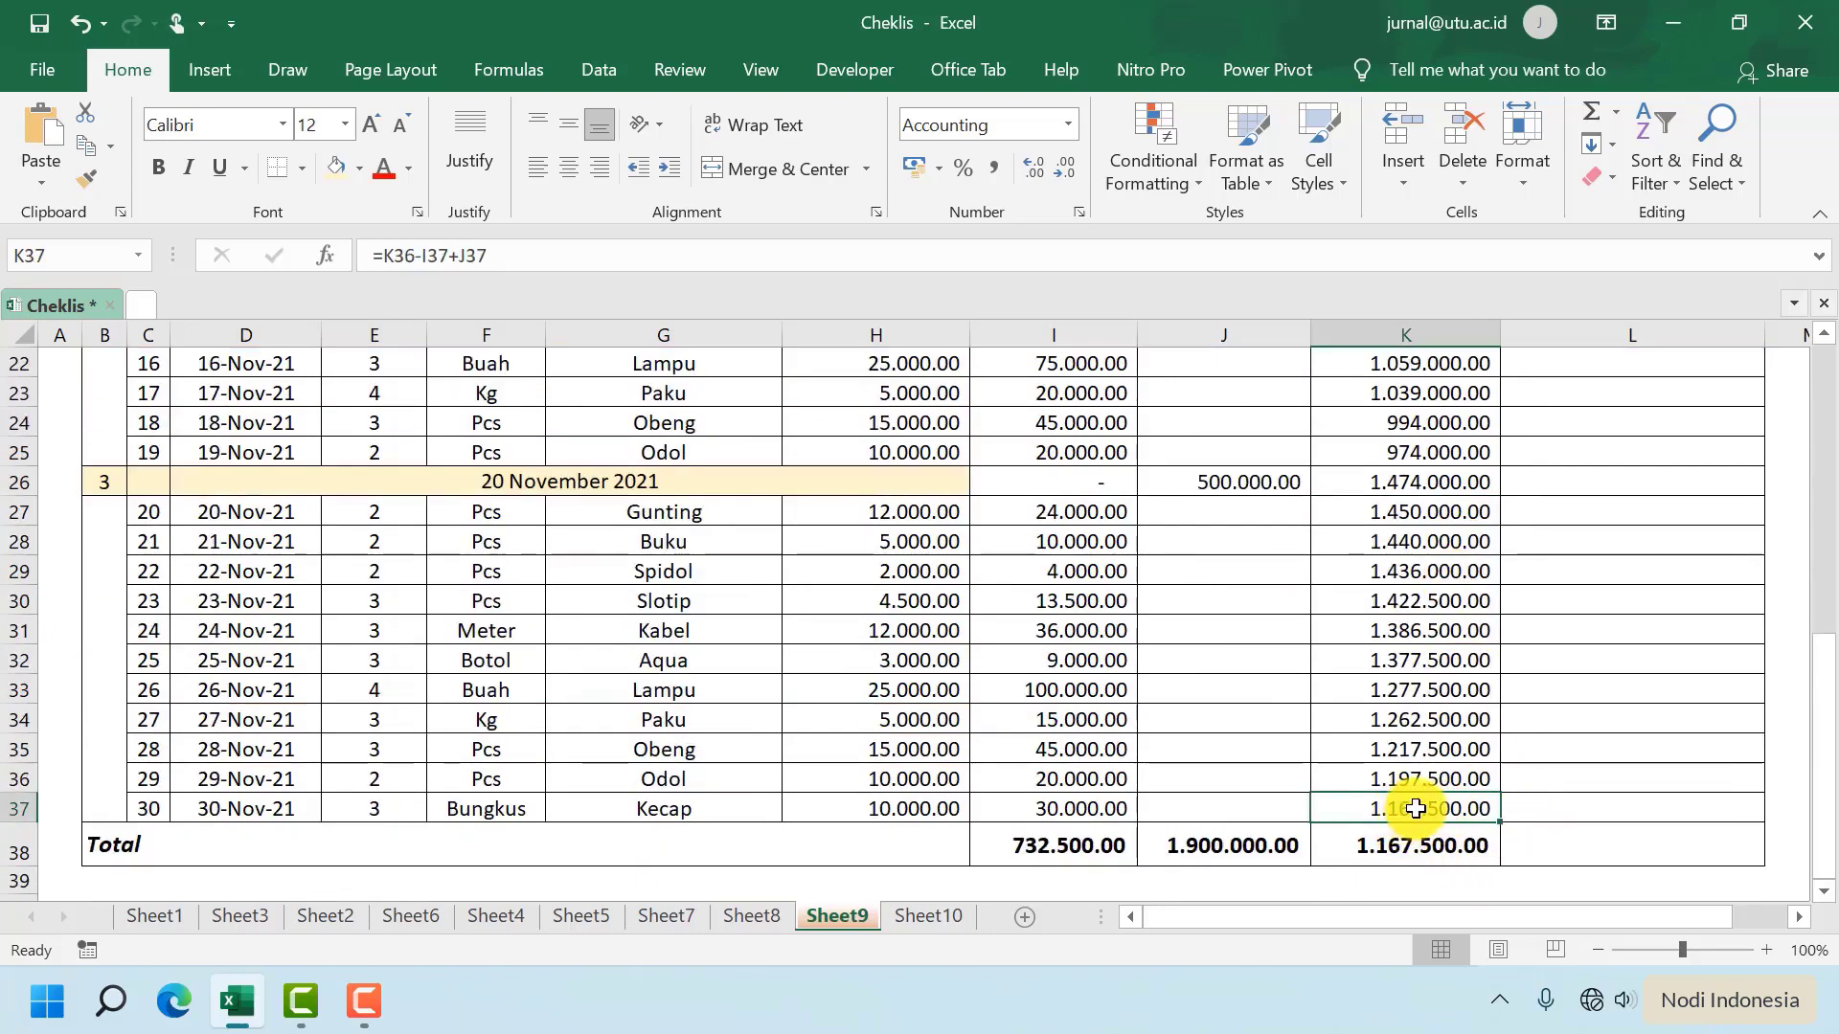
click(1420, 850)
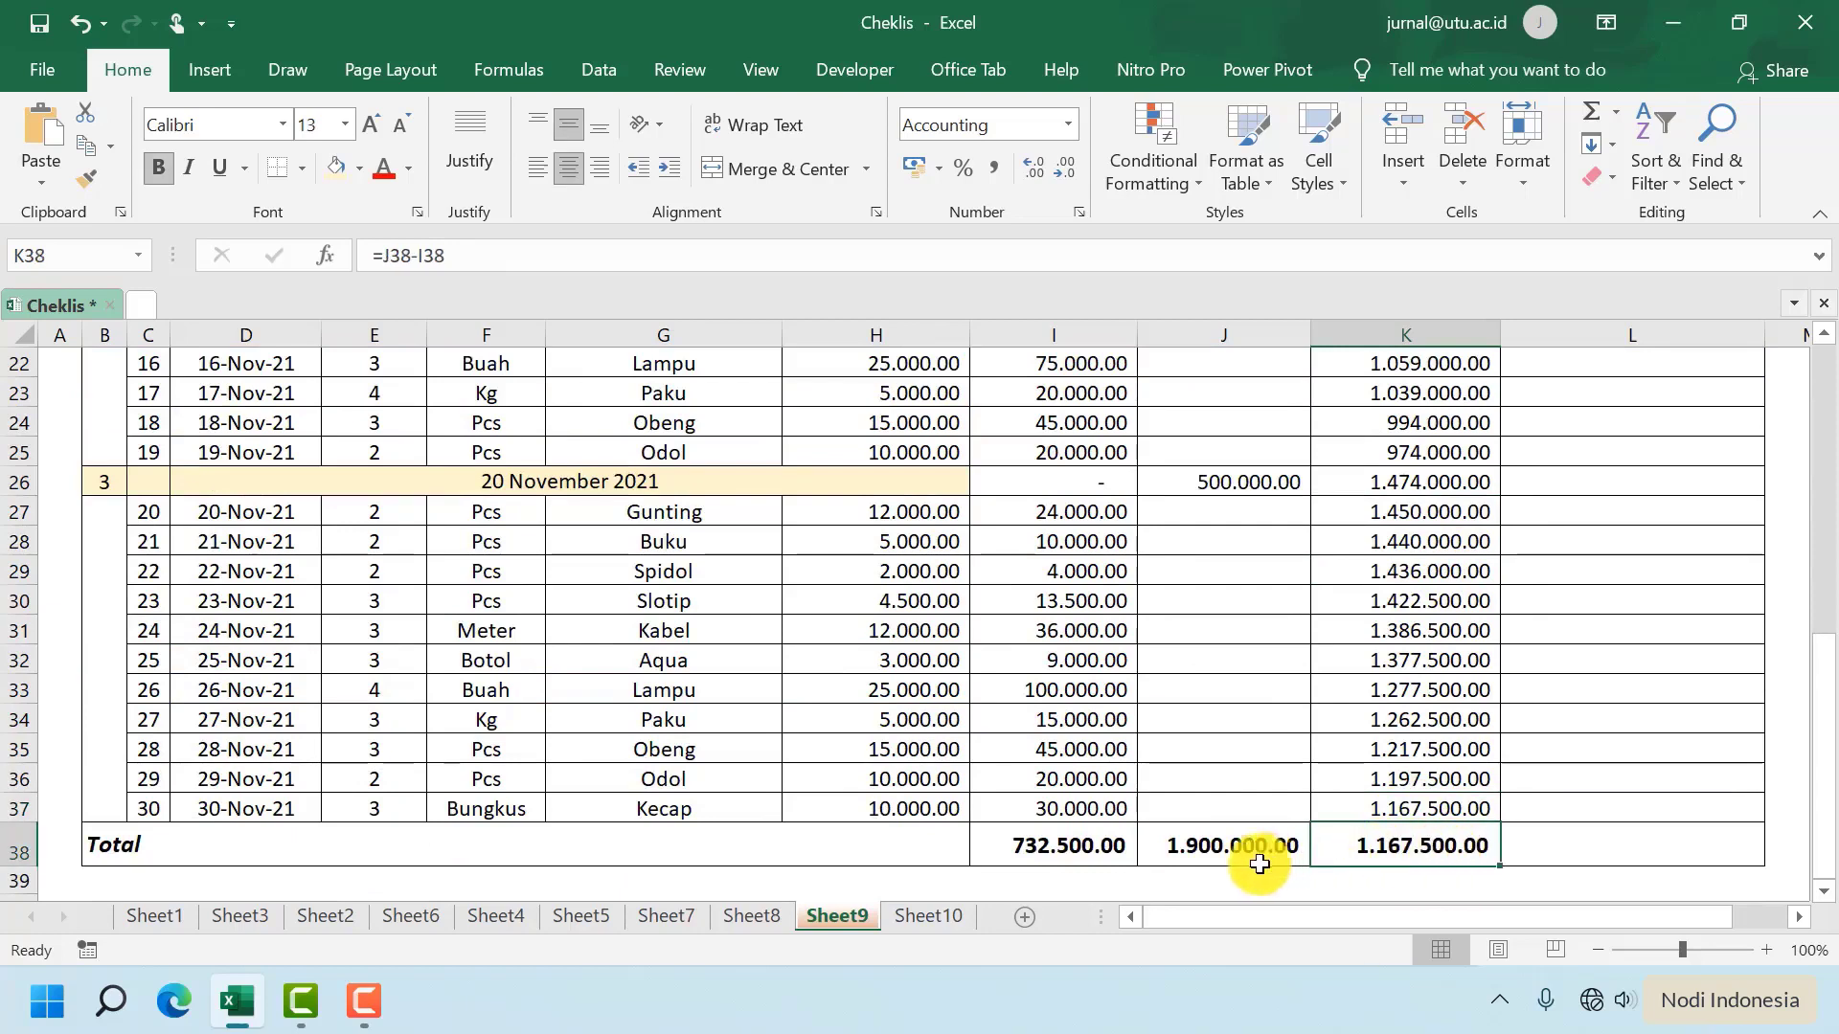
click(1203, 850)
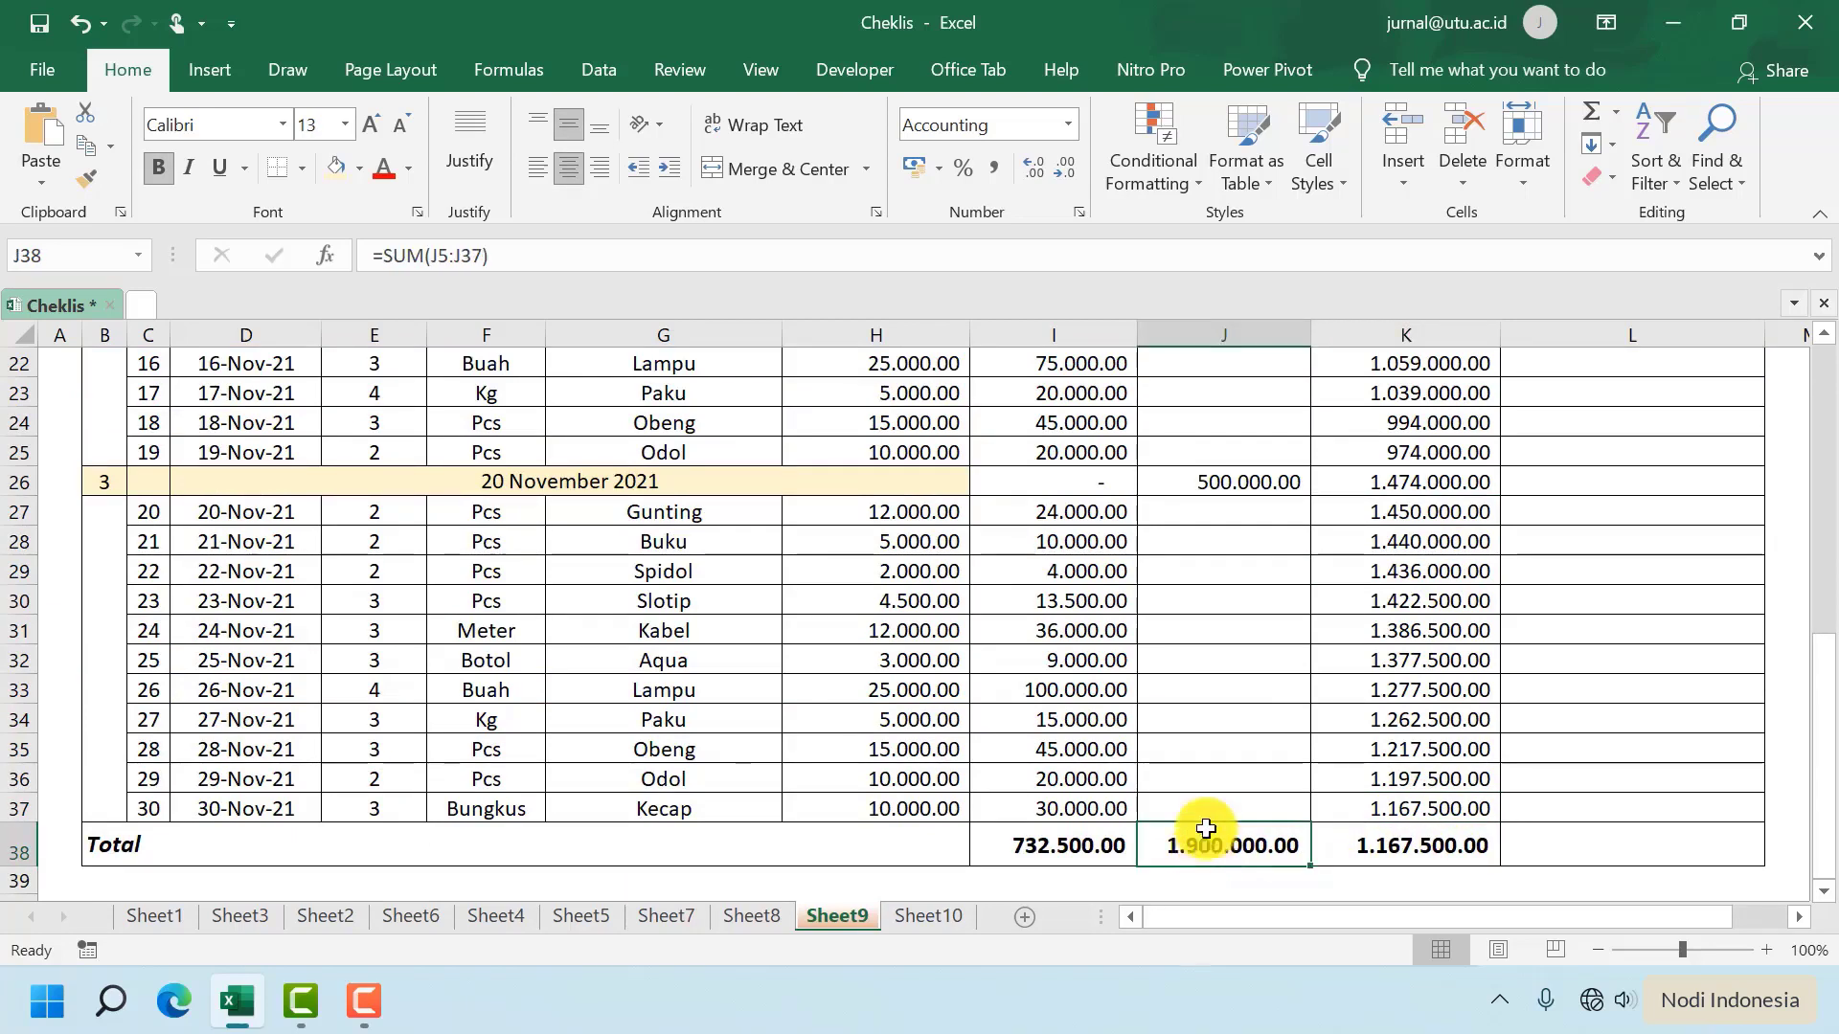
Extend the light gold heading fill across D:J in the three date heading rows 5, 15 and 26, covering their Kredit and Debit cells
click(1043, 846)
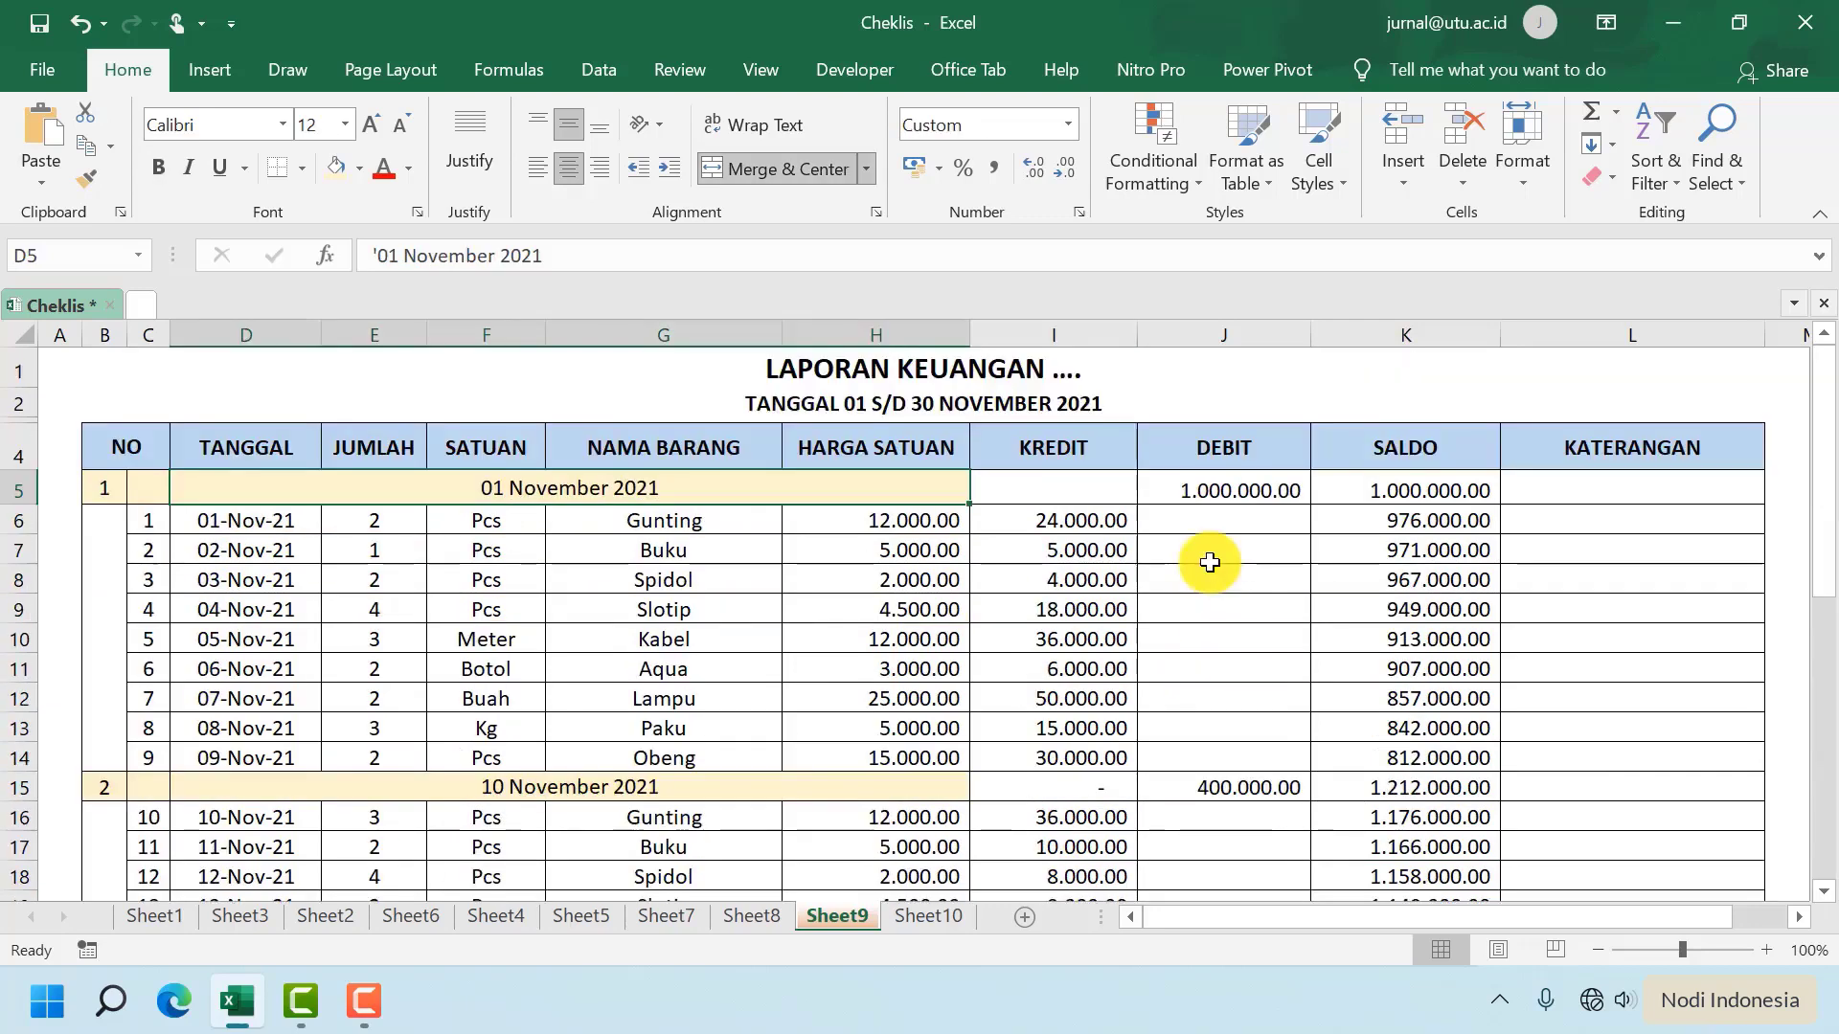
mouse_move(804, 490)
mouse_down()
mouse_move(1149, 463)
mouse_move(1223, 485)
mouse_up()
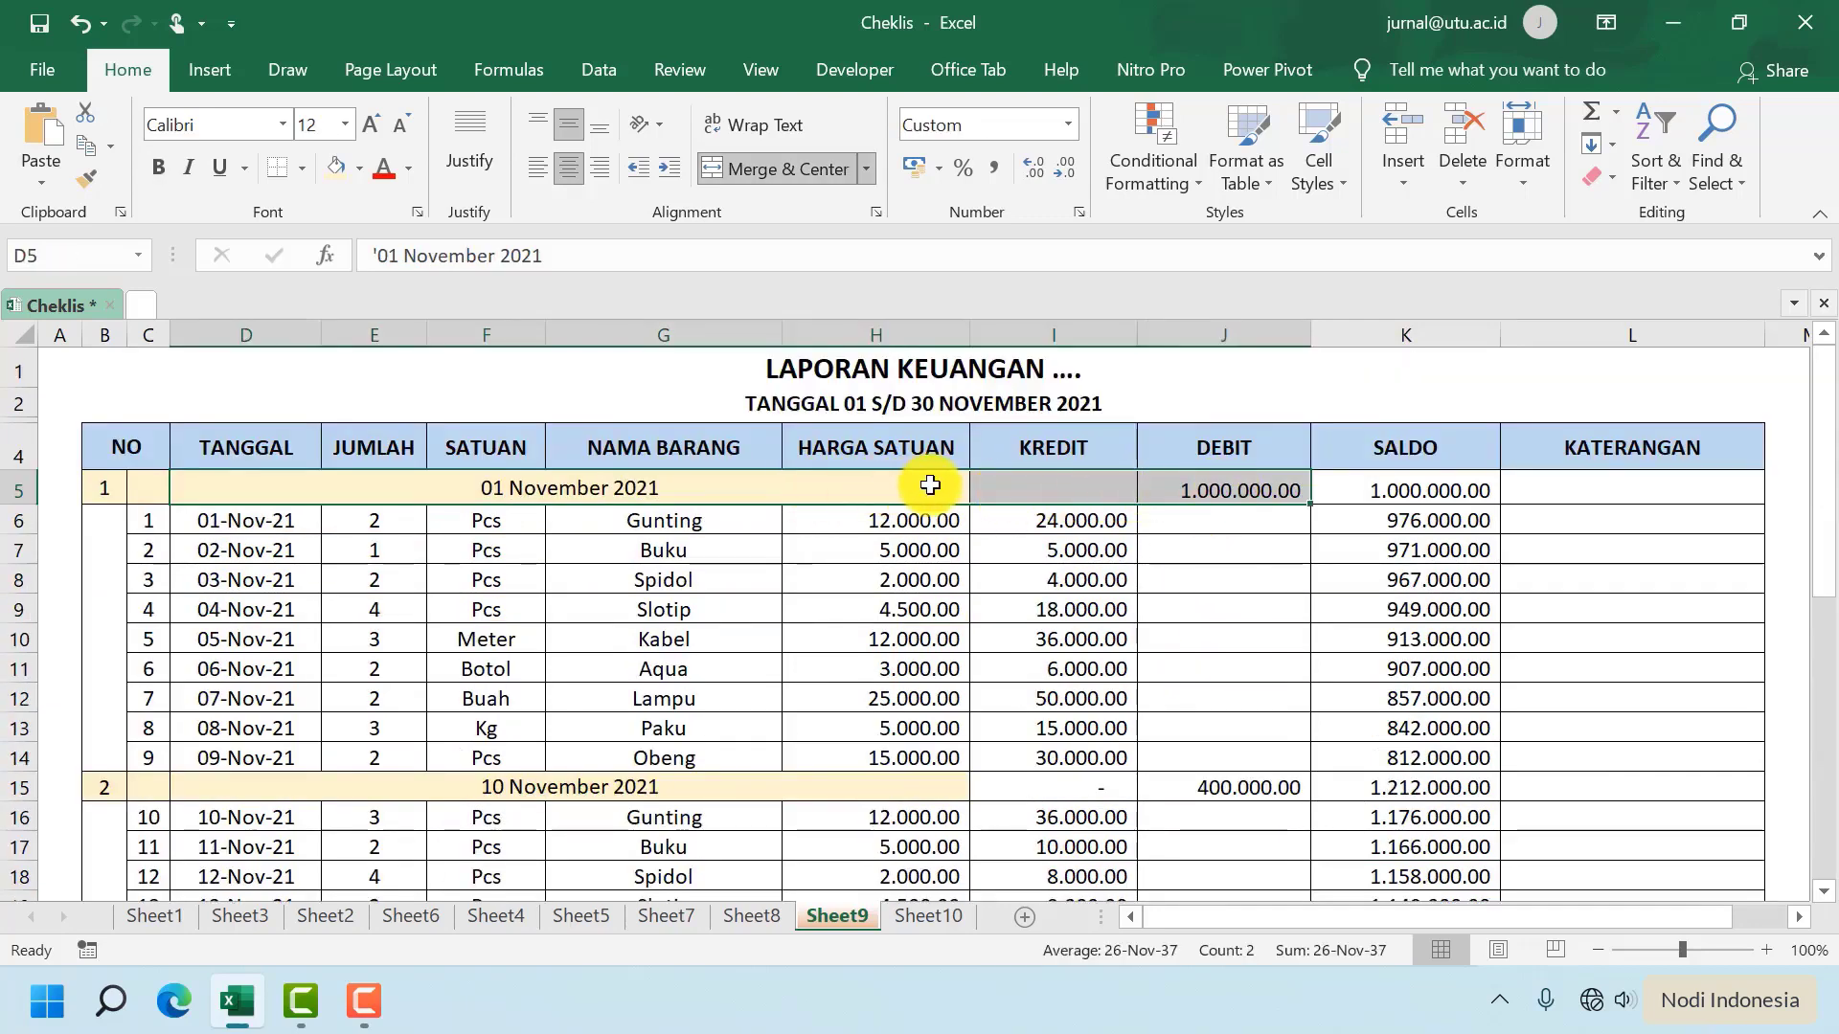
click(339, 162)
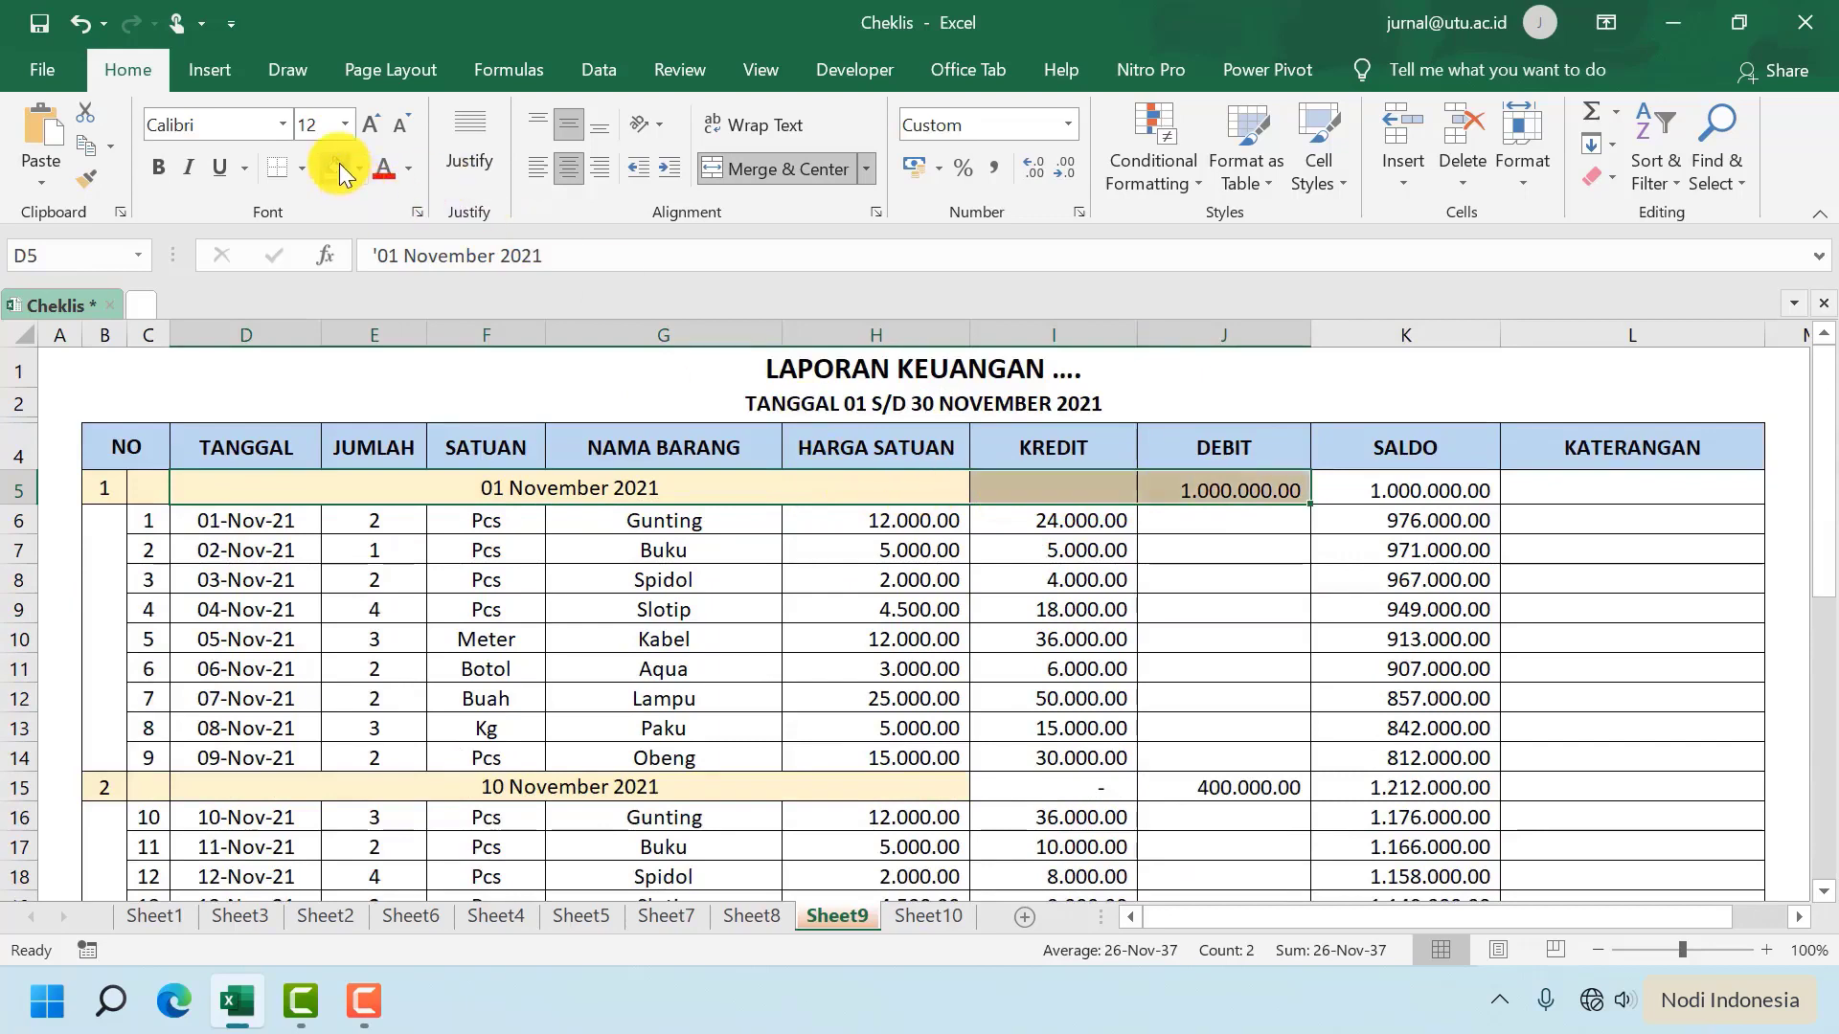
drag(910, 785, 1238, 787)
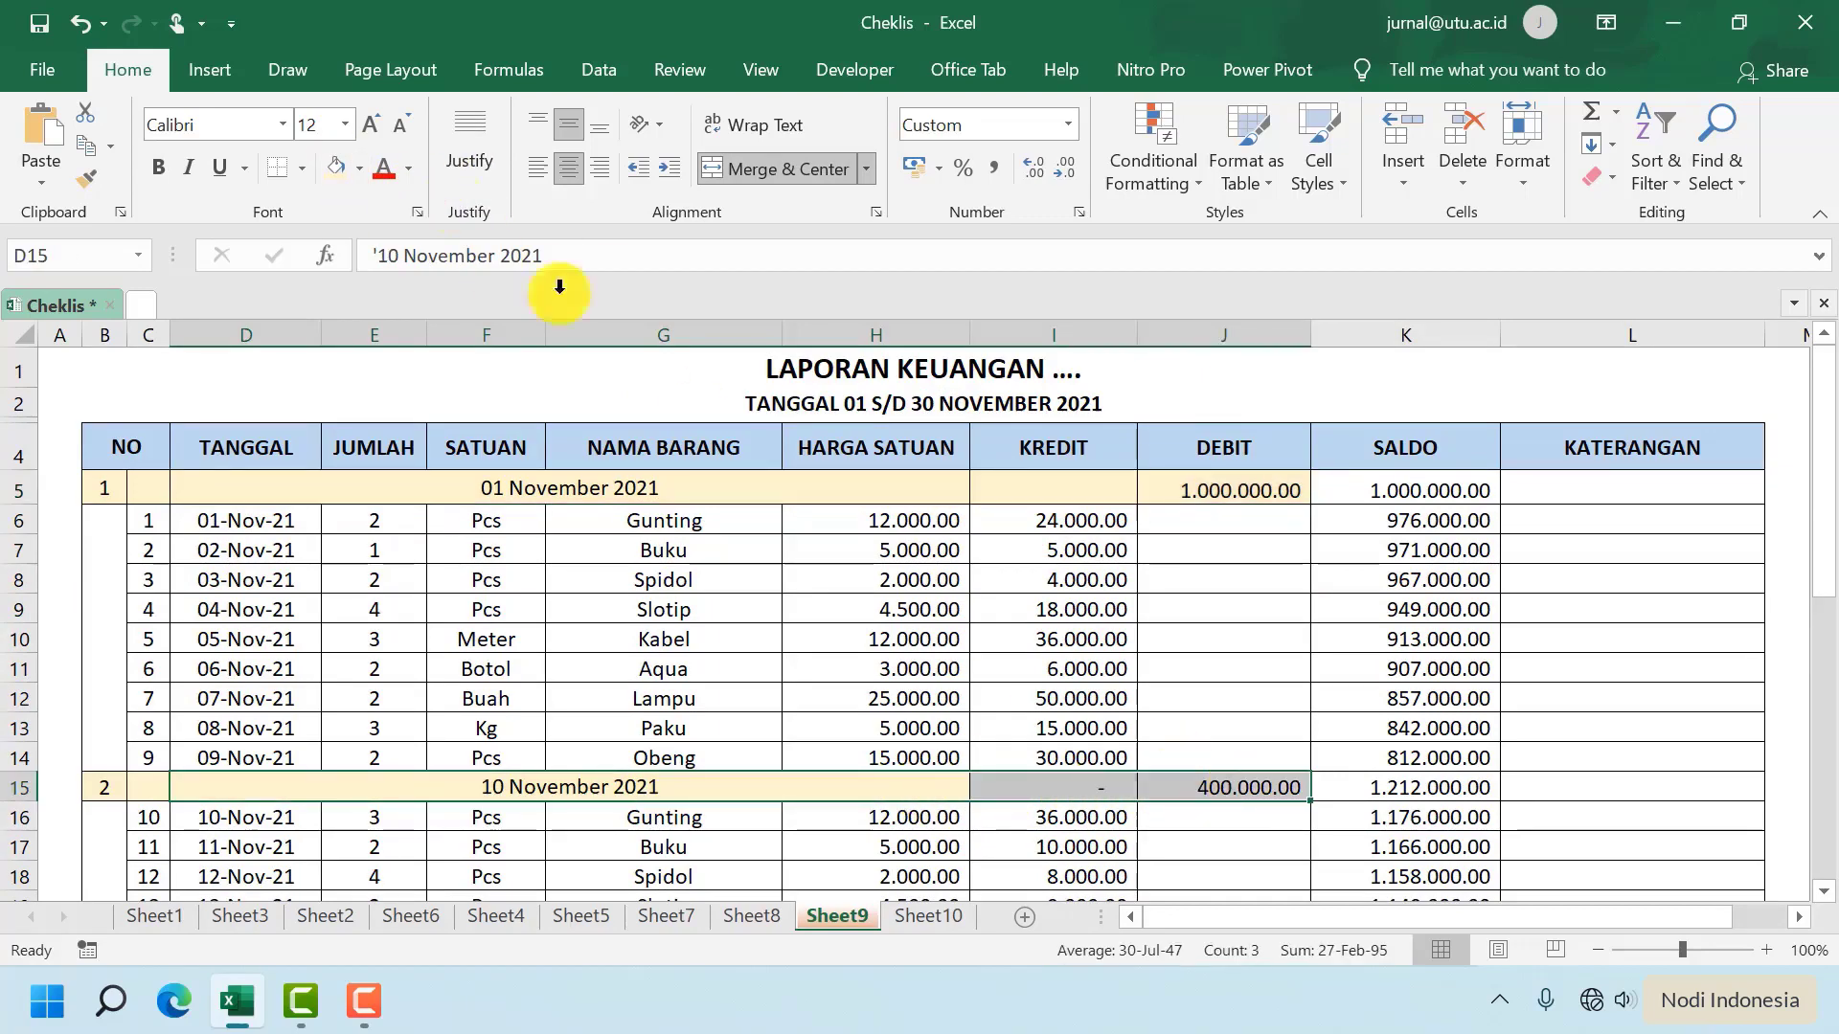
click(330, 168)
scroll(607, 399, down, 3)
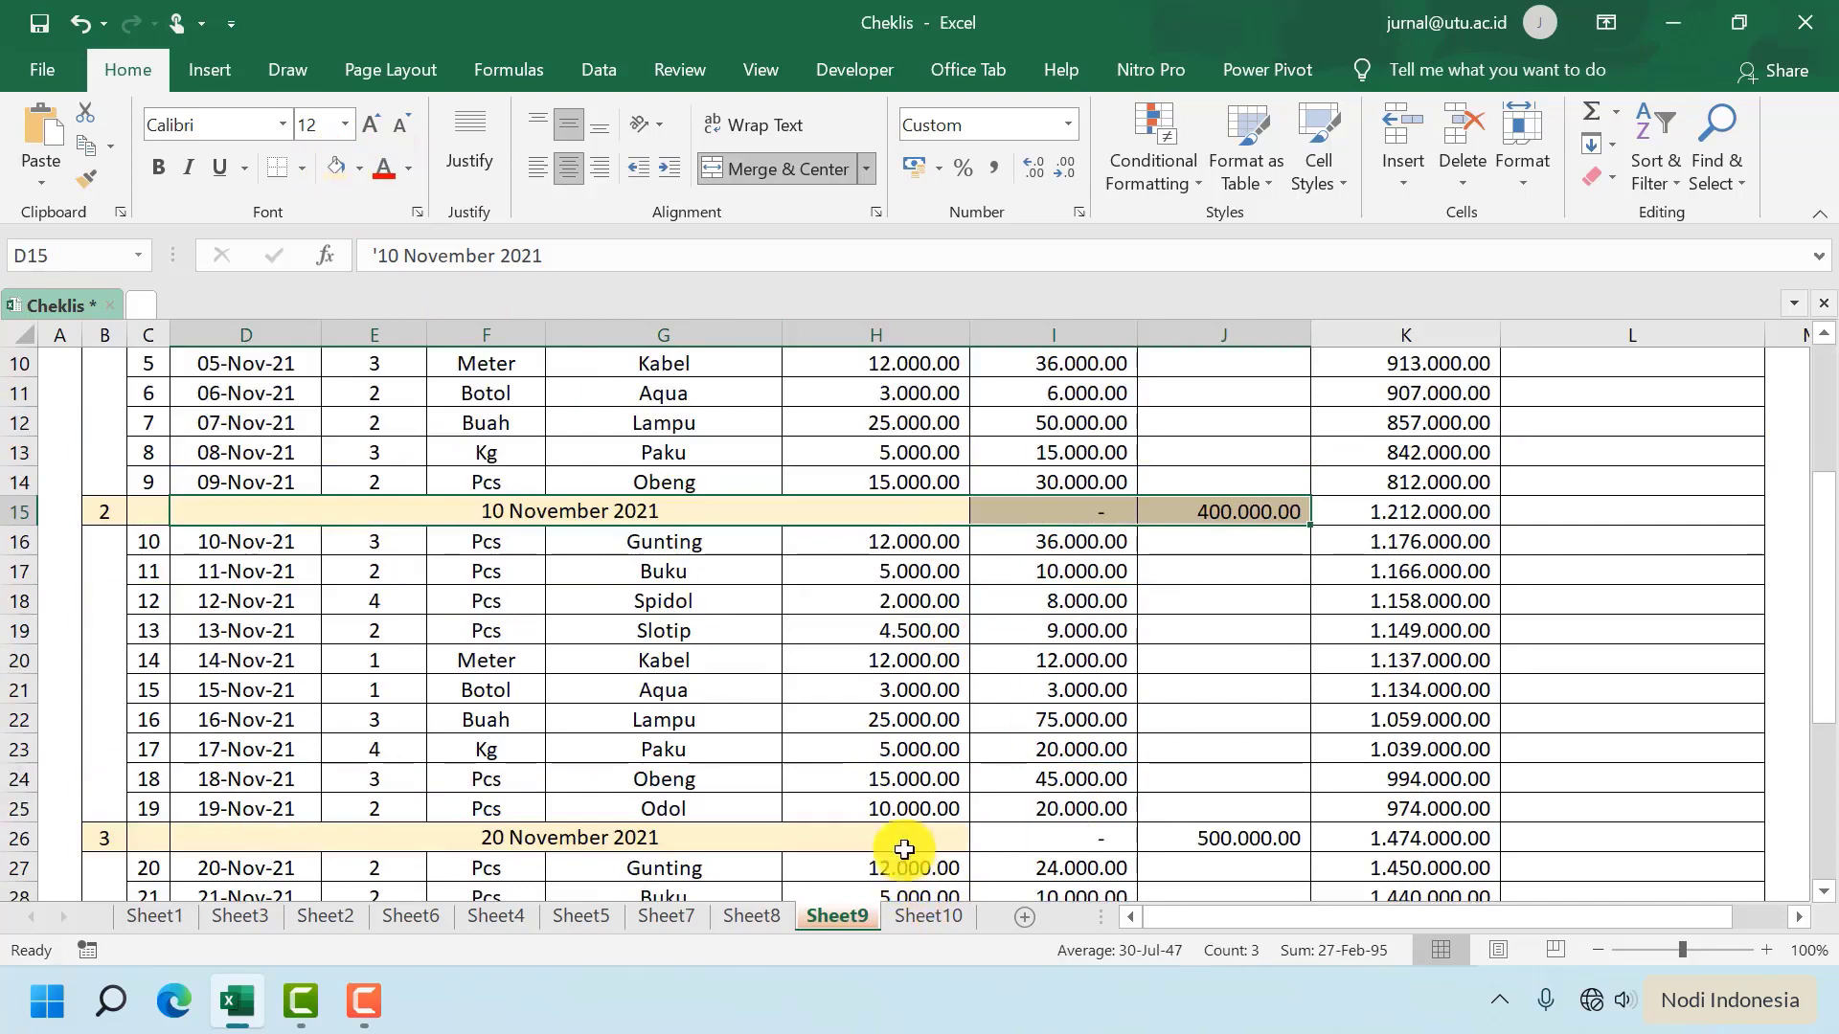
click(943, 838)
drag(1029, 835, 1190, 829)
click(335, 166)
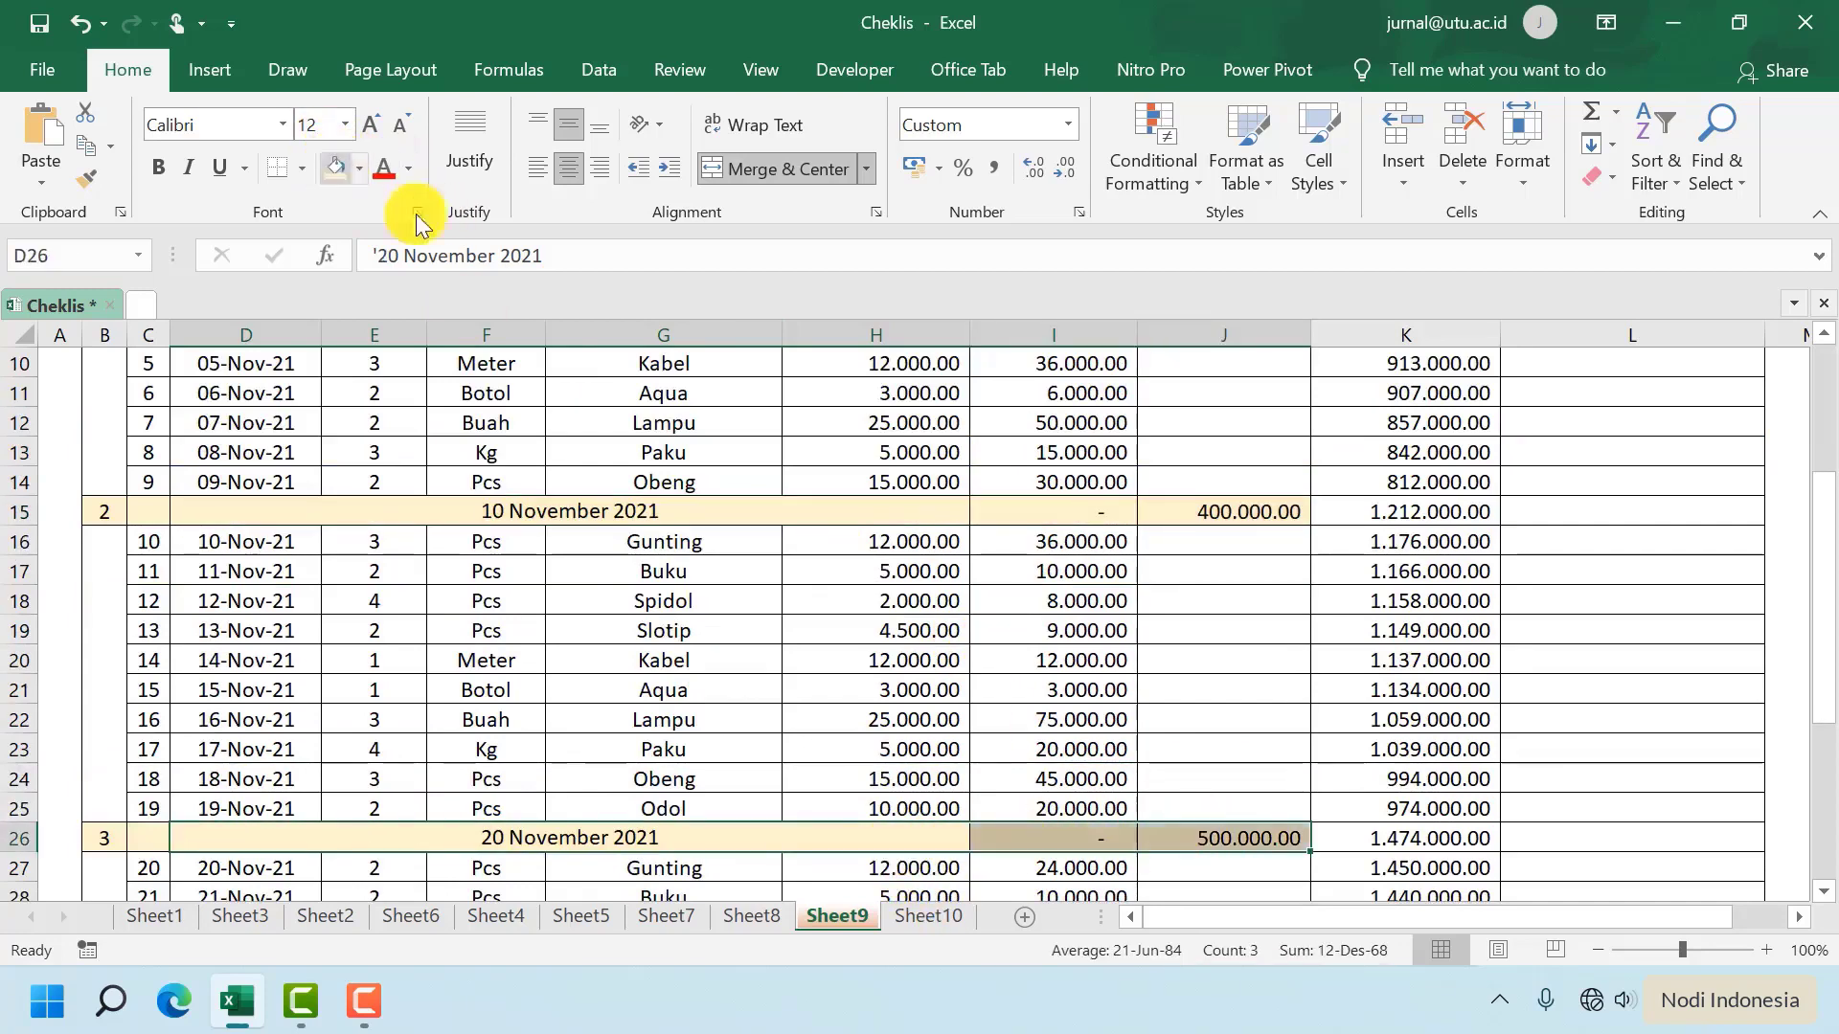
click(1045, 510)
Fill the Kredit item cells I6:I14, I16:I25 and I27:I37 with light orange, leaving out the date heading rows
scroll(1044, 510, up, 3)
click(1061, 490)
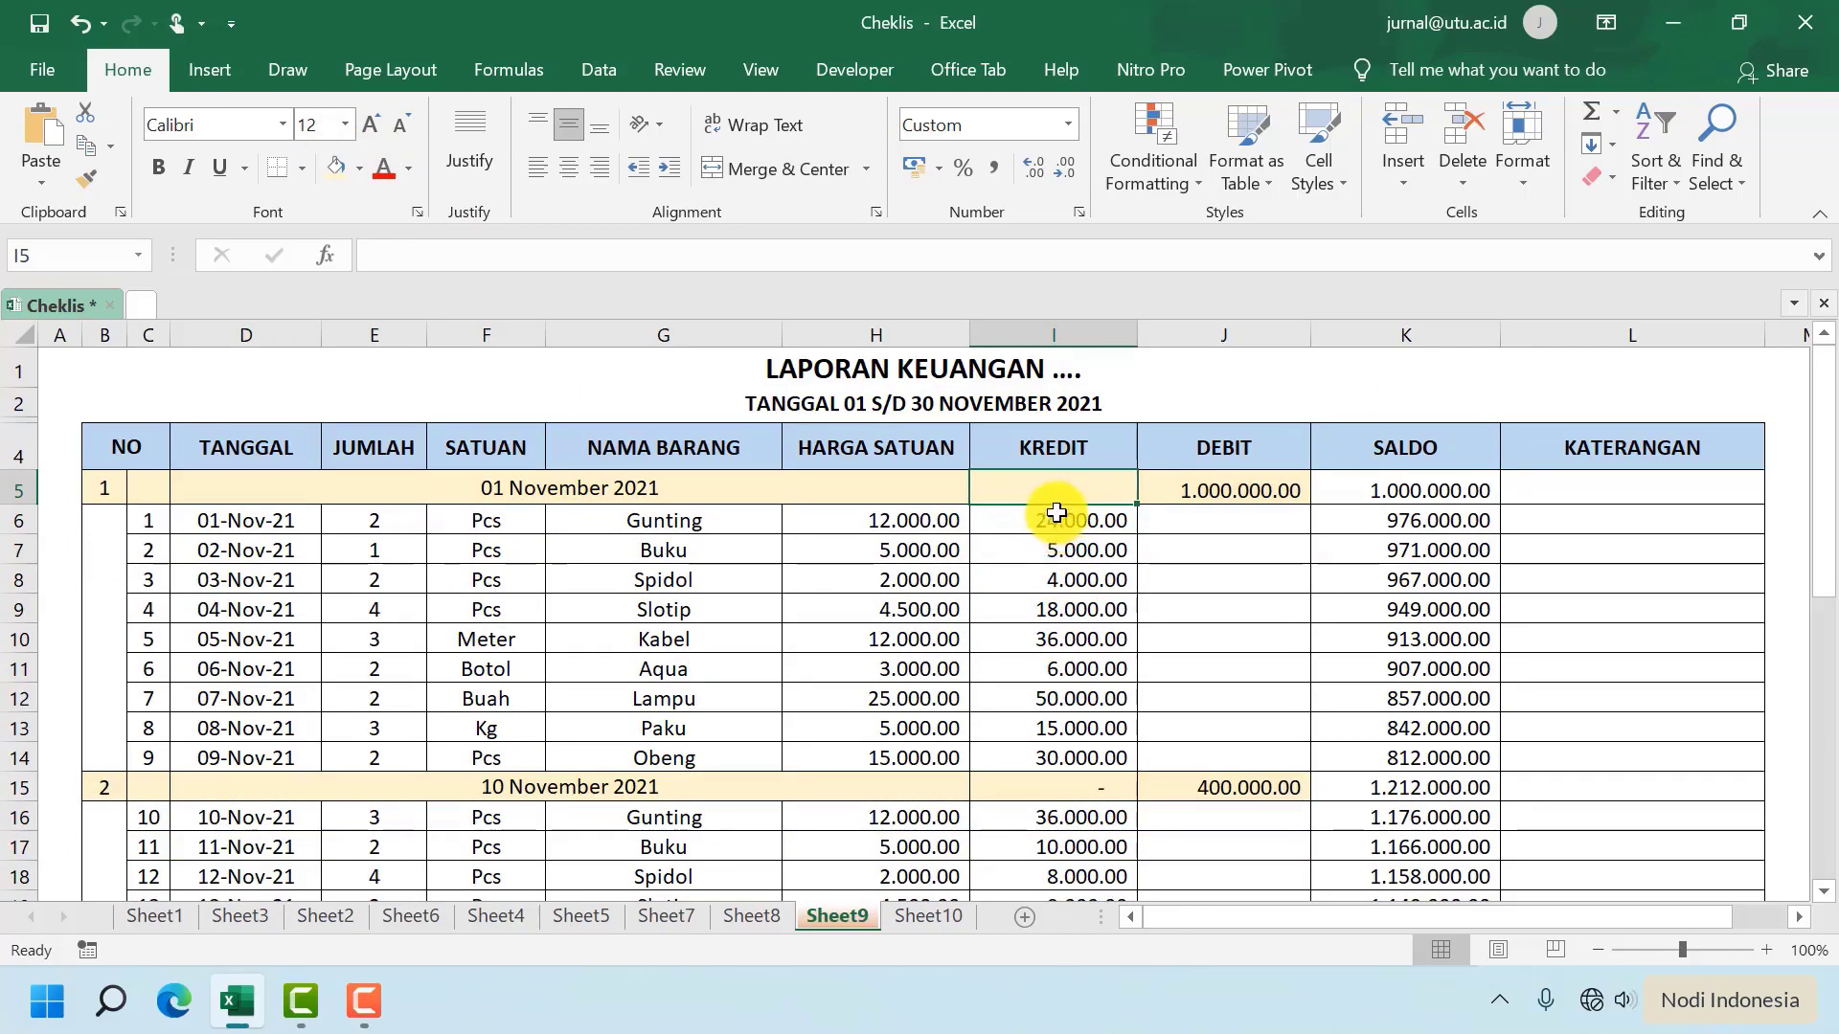
drag(1055, 514, 1057, 758)
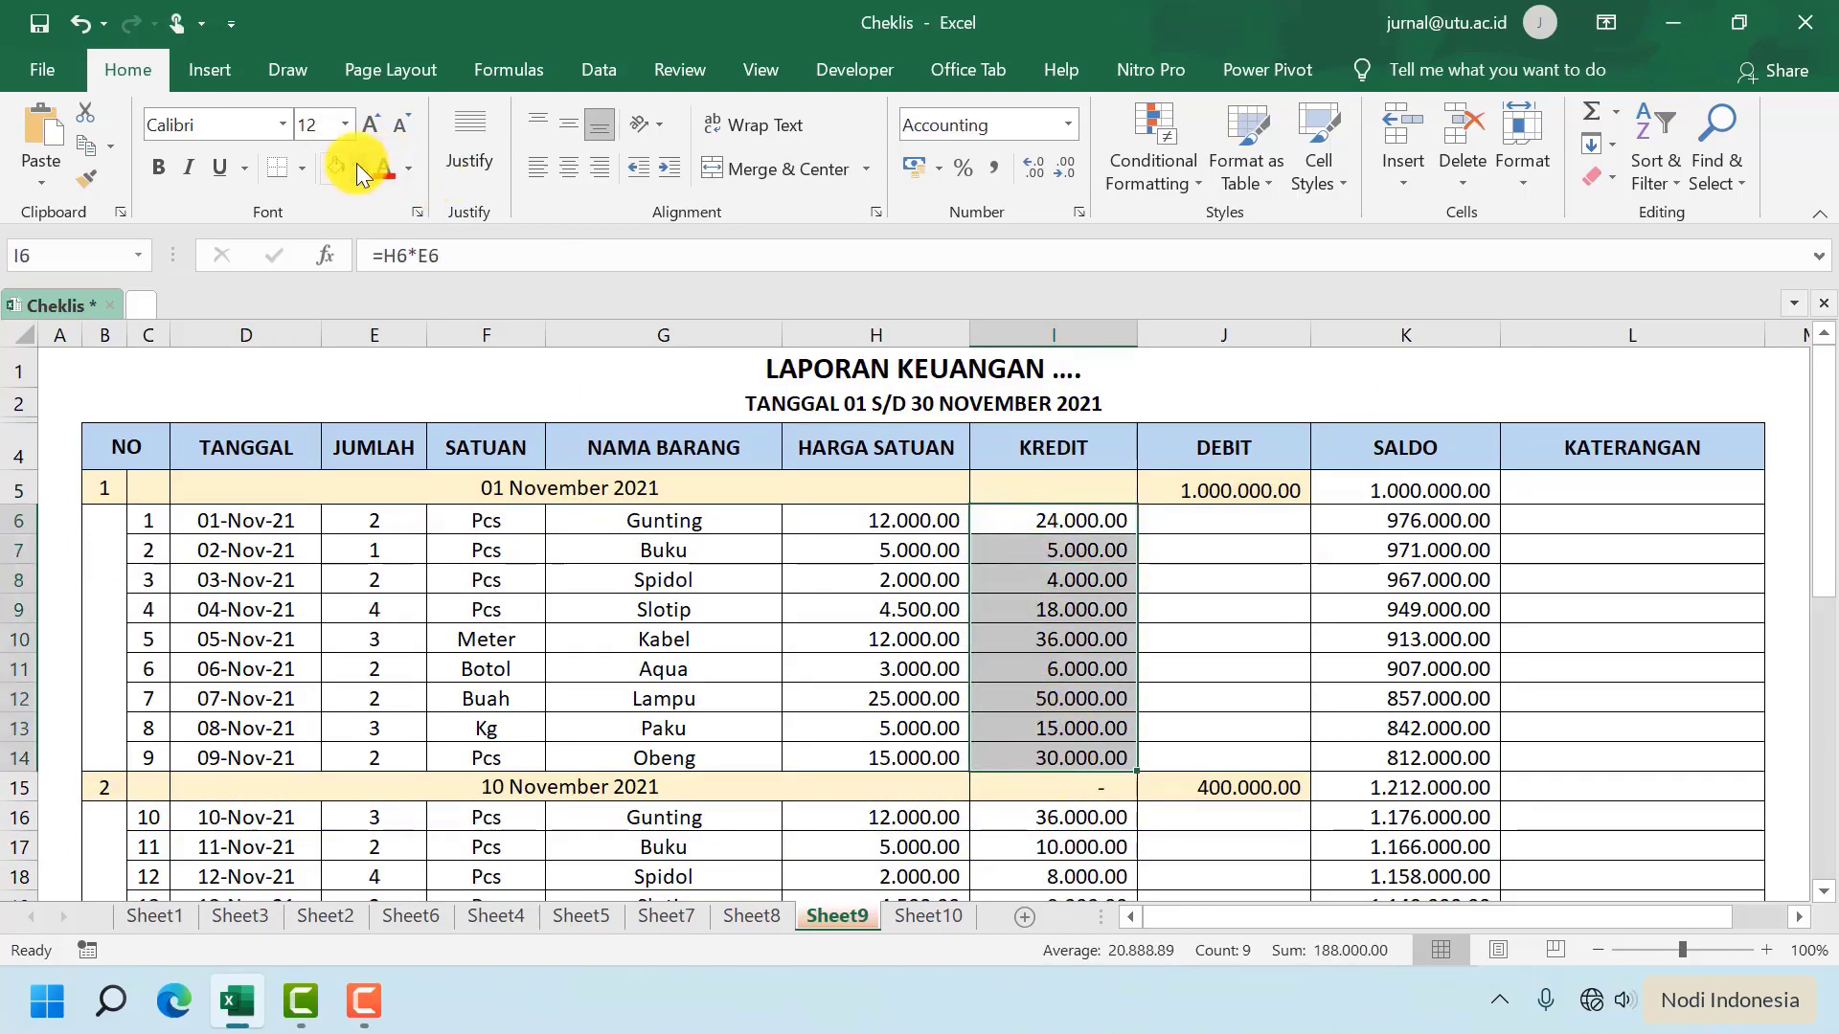
click(356, 165)
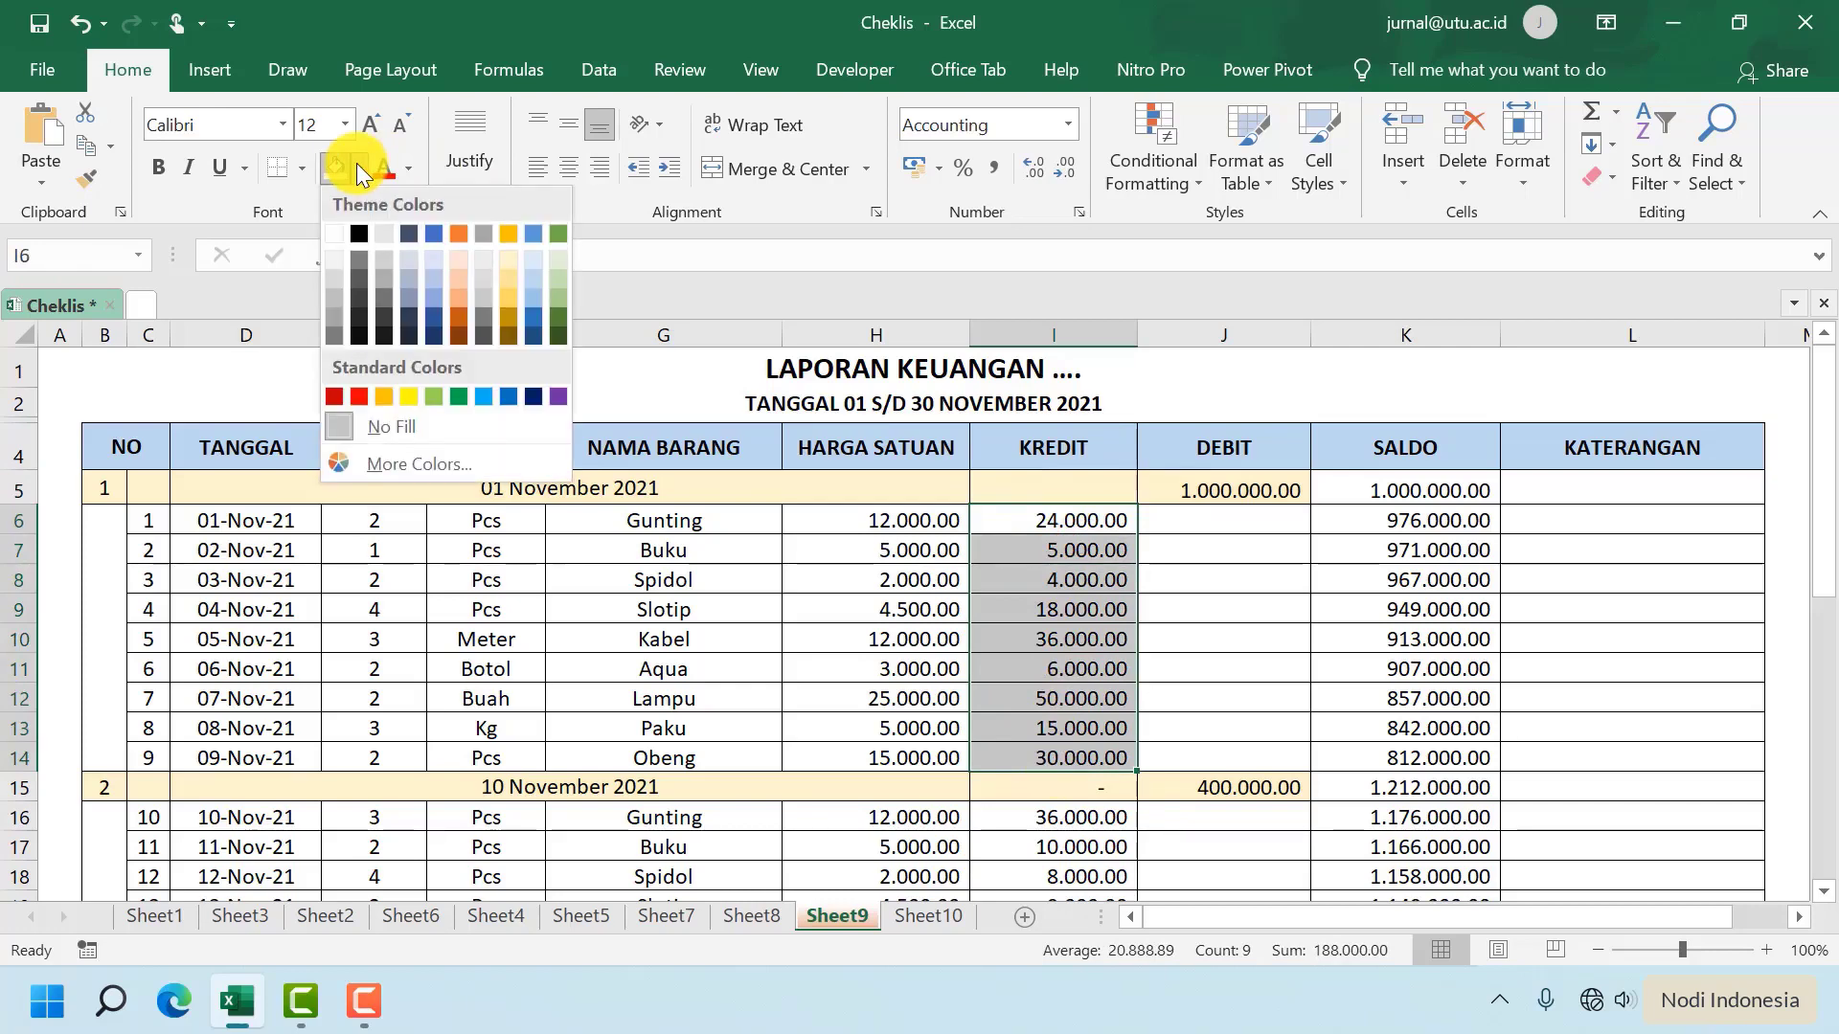
click(463, 261)
scroll(1047, 526, down, 3)
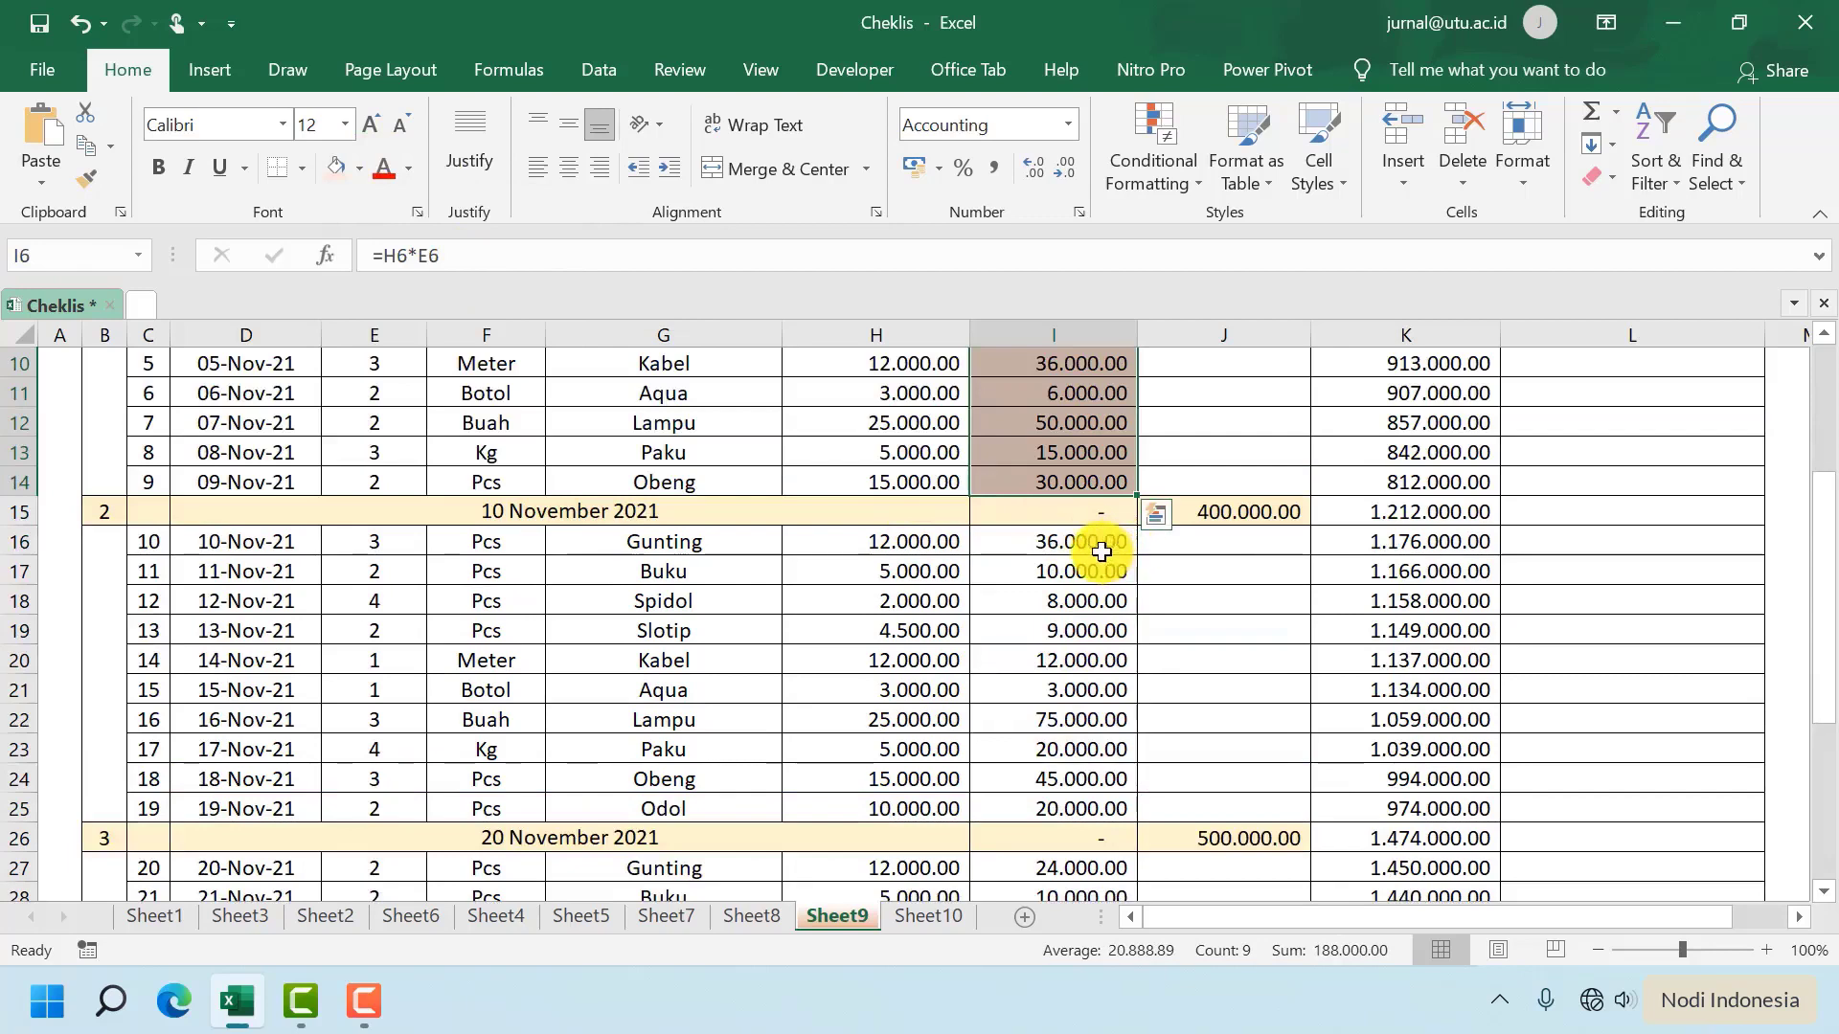
drag(1102, 552, 1089, 809)
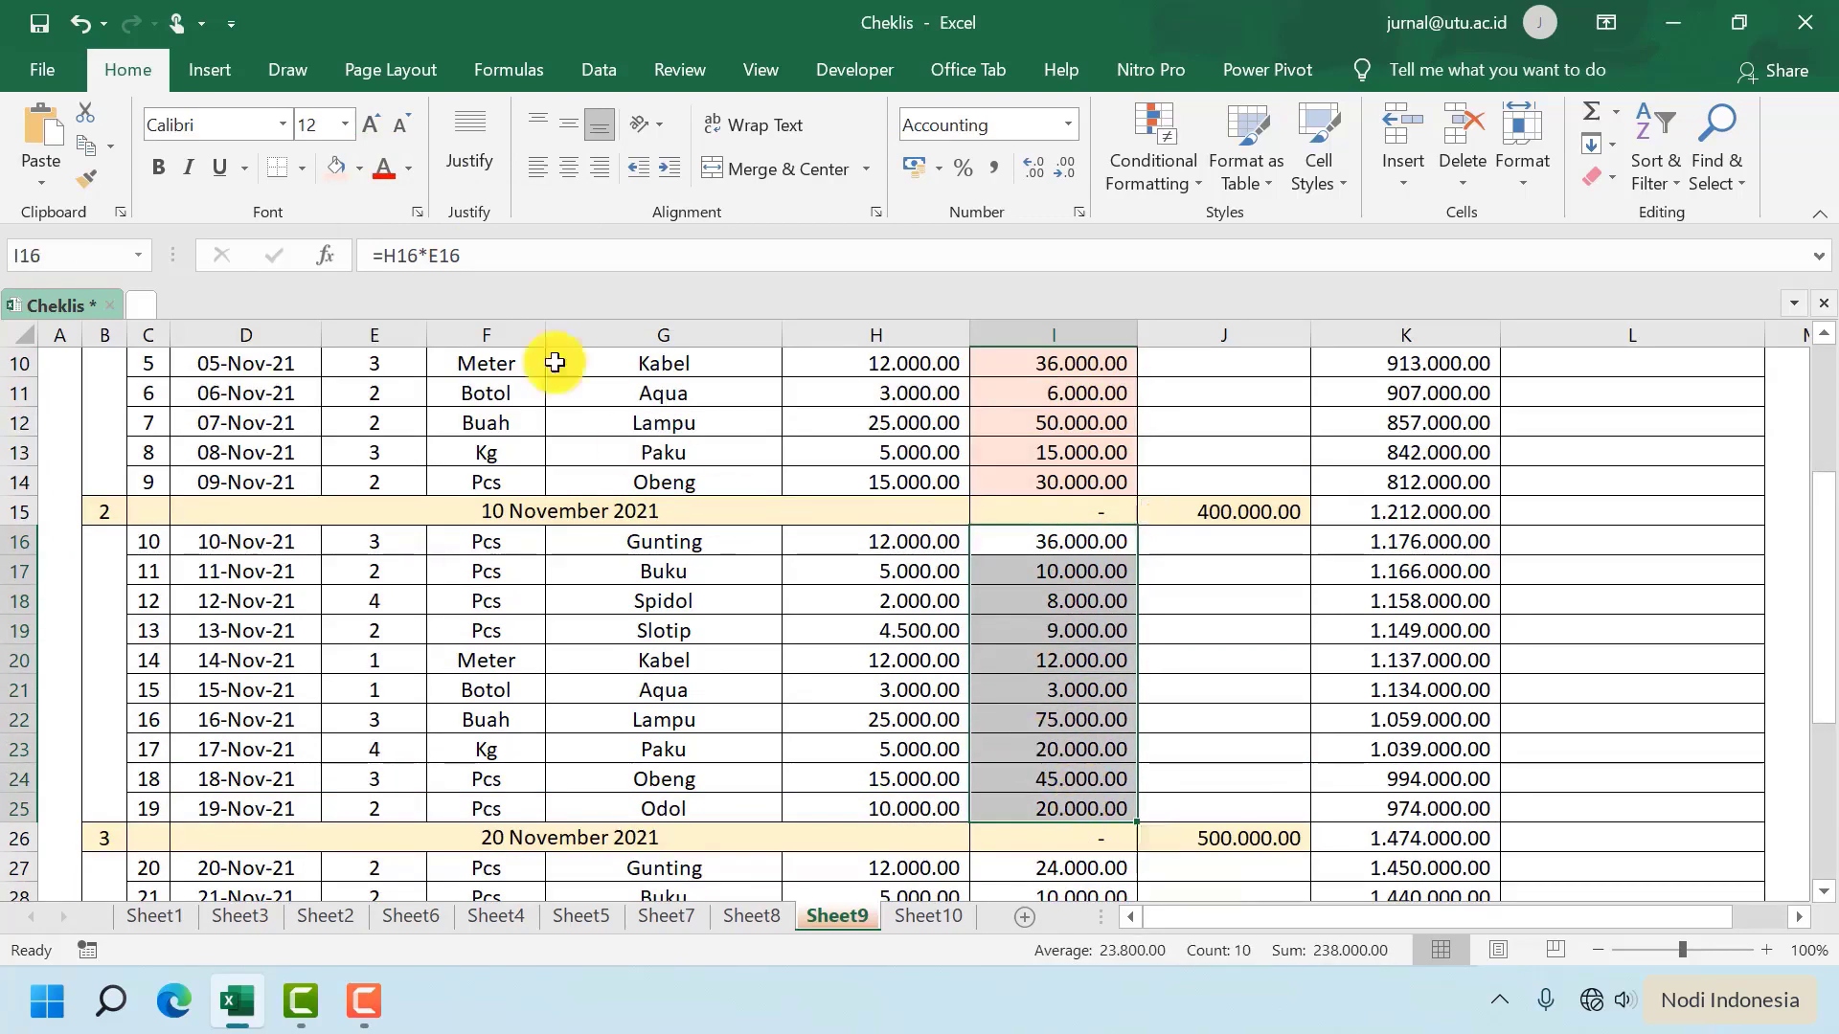
click(337, 164)
scroll(821, 521, down, 3)
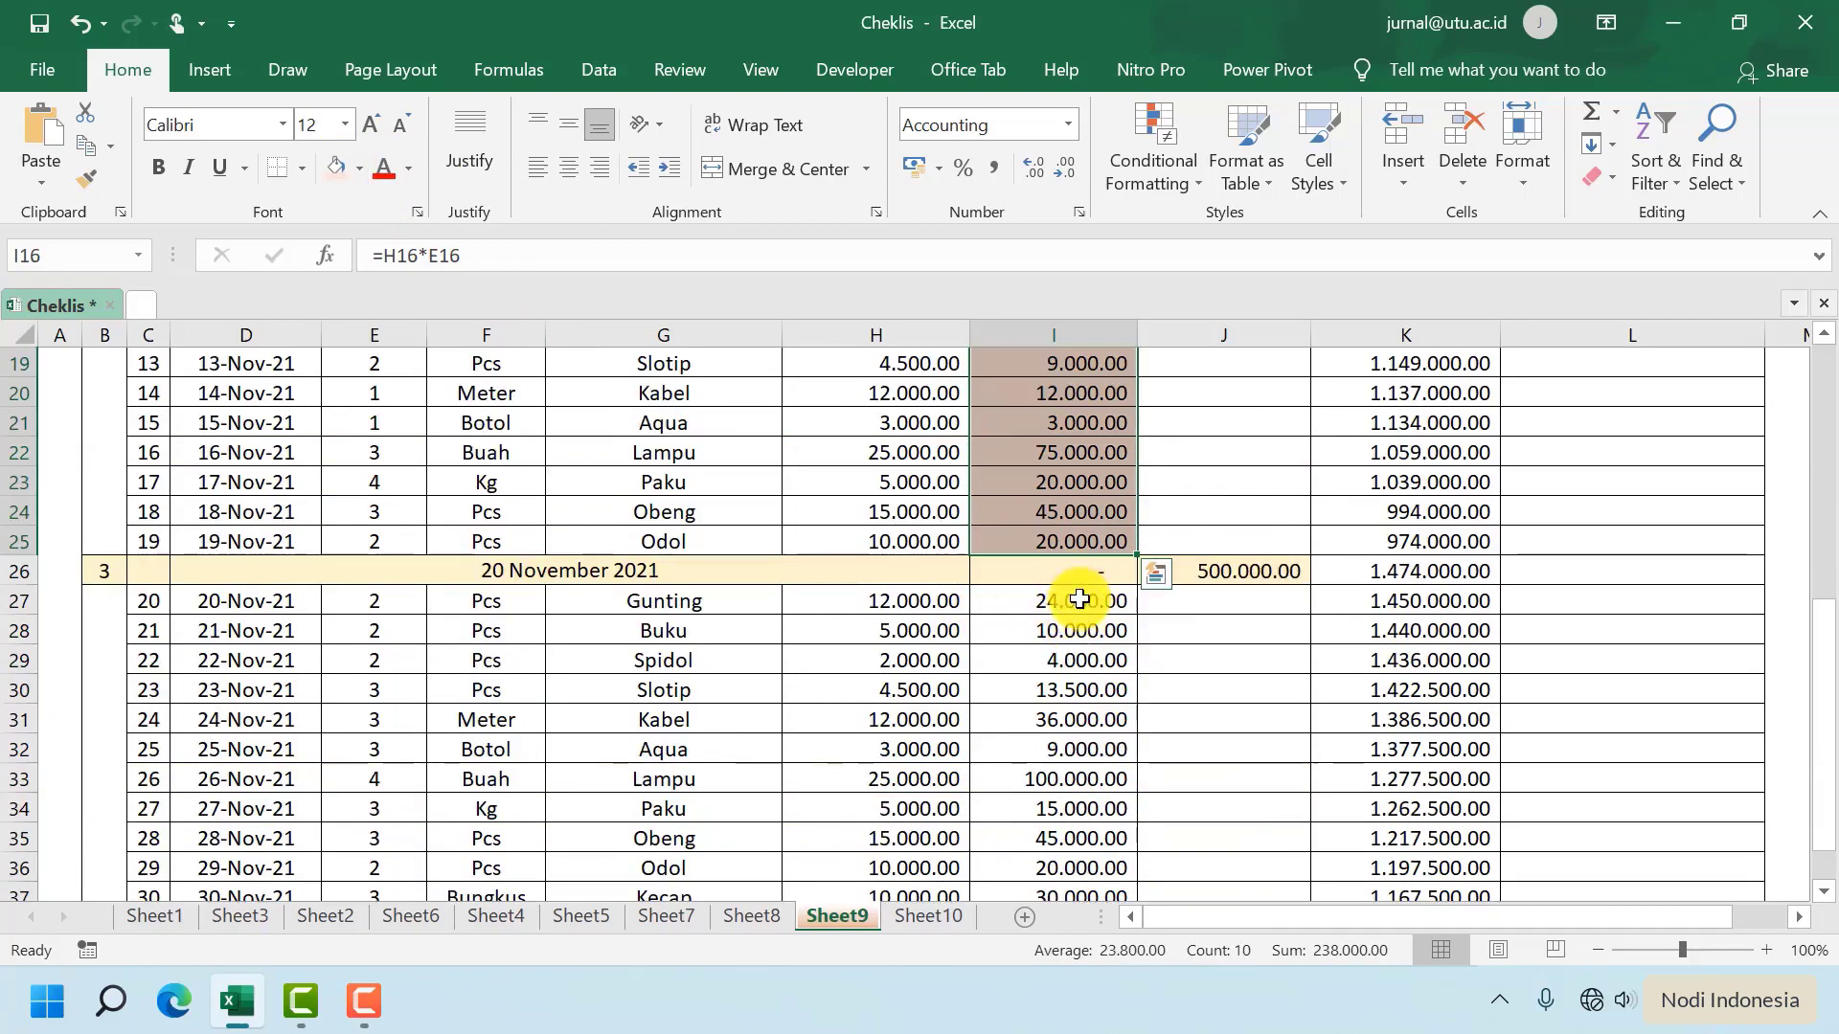
drag(1079, 598, 1076, 807)
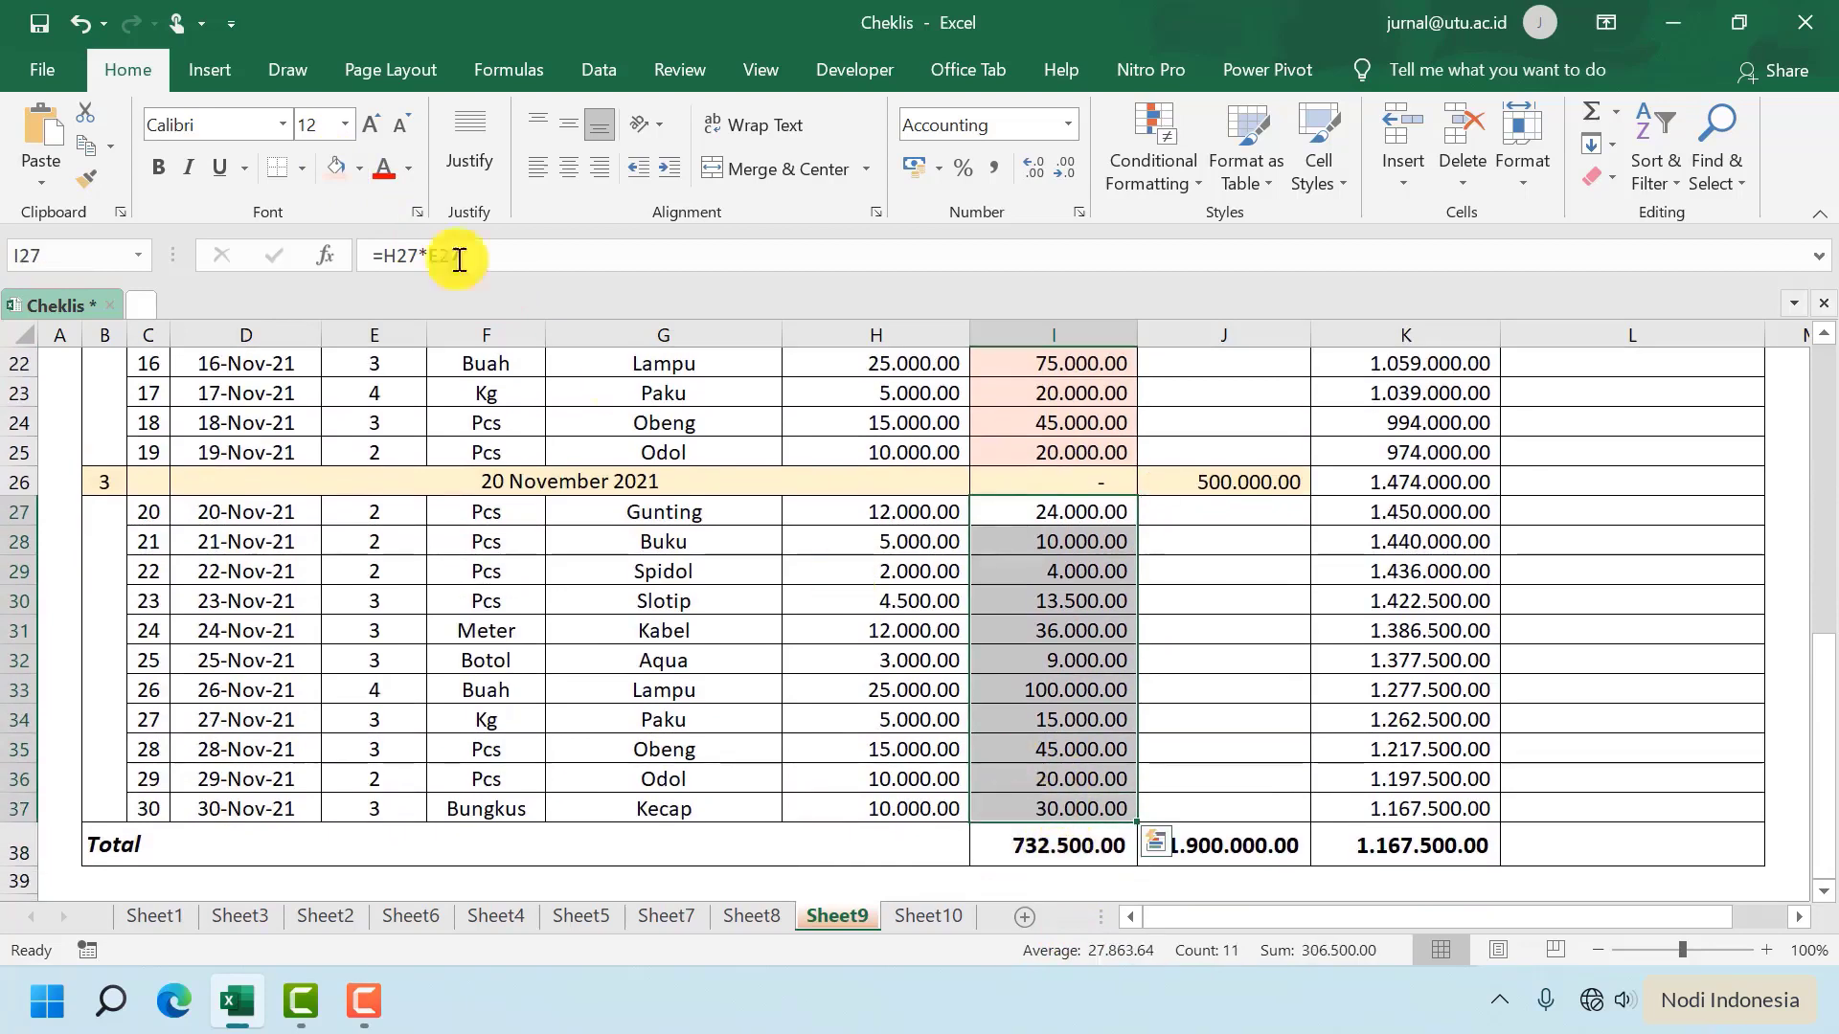
click(341, 163)
click(1211, 421)
Fill the Debit cells J5:J37 with light gold
scroll(1243, 499, up, 4)
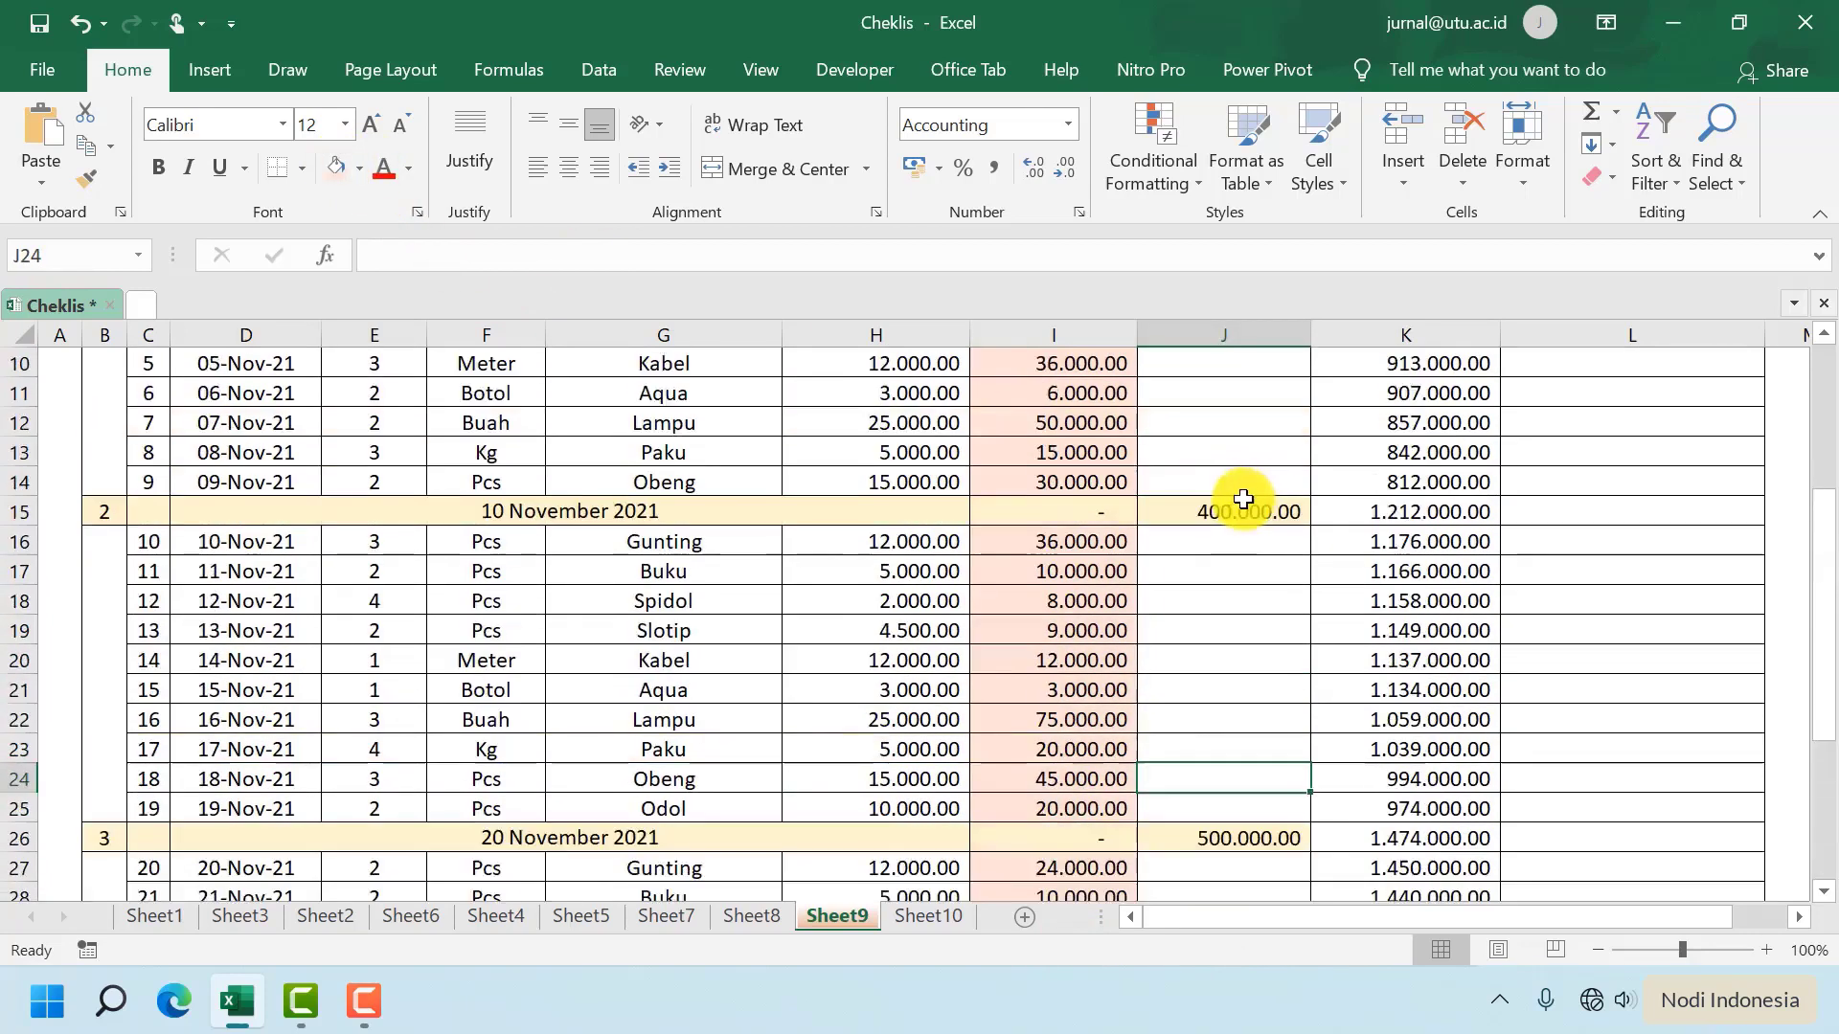
scroll(1243, 499, up, 3)
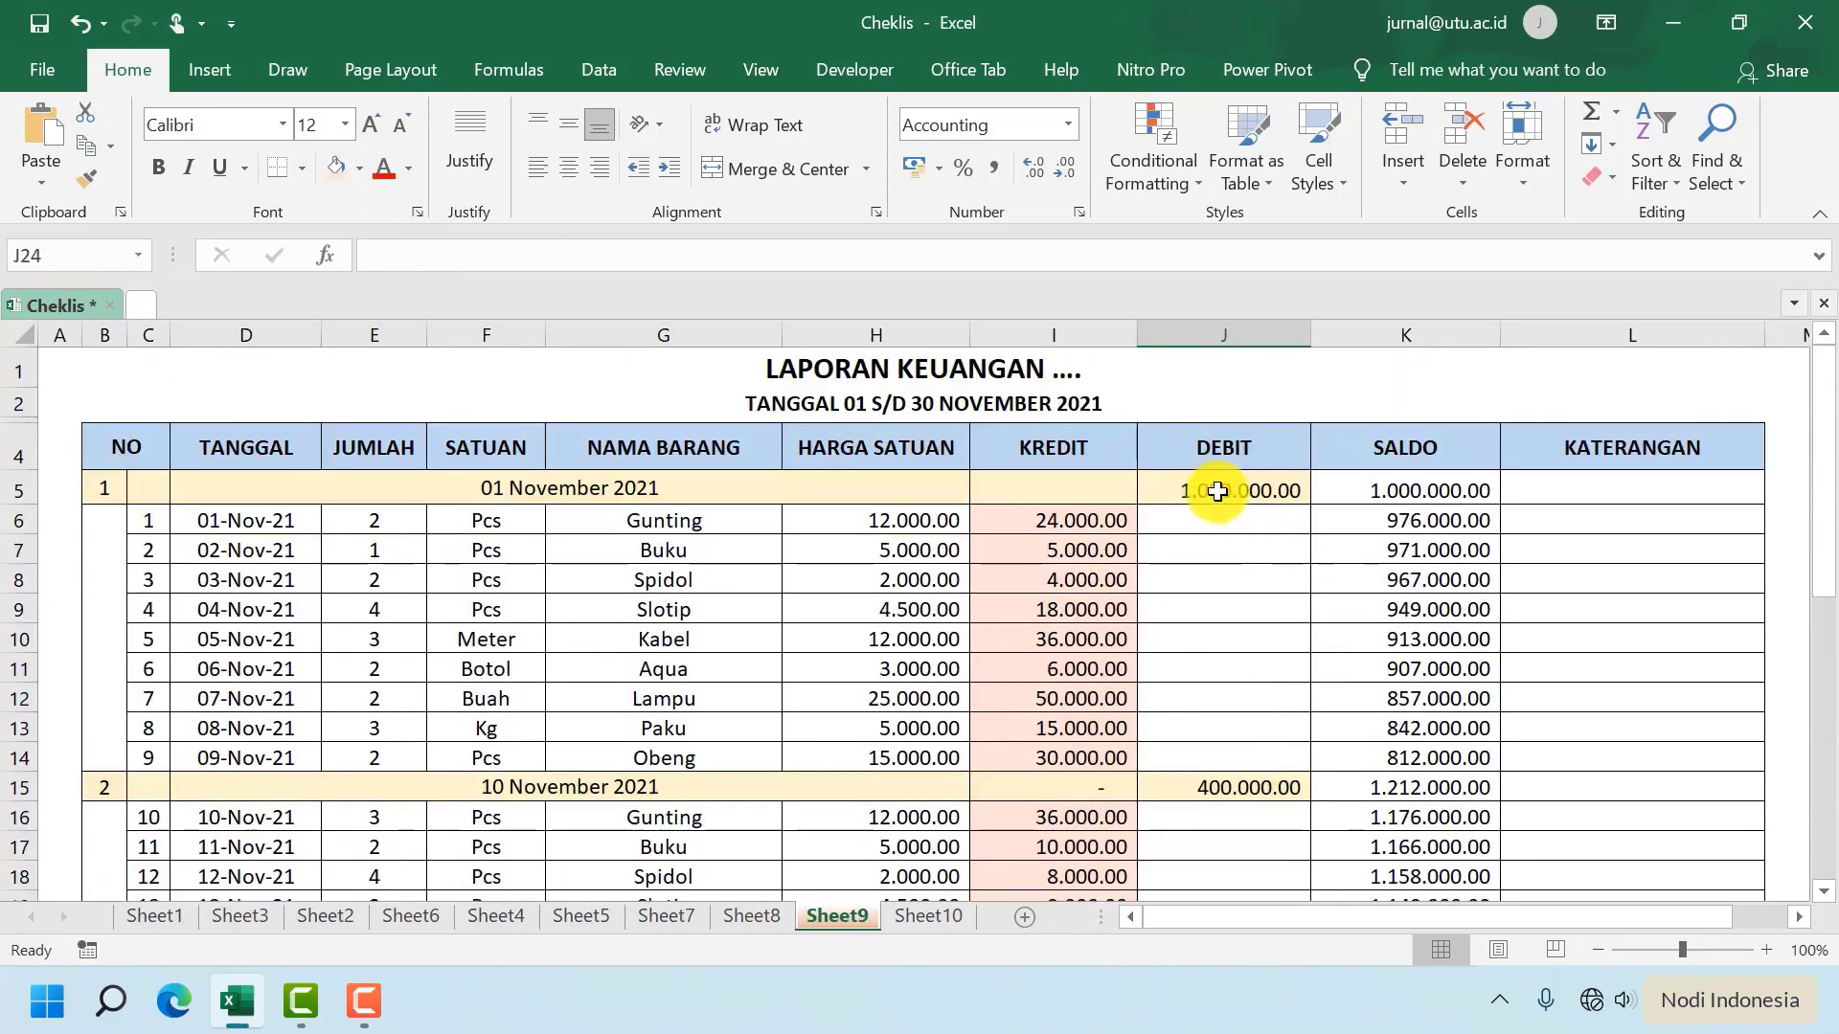
drag(1219, 489, 1223, 808)
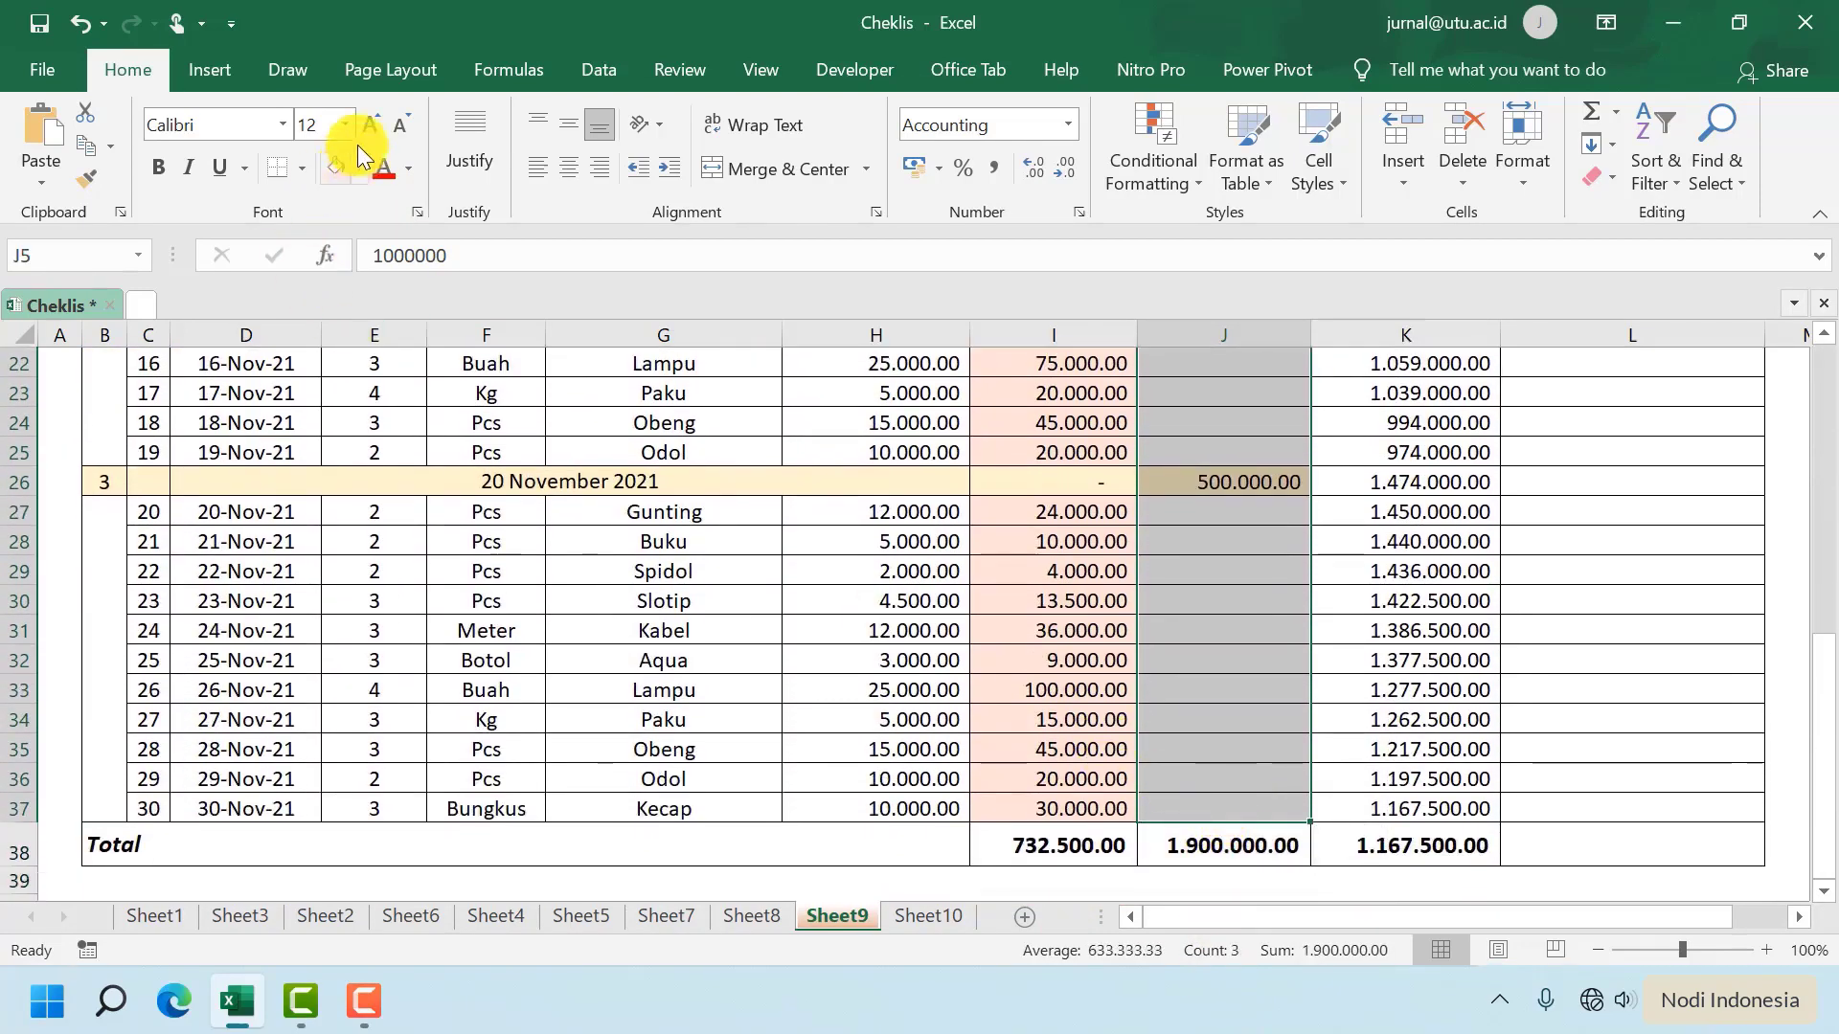
click(358, 169)
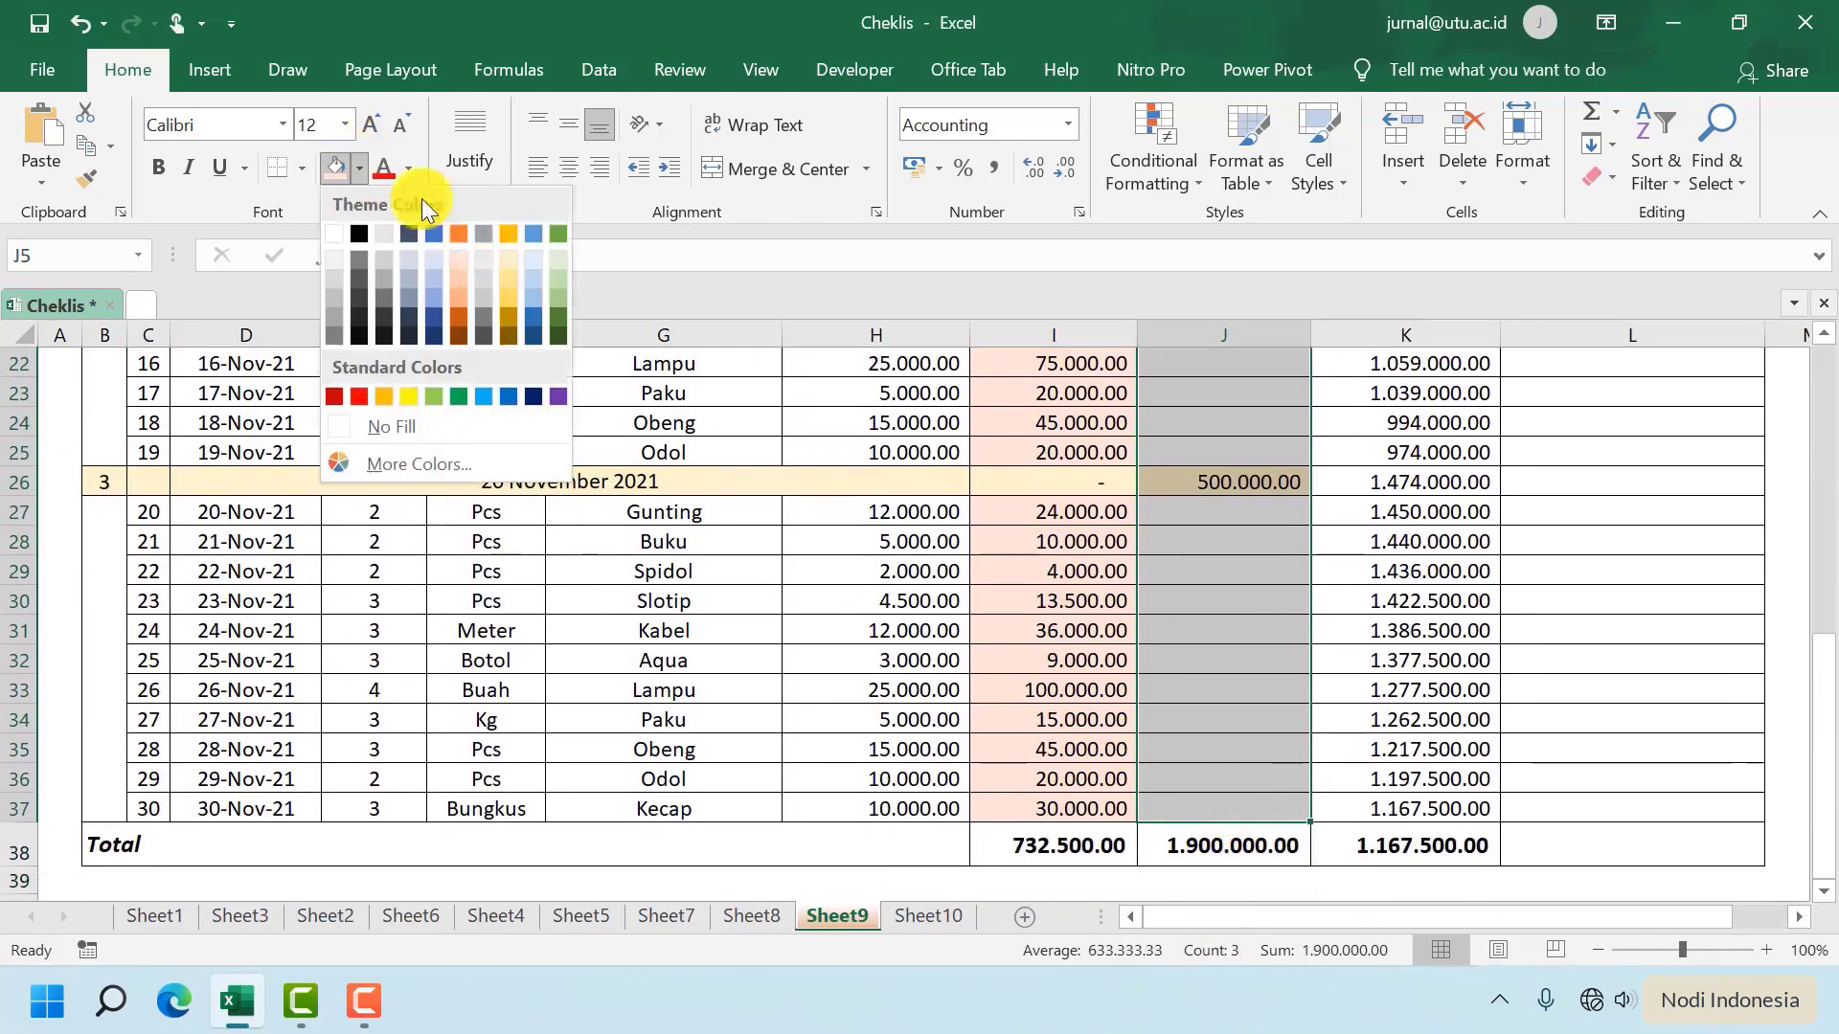
click(513, 260)
click(1462, 613)
Fill the Saldo cells K5:K37 with light green
drag(1432, 488, 1432, 824)
click(360, 166)
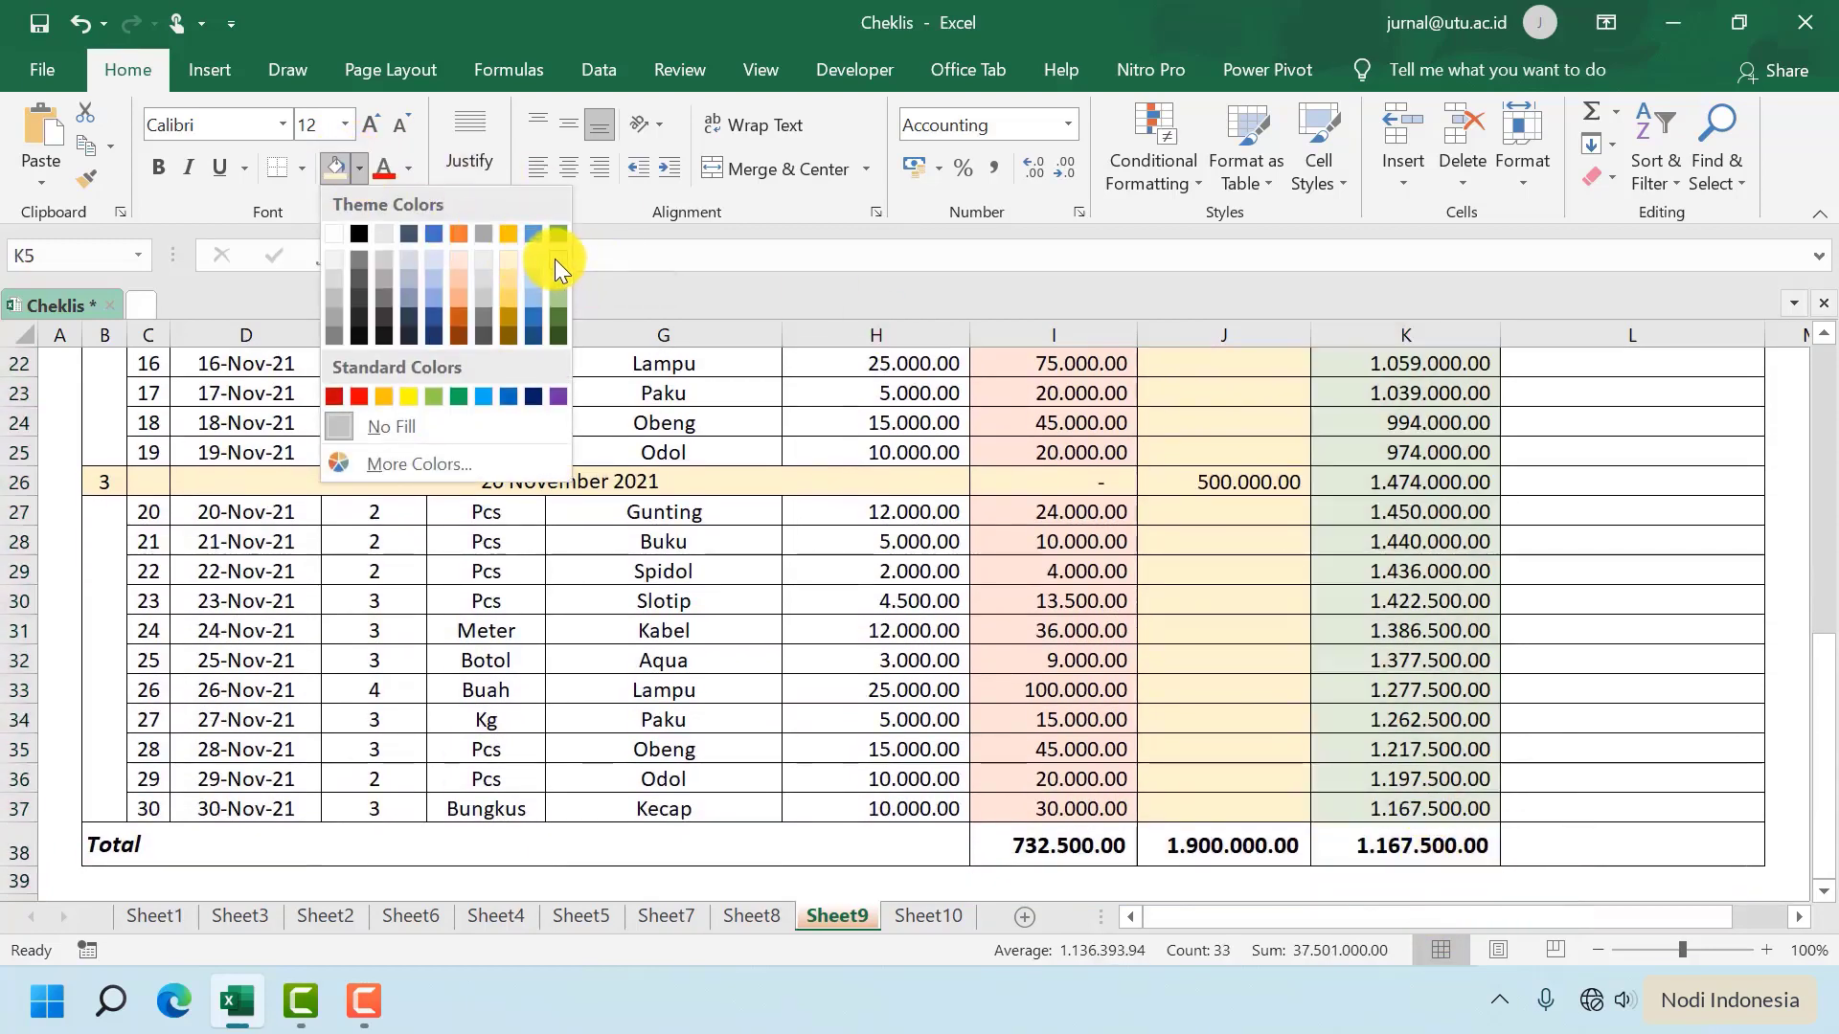
click(554, 258)
click(1108, 645)
click(487, 579)
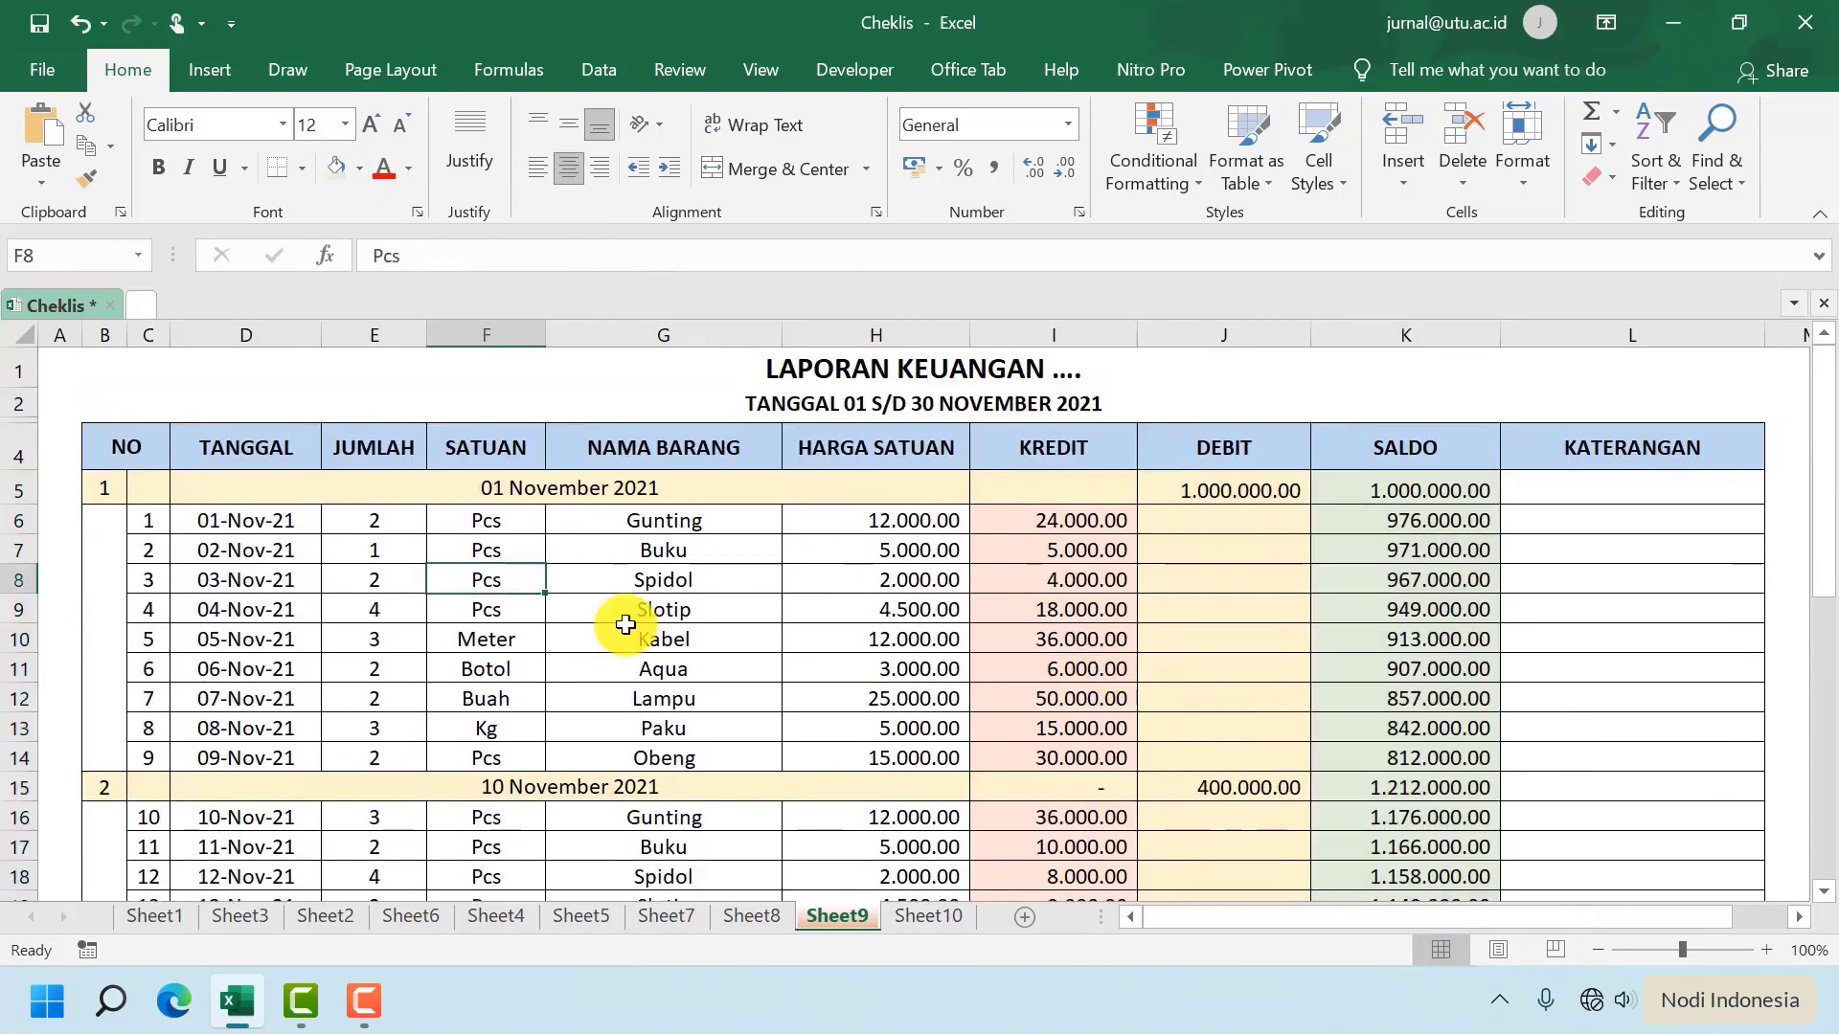
Freeze panes at C5 to lock the title and header rows 1 to 4 and columns A and B, and check the result by scrolling
scroll(626, 625, down, 2)
scroll(622, 535, down, 2)
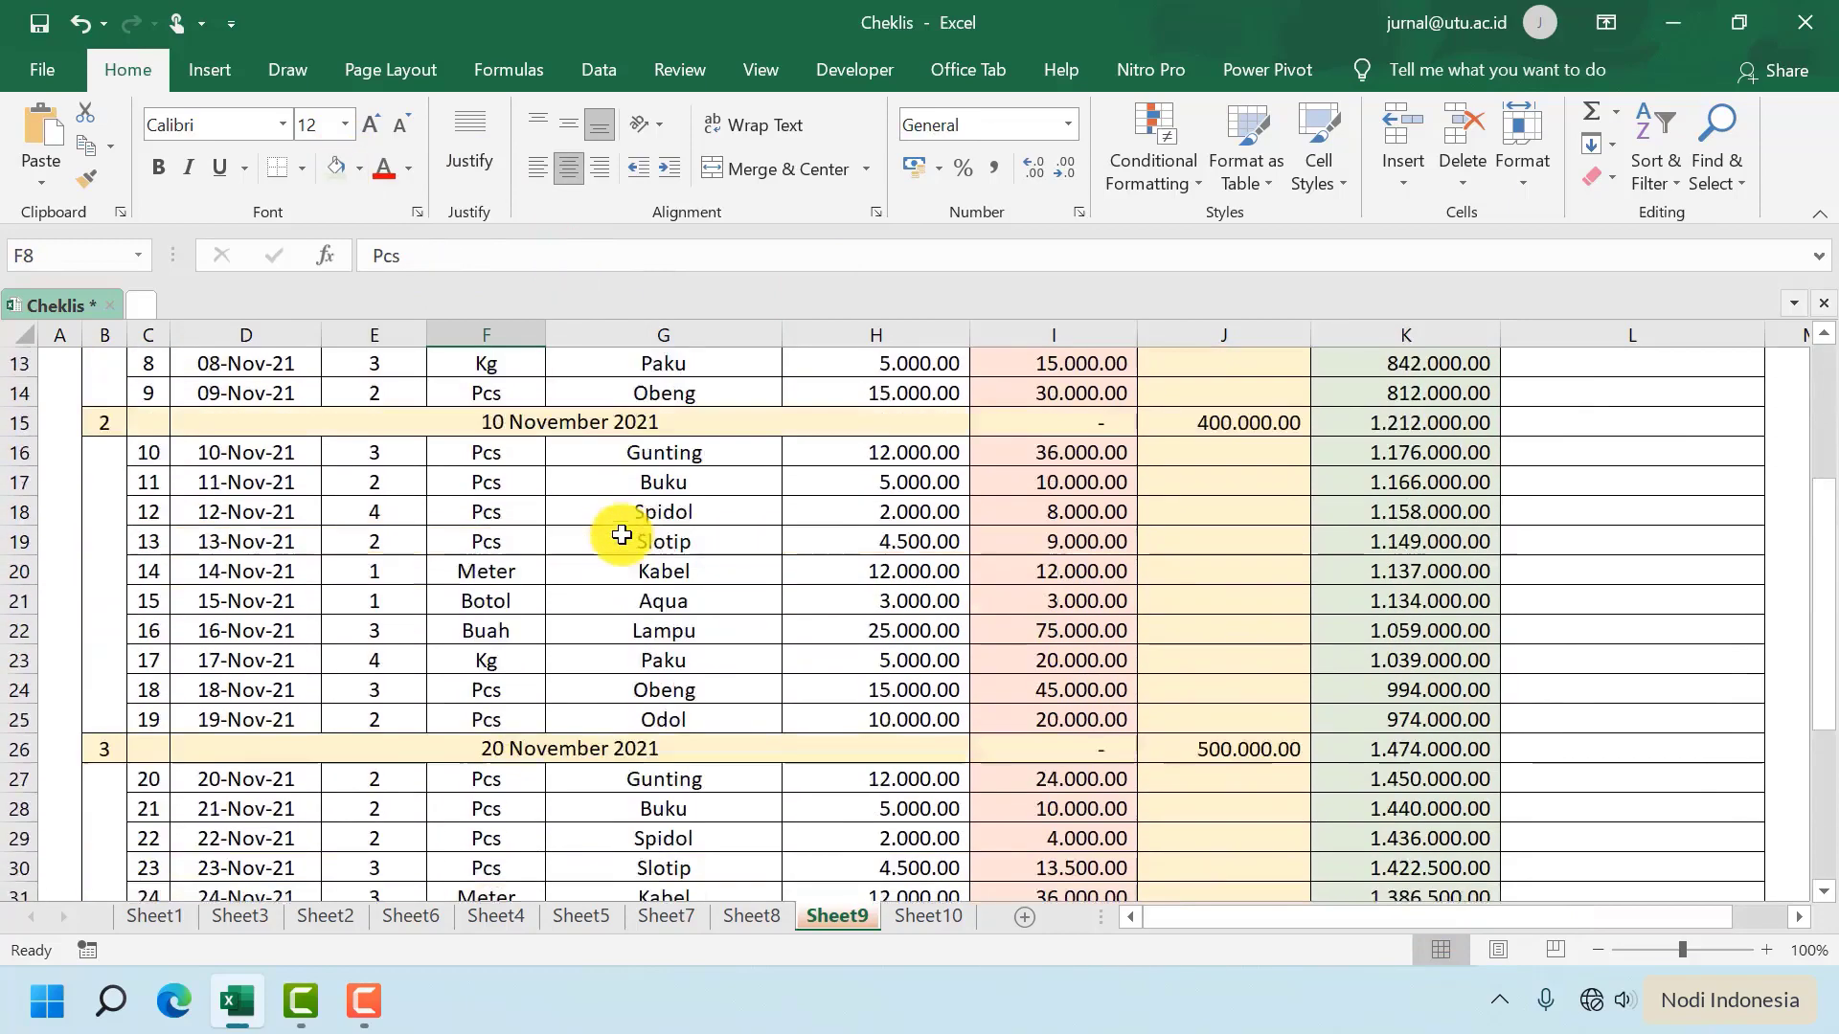
scroll(621, 534, down, 1)
scroll(621, 535, up, 5)
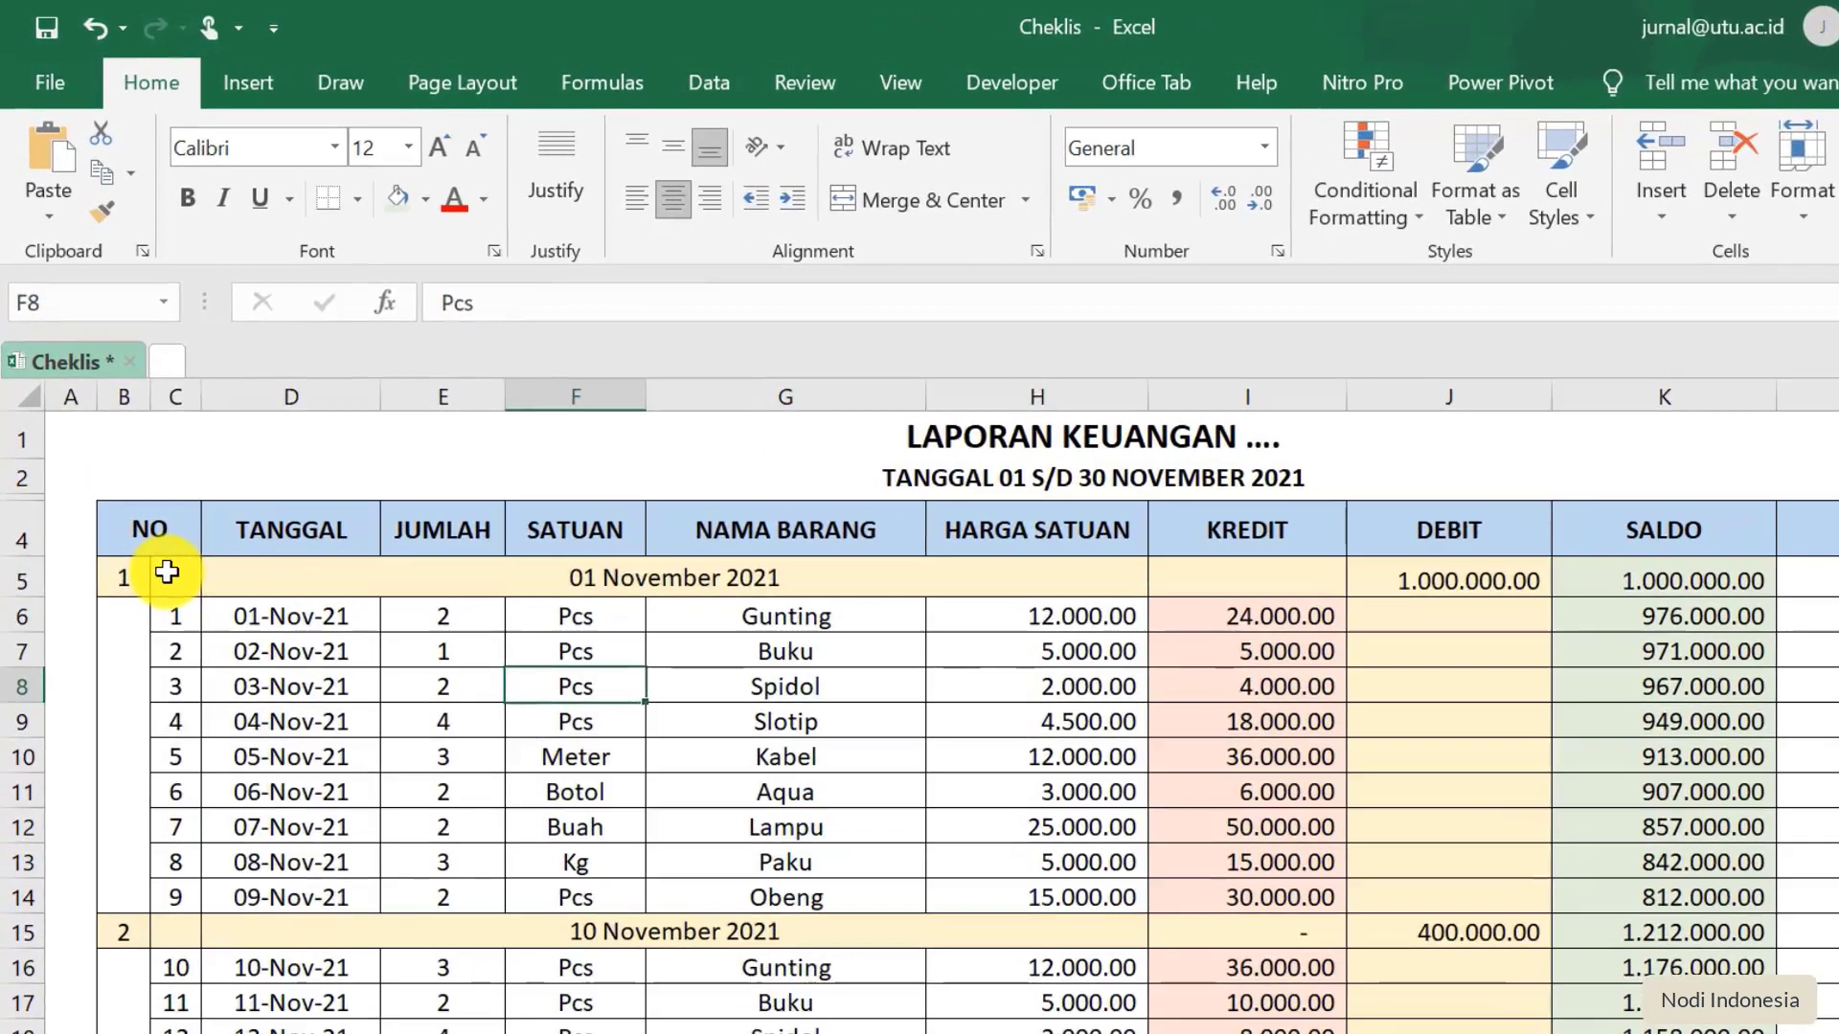
click(167, 572)
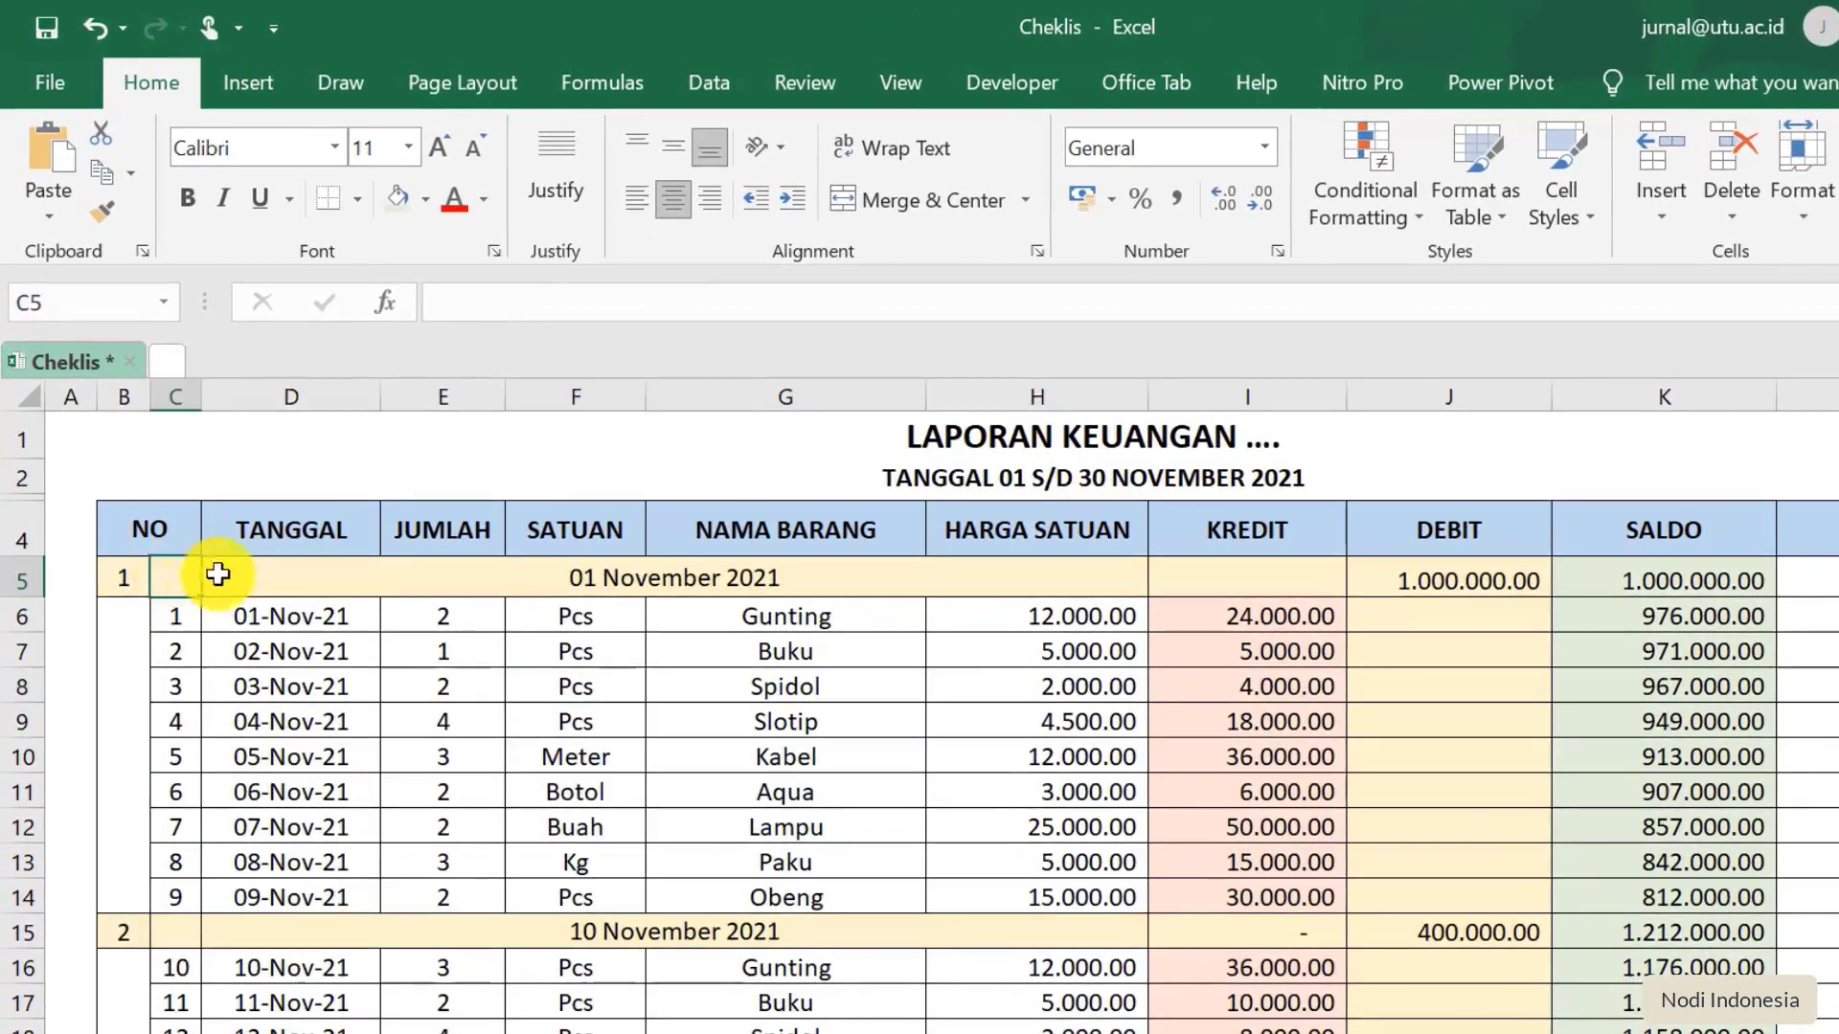
click(914, 79)
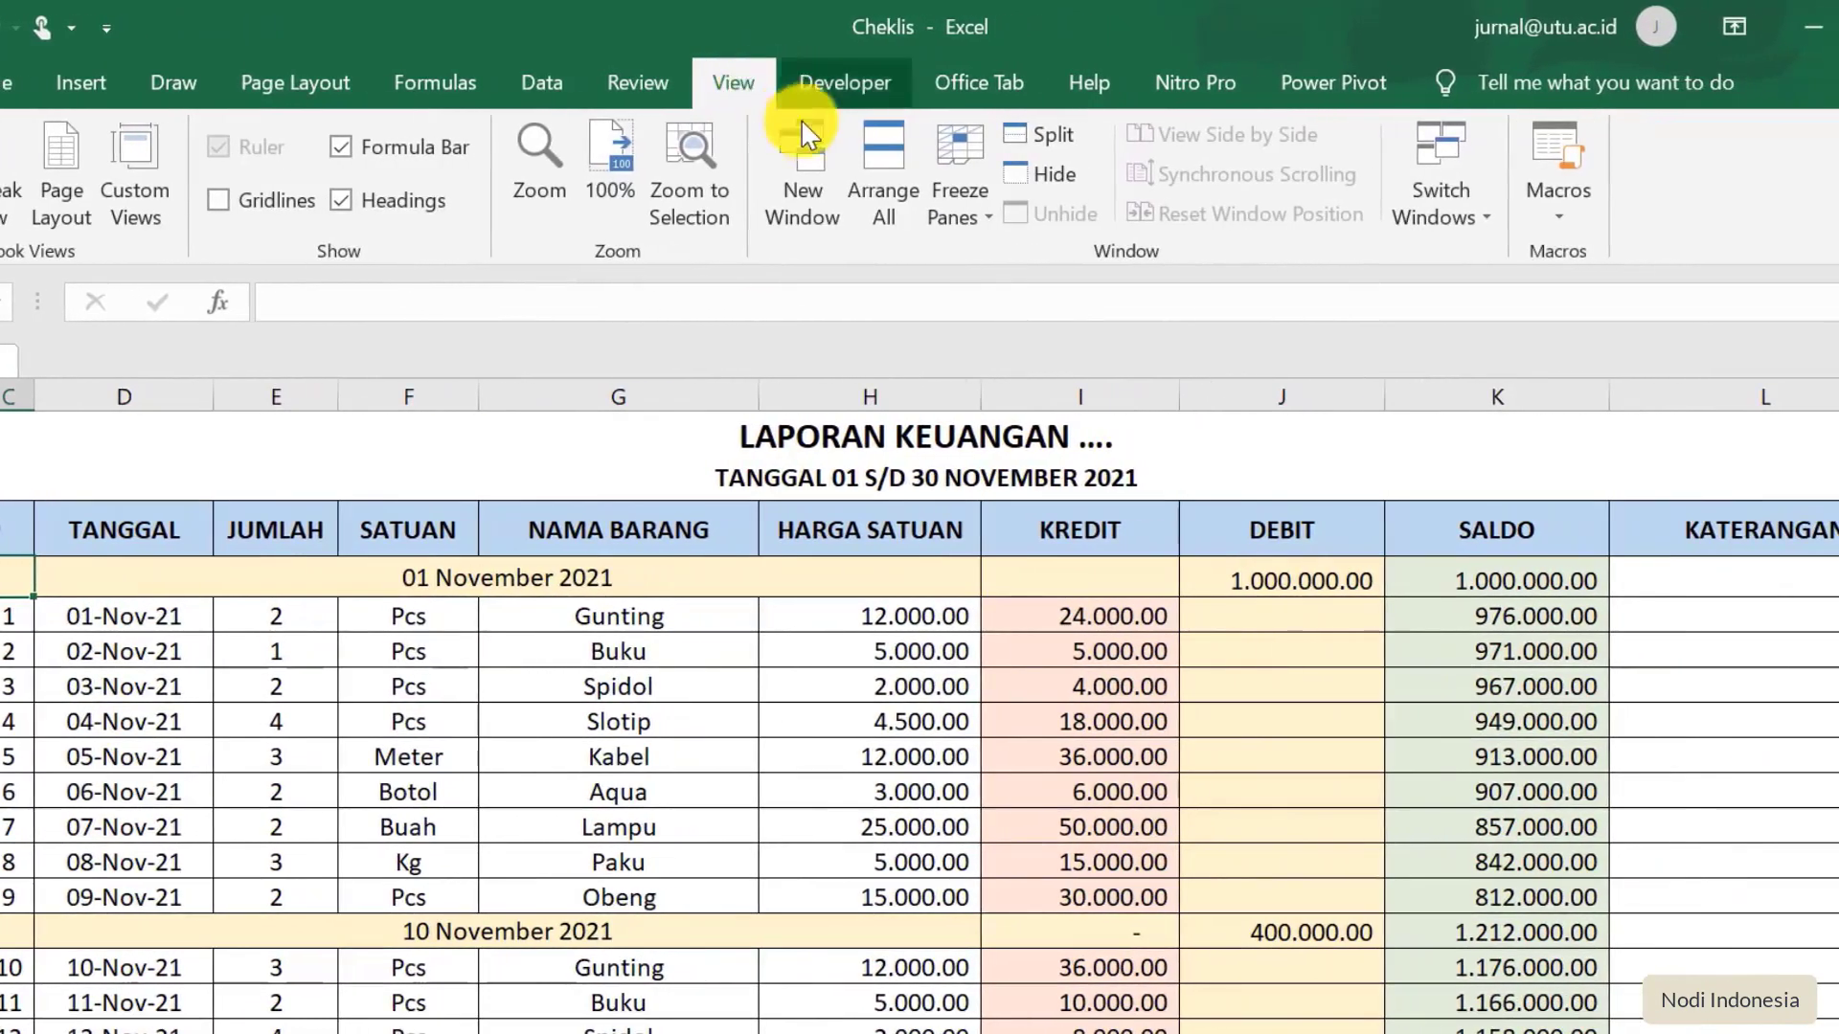
click(987, 222)
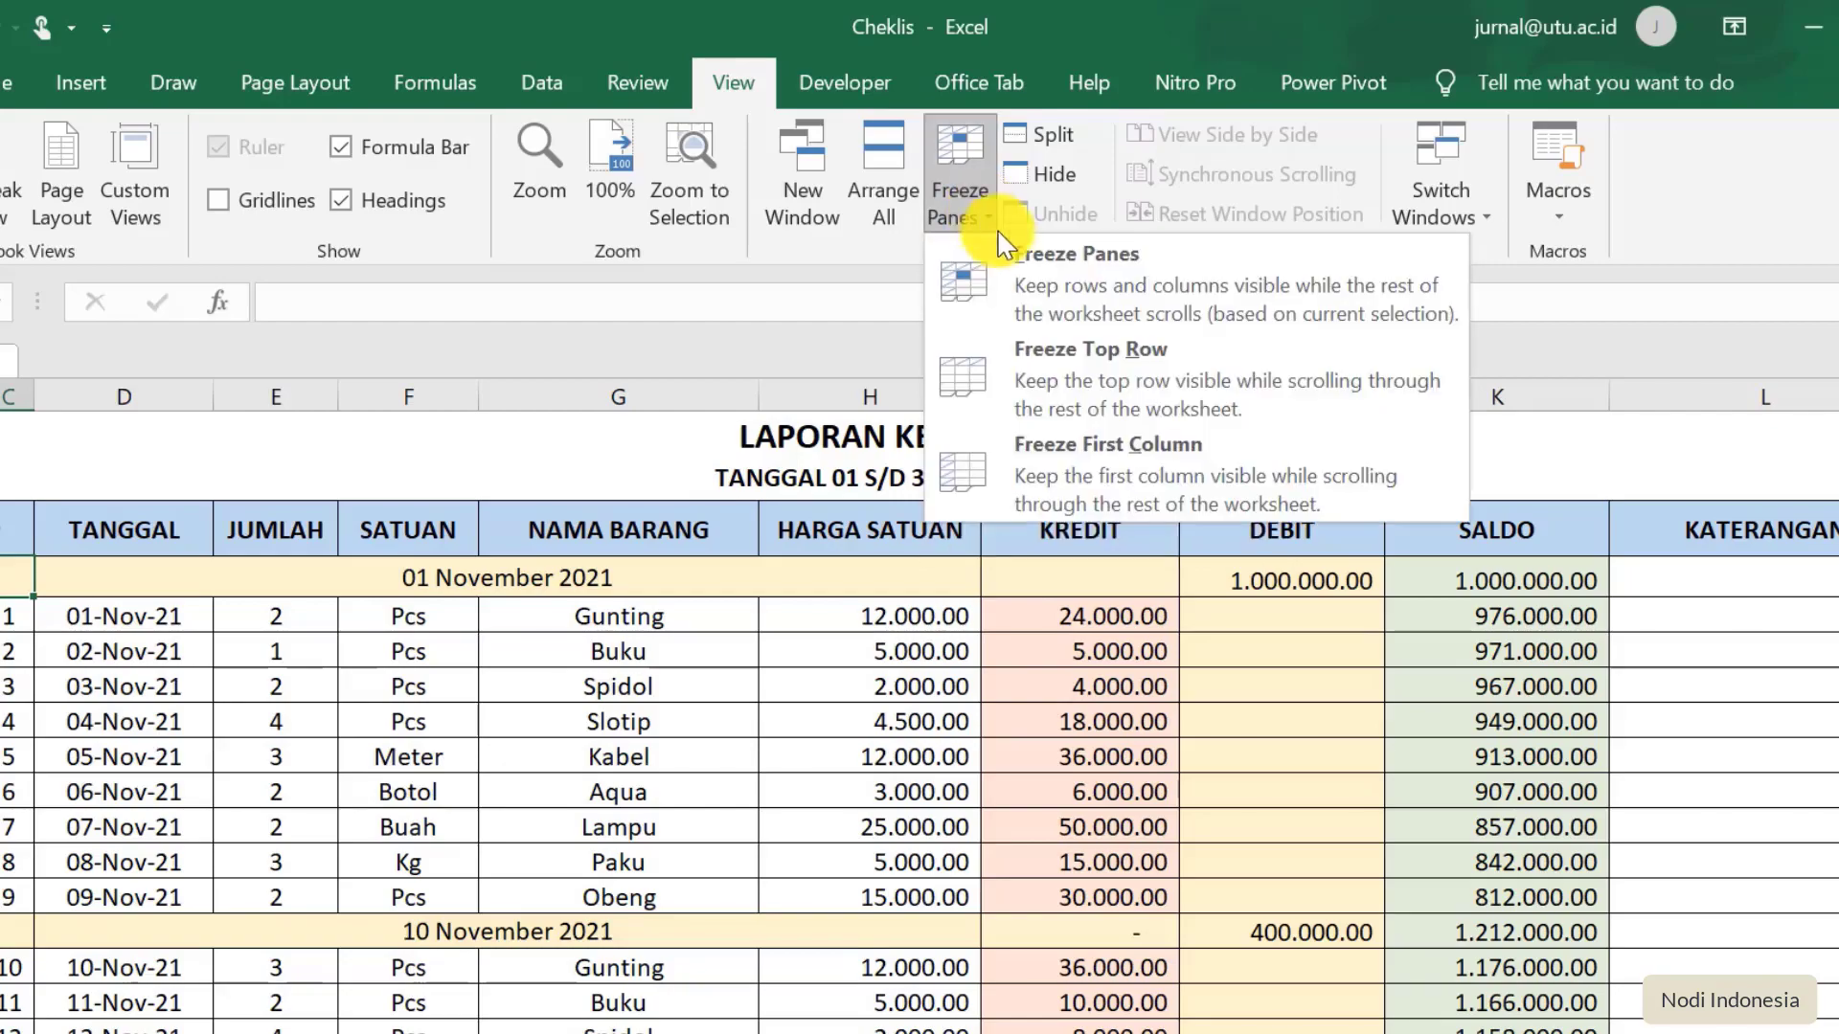
click(1170, 282)
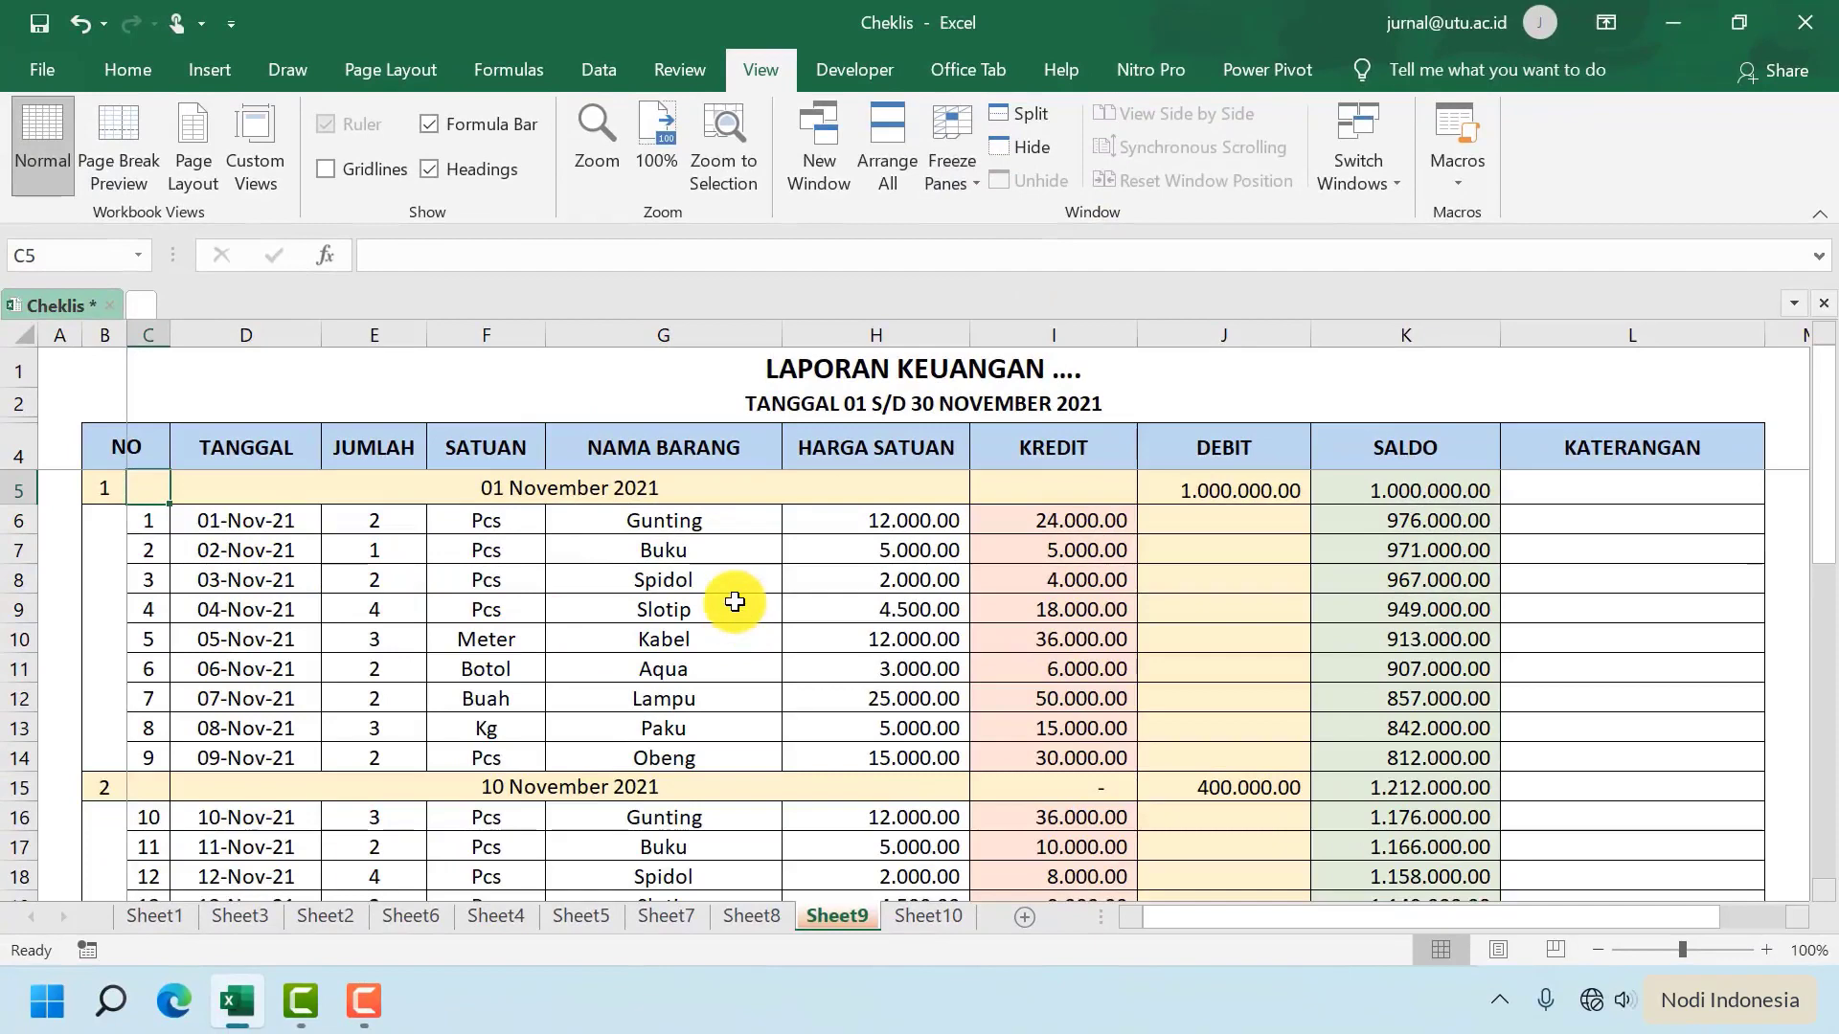
scroll(734, 601, down, 3)
scroll(735, 601, down, 7)
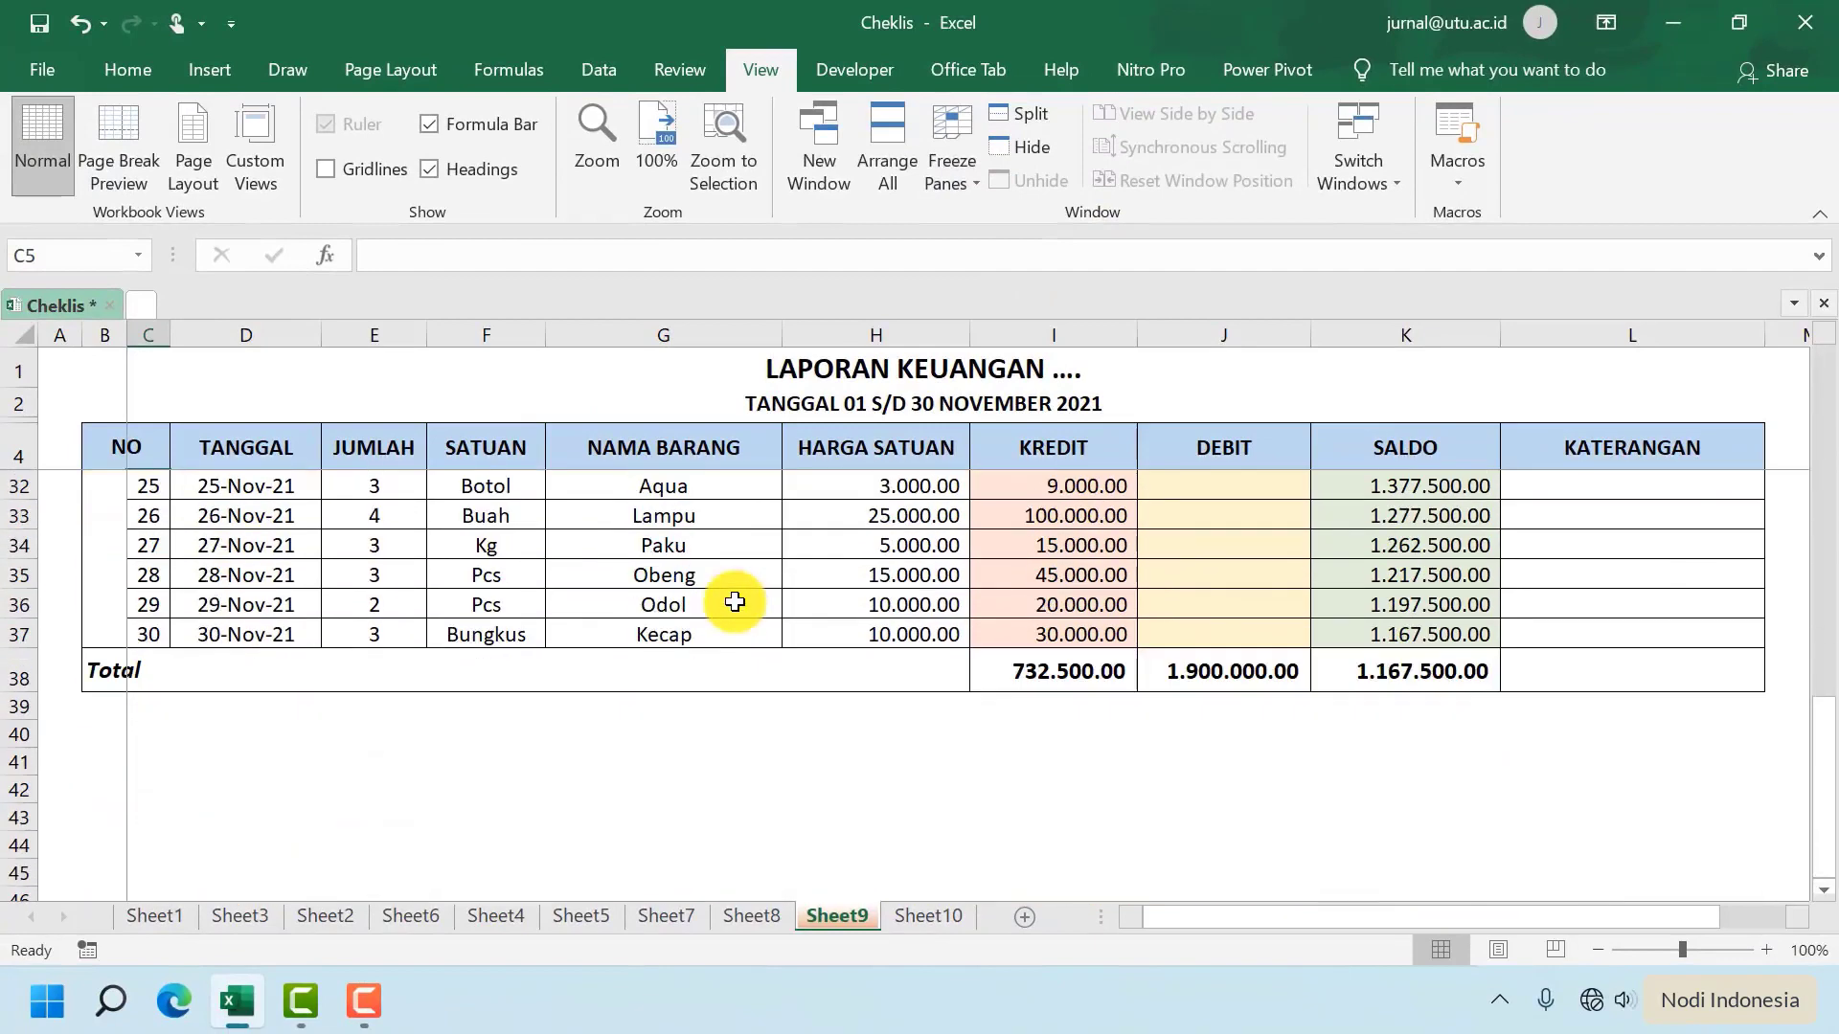
scroll(525, 600, up, 9)
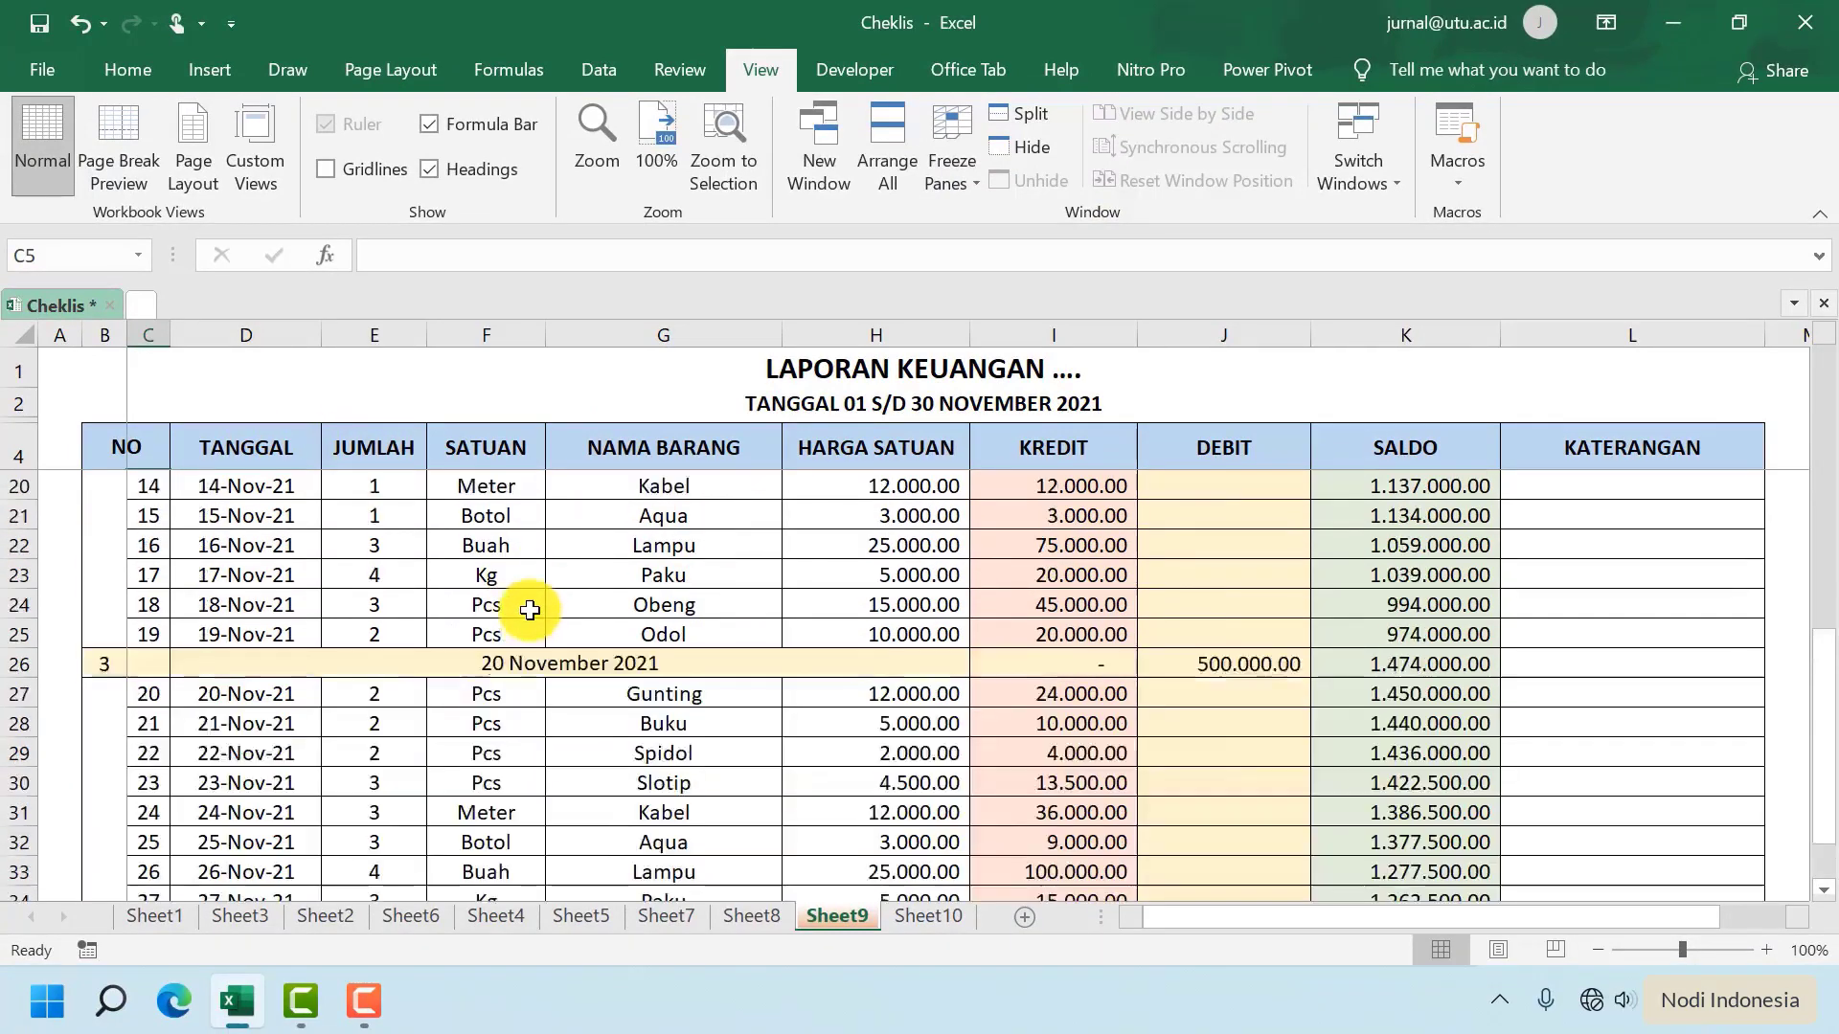
drag(1375, 919, 1502, 927)
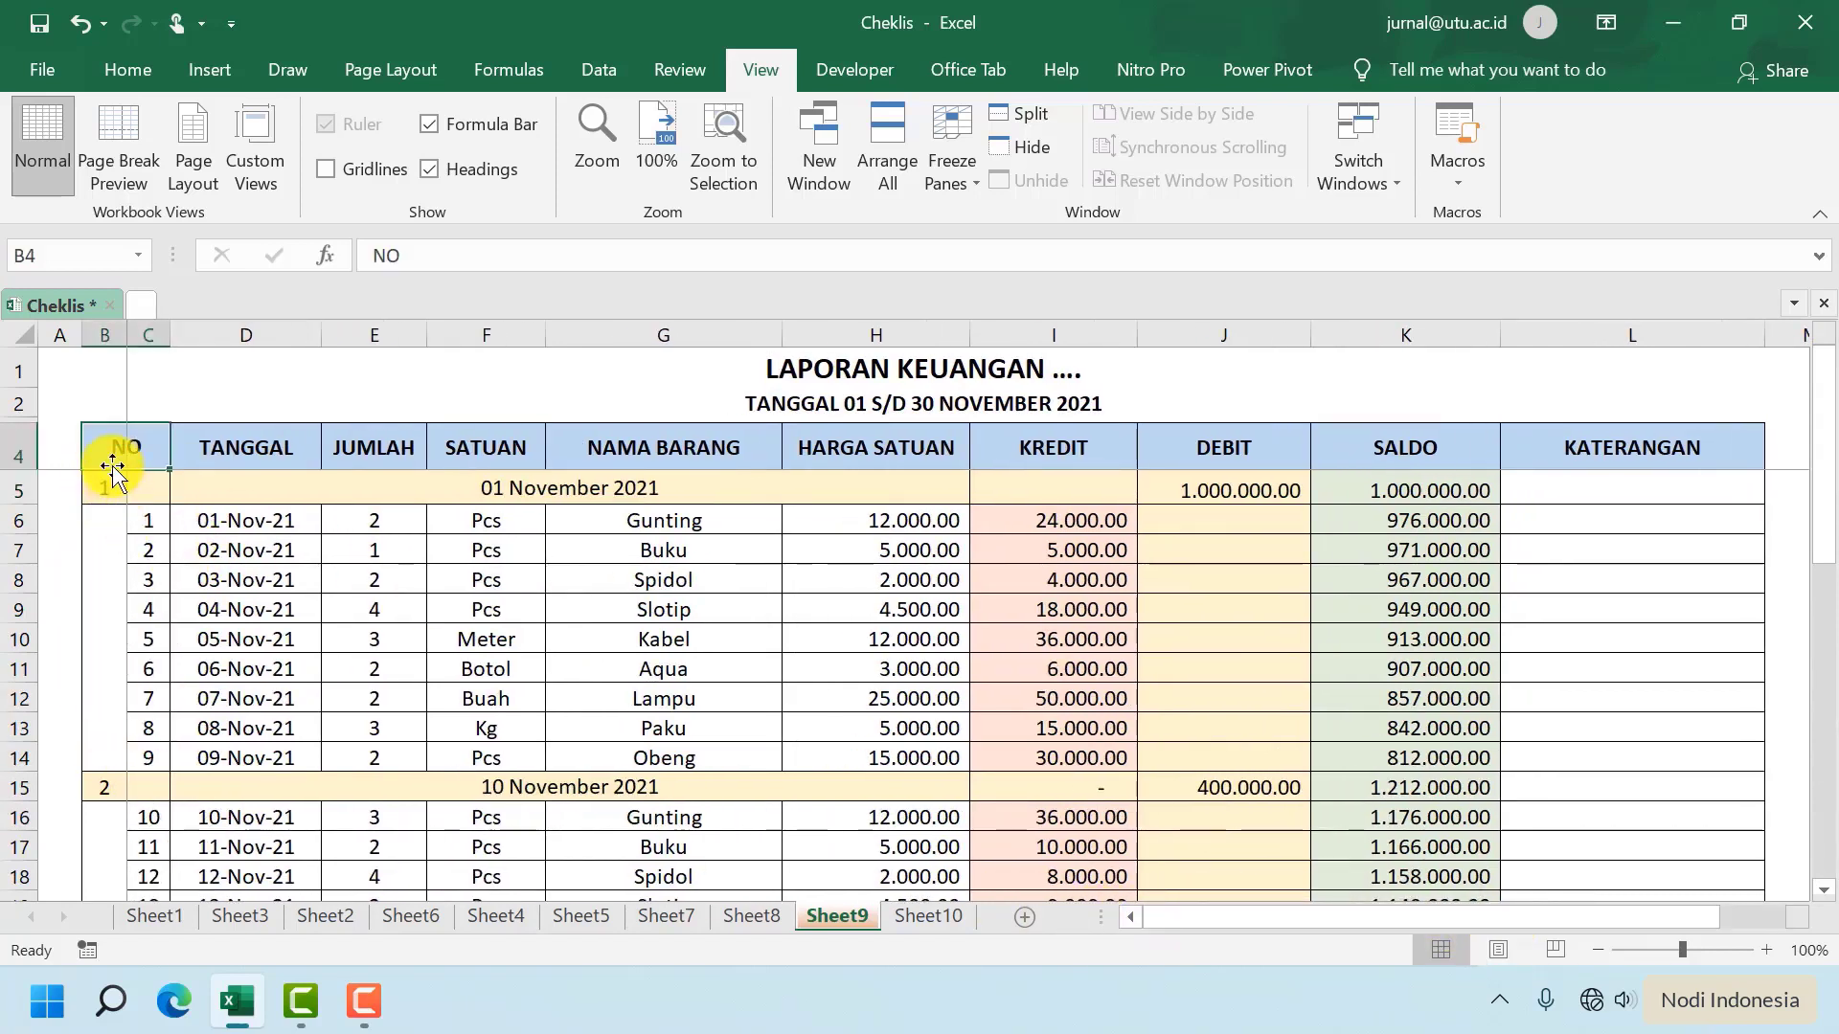
Add filters to the table's header row, B4:L4, from NO to KATERANGAN
drag(103, 438, 1574, 441)
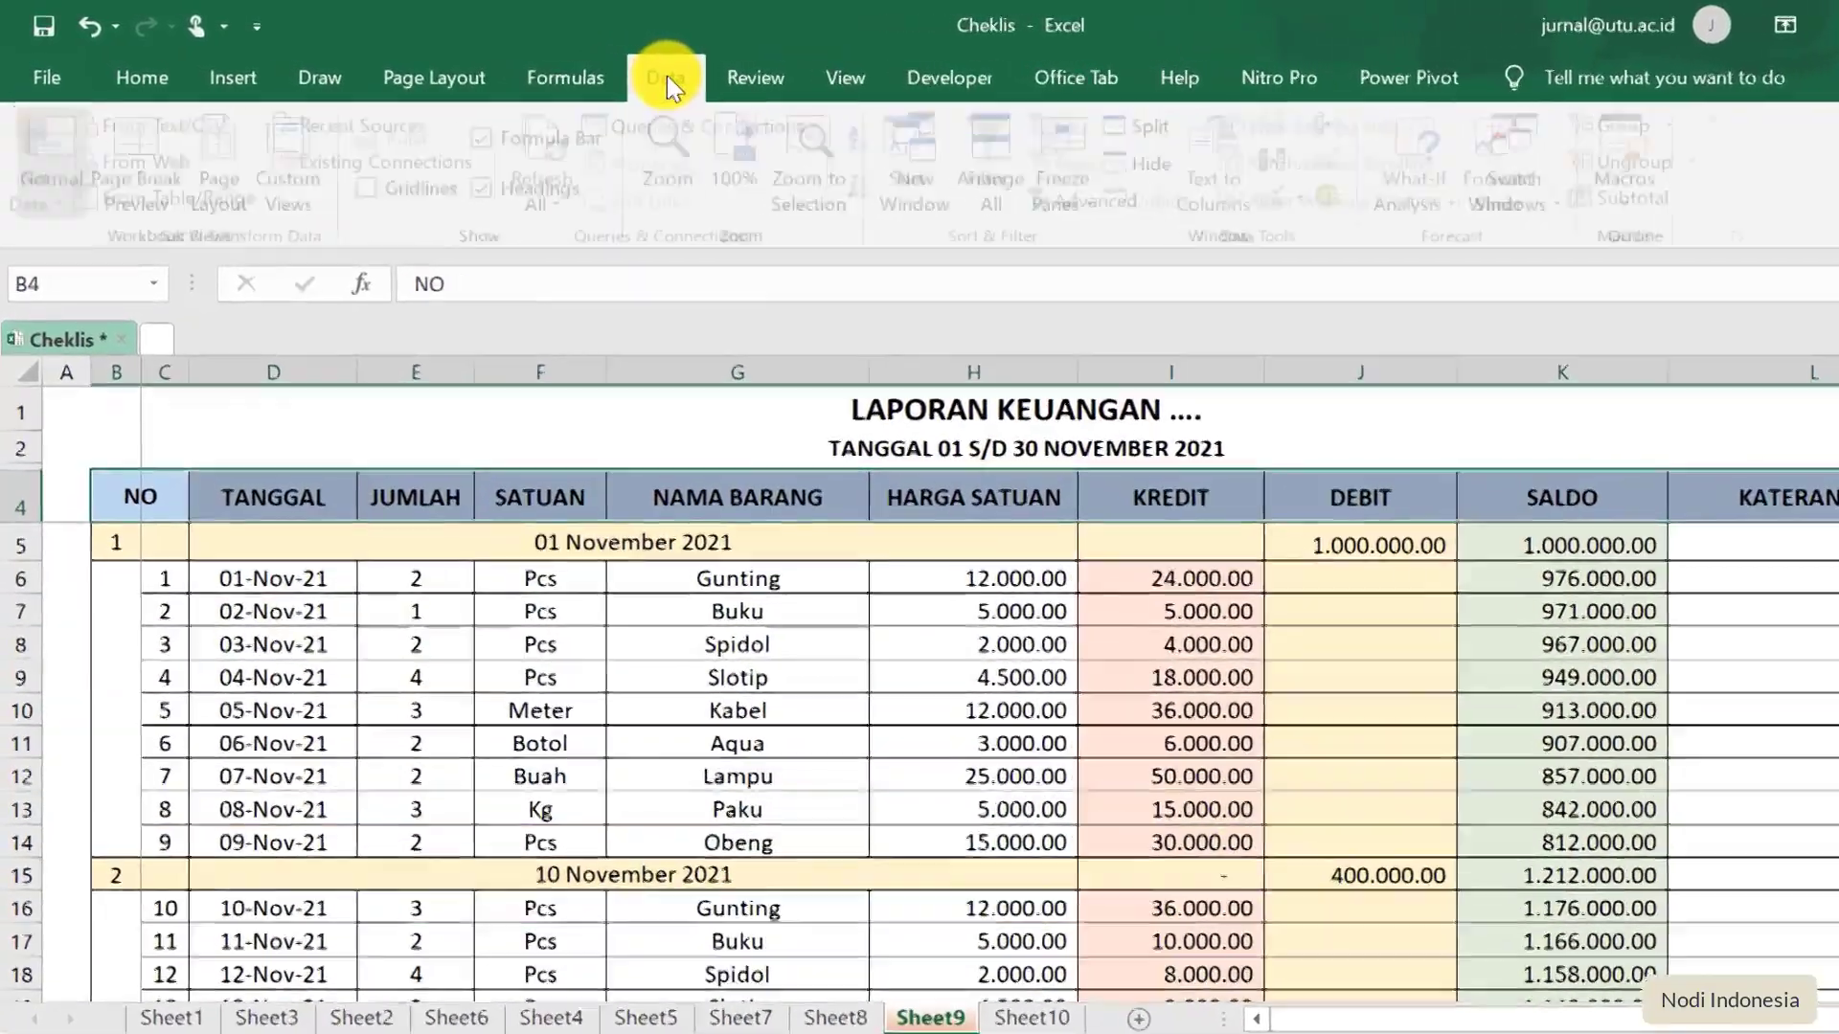
click(613, 71)
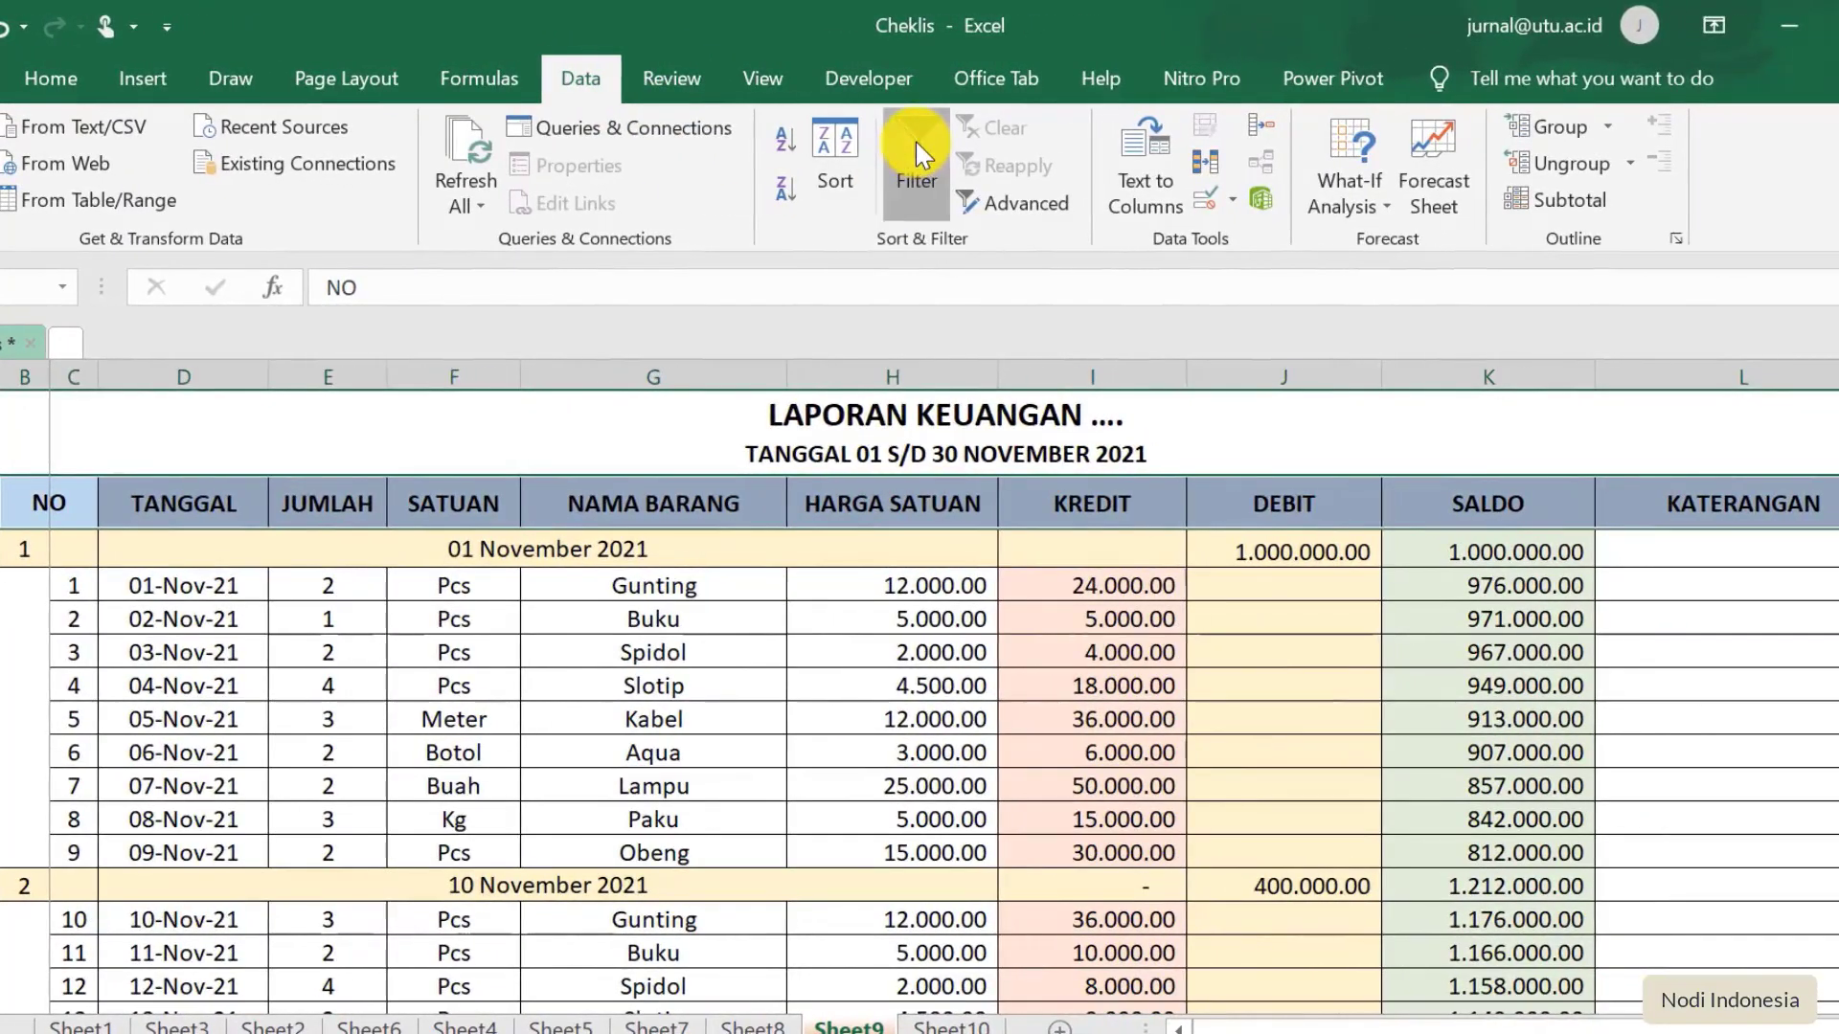
click(918, 145)
click(749, 699)
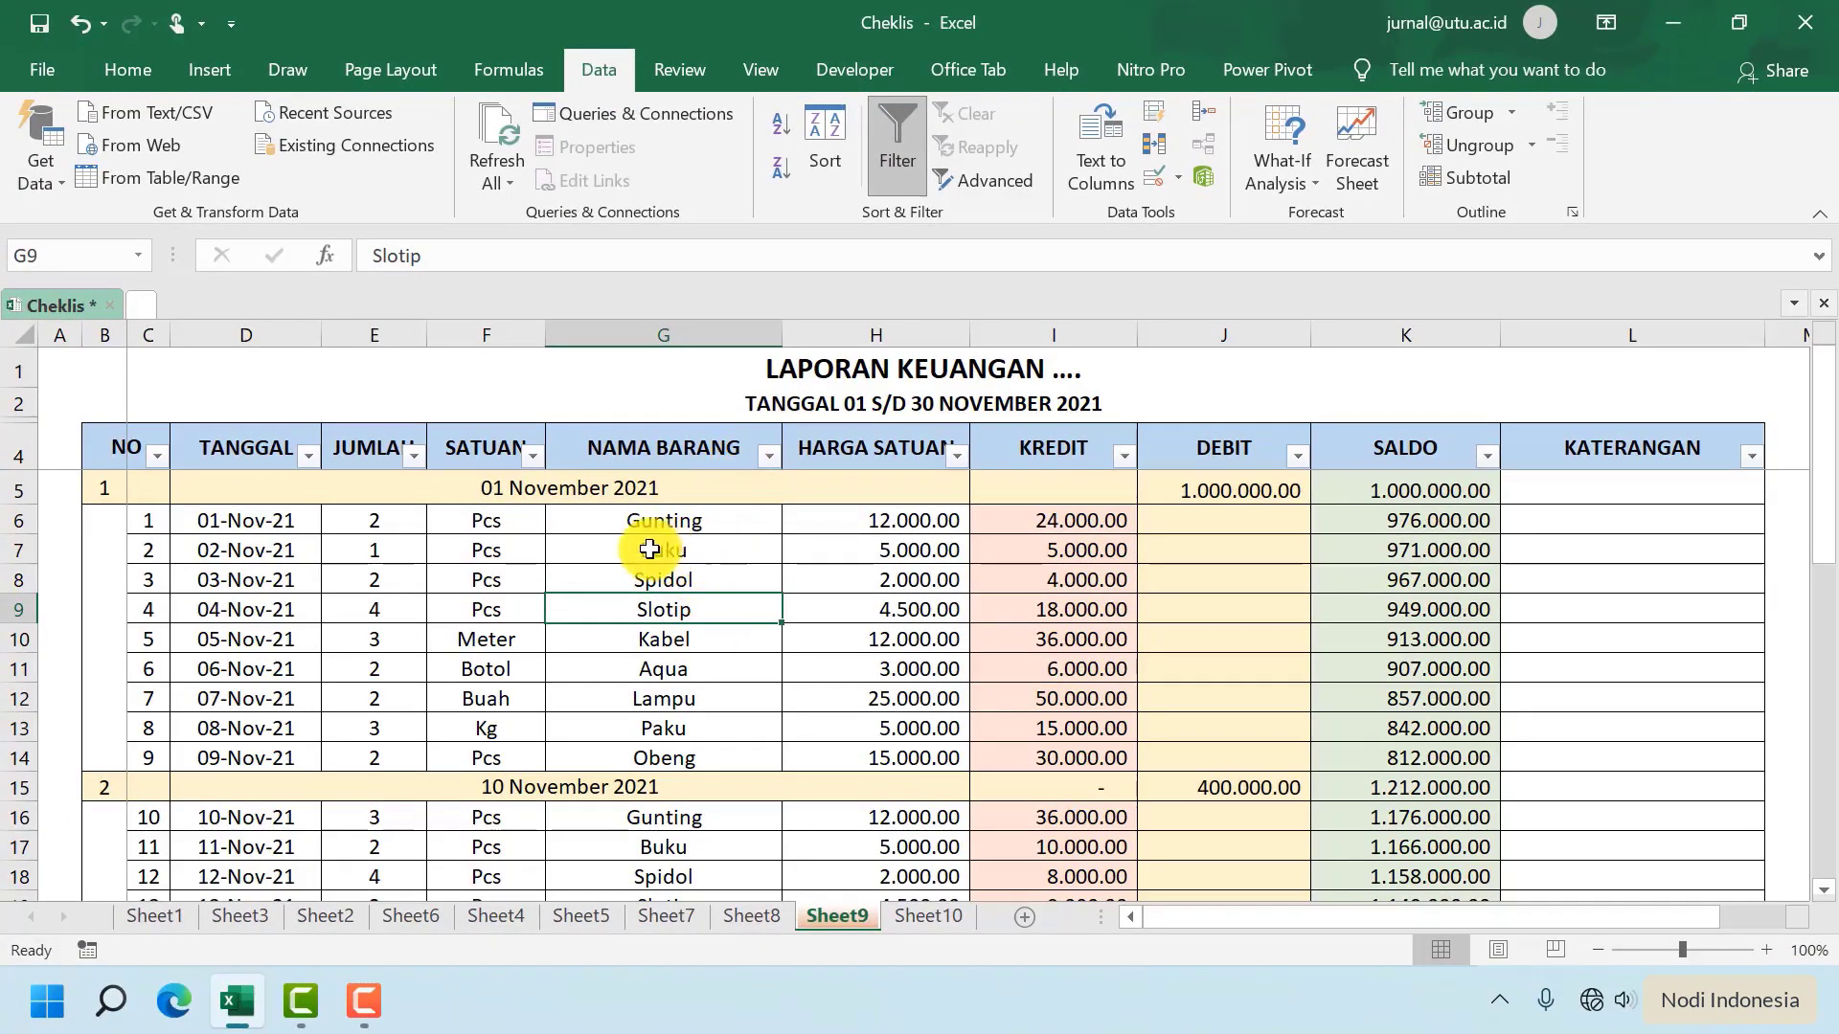
Filter the NAMA BARANG column to show only the Buku entries
click(703, 548)
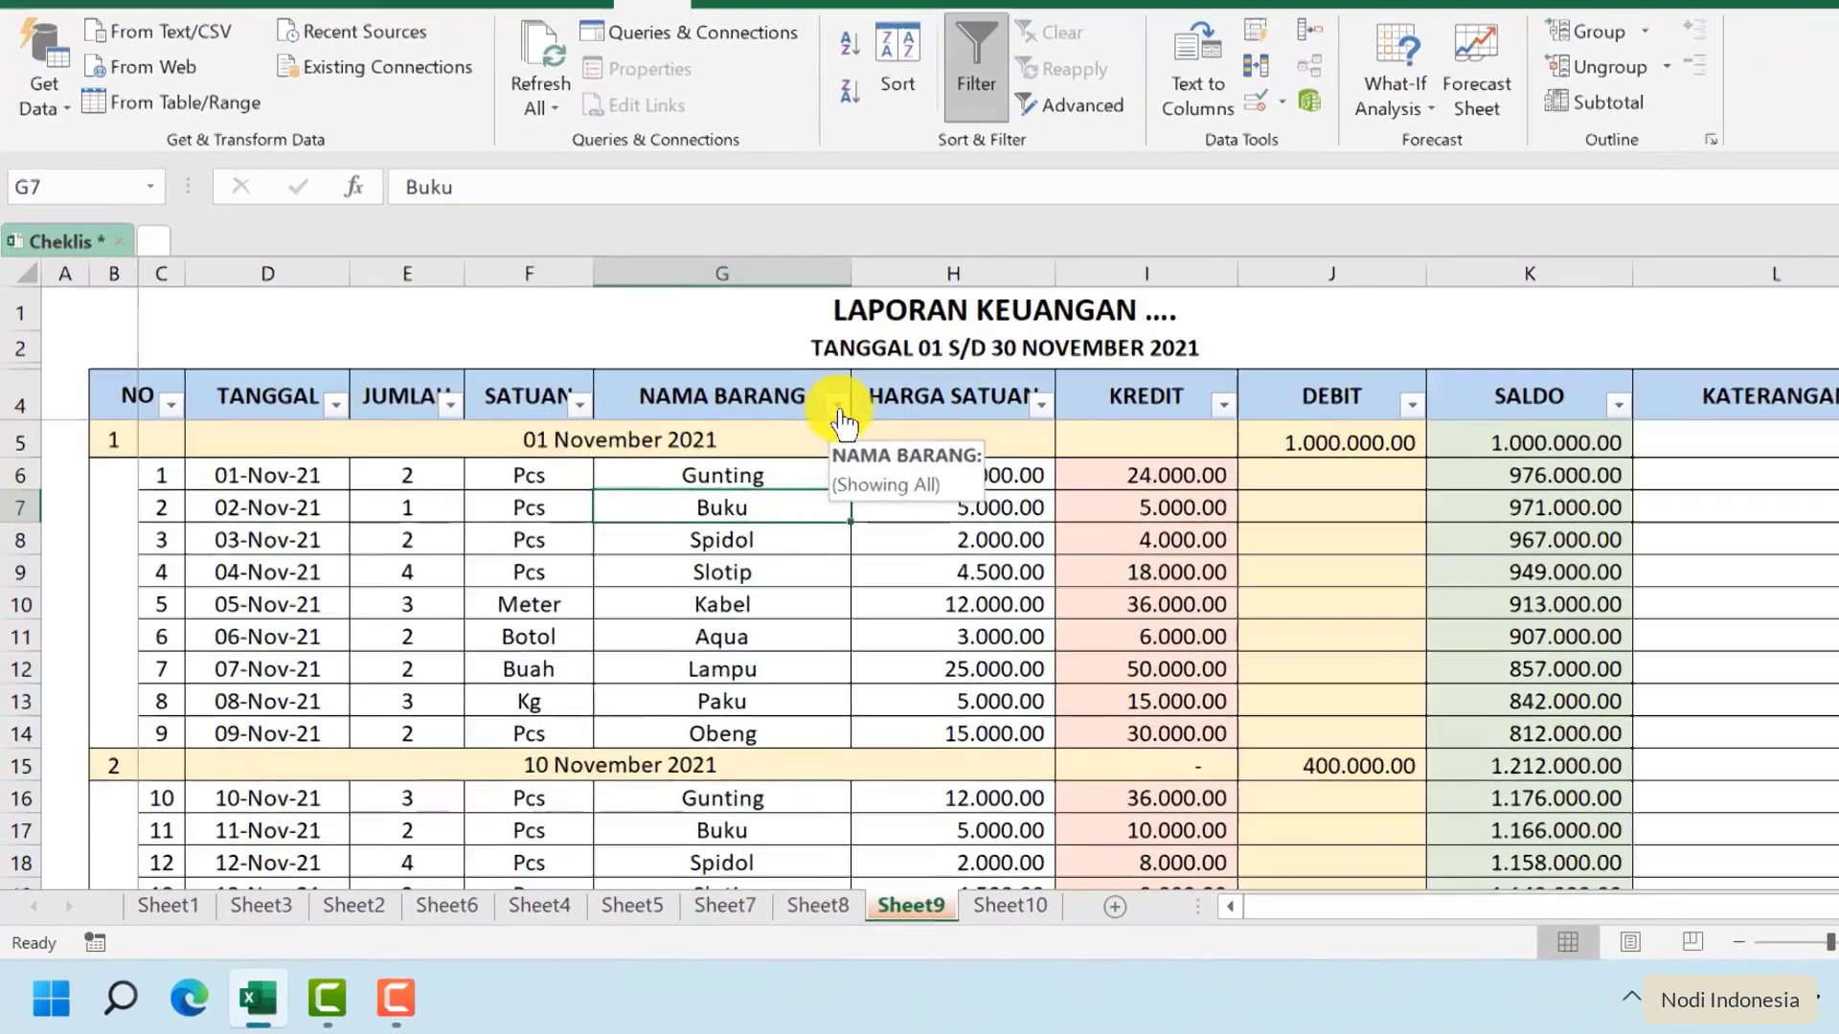
click(772, 468)
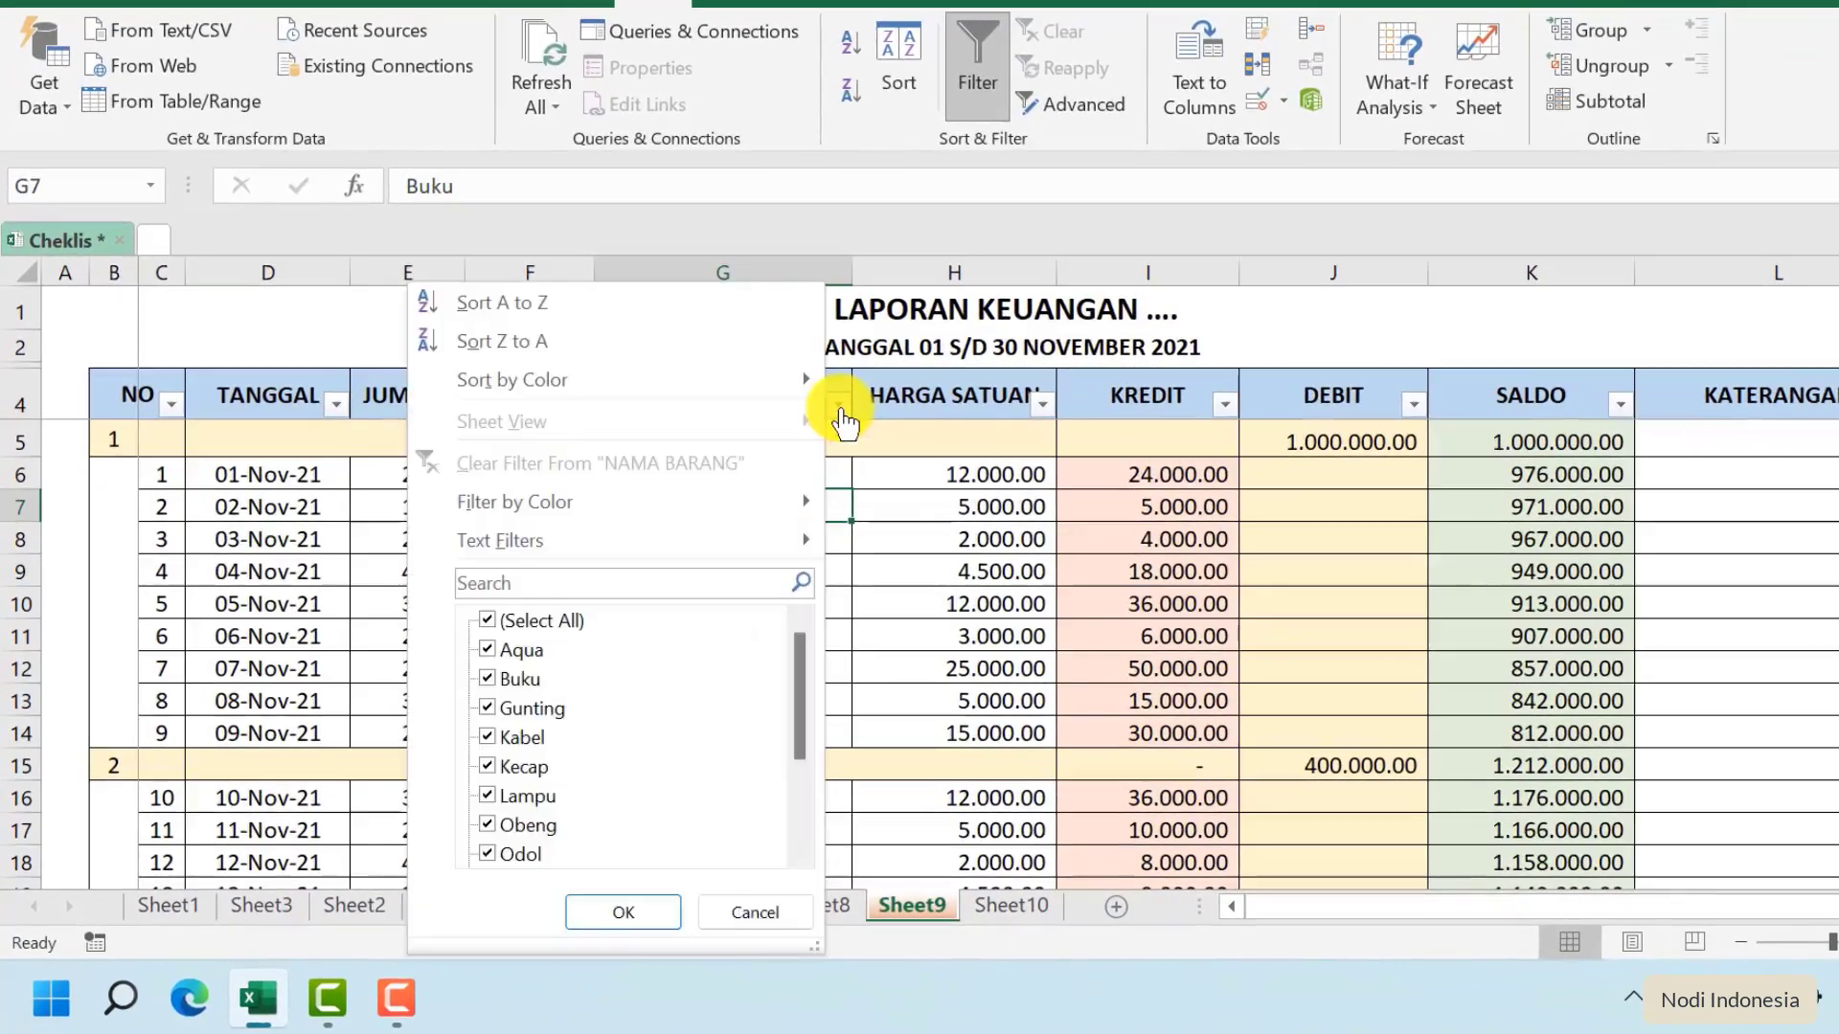
click(486, 620)
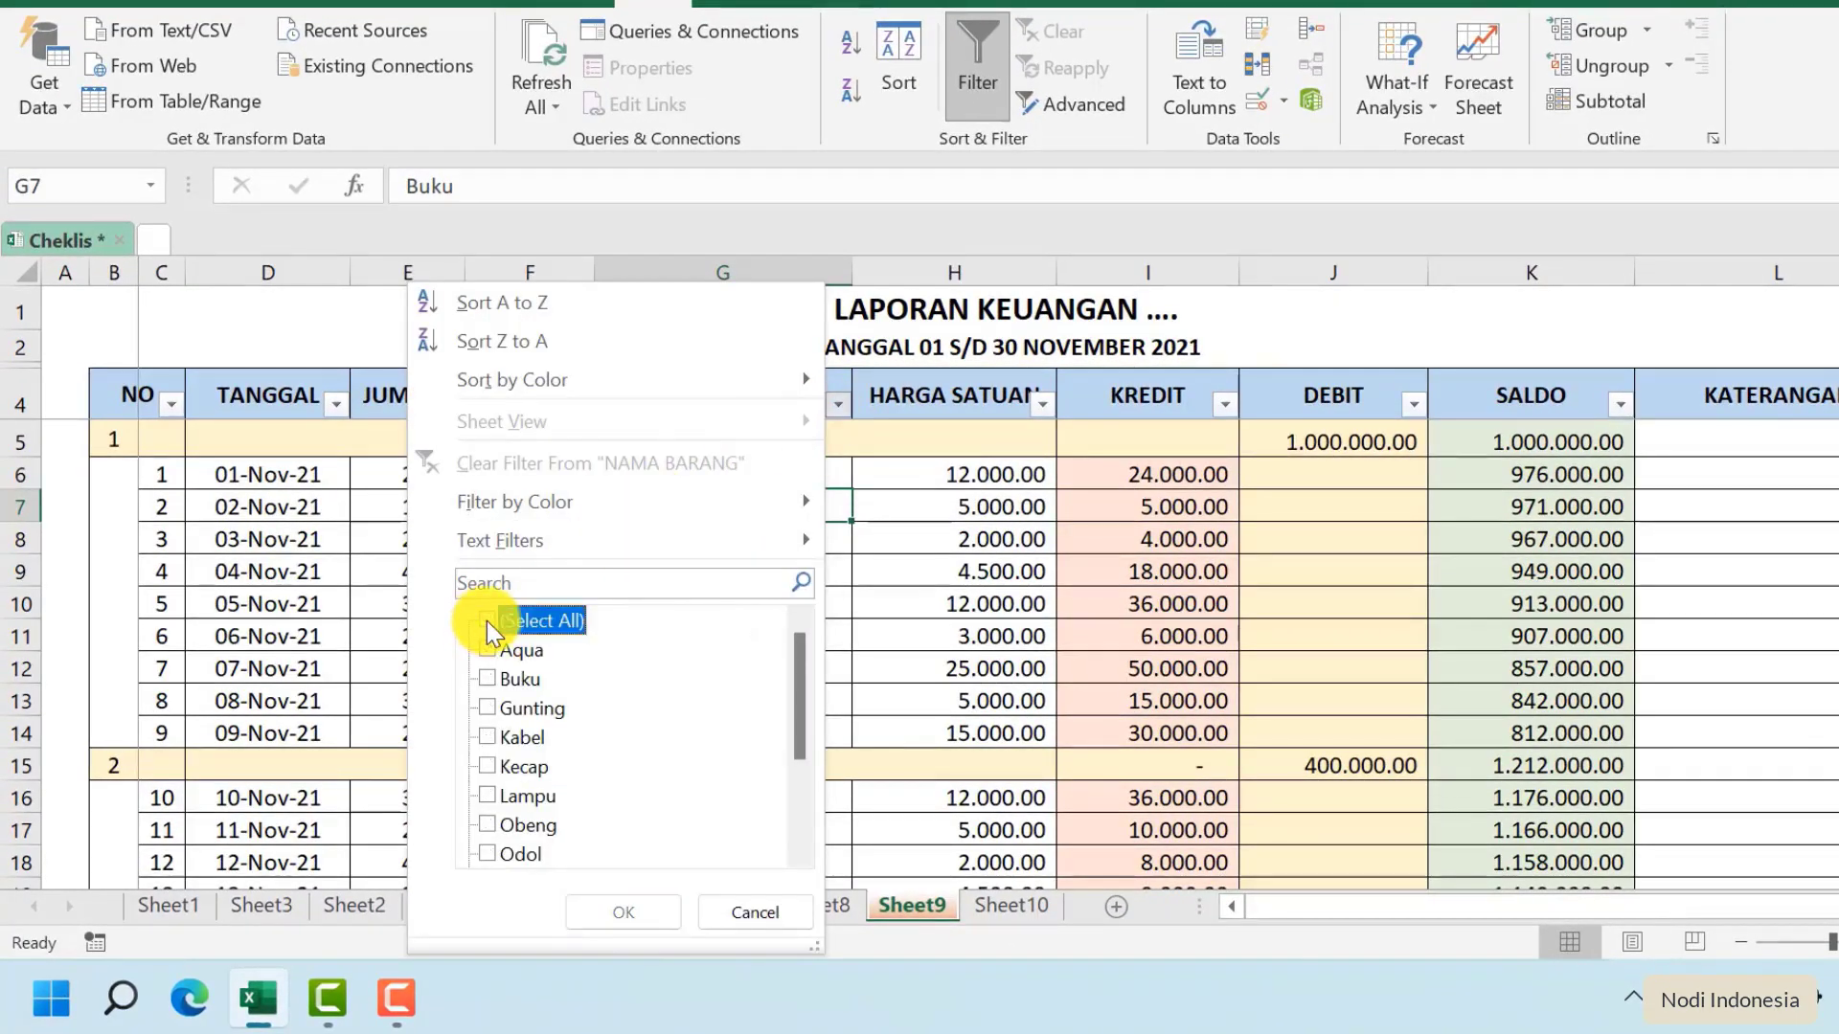
click(489, 679)
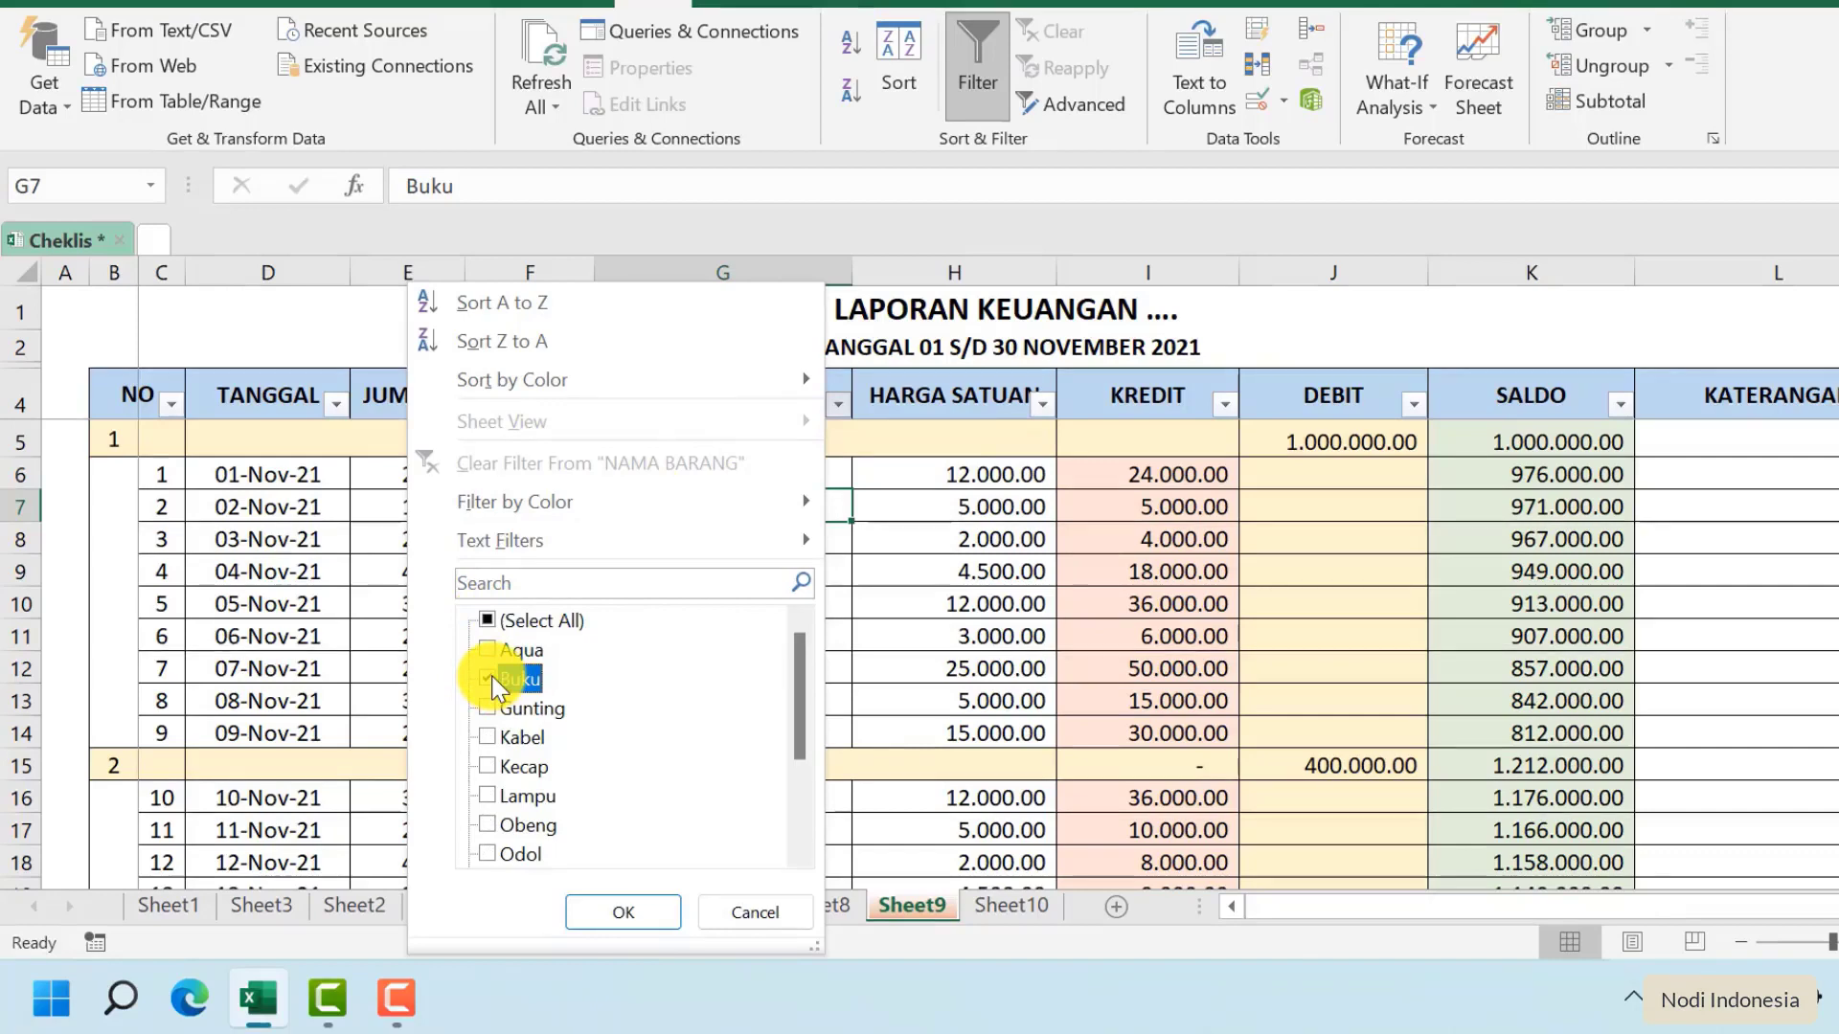
click(639, 912)
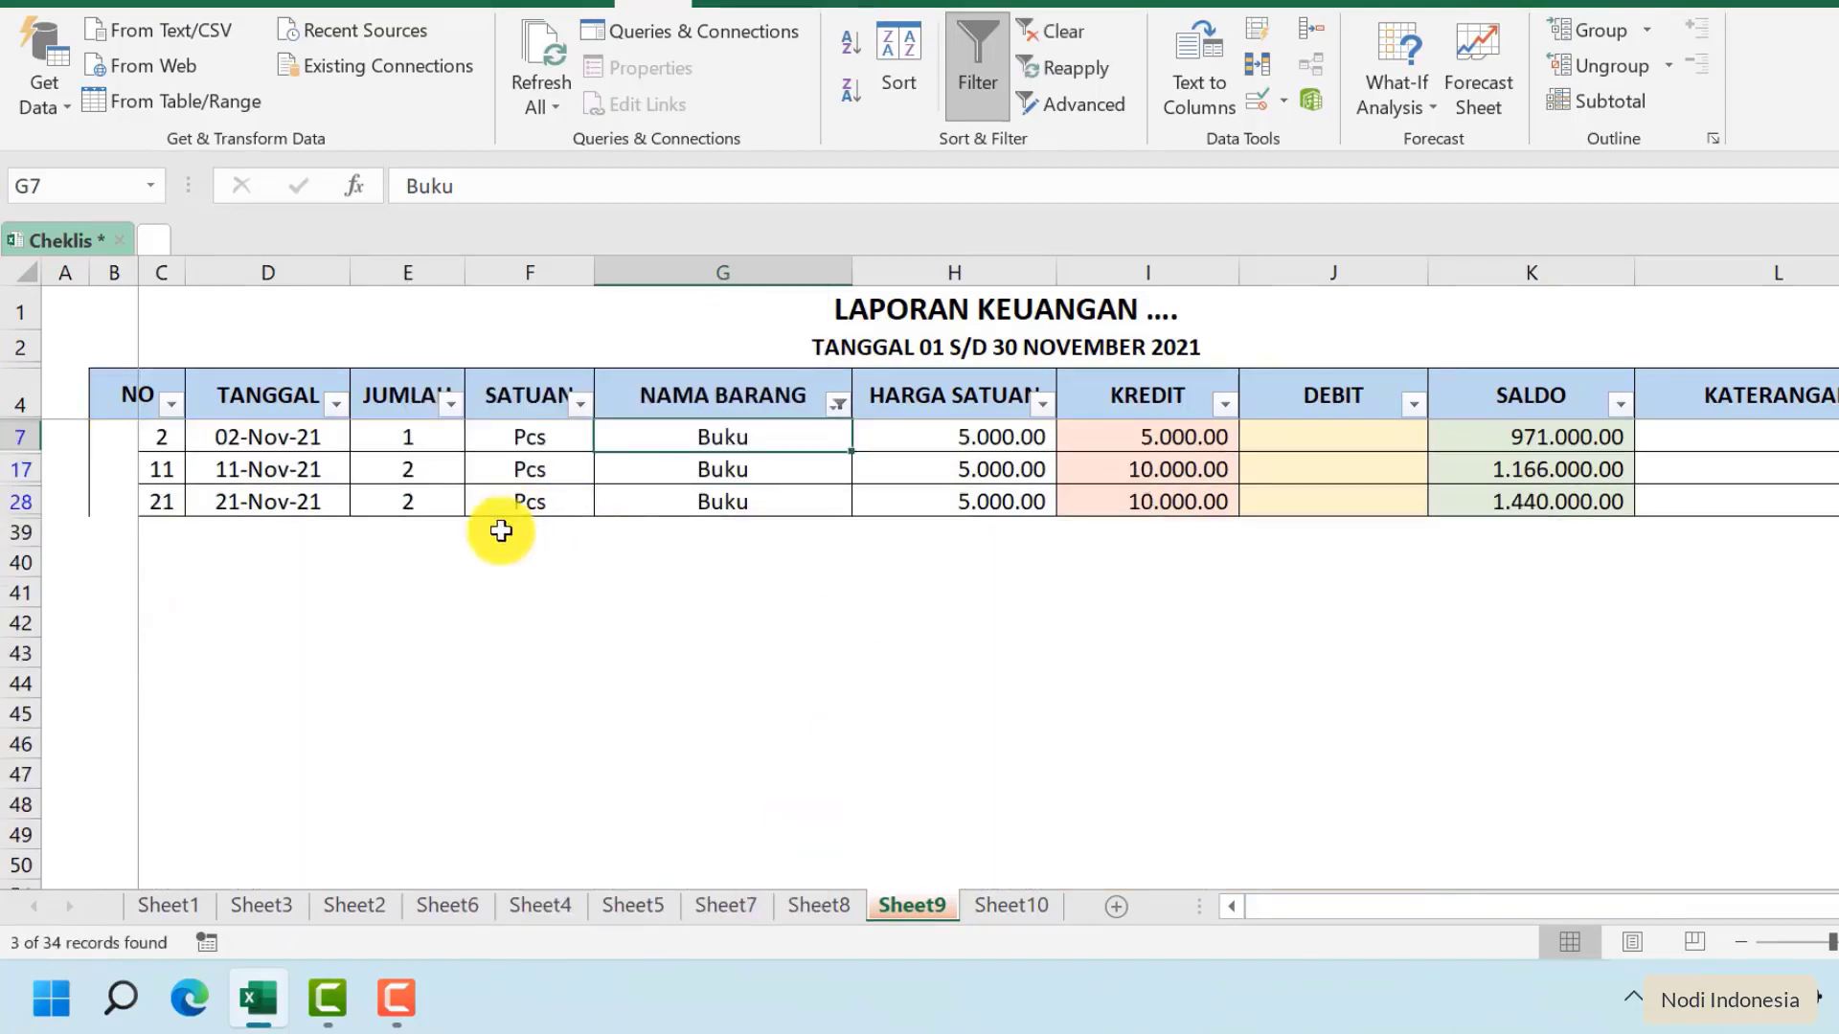
click(718, 620)
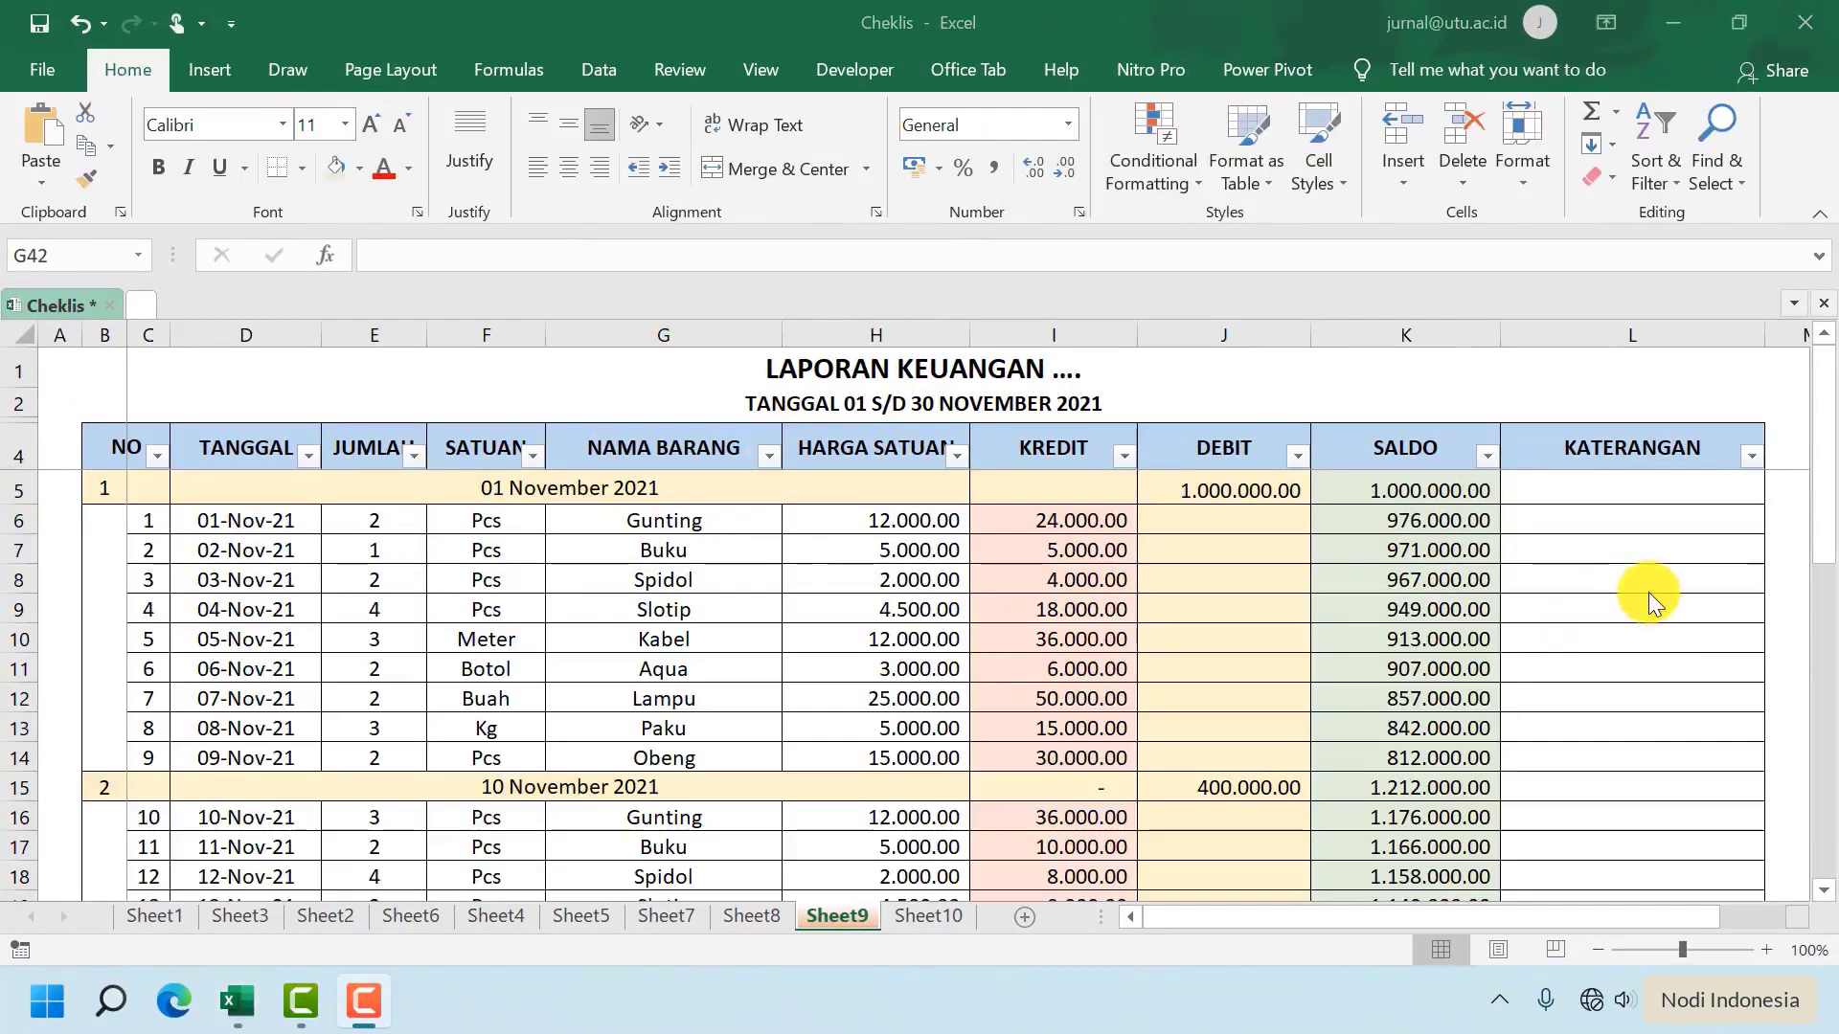
Enter "PT. A" in KATERANGAN cell L5 and centre it horizontally and vertically
click(1580, 484)
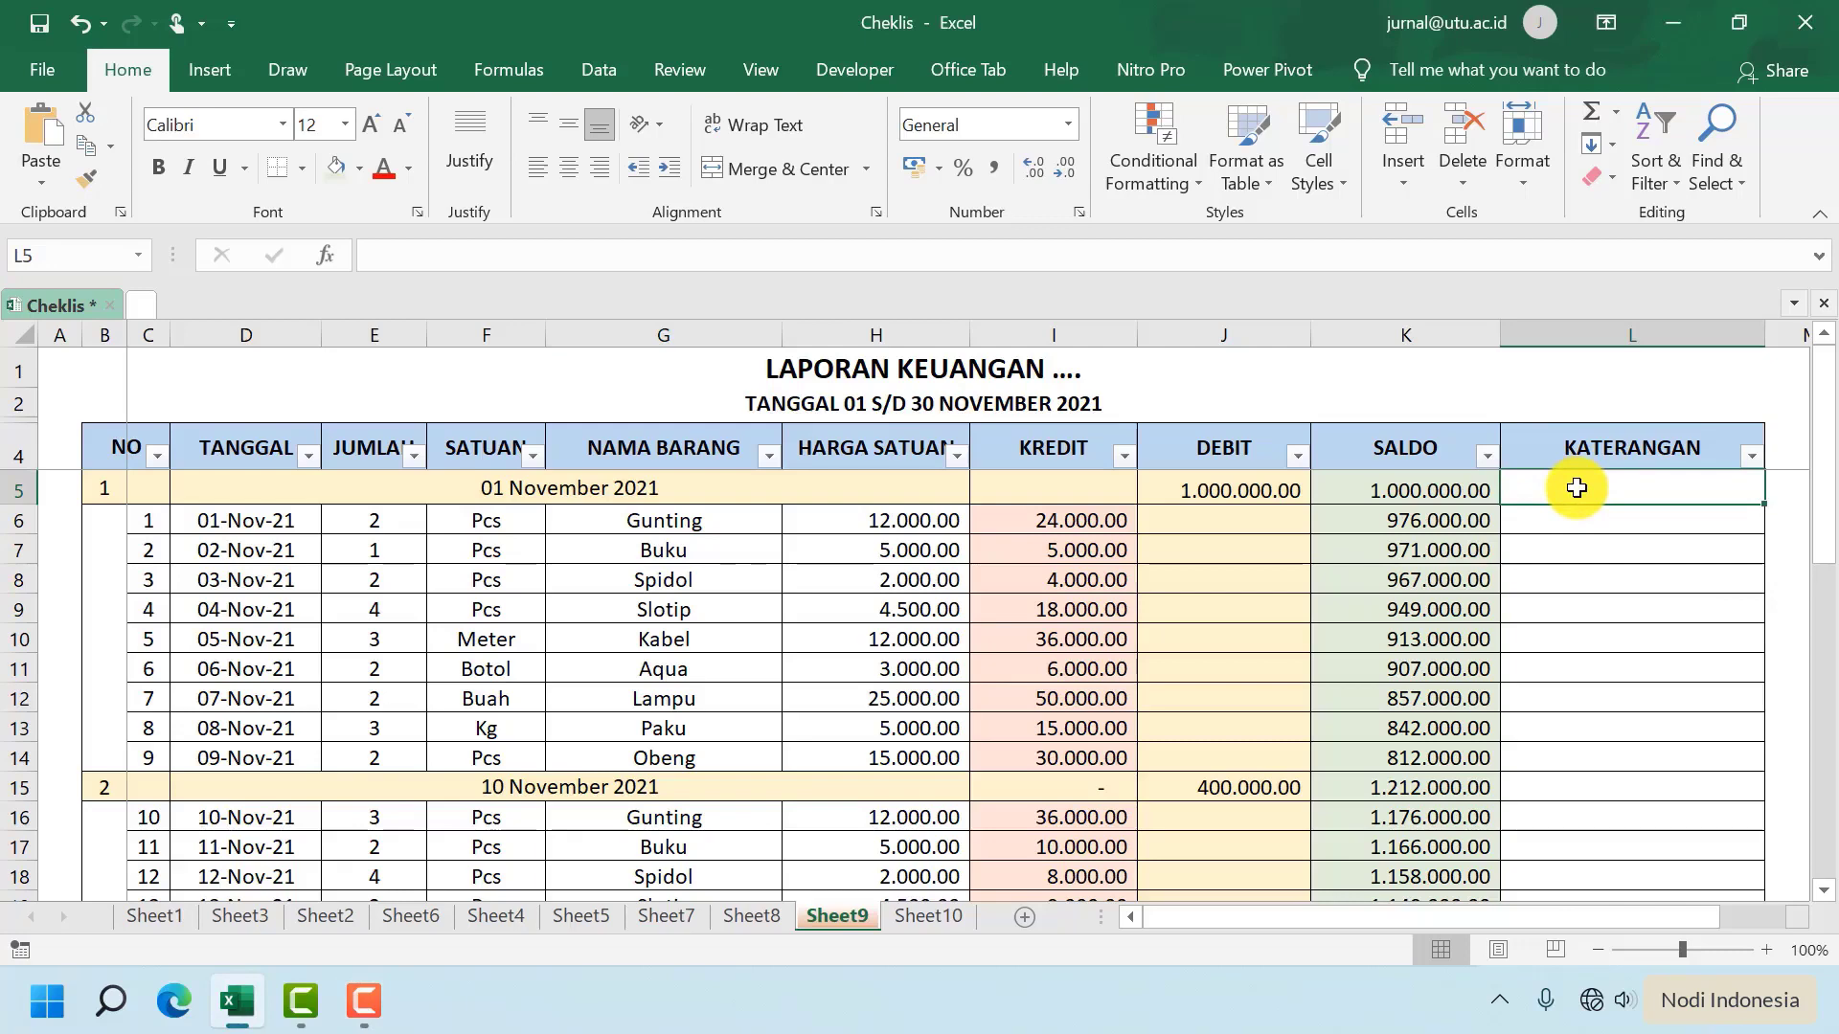
text(PT. )
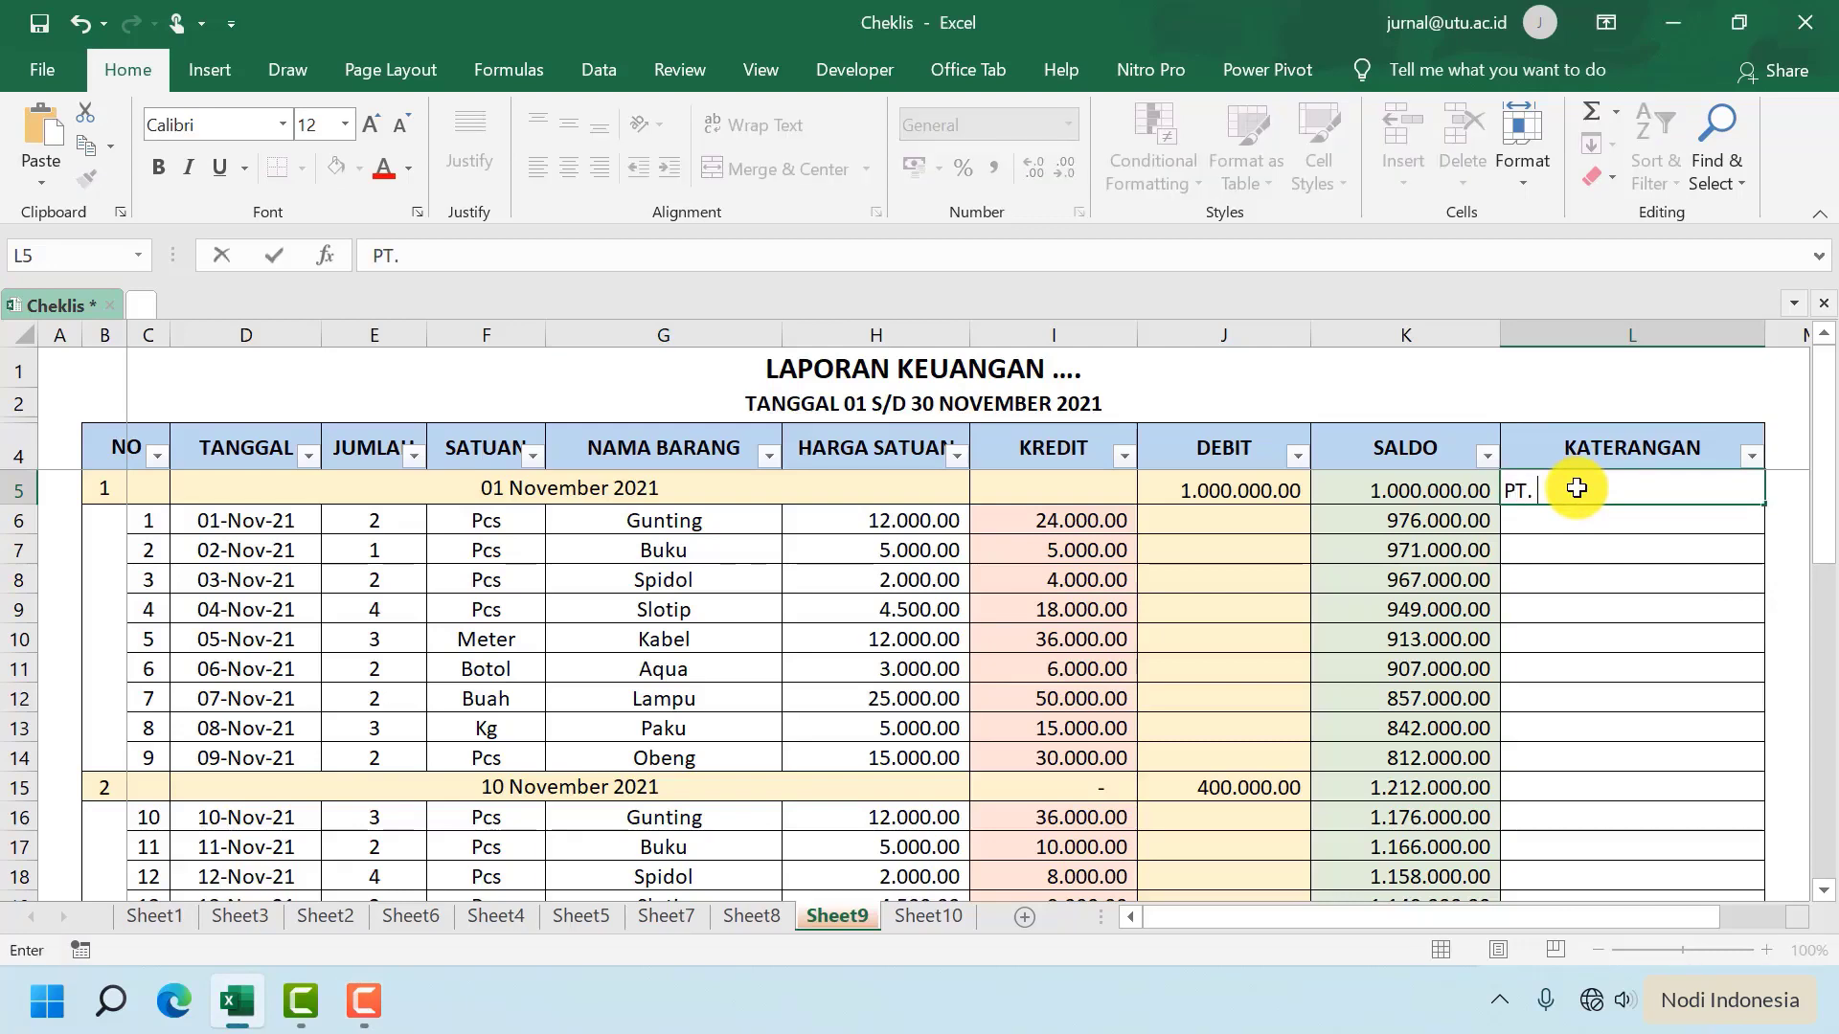
text(A)
key(ctrl+Return)
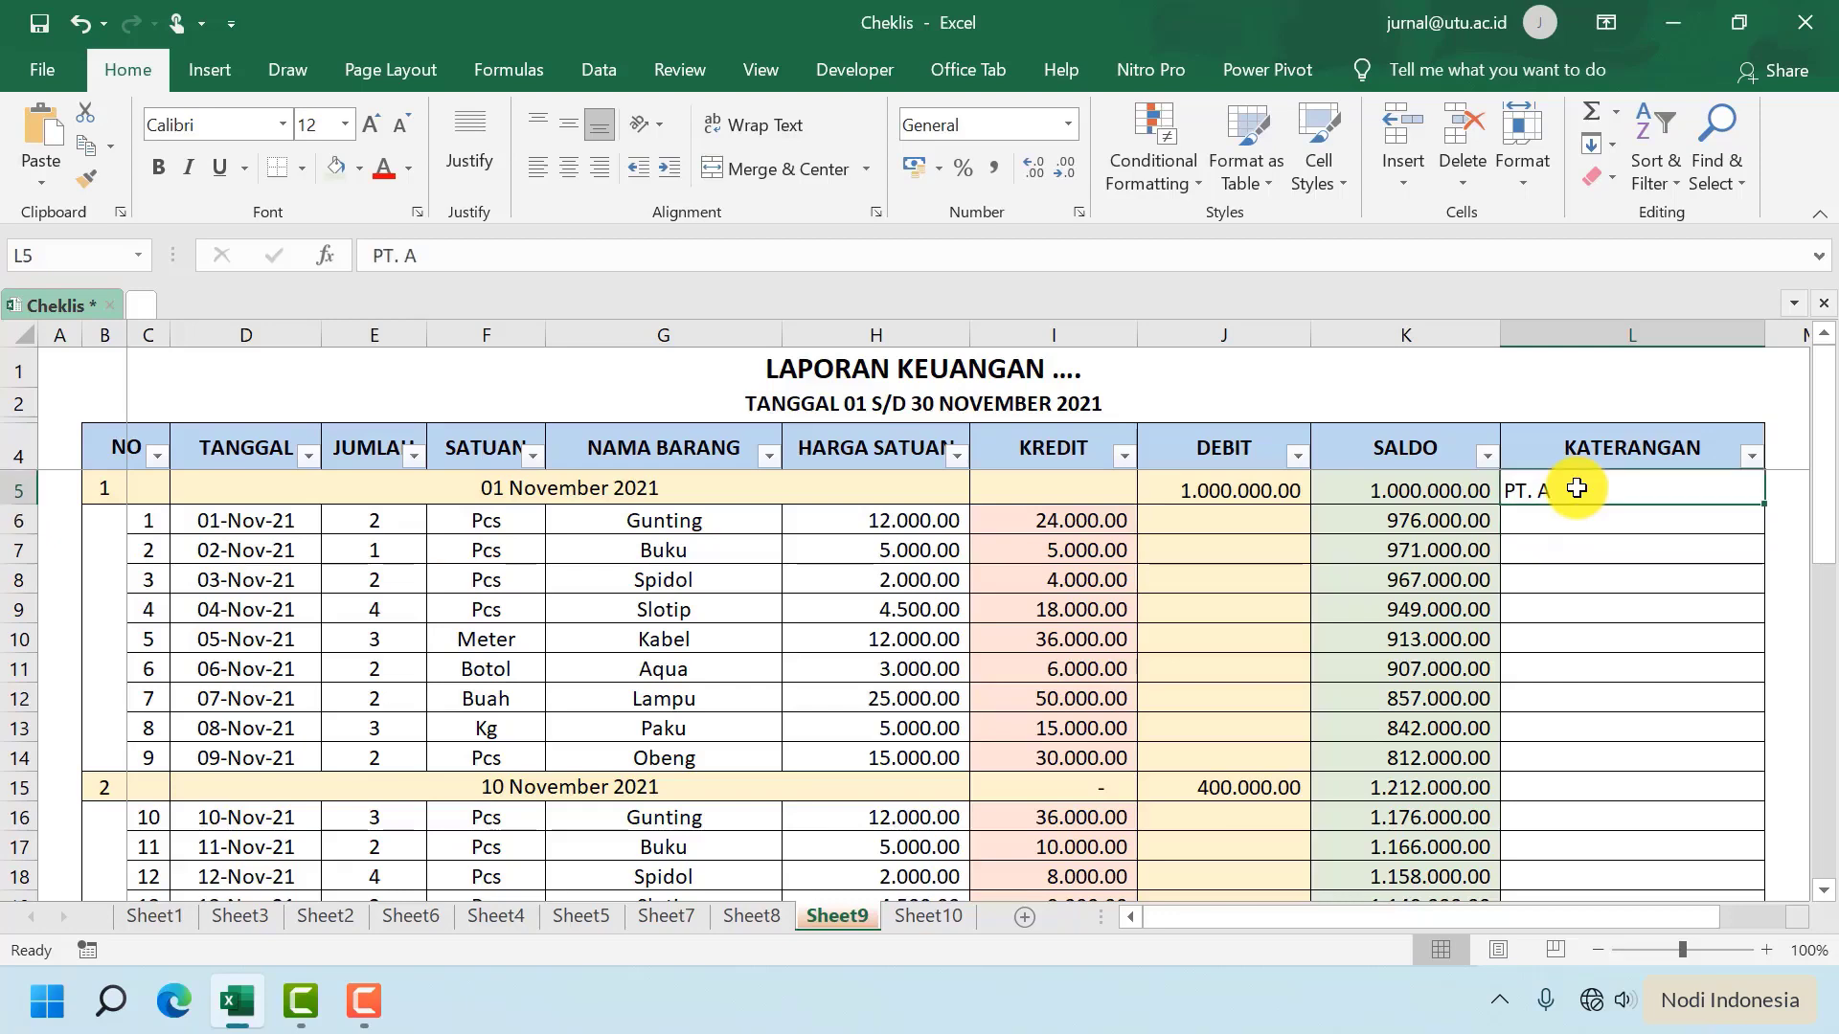
click(570, 168)
click(569, 126)
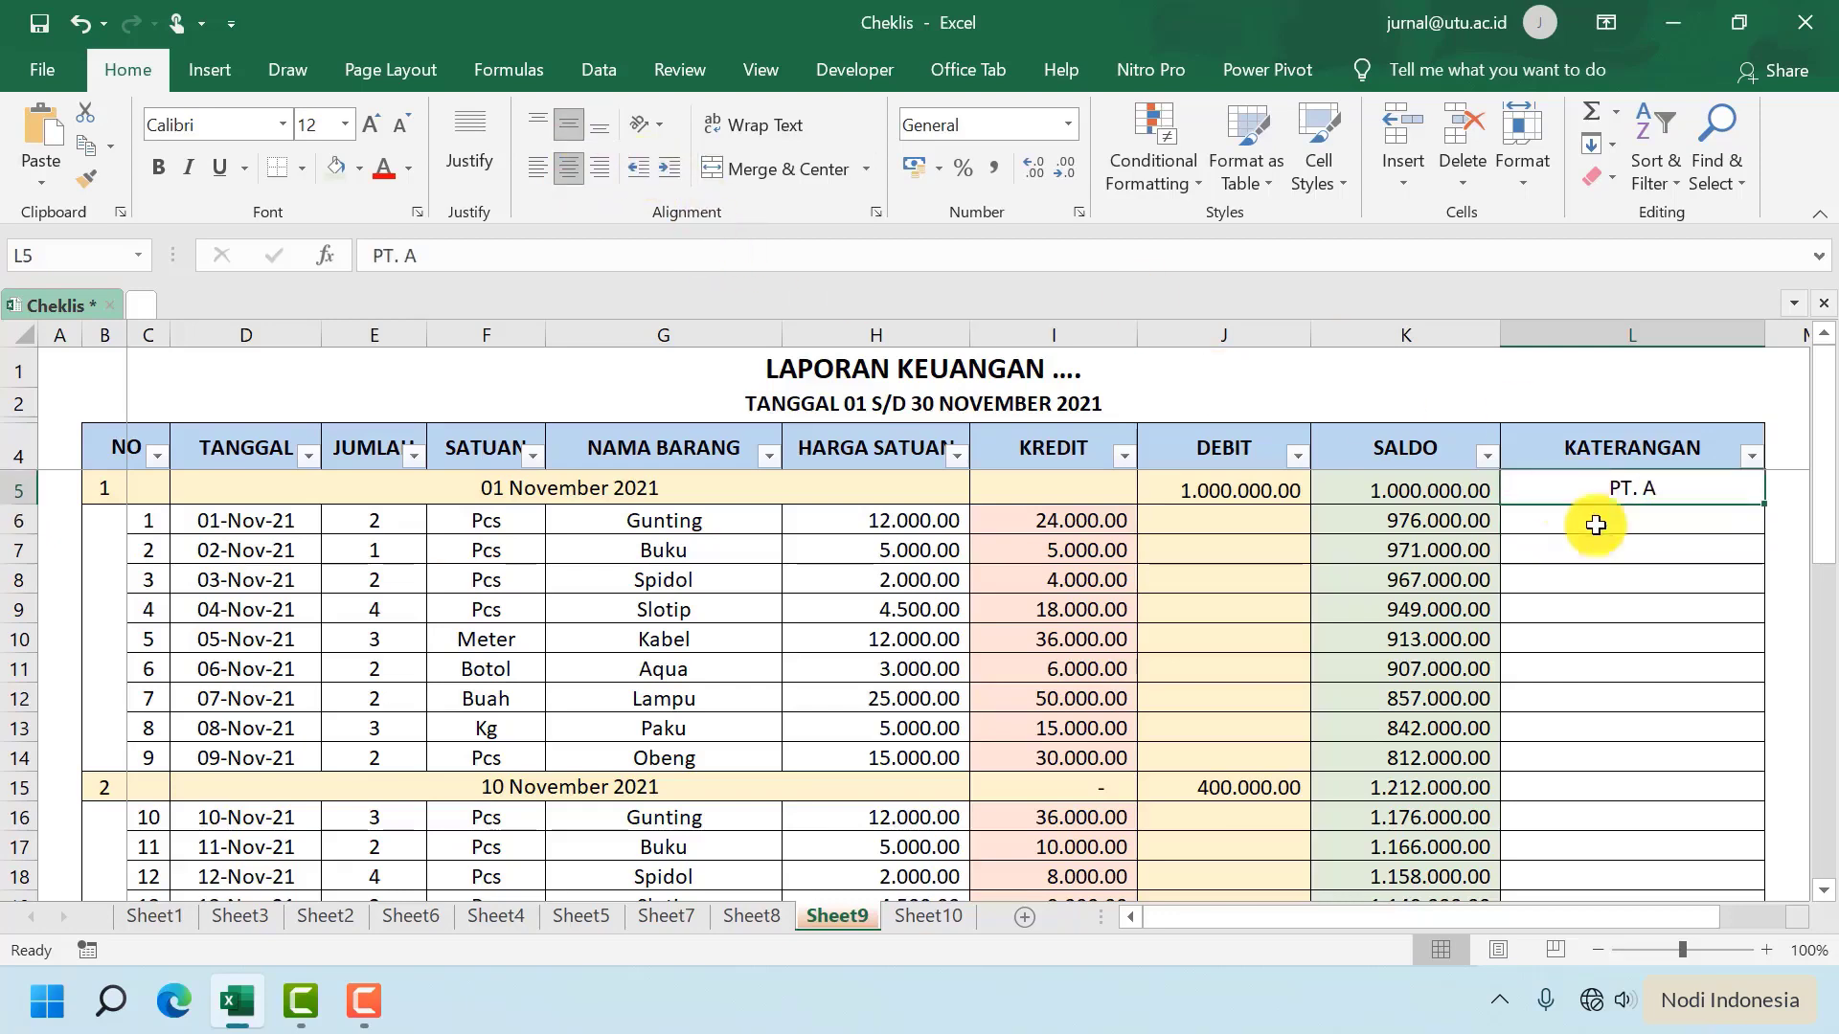
Copy the KATERANGAN entry from L5 to L15 on the 10 November 2021 row and change it to "PT. B"
key(ctrl+c)
scroll(1705, 522, down, 3)
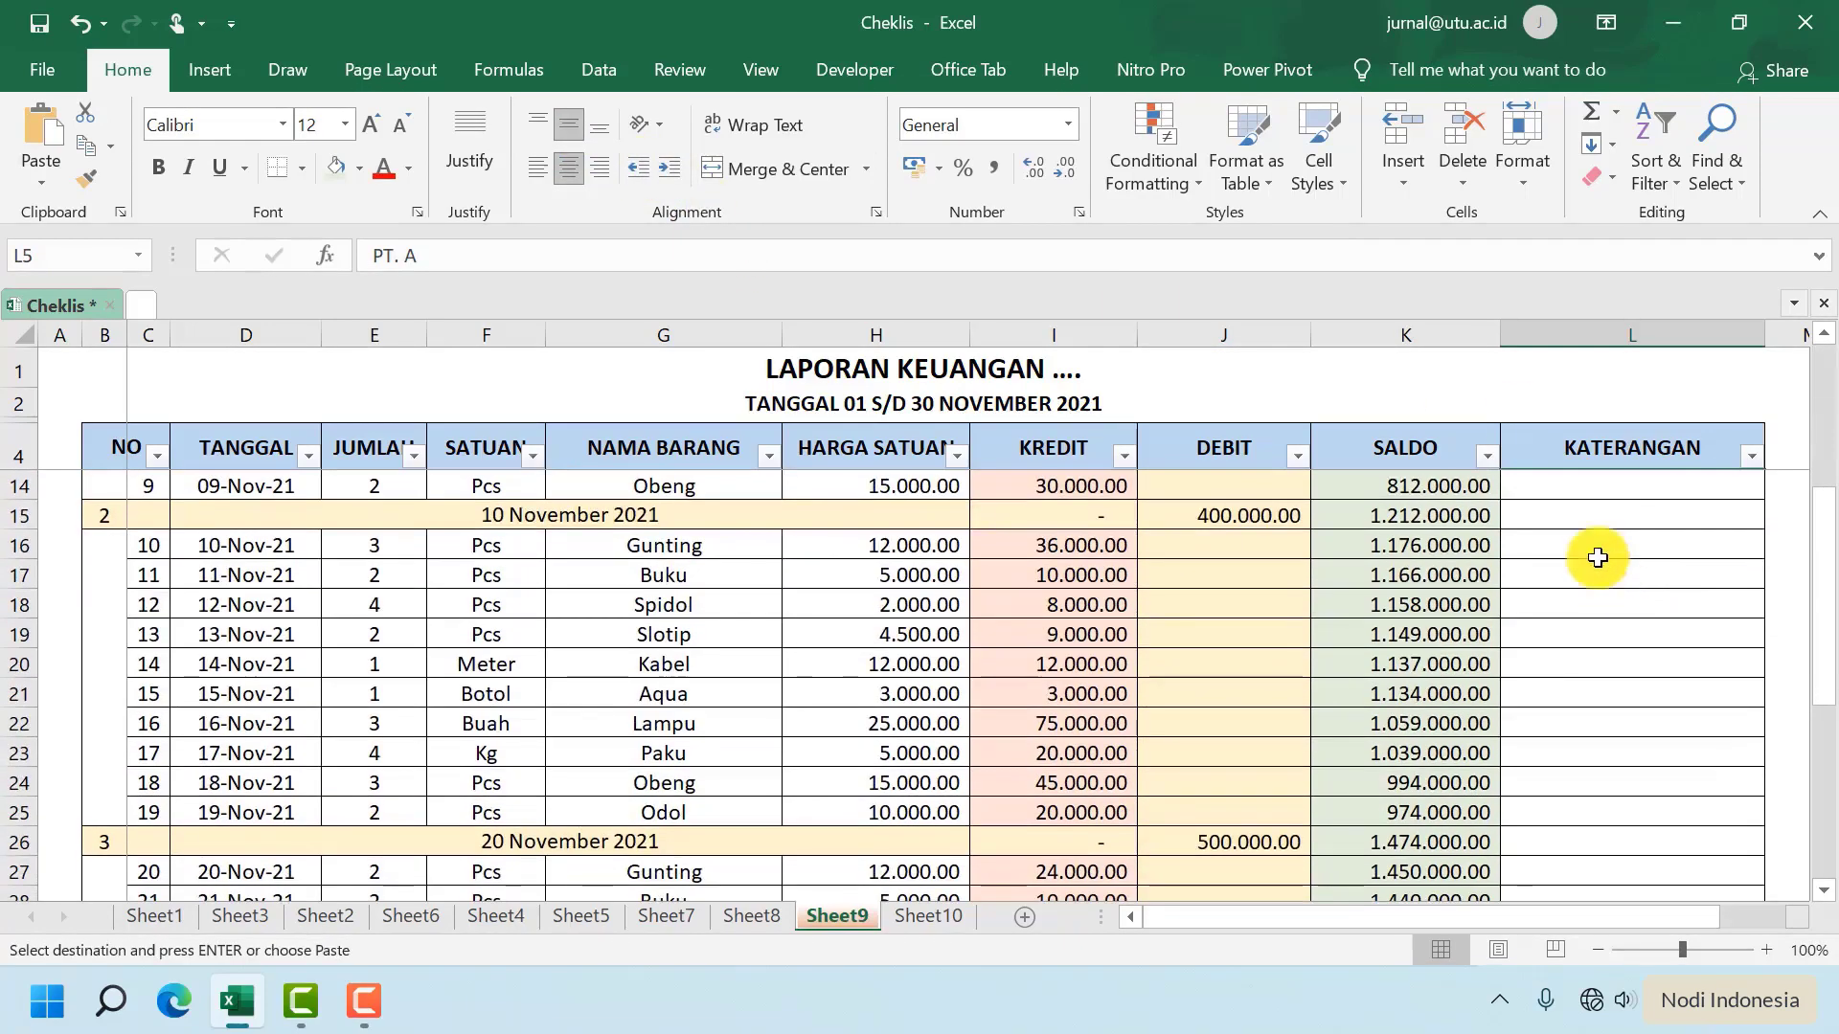
click(1613, 515)
key(Return)
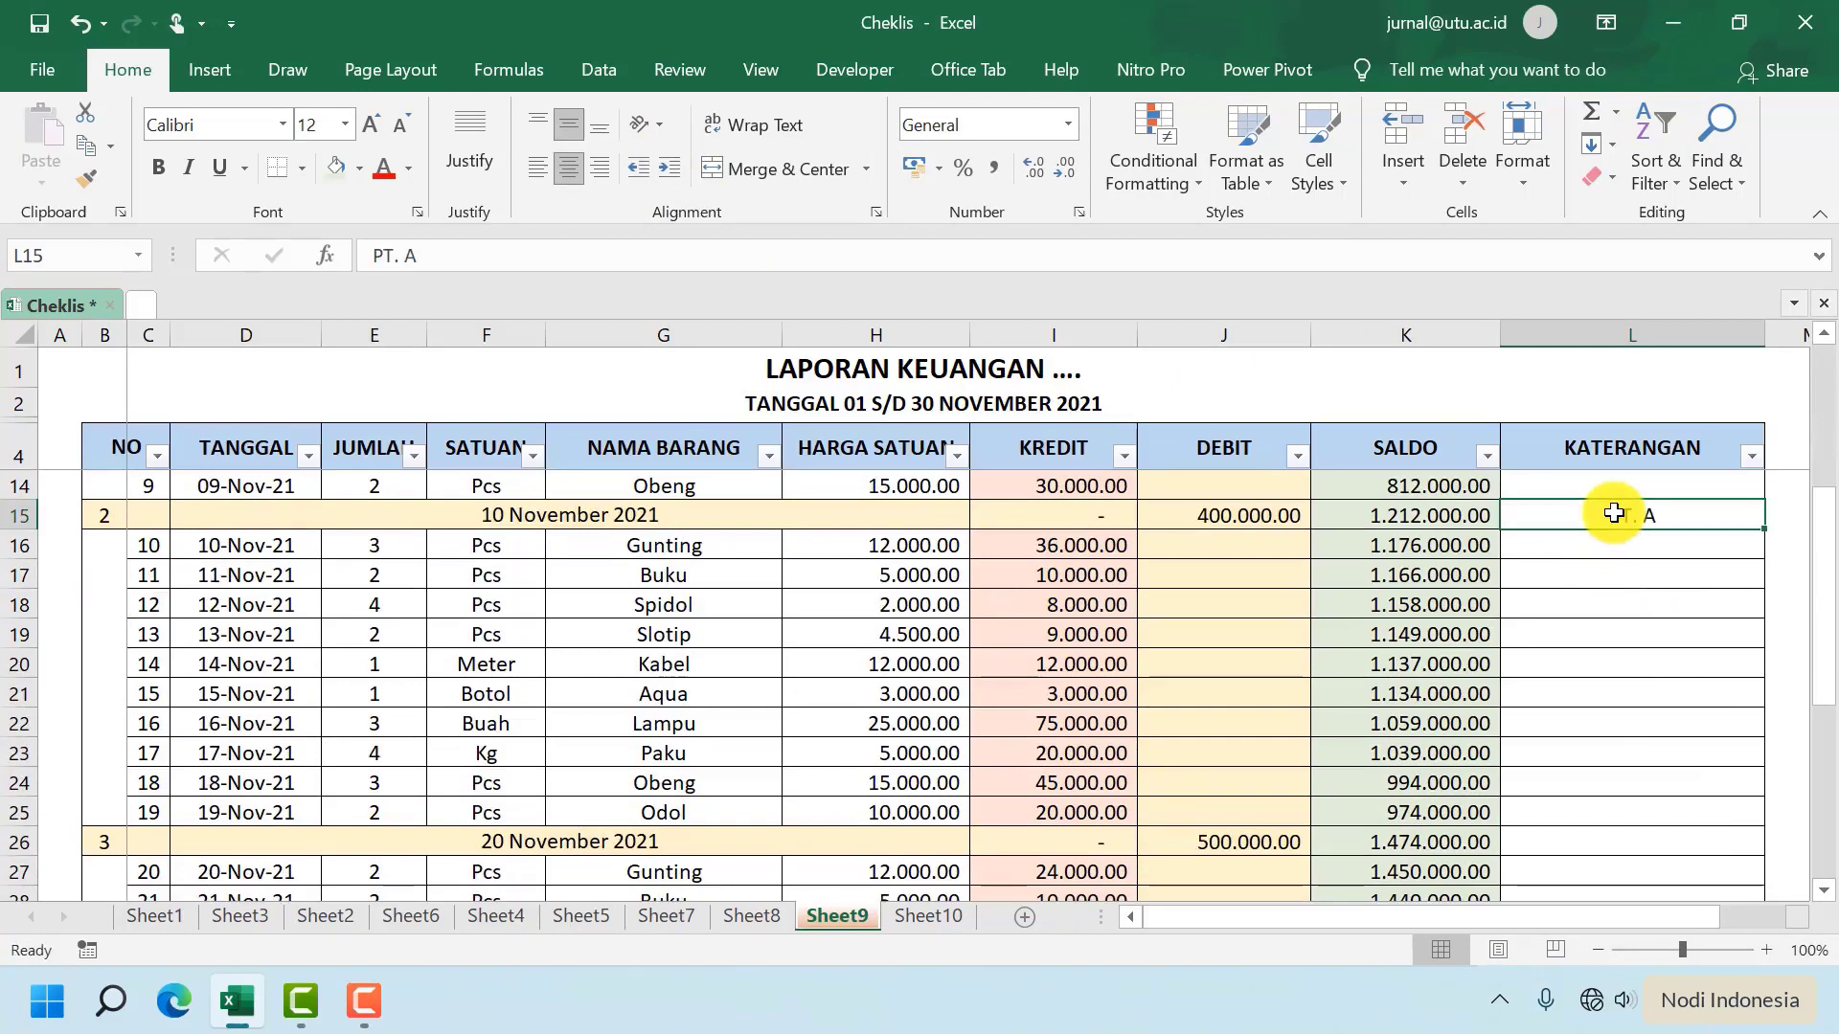
double_click(1666, 511)
key(BackSpace)
text(B)
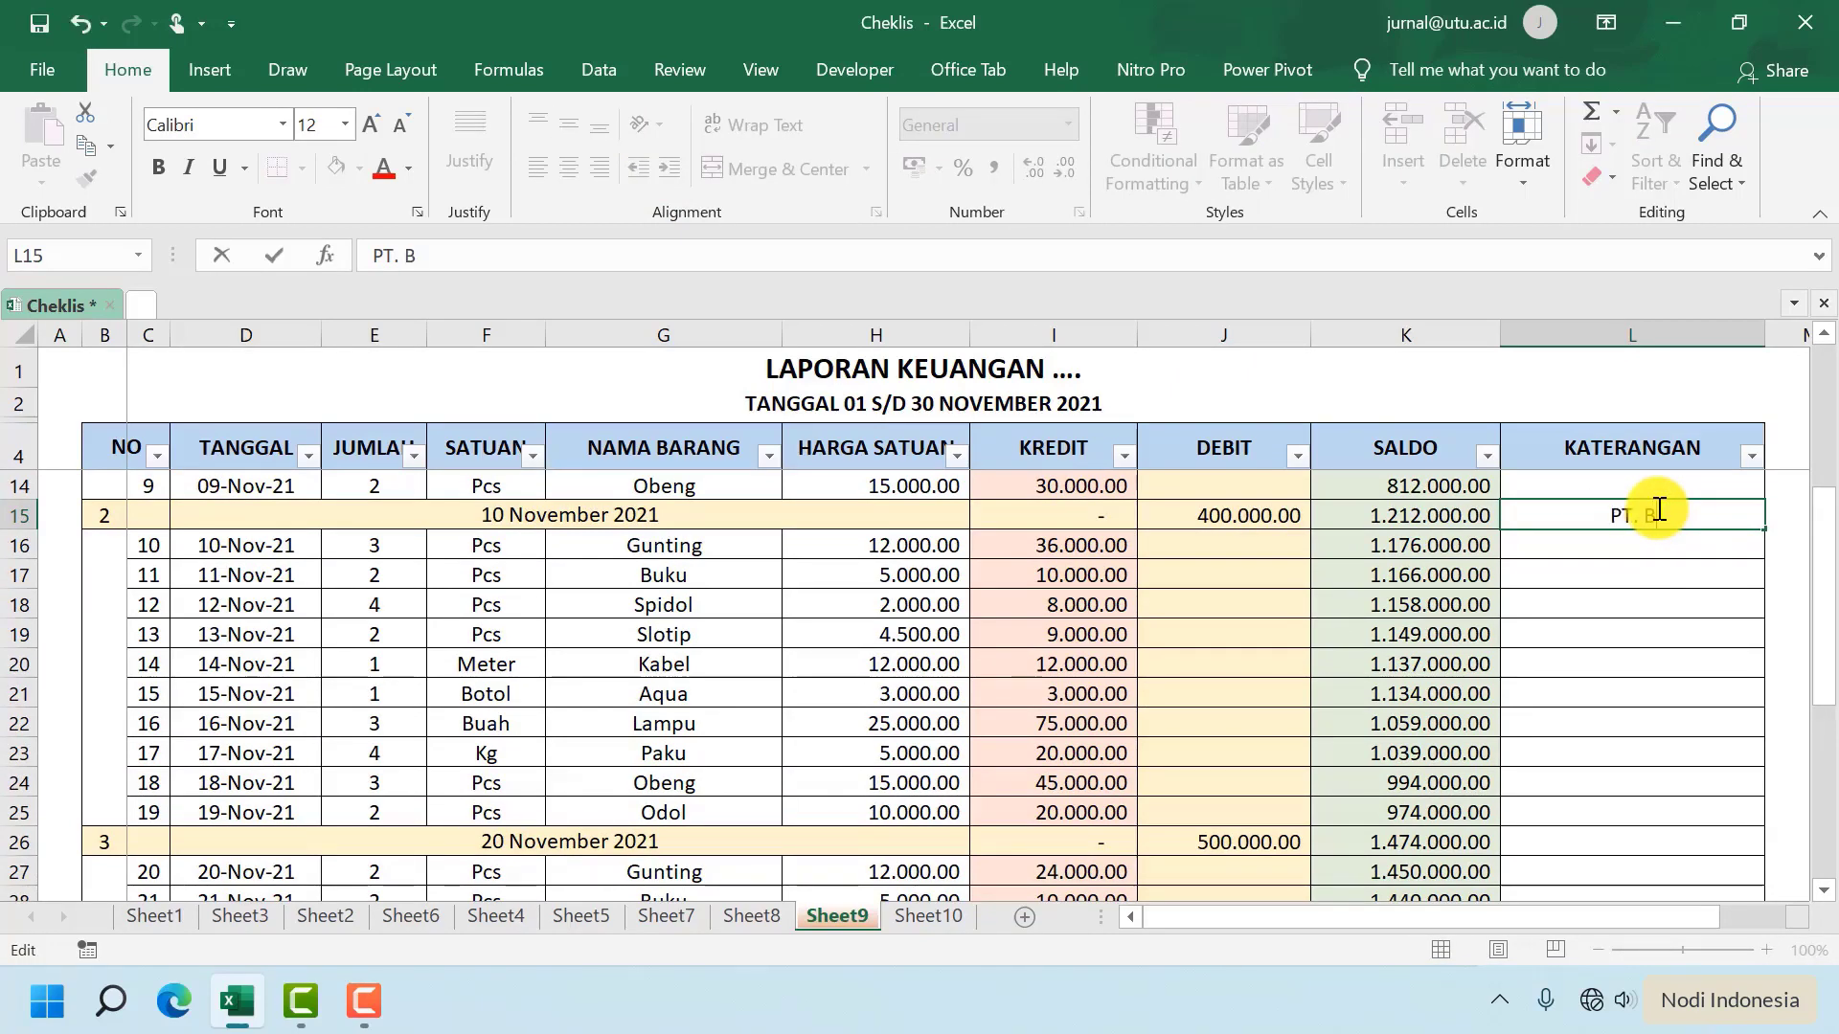
key(ctrl+Return)
Copy the KATERANGAN entry from L15 to L26 on the 20 November 2021 row and change it to "PT. C"
key(ctrl+c)
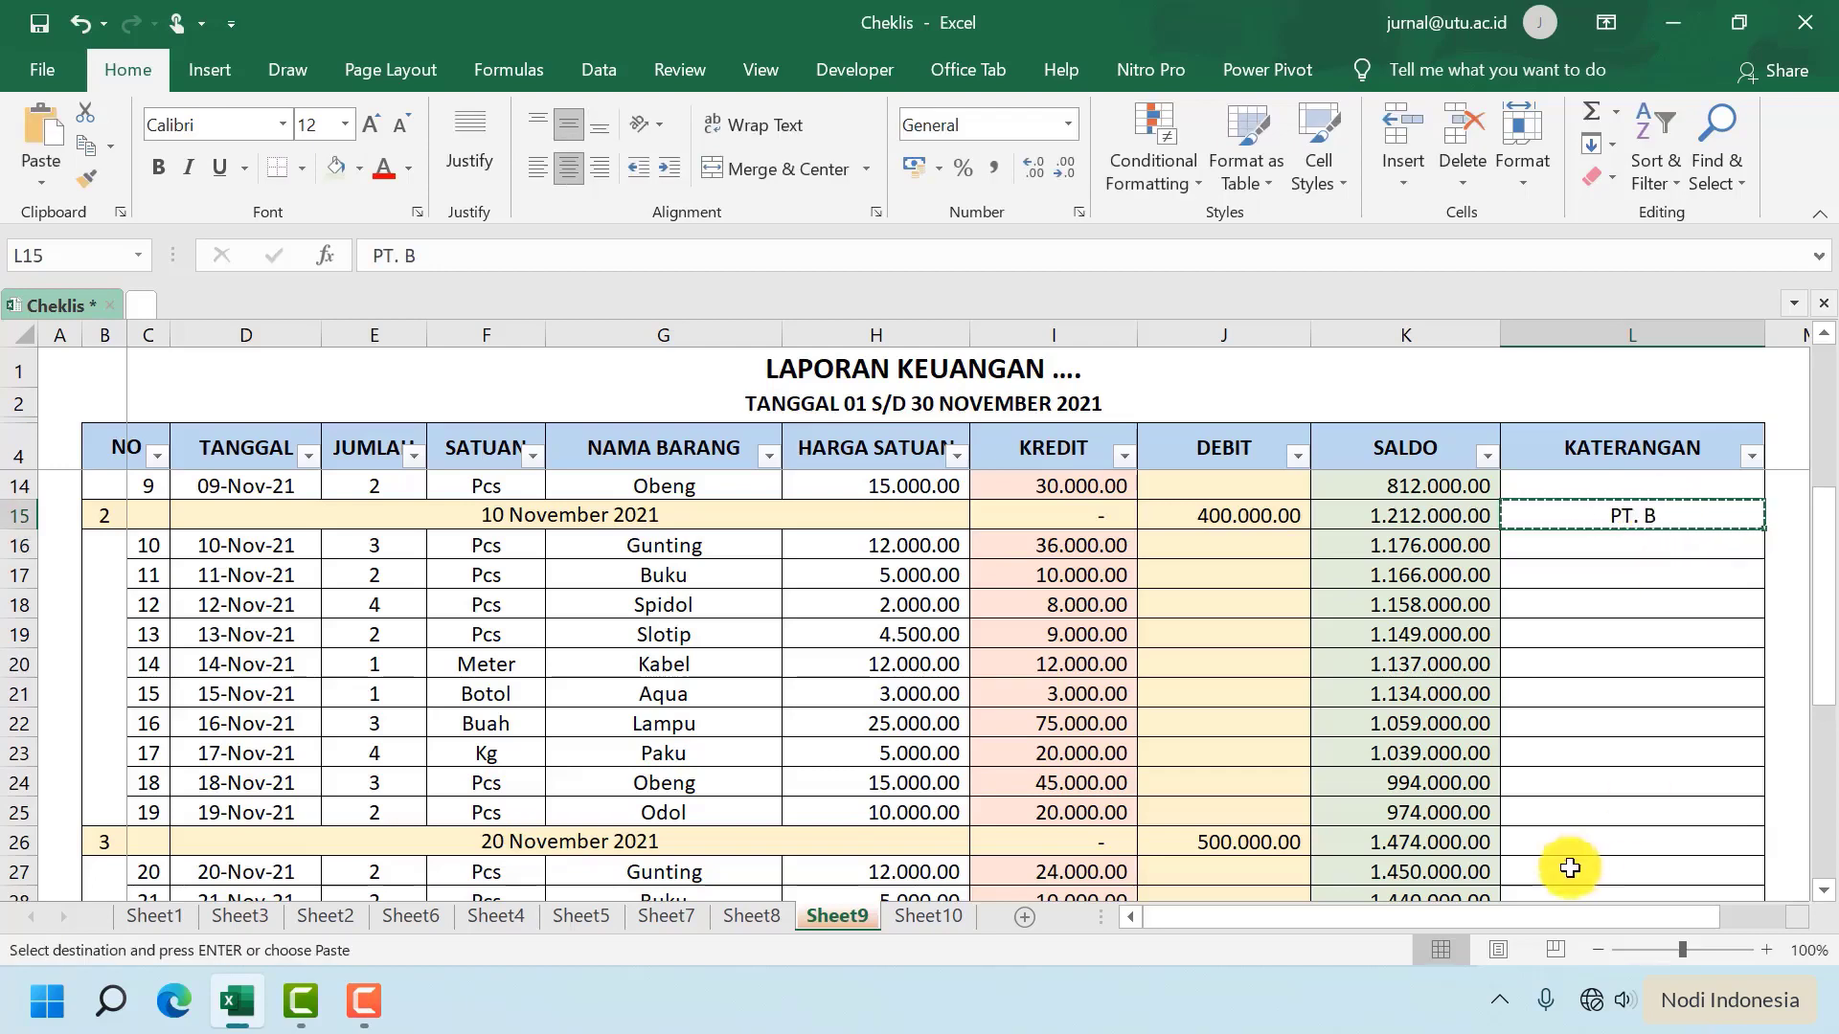
click(1583, 838)
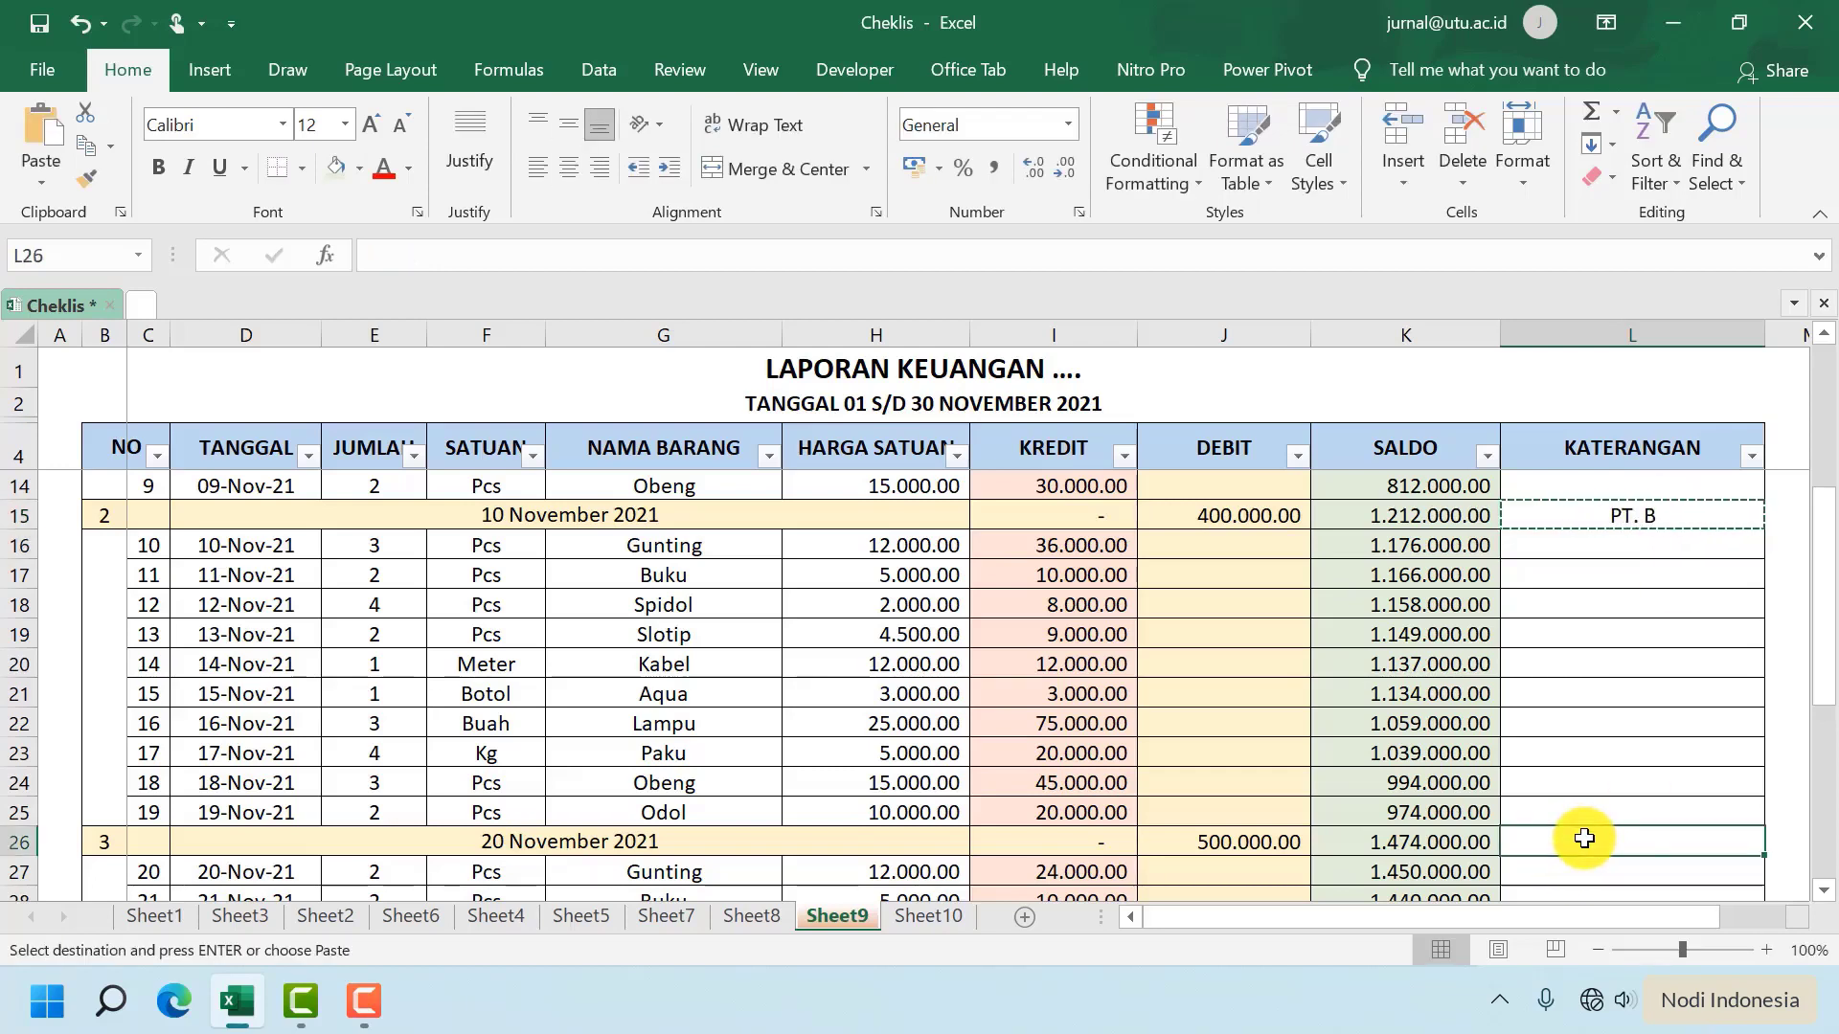
key(ctrl+v)
double_click(1584, 839)
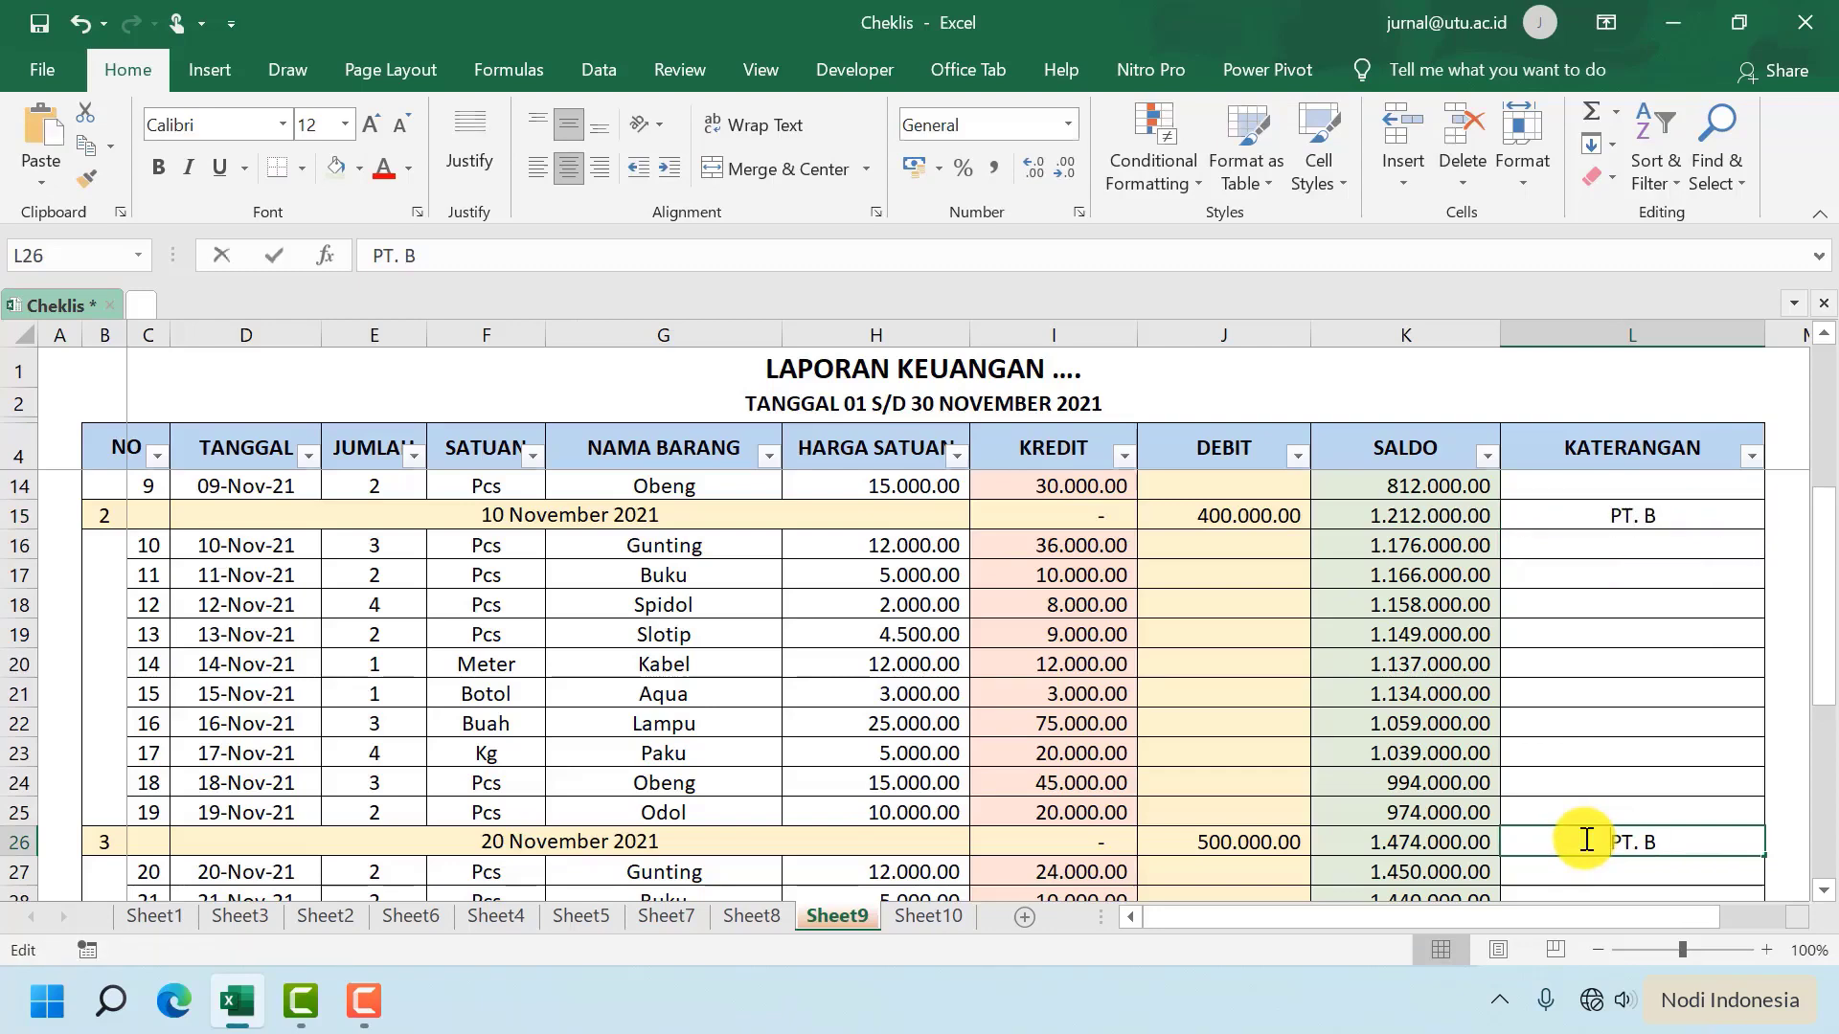
key(BackSpace)
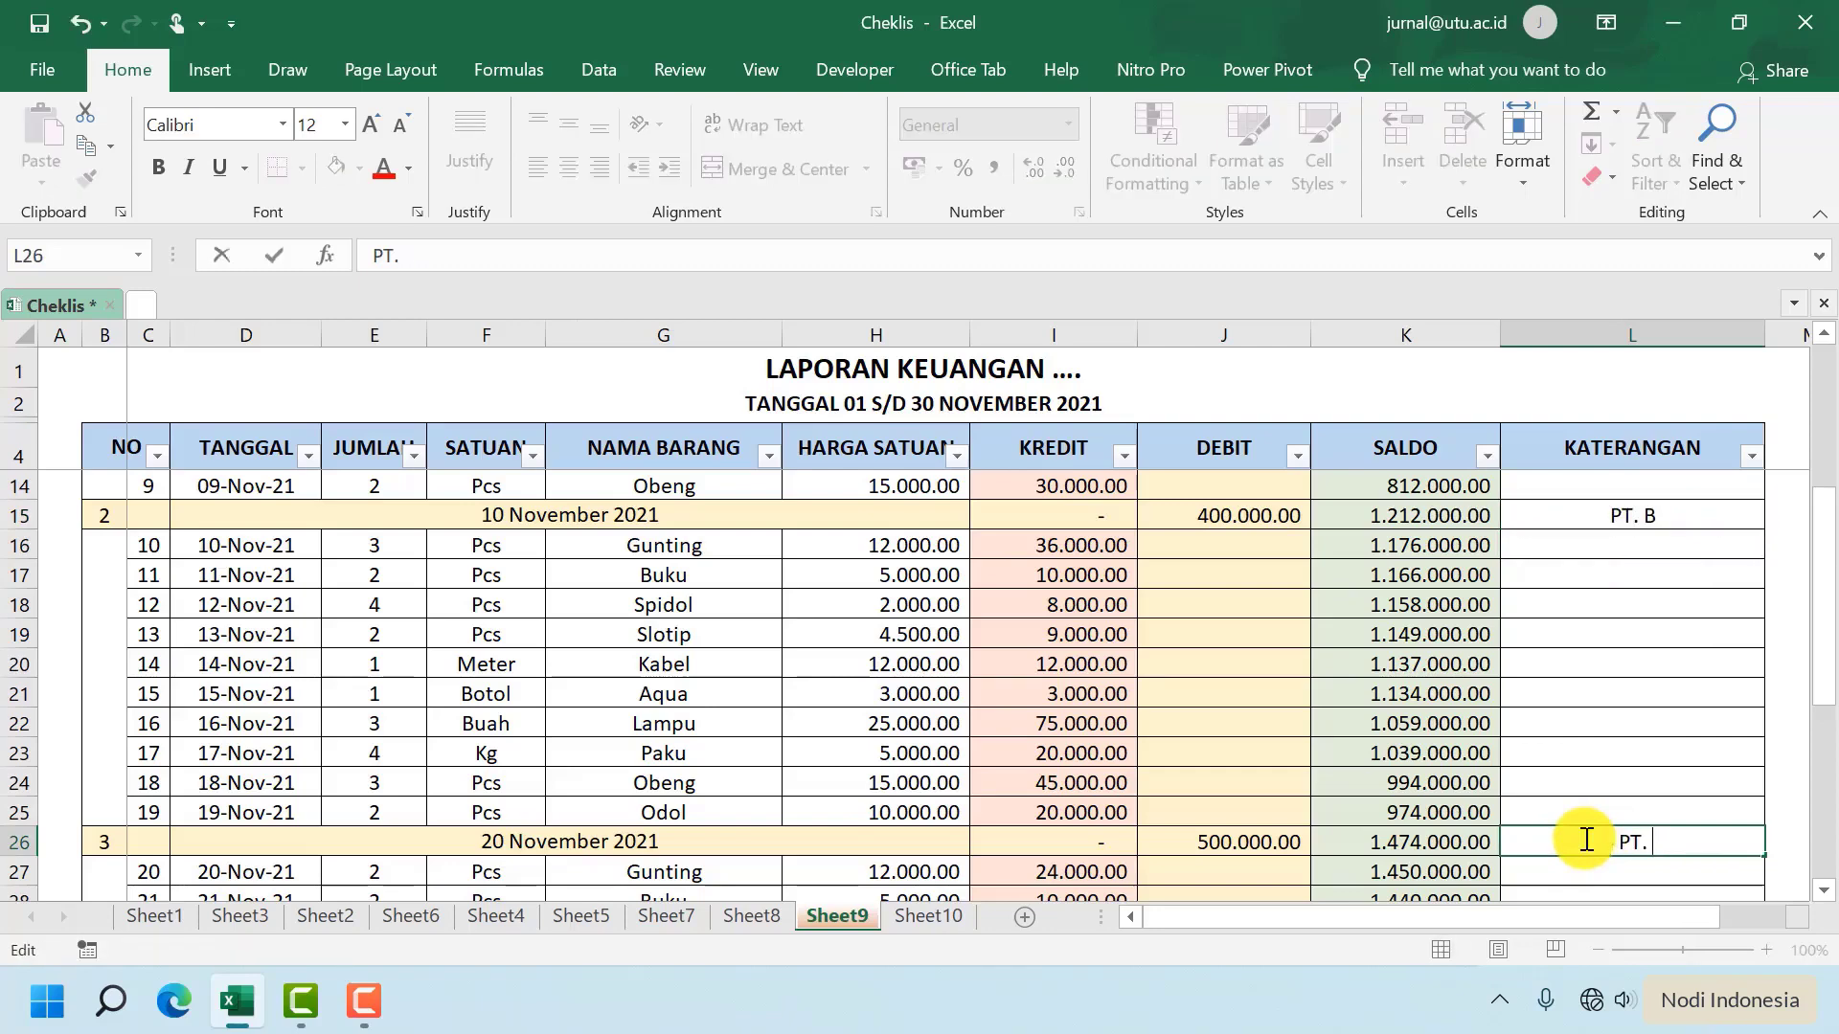
text(C)
key(Return)
Collapse the ribbon to enlarge the visible area of the report
scroll(1564, 599, up, 3)
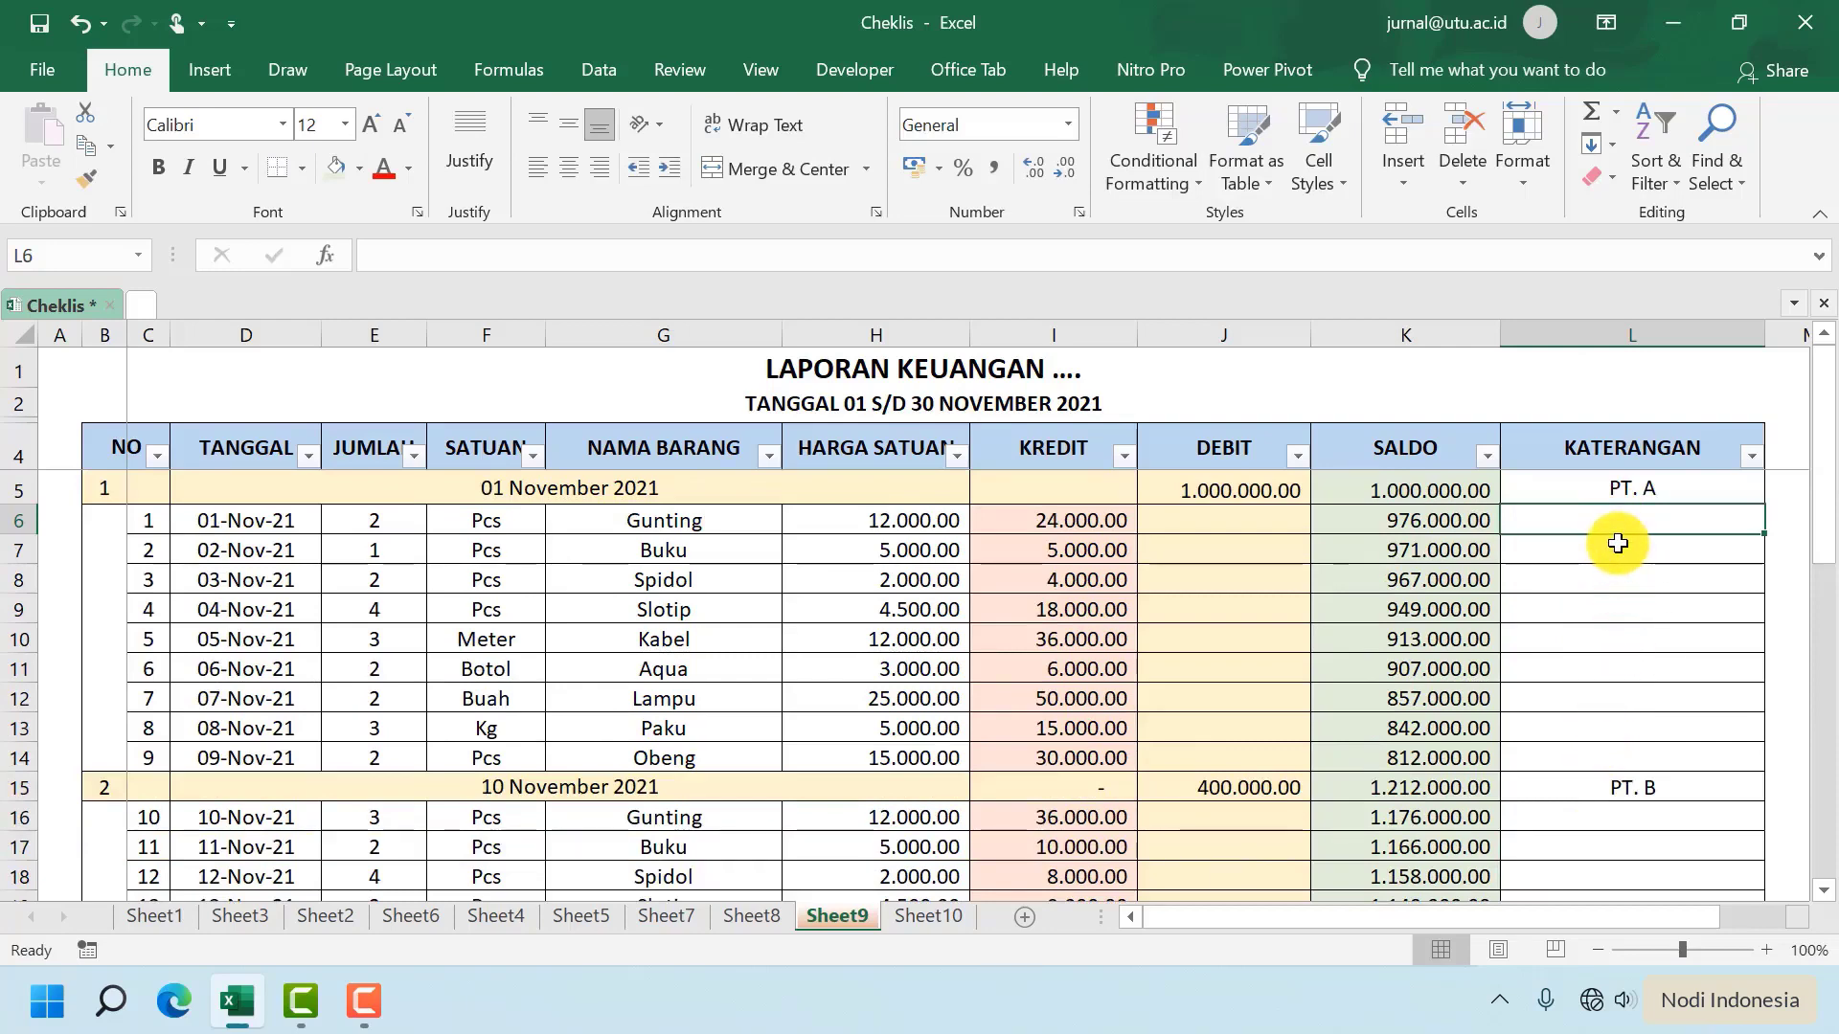
key(ctrl+F1)
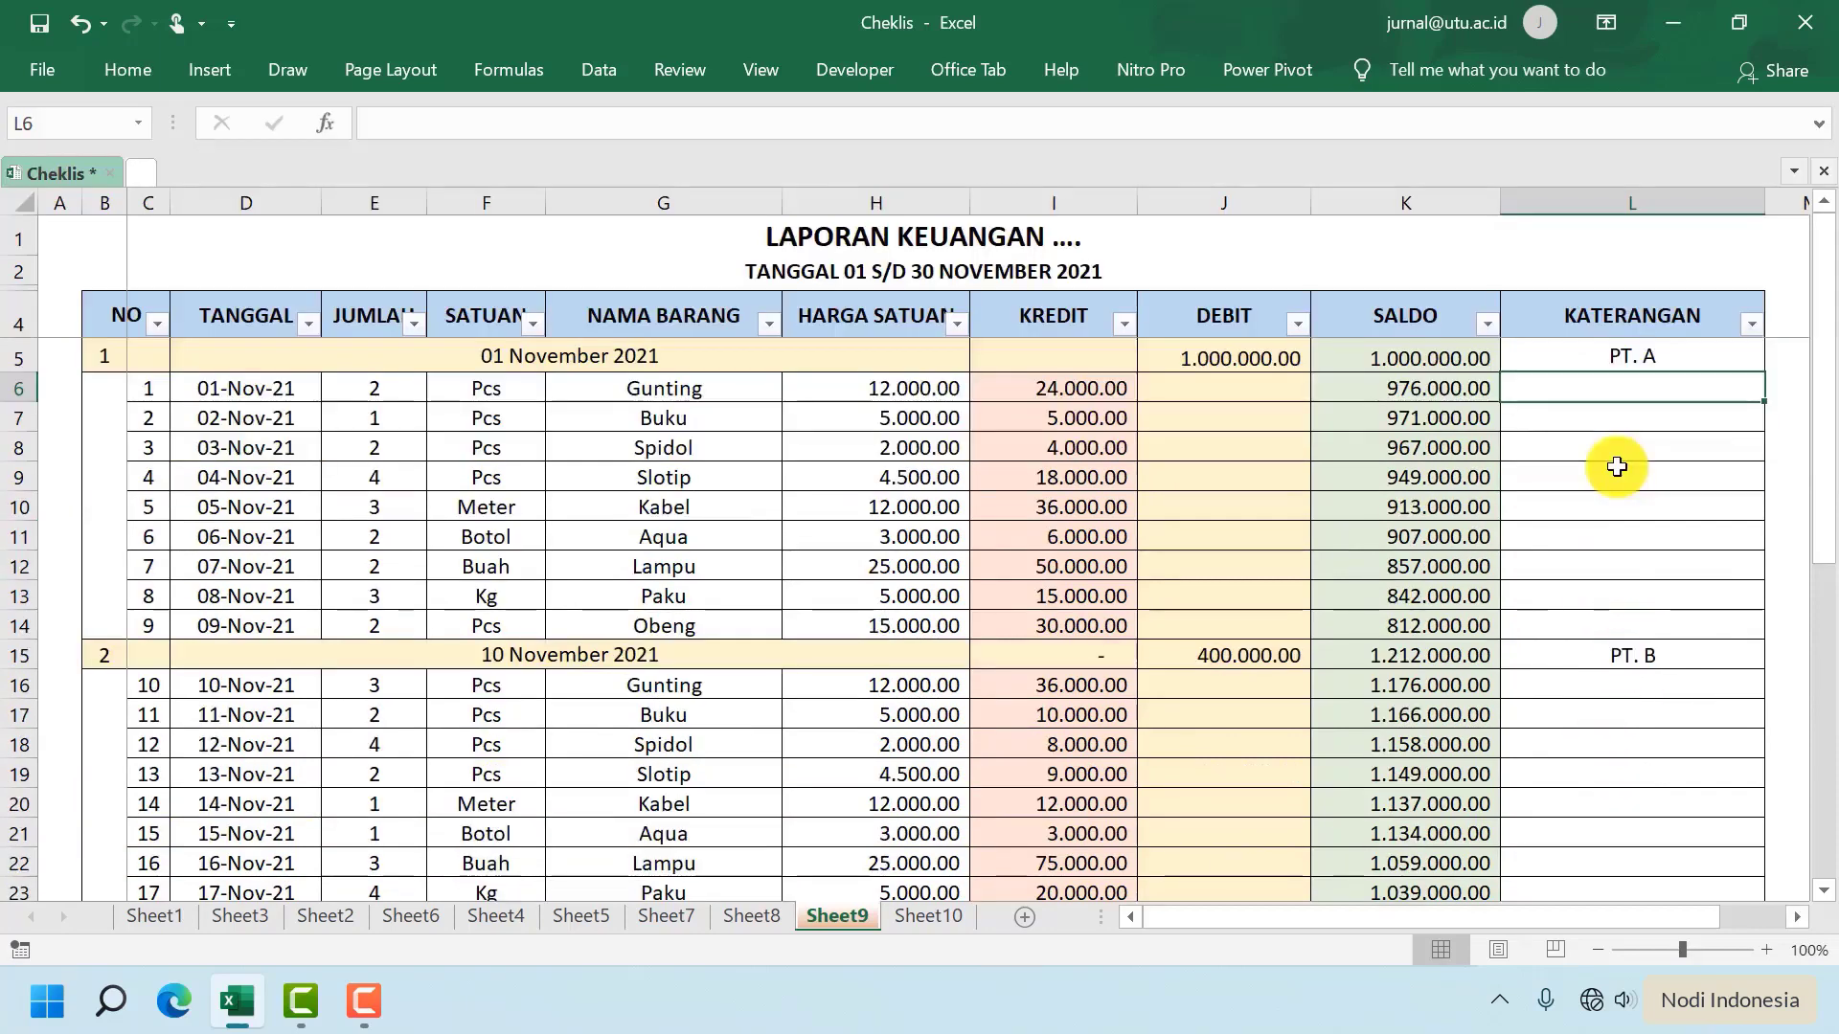